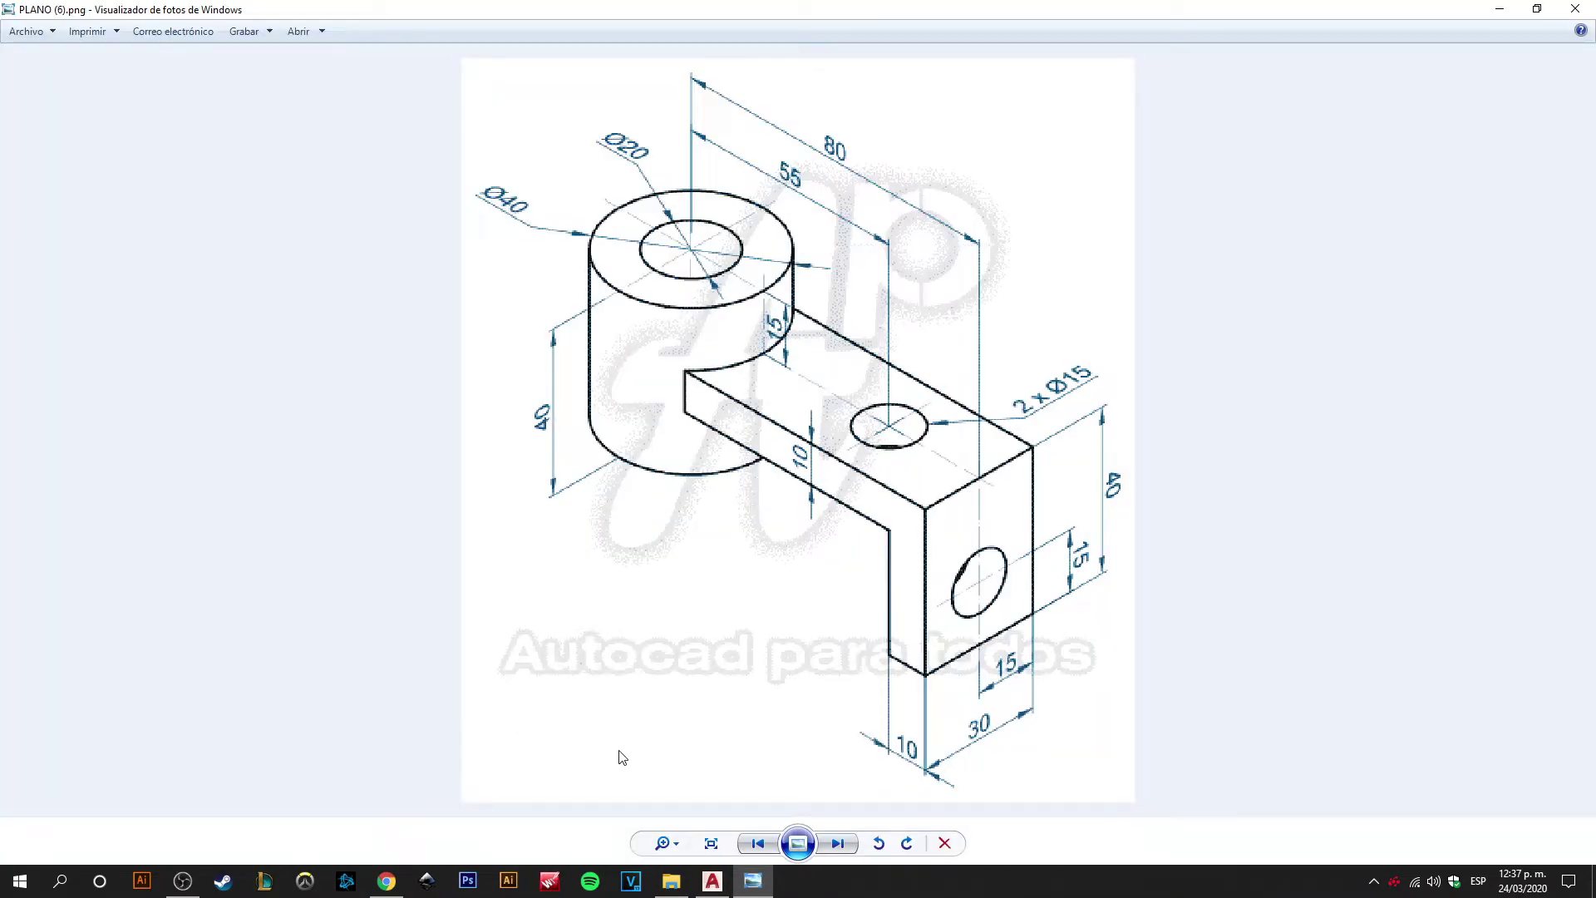
- Switch from the PLANO 6 reference in Photo Viewer to the blank Dibujo1 AutoCAD drawing
{"action": "left_click", "coordinate": [713, 881]}
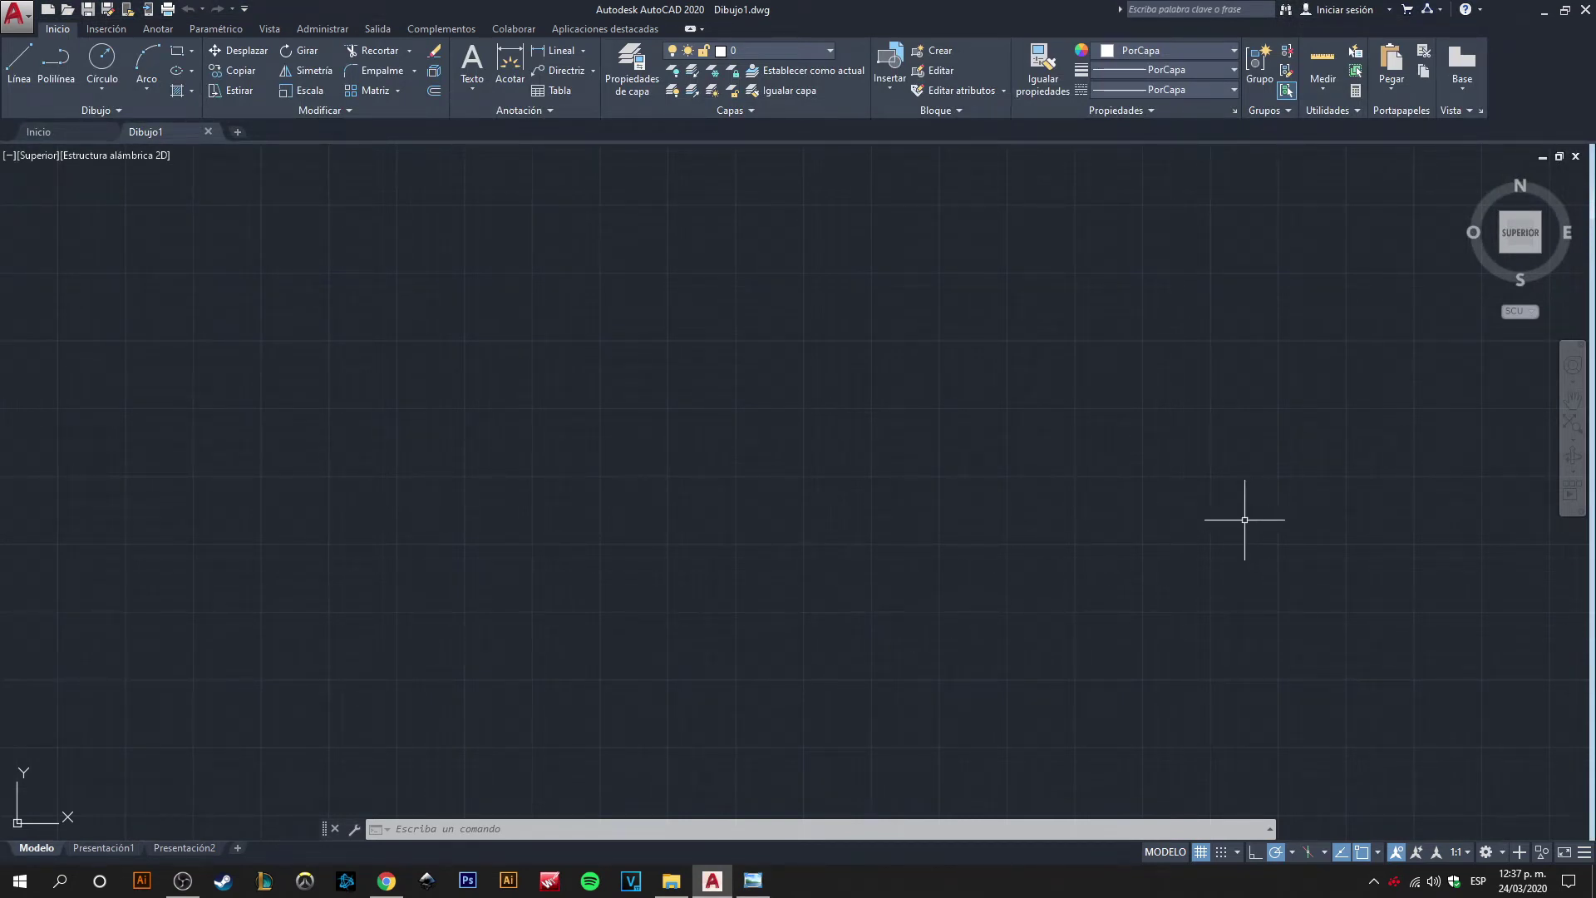
- Enable Isodraft on the top isoplane (Isoplano Superior), then bring back the bracket reference image
{"action": "left_click", "coordinate": [1307, 852]}
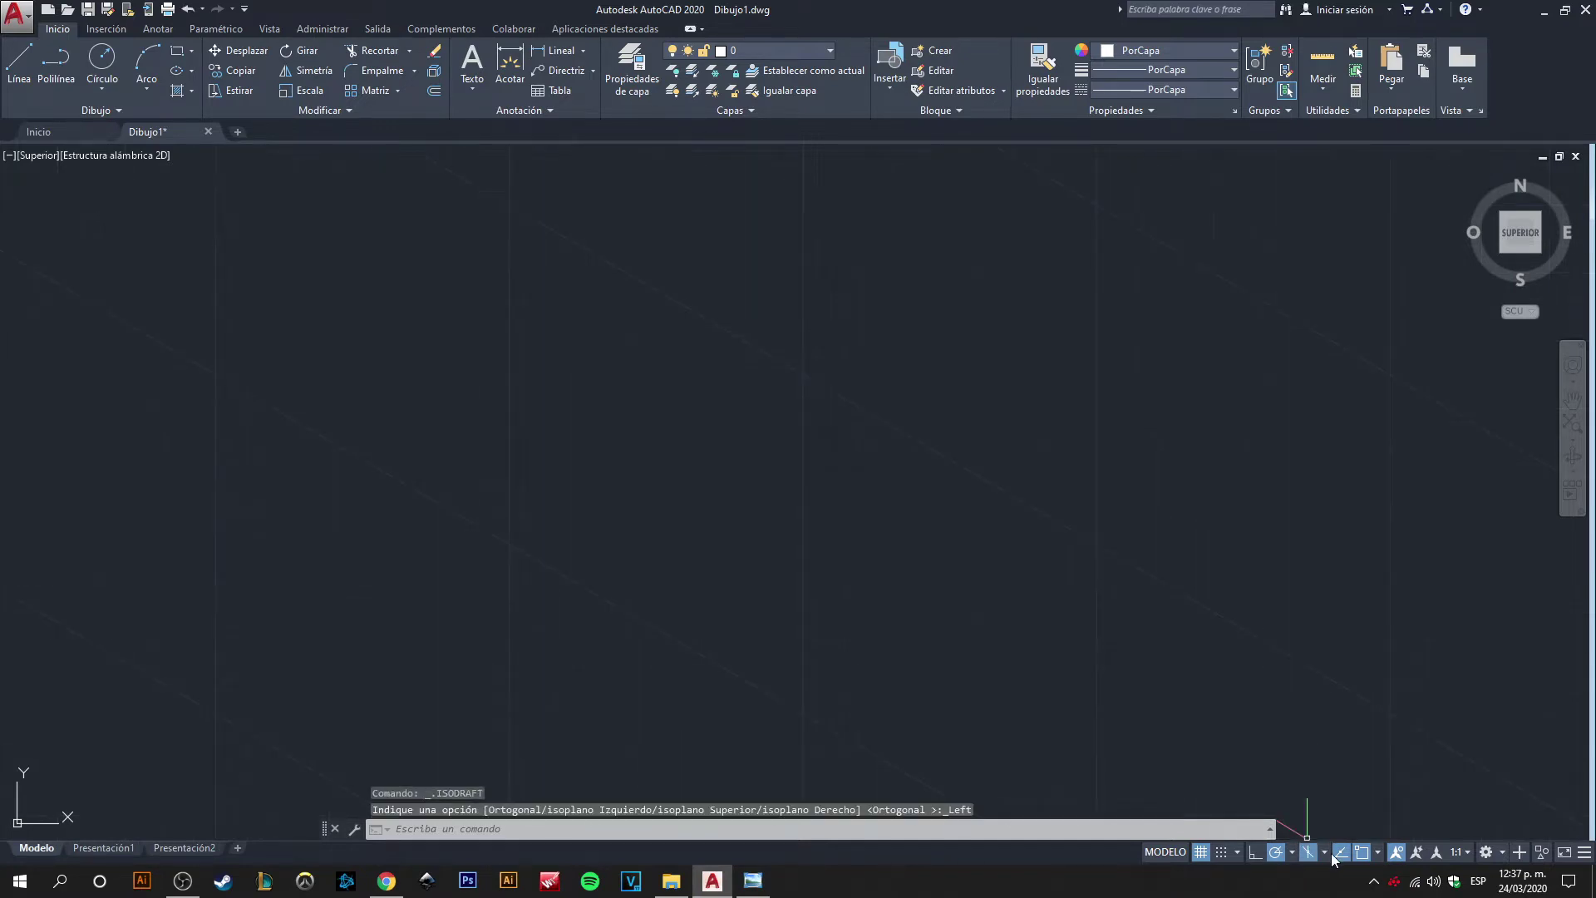
{"action": "left_click", "coordinate": [1327, 853]}
{"action": "left_click", "coordinate": [1340, 801]}
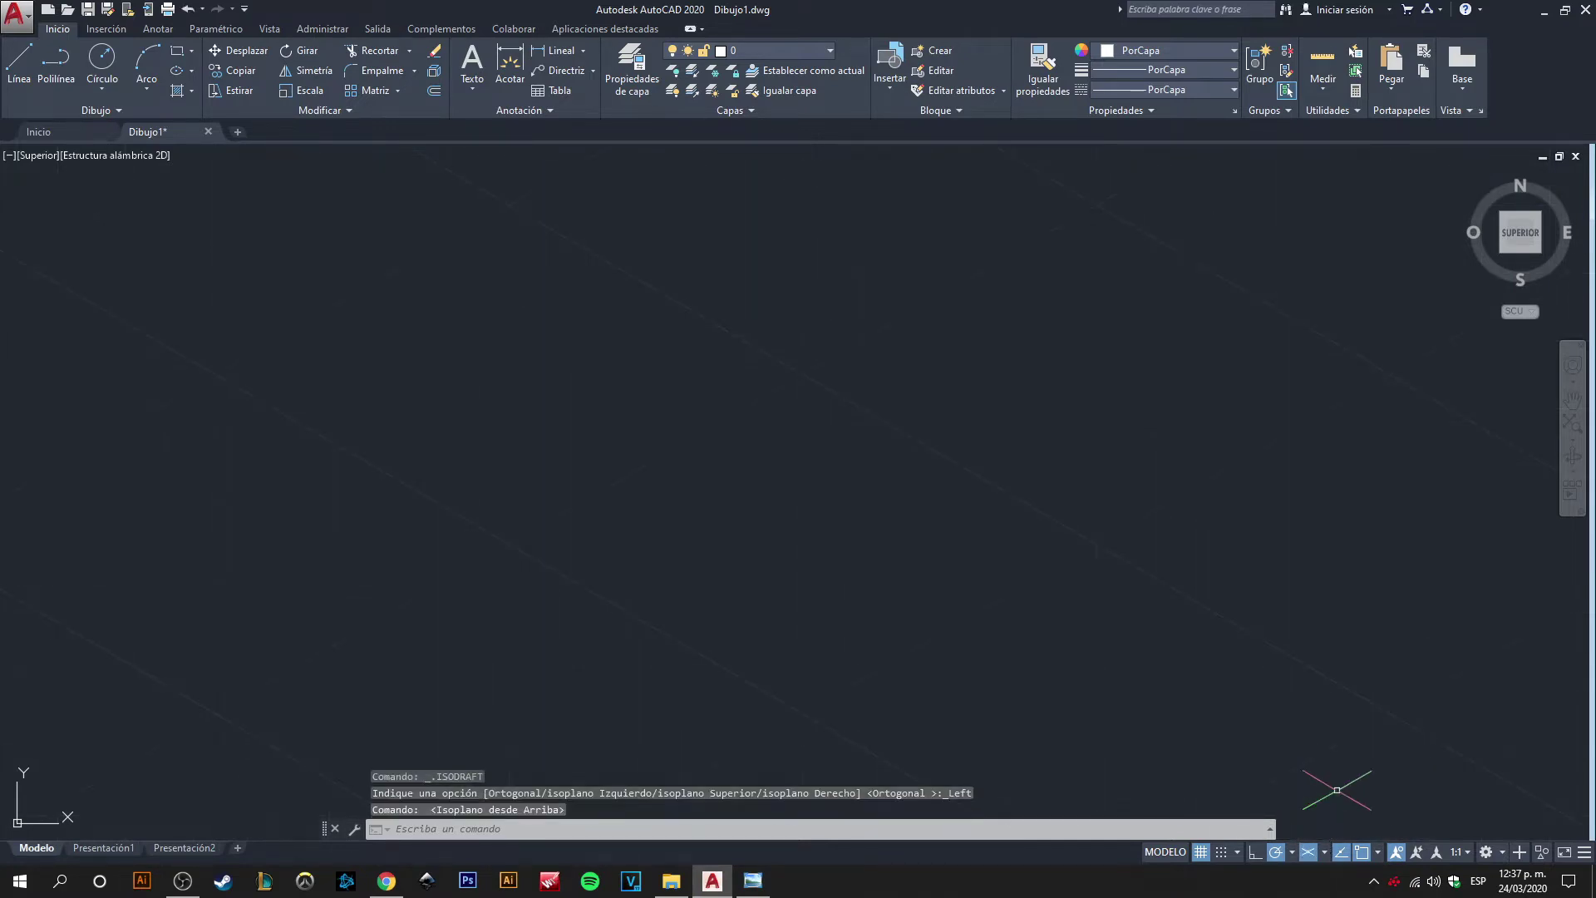
{"action": "left_click", "coordinate": [752, 883]}
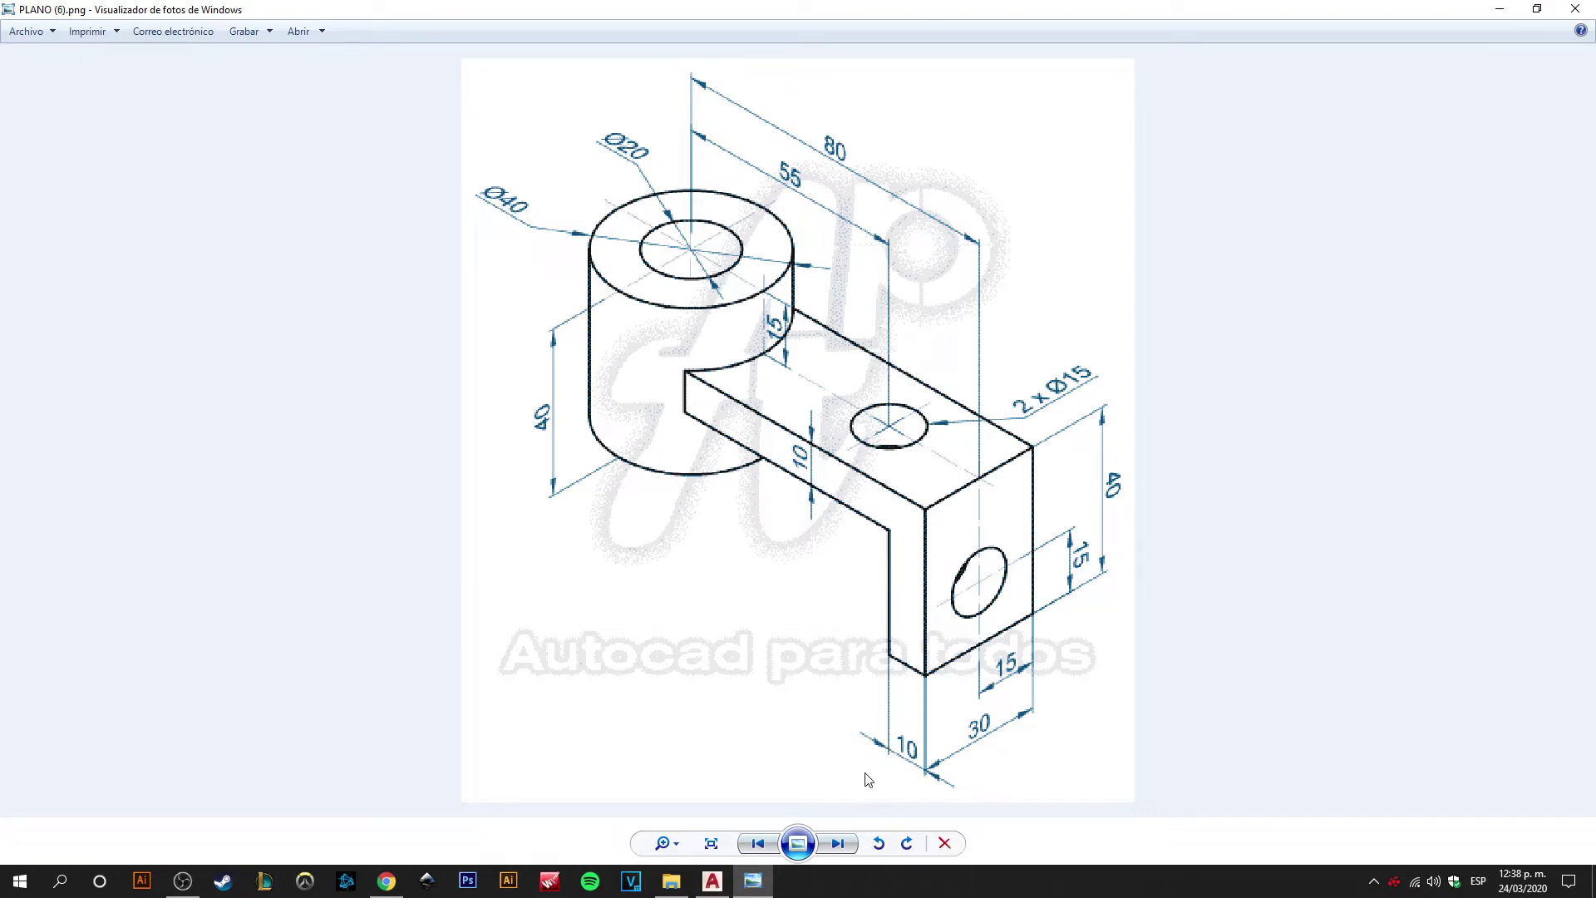
- Back in AutoCAD, start LINE and draw the first 10-unit segment along 330°
{"action": "left_click", "coordinate": [713, 882]}
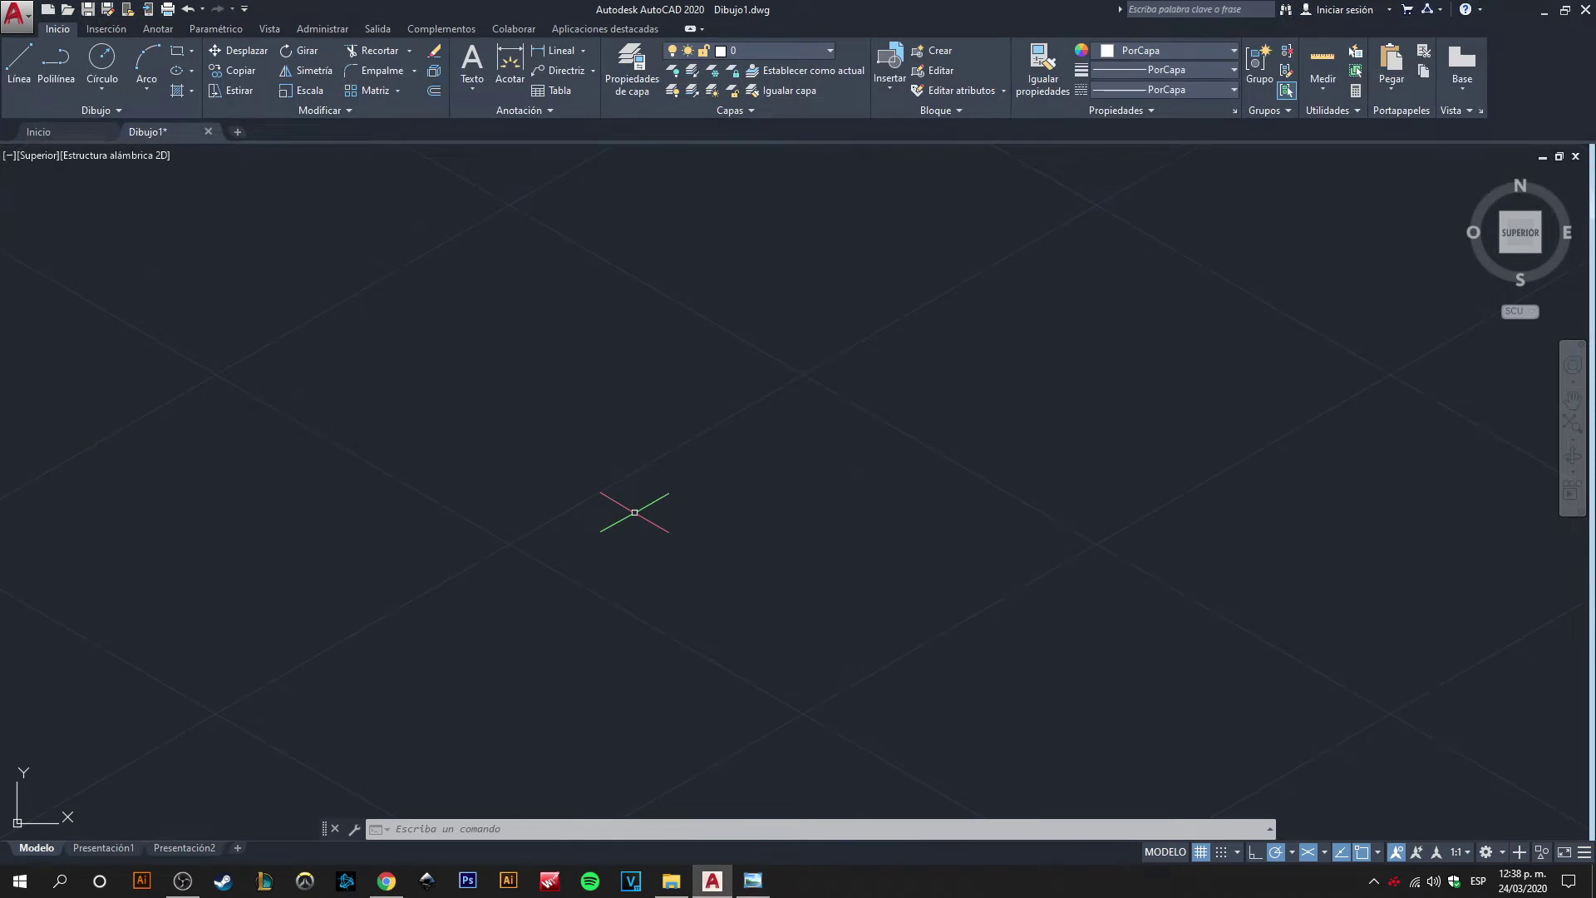
{"action": "type", "text": "lim"}
{"action": "key", "text": "Return"}
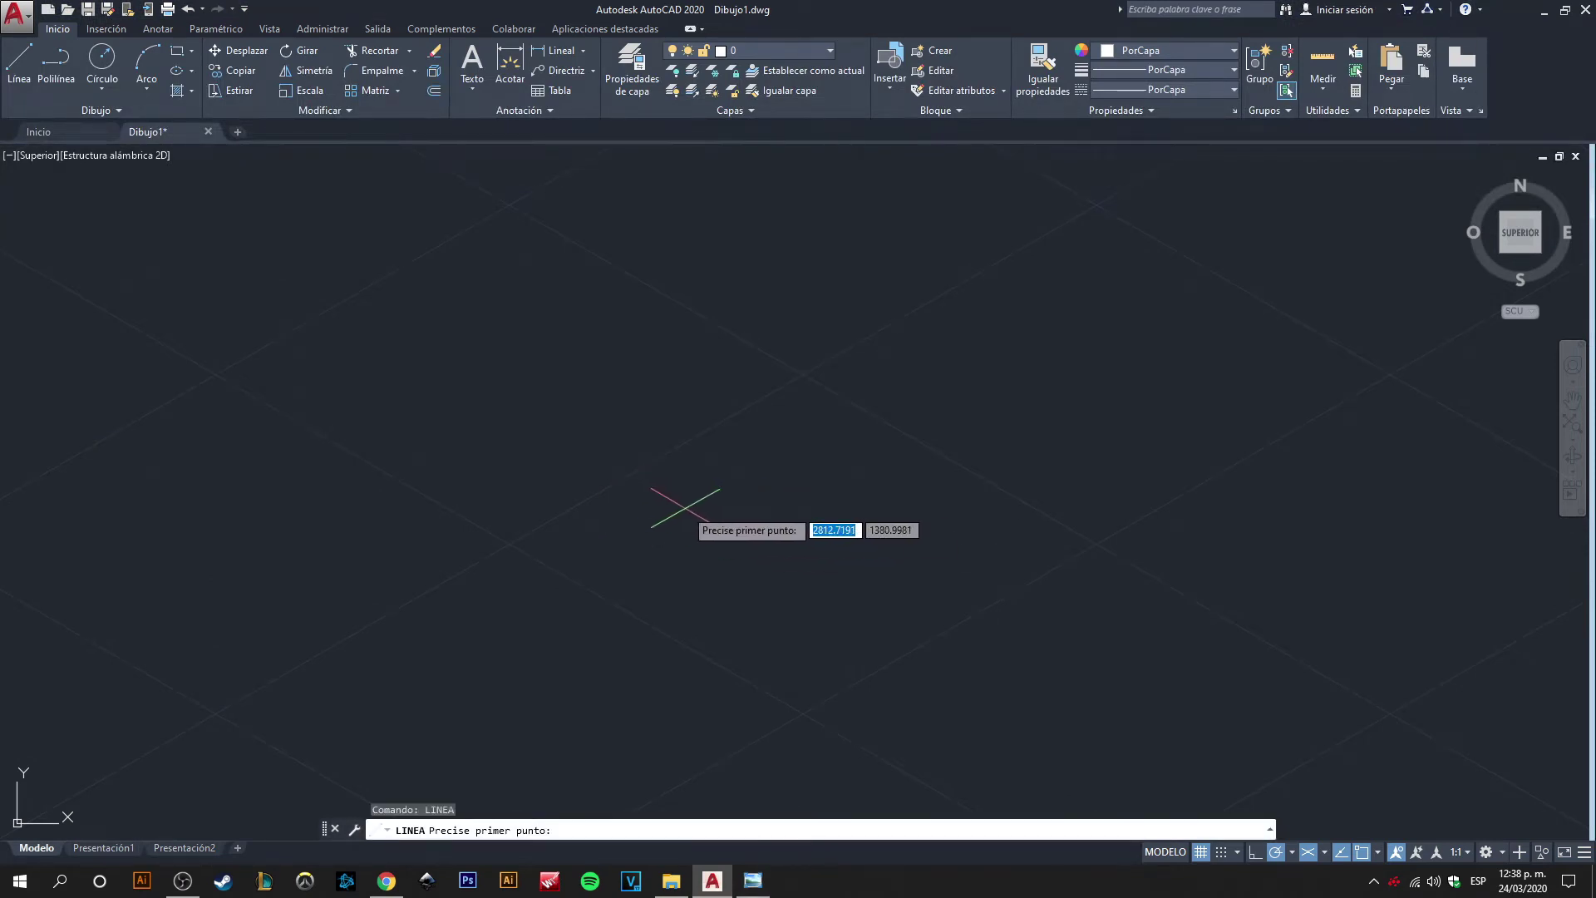
{"action": "left_click", "coordinate": [684, 505]}
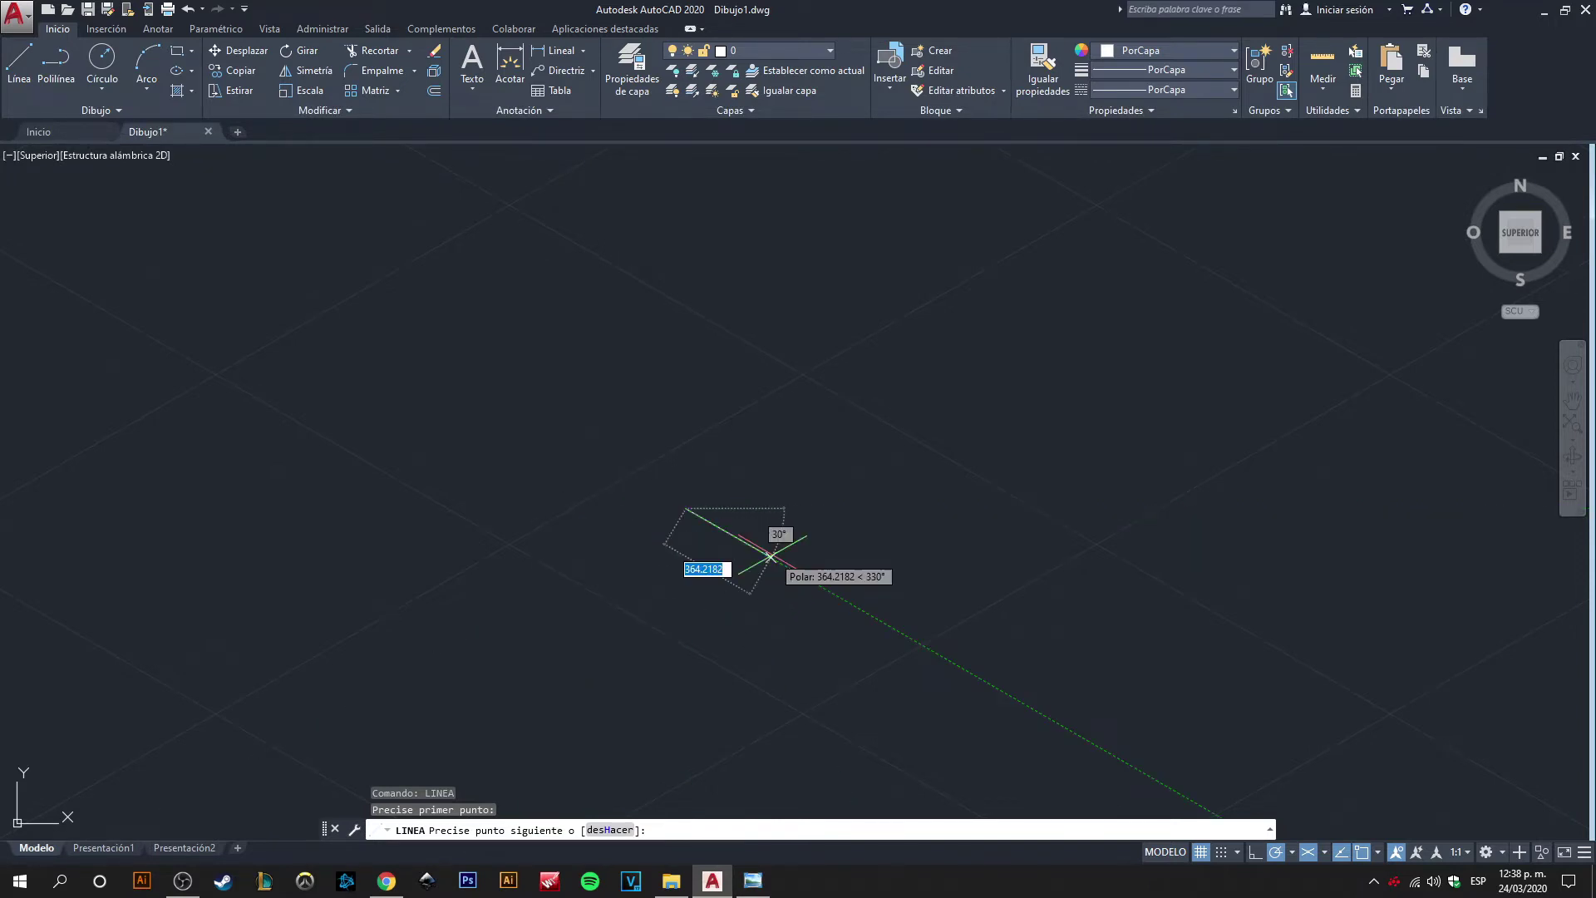
{"action": "type", "text": "10"}
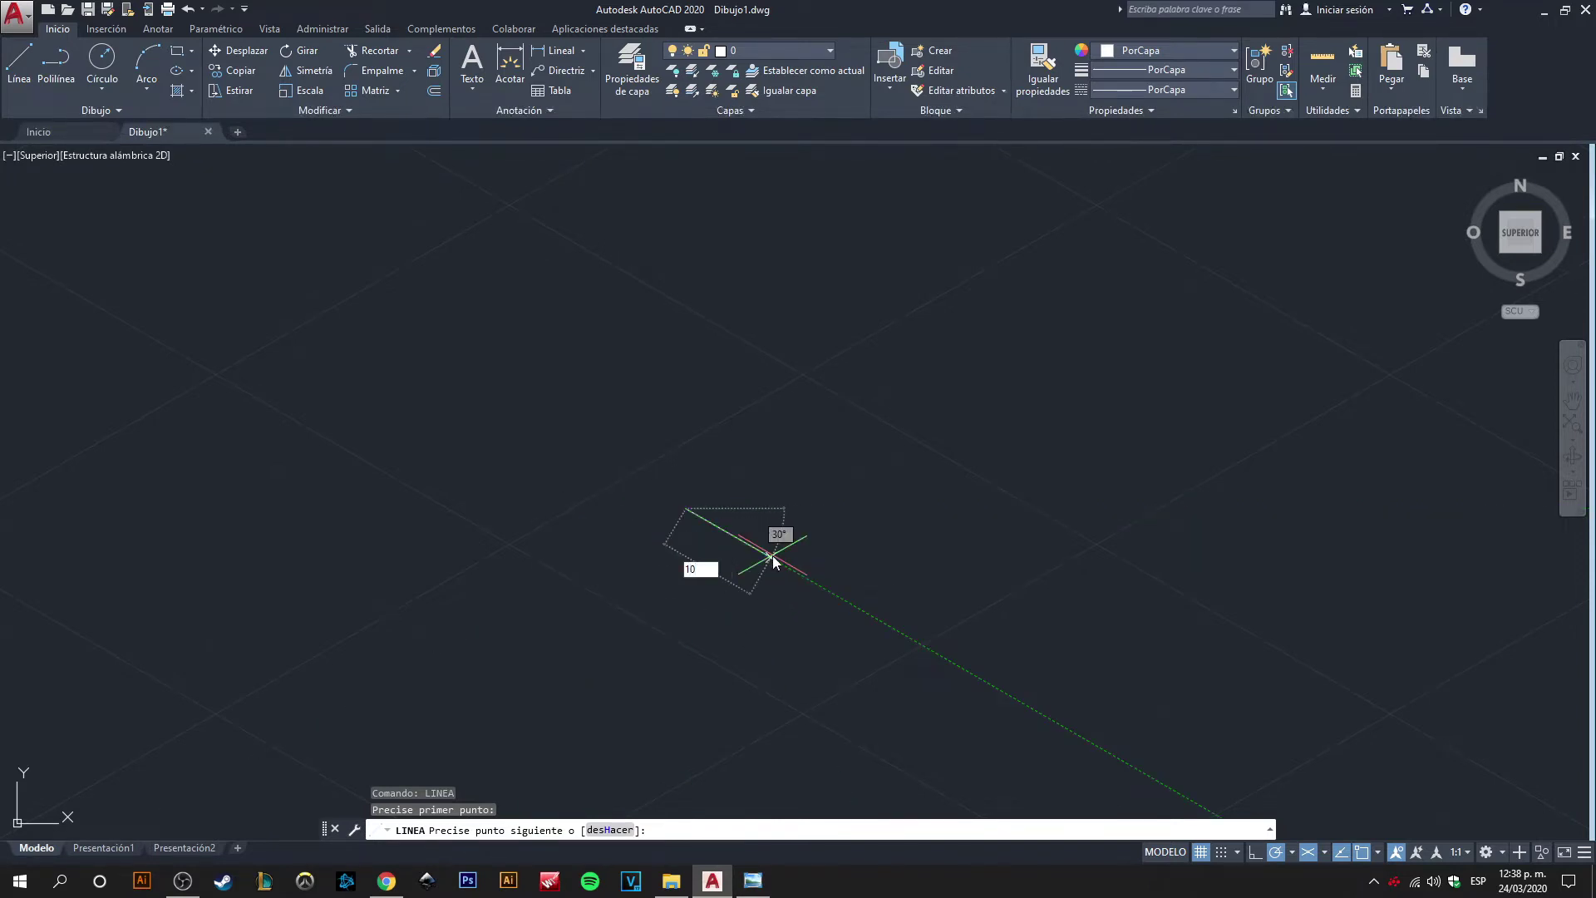
{"action": "key", "text": "Return"}
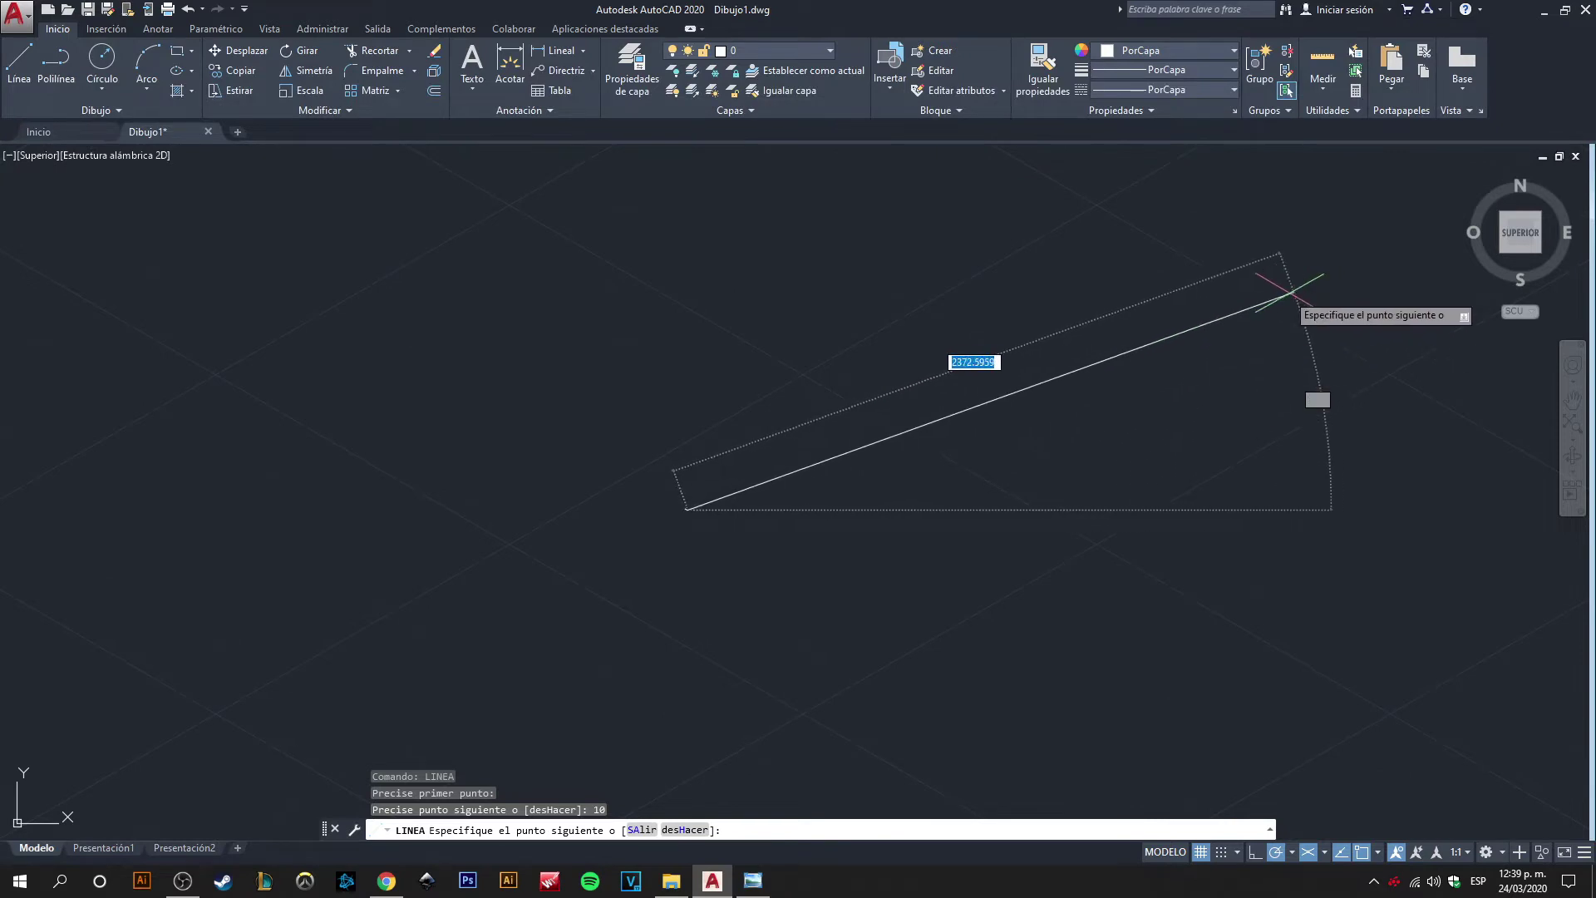
- Reset the view to the top face, recentre the line, and check the reference drawing
{"action": "left_click", "coordinate": [1513, 235]}
{"action": "scroll", "coordinate": [1309, 453], "scroll_direction": "down", "scroll_amount": 3}
{"action": "middle_click_drag", "start_coordinate": [1312, 437], "coordinate": [834, 435]}
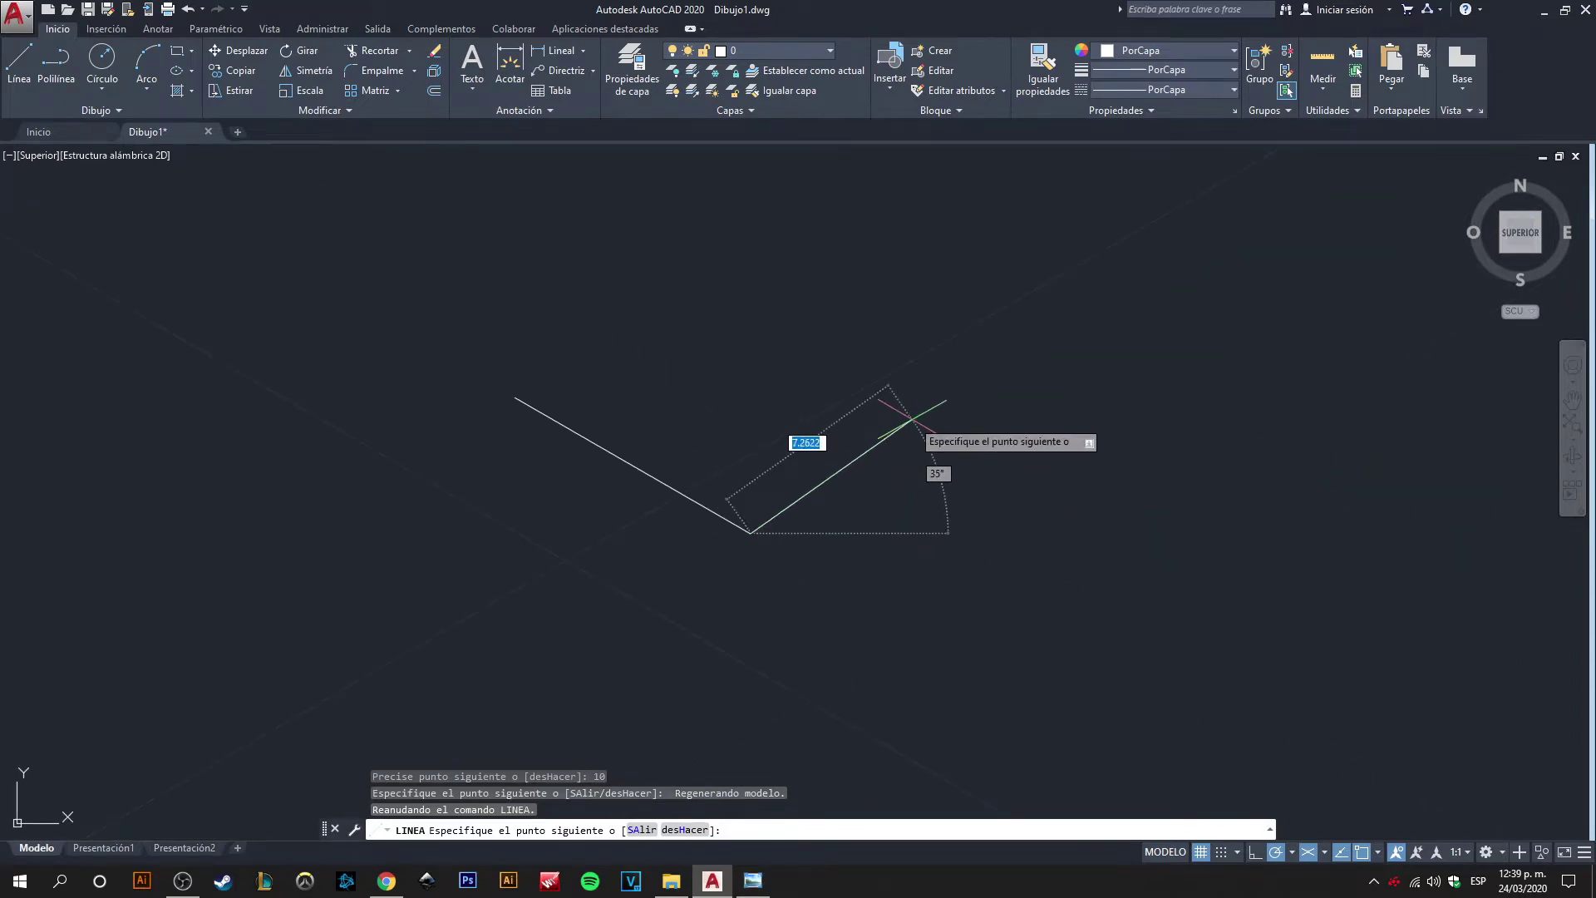
{"action": "key", "text": "alt+Tab"}
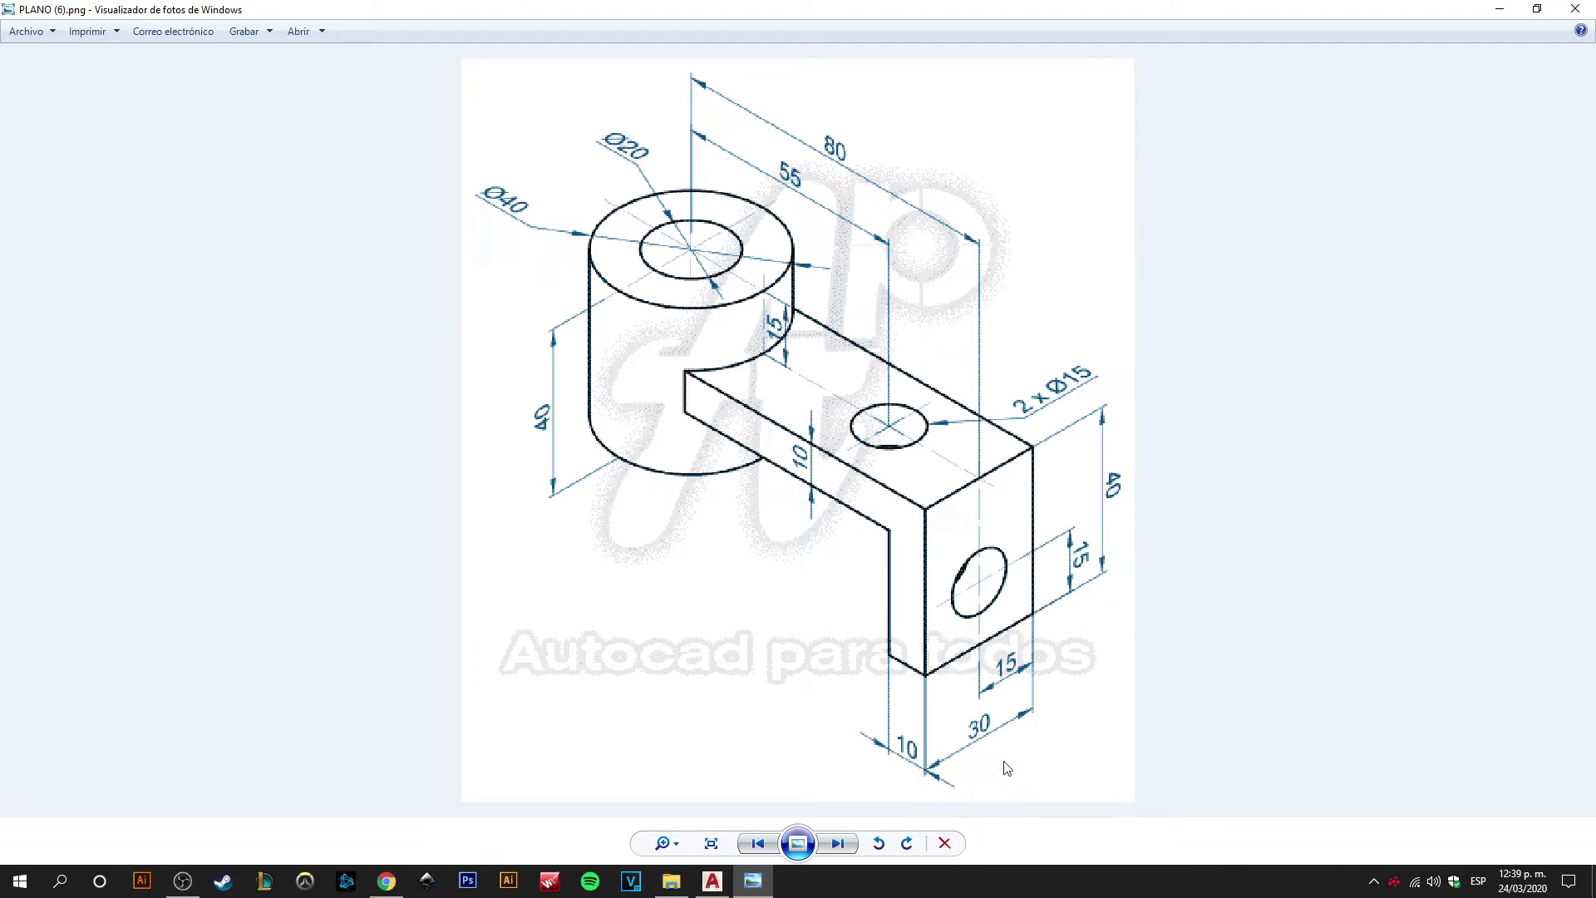
- Add the 30-unit isometric segment at 30° and pan to bring its end into view
{"action": "key", "text": "alt+Tab"}
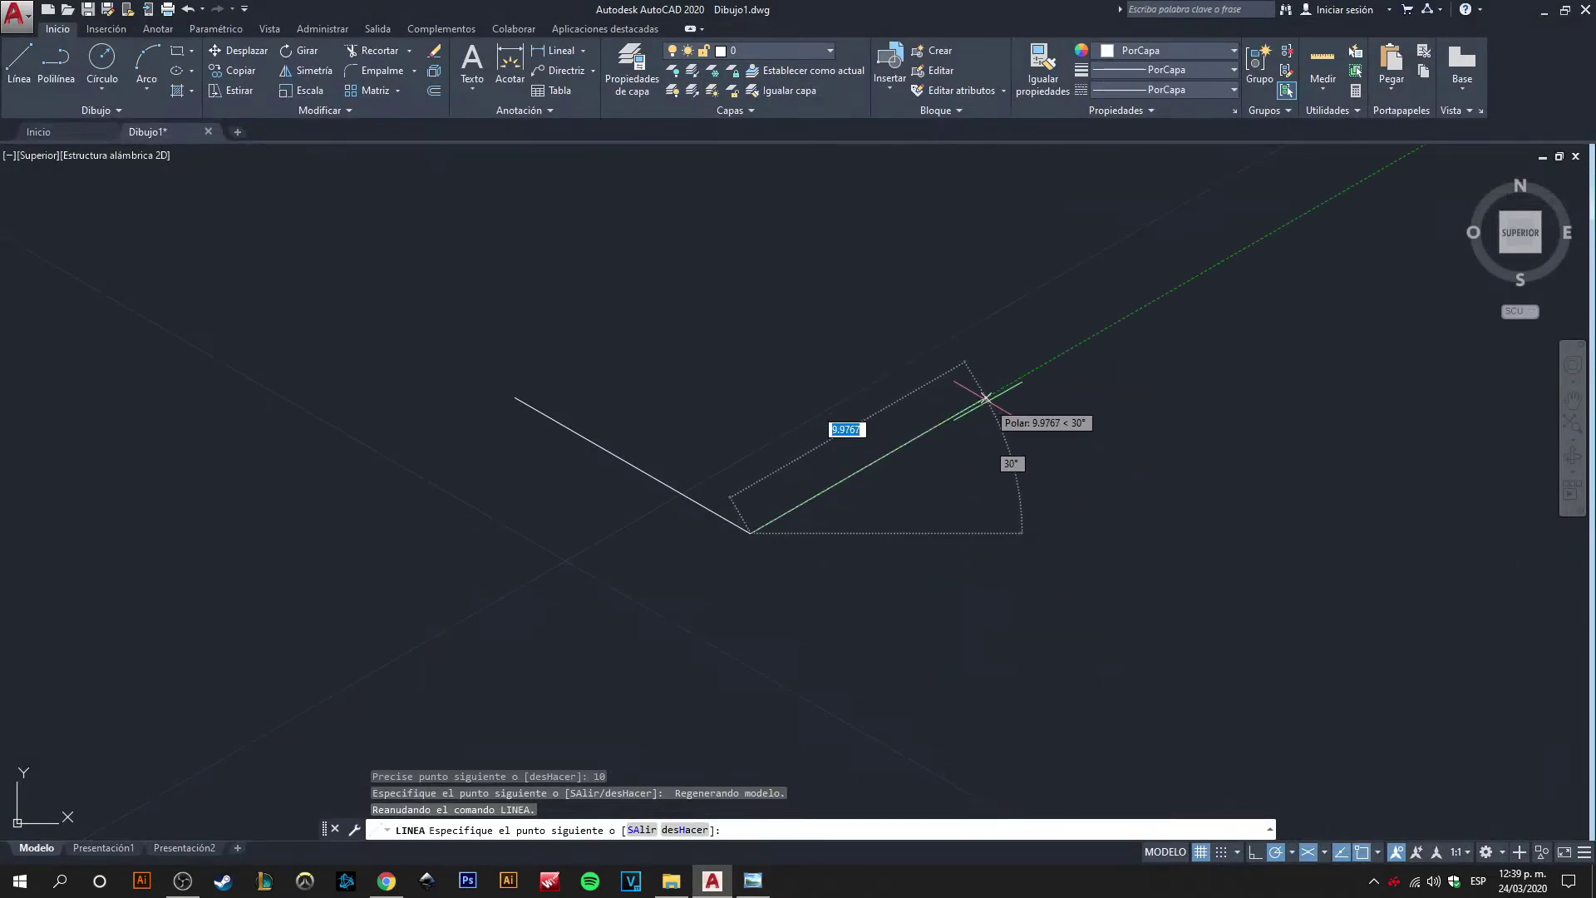
{"action": "type", "text": "30"}
{"action": "key", "text": "Return"}
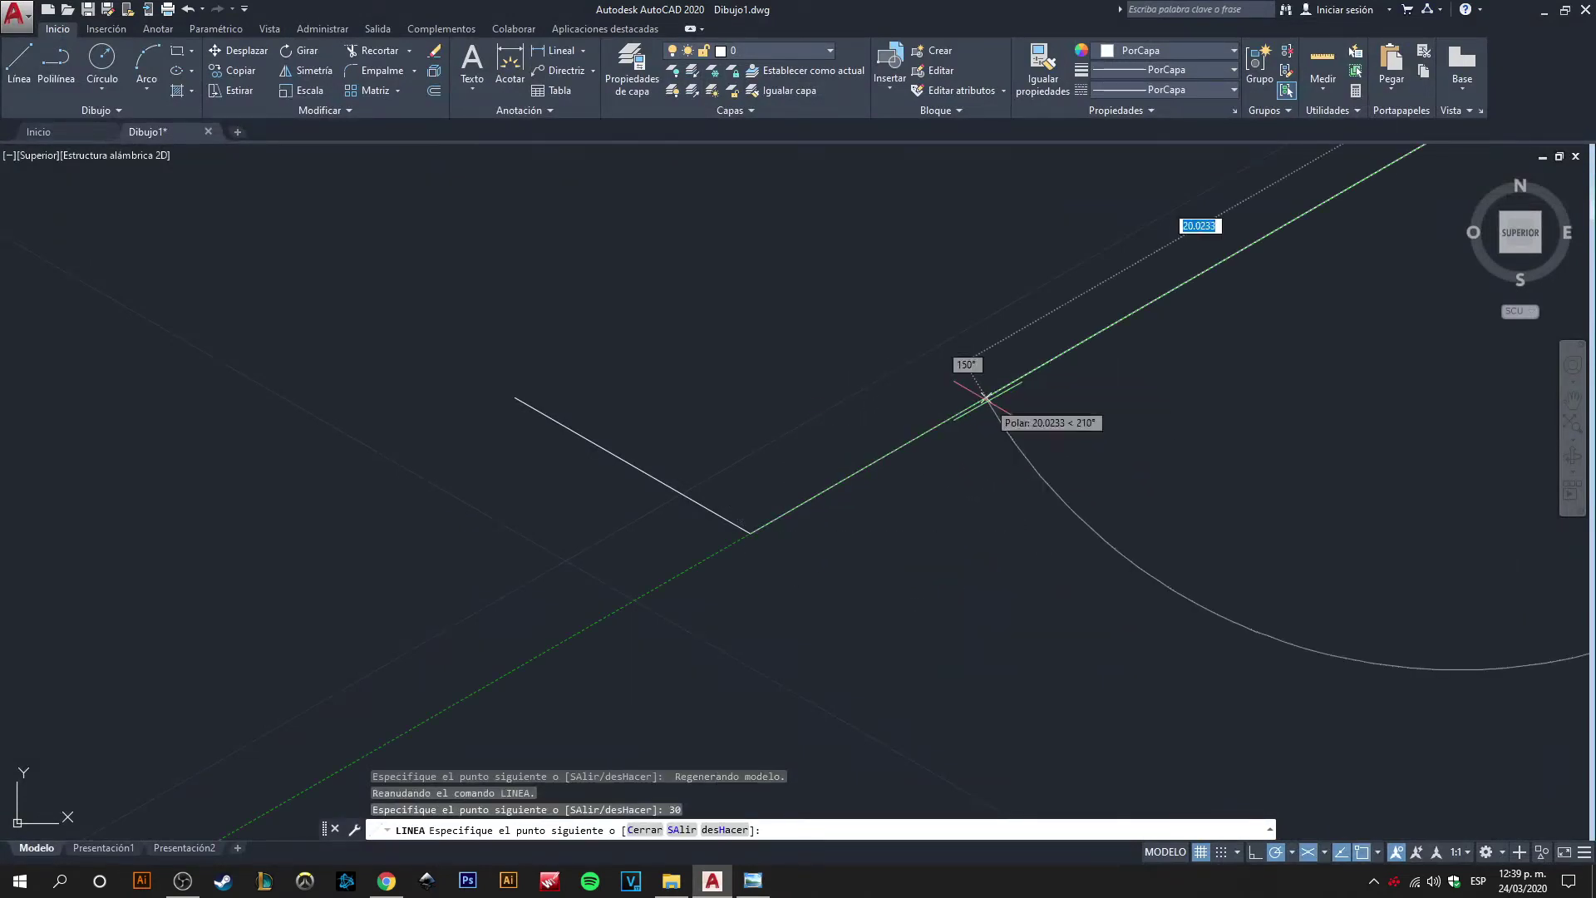
{"action": "middle_click_drag", "start_coordinate": [1293, 358], "coordinate": [1003, 514]}
{"action": "scroll", "coordinate": [1004, 514], "scroll_direction": "down", "scroll_amount": 1}
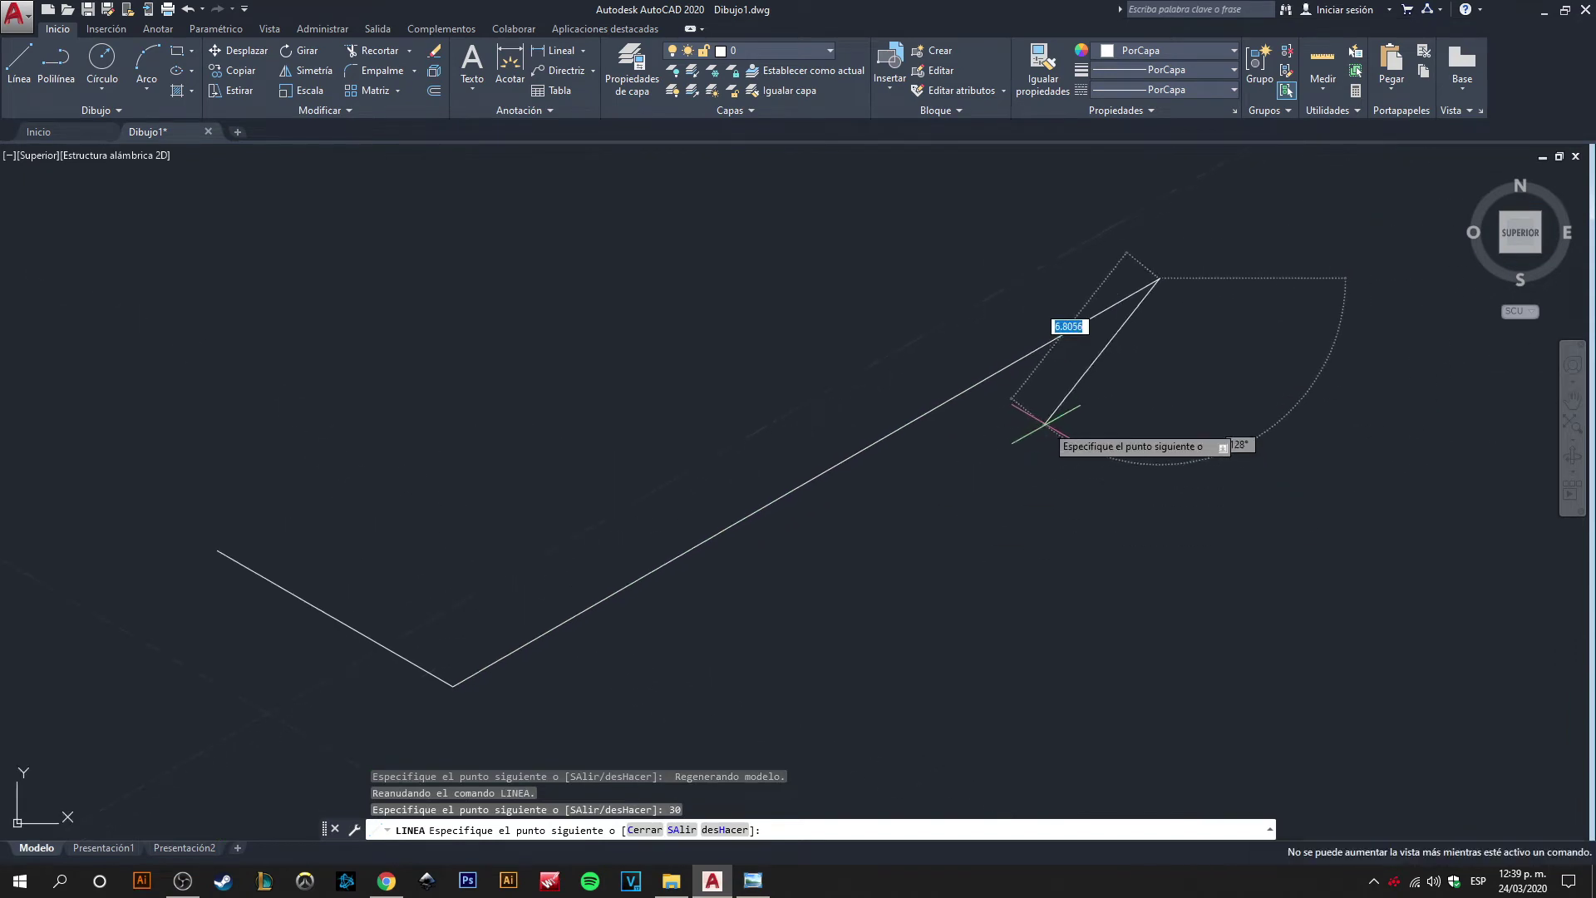
{"action": "scroll", "coordinate": [1119, 393], "scroll_direction": "up", "scroll_amount": 1}
{"action": "middle_click_drag", "start_coordinate": [1120, 393], "coordinate": [964, 440]}
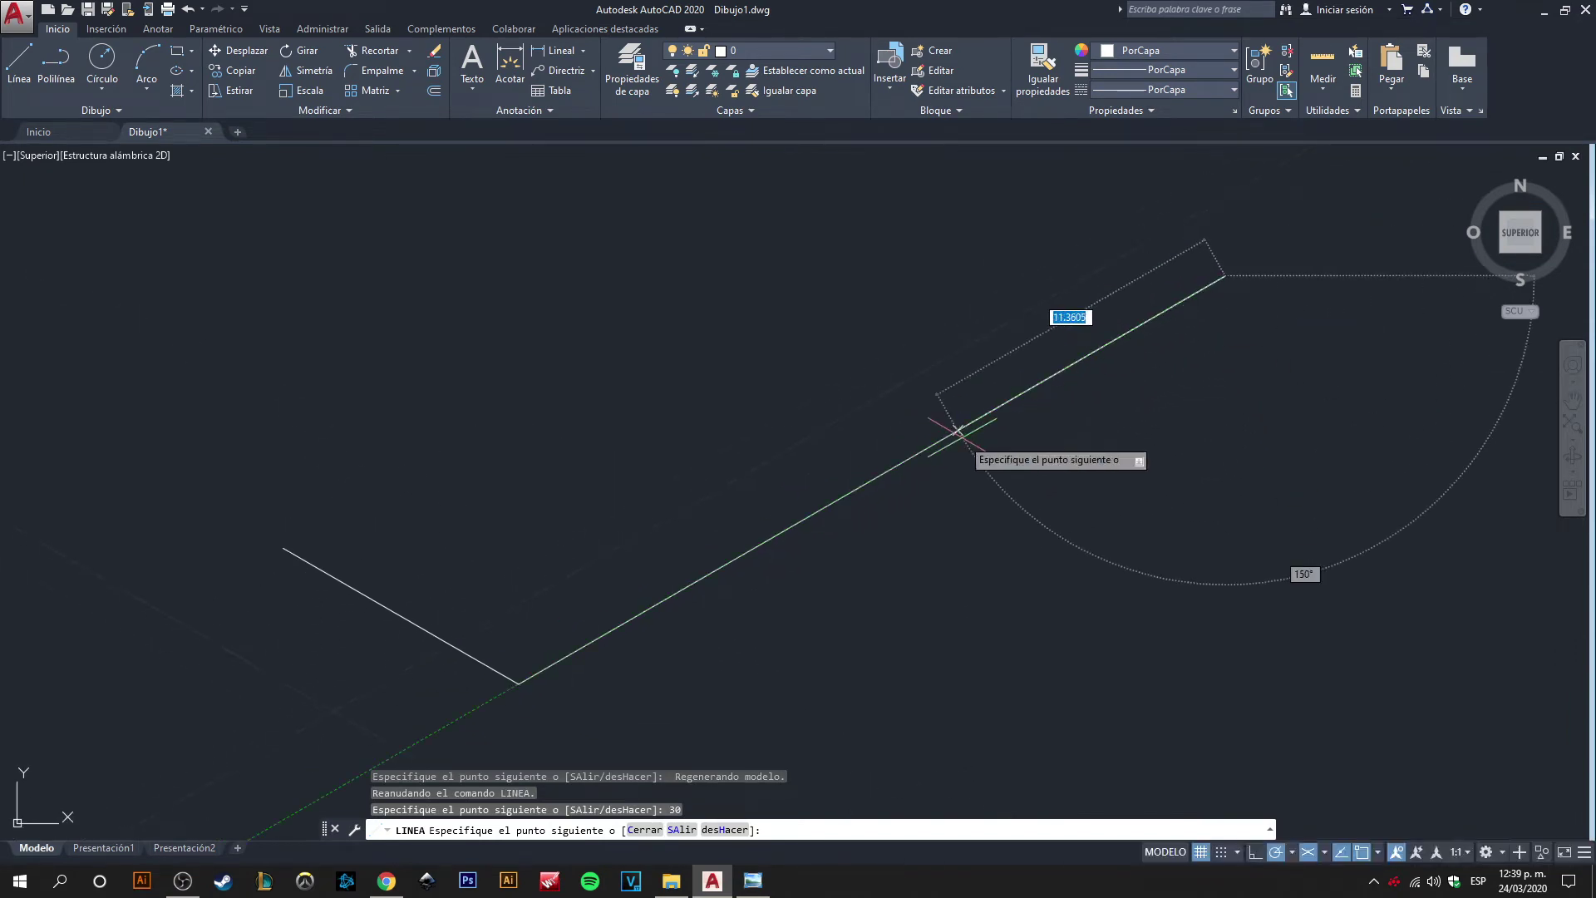
{"action": "scroll", "coordinate": [964, 440], "scroll_direction": "up", "scroll_amount": 1}
{"action": "scroll", "coordinate": [969, 441], "scroll_direction": "down", "scroll_amount": 1}
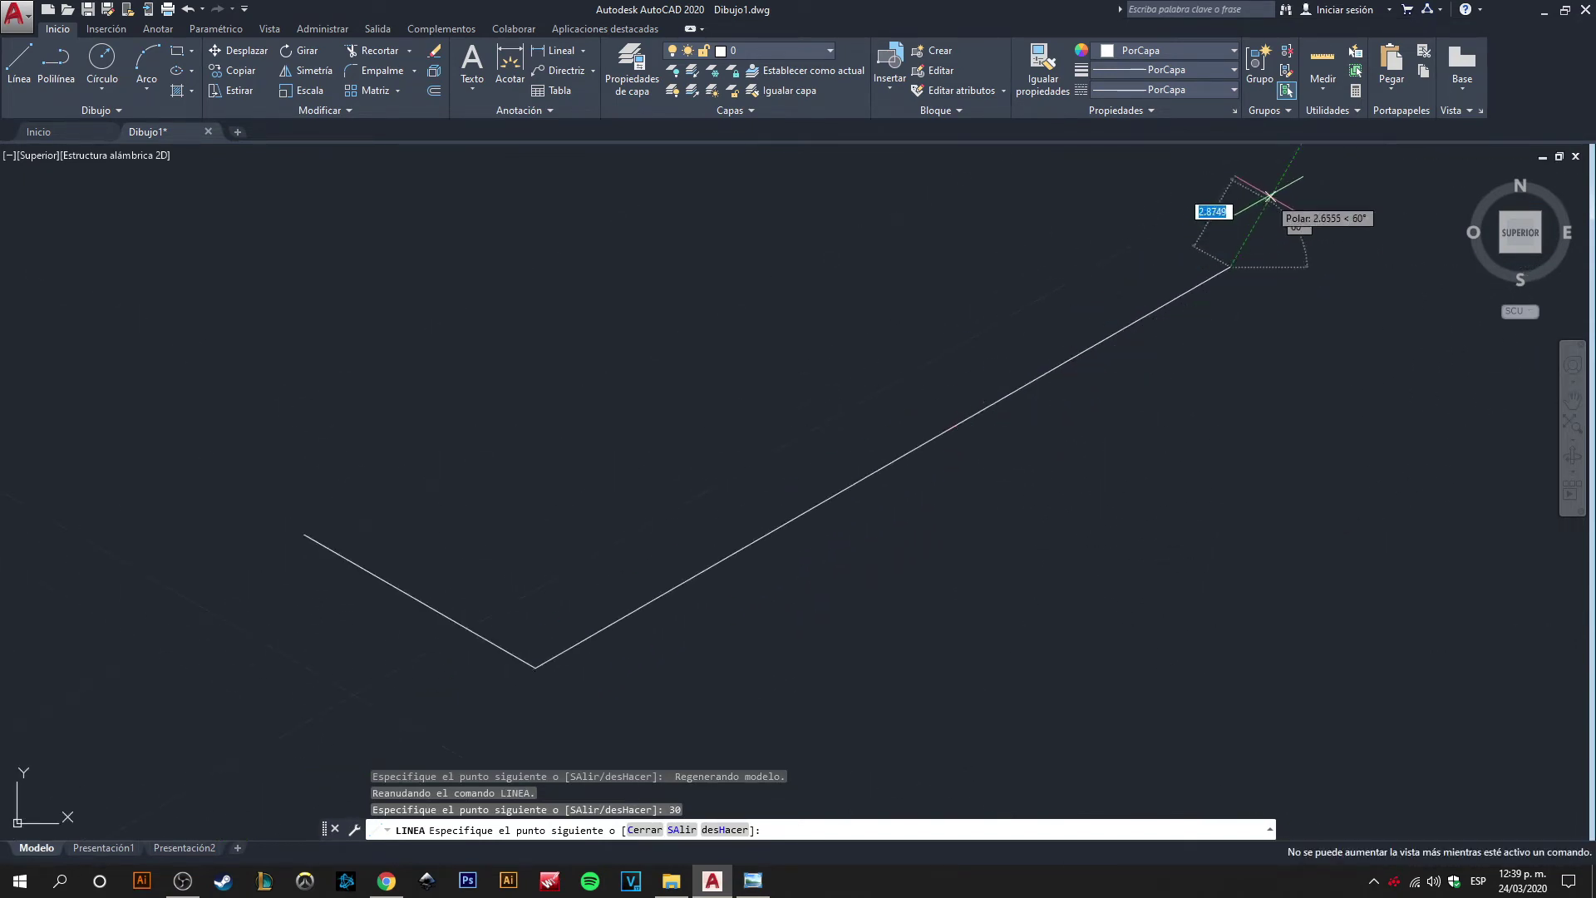
- After rechecking the reference, add the 40-unit vertical segment at 90°
{"action": "key", "text": "alt+Tab"}
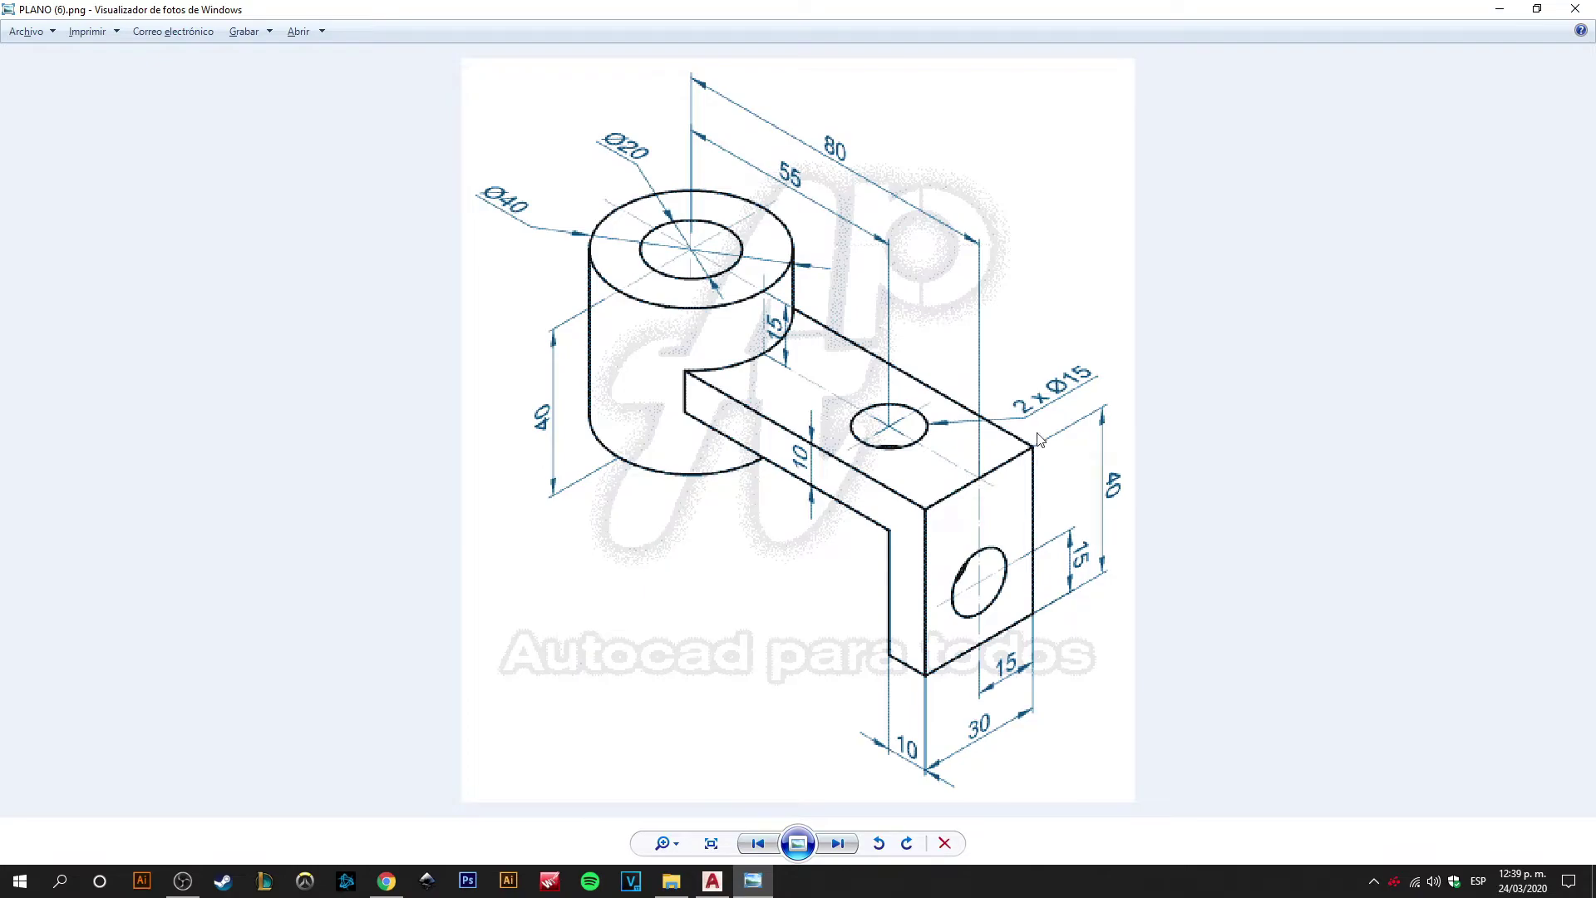
{"action": "key", "text": "alt+Tab"}
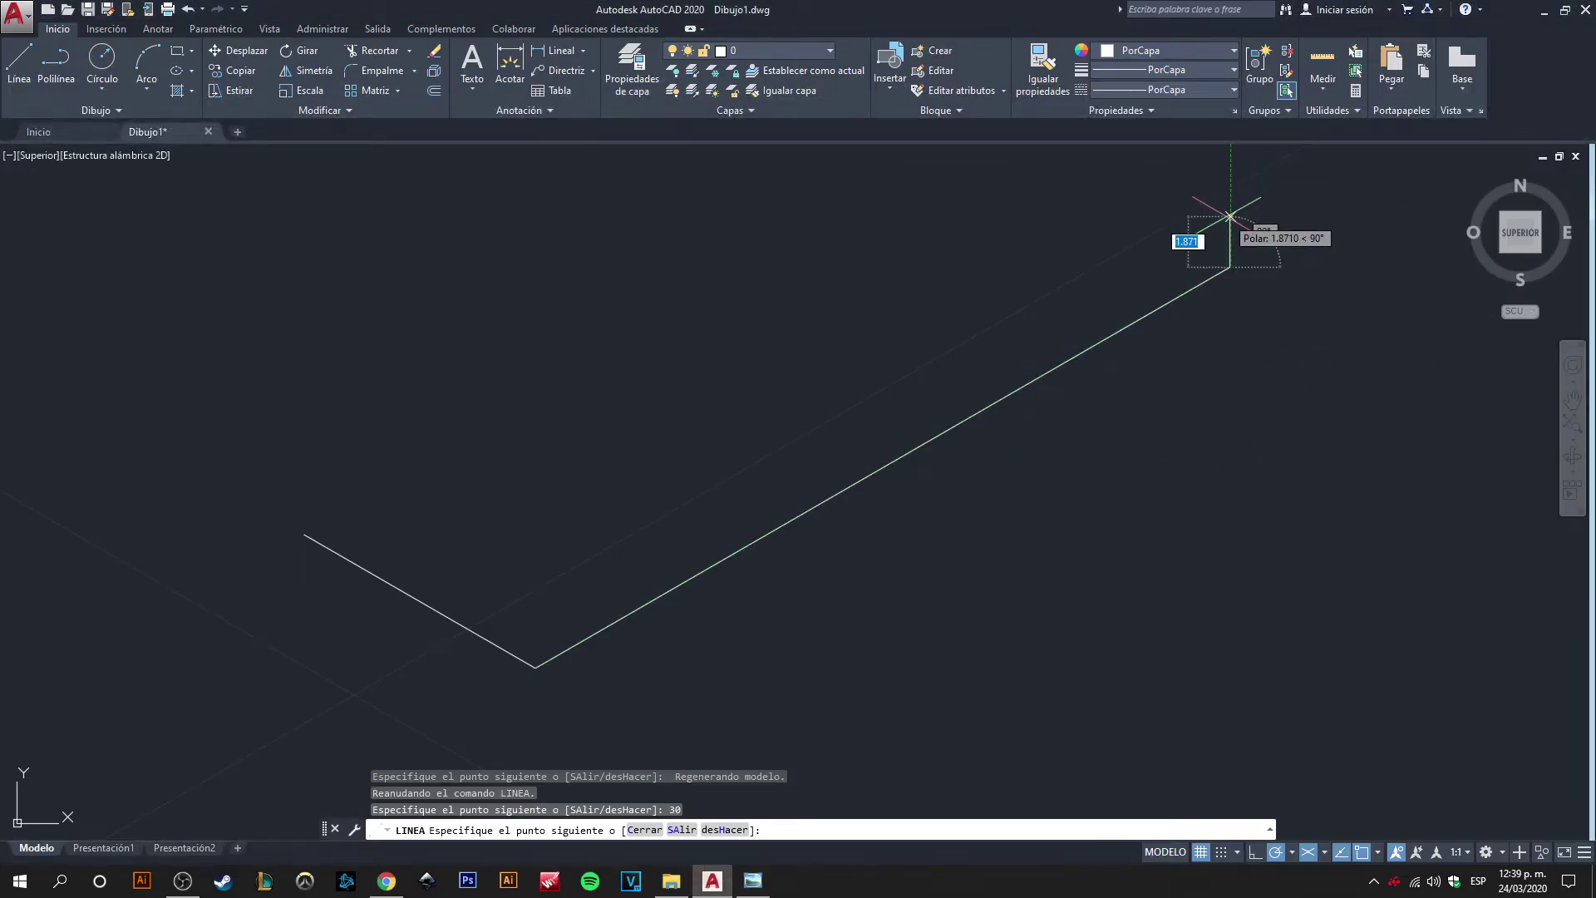
{"action": "type", "text": "40"}
{"action": "key", "text": "Return"}
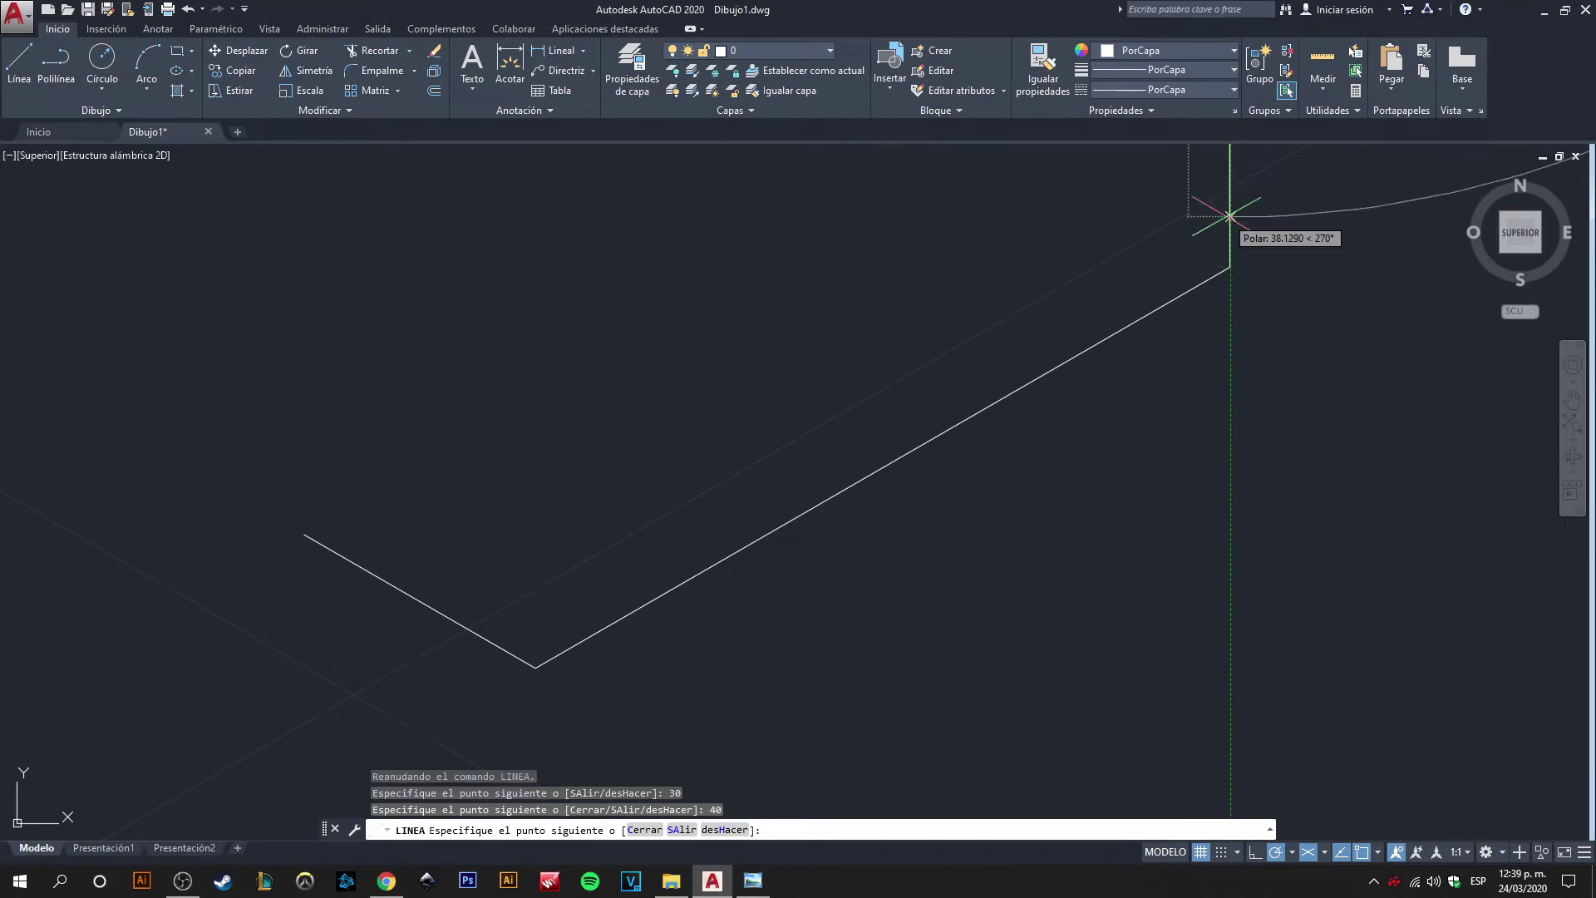
{"action": "scroll", "coordinate": [1214, 291], "scroll_direction": "up", "scroll_amount": 2}
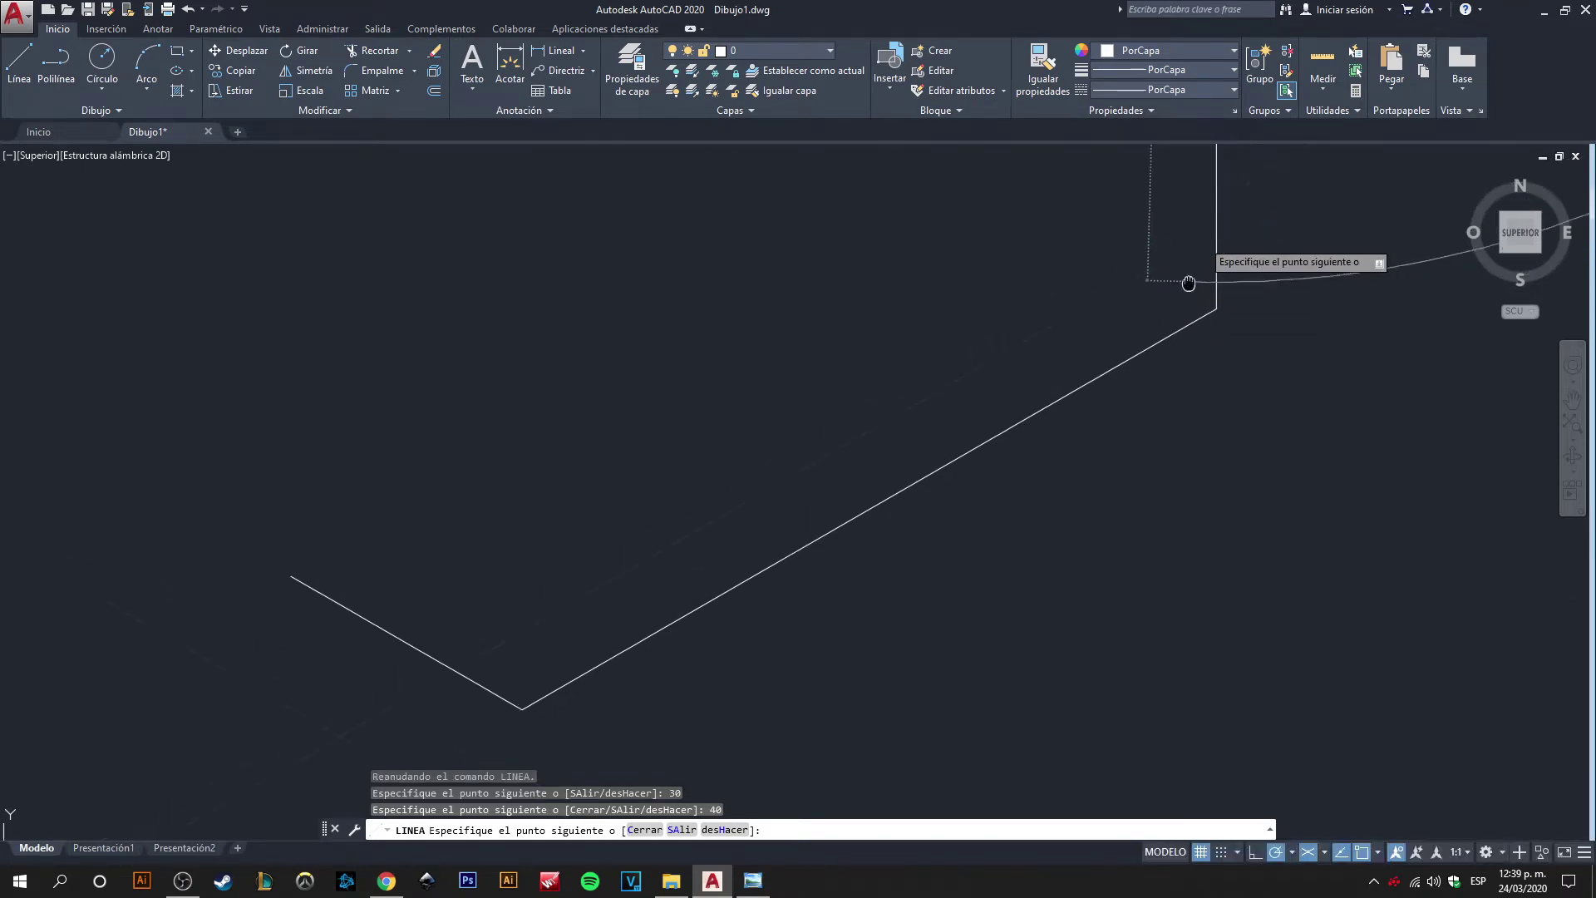
{"action": "middle_click_drag", "start_coordinate": [1199, 287], "coordinate": [1171, 395]}
{"action": "scroll", "coordinate": [1164, 333], "scroll_direction": "down", "scroll_amount": 1}
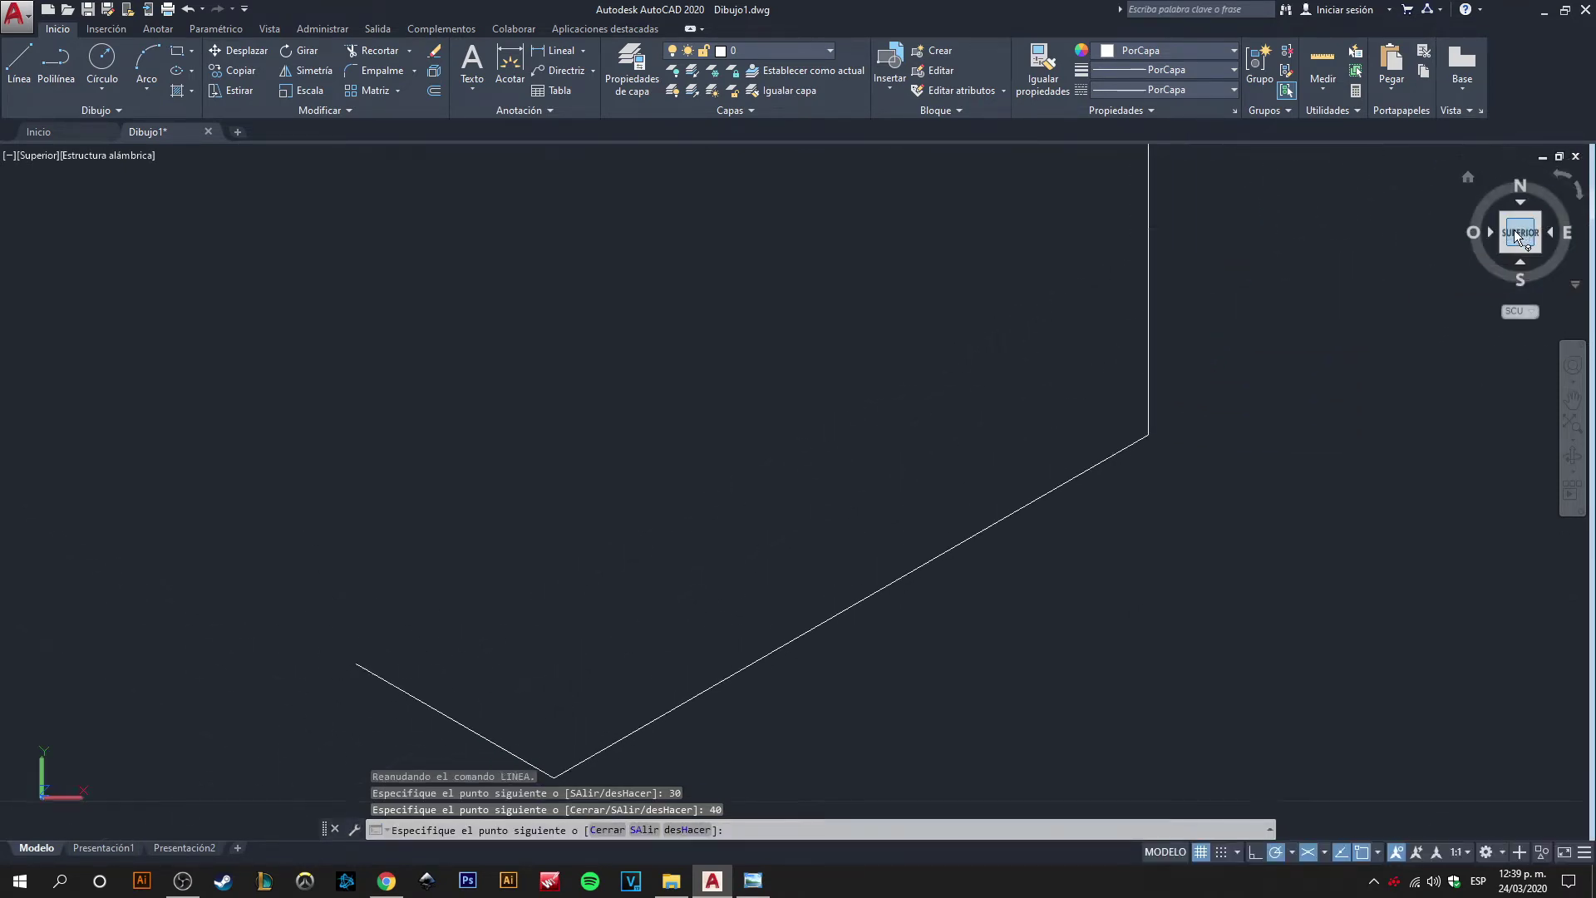
{"action": "scroll", "coordinate": [1189, 327], "scroll_direction": "down", "scroll_amount": 3}
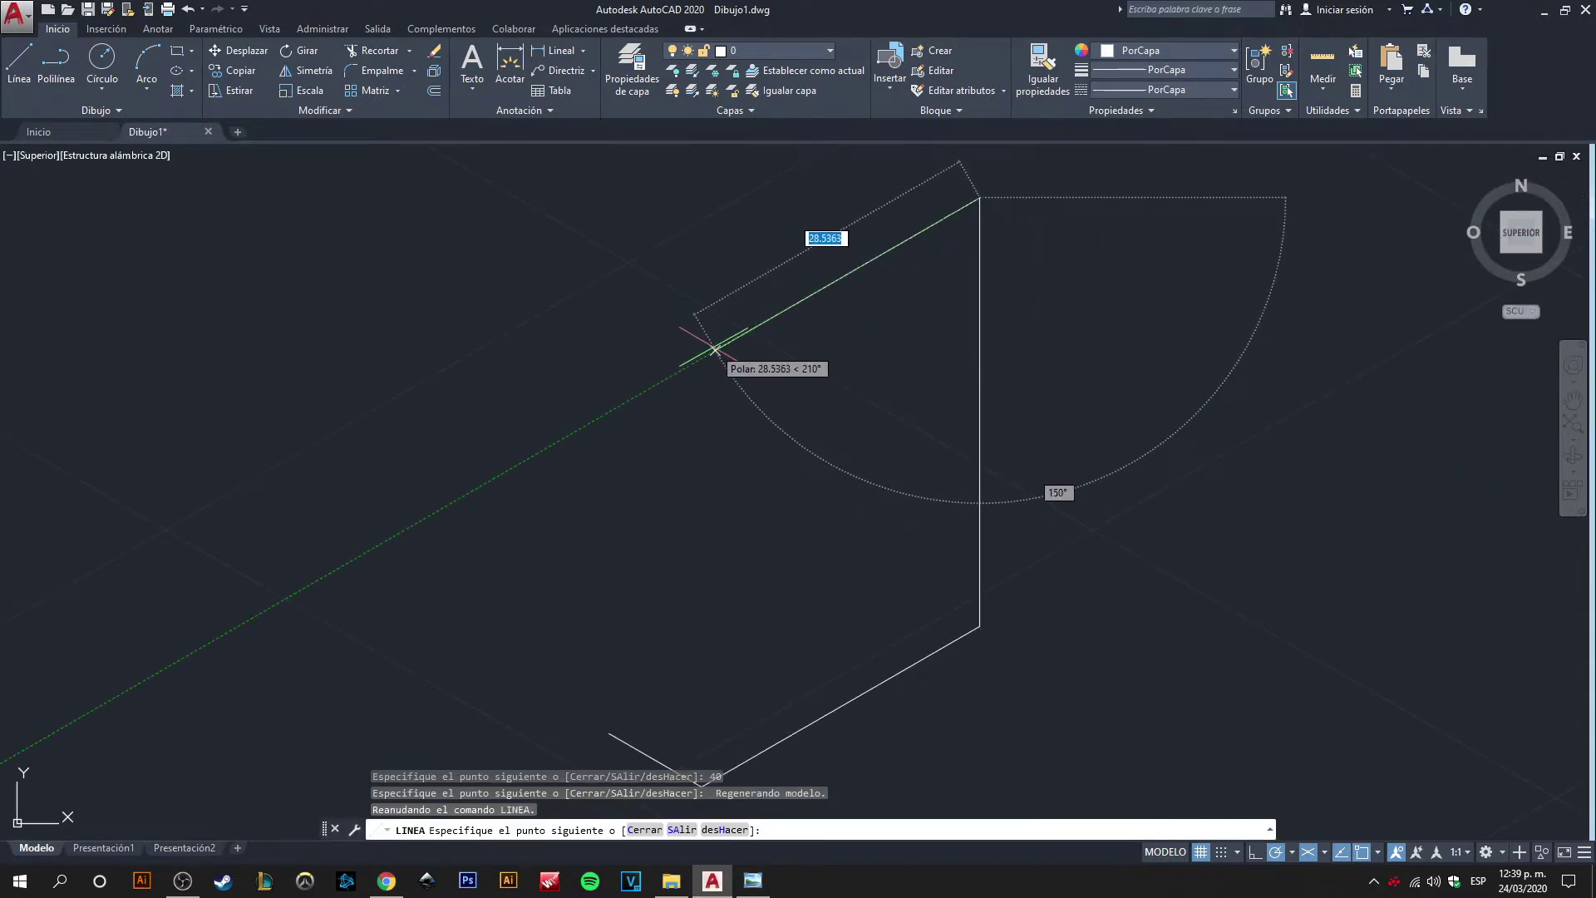
- Add the 30-unit return segment at 210° and close the face at its bottom corner
{"action": "type", "text": "30"}
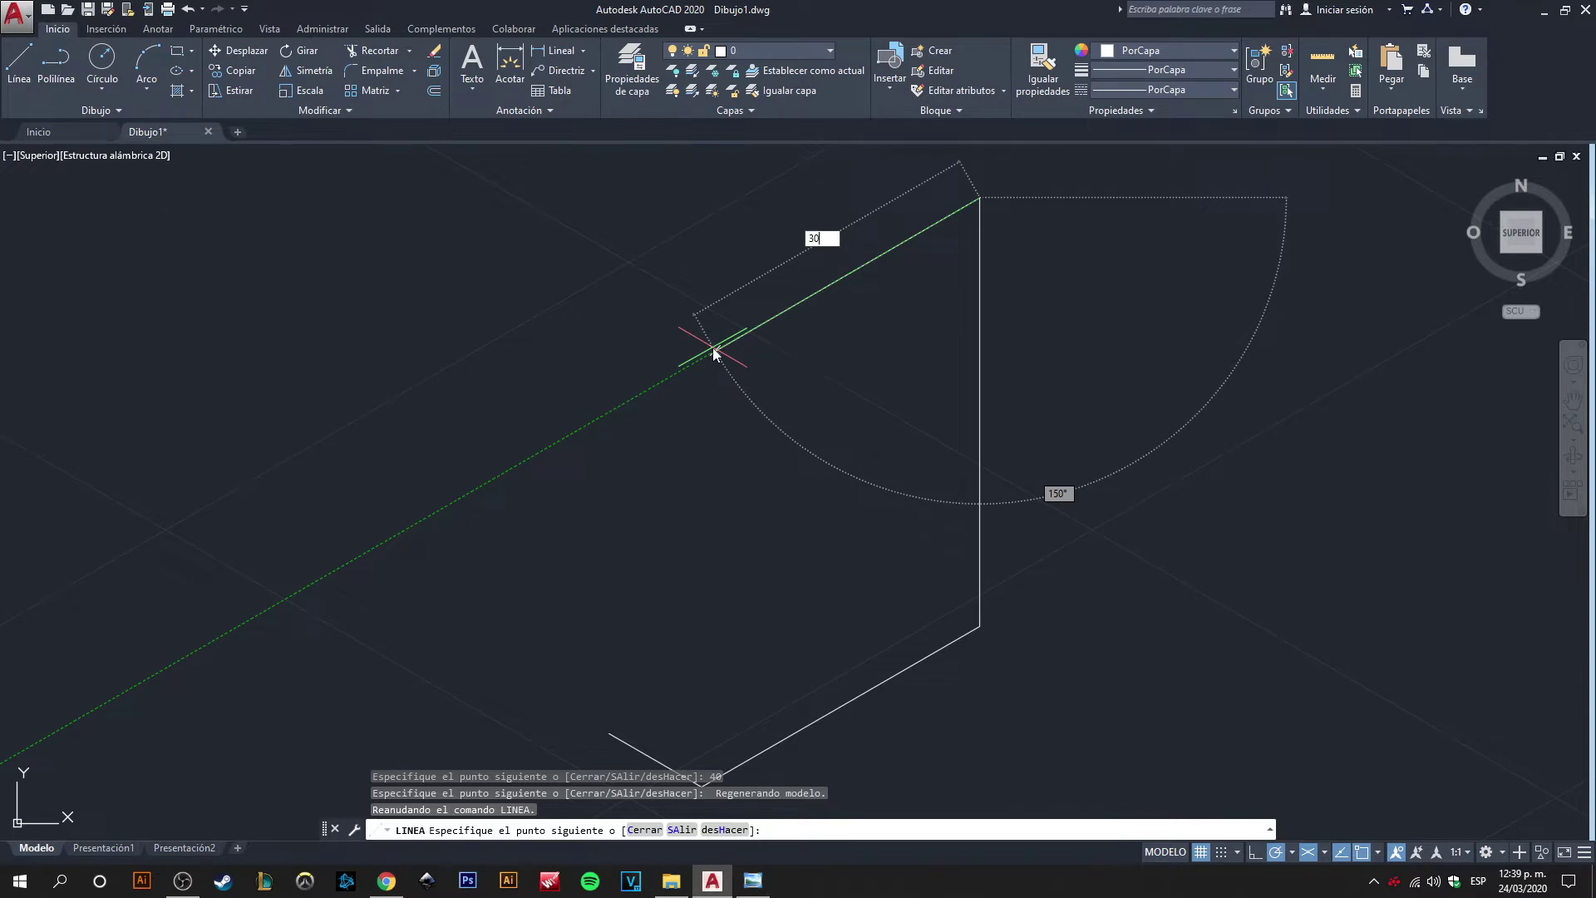
{"action": "key", "text": "Return"}
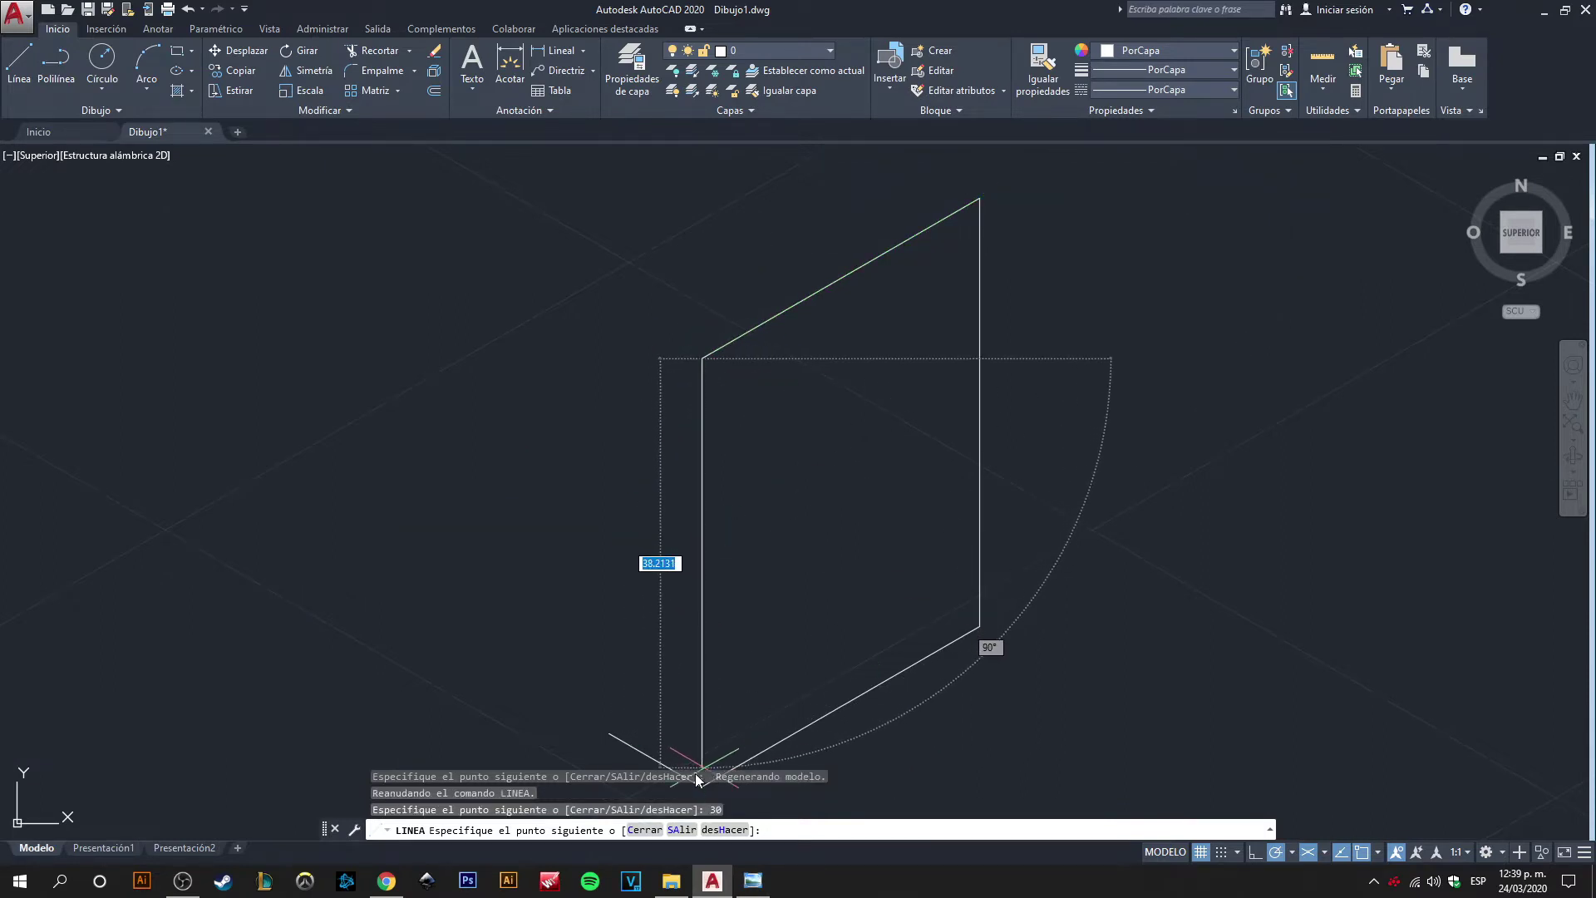
{"action": "scroll", "coordinate": [706, 731], "scroll_direction": "down", "scroll_amount": 2}
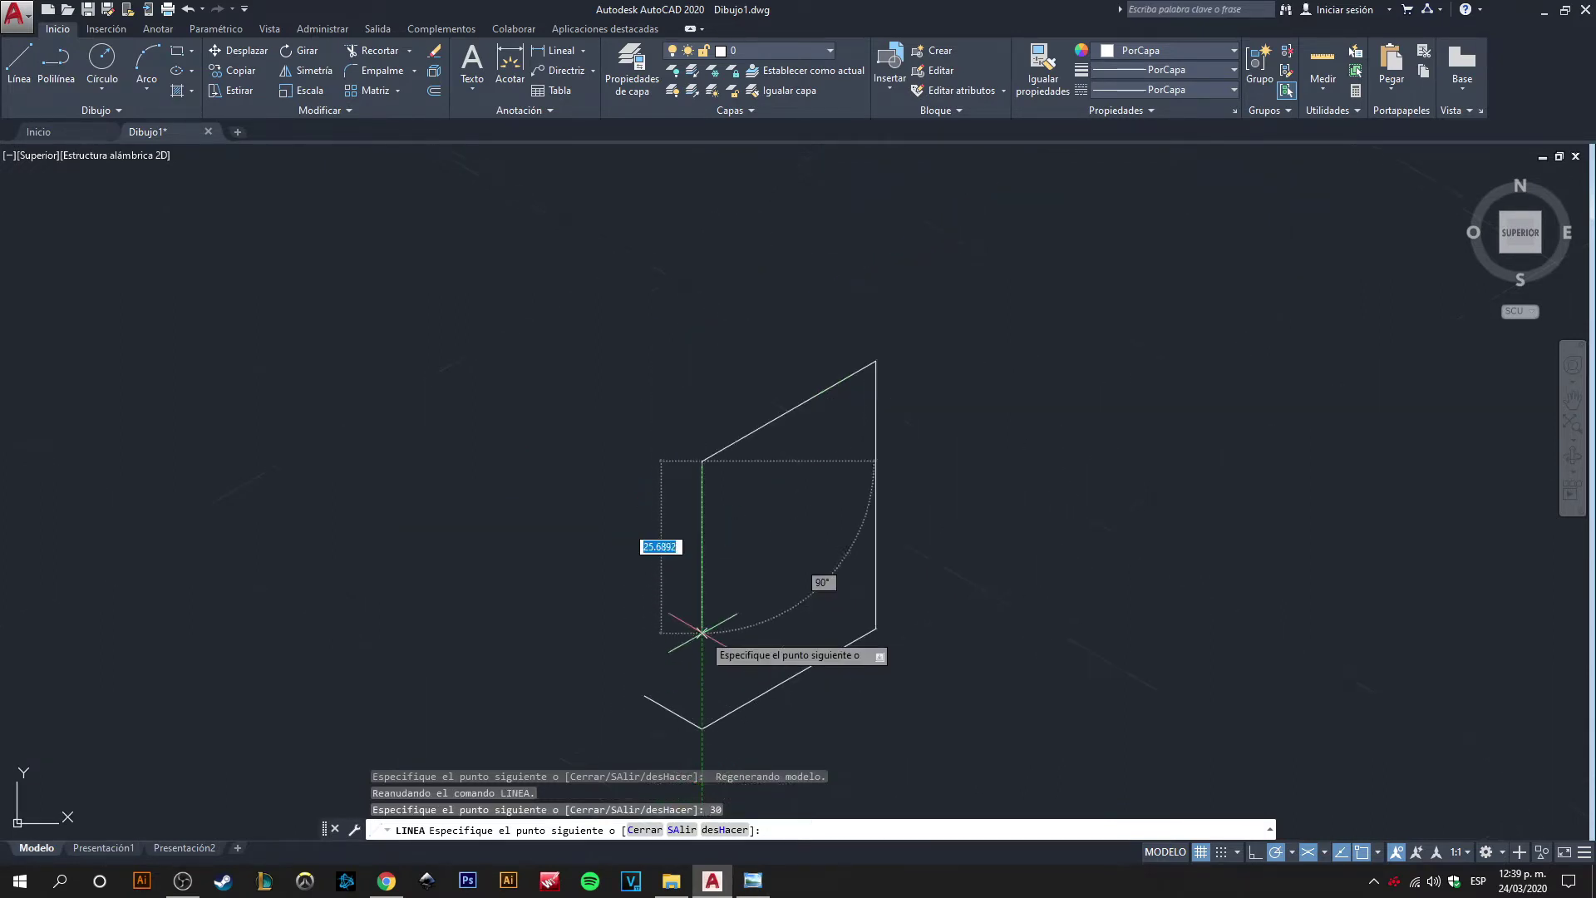
{"action": "scroll", "coordinate": [697, 592], "scroll_direction": "up", "scroll_amount": 2}
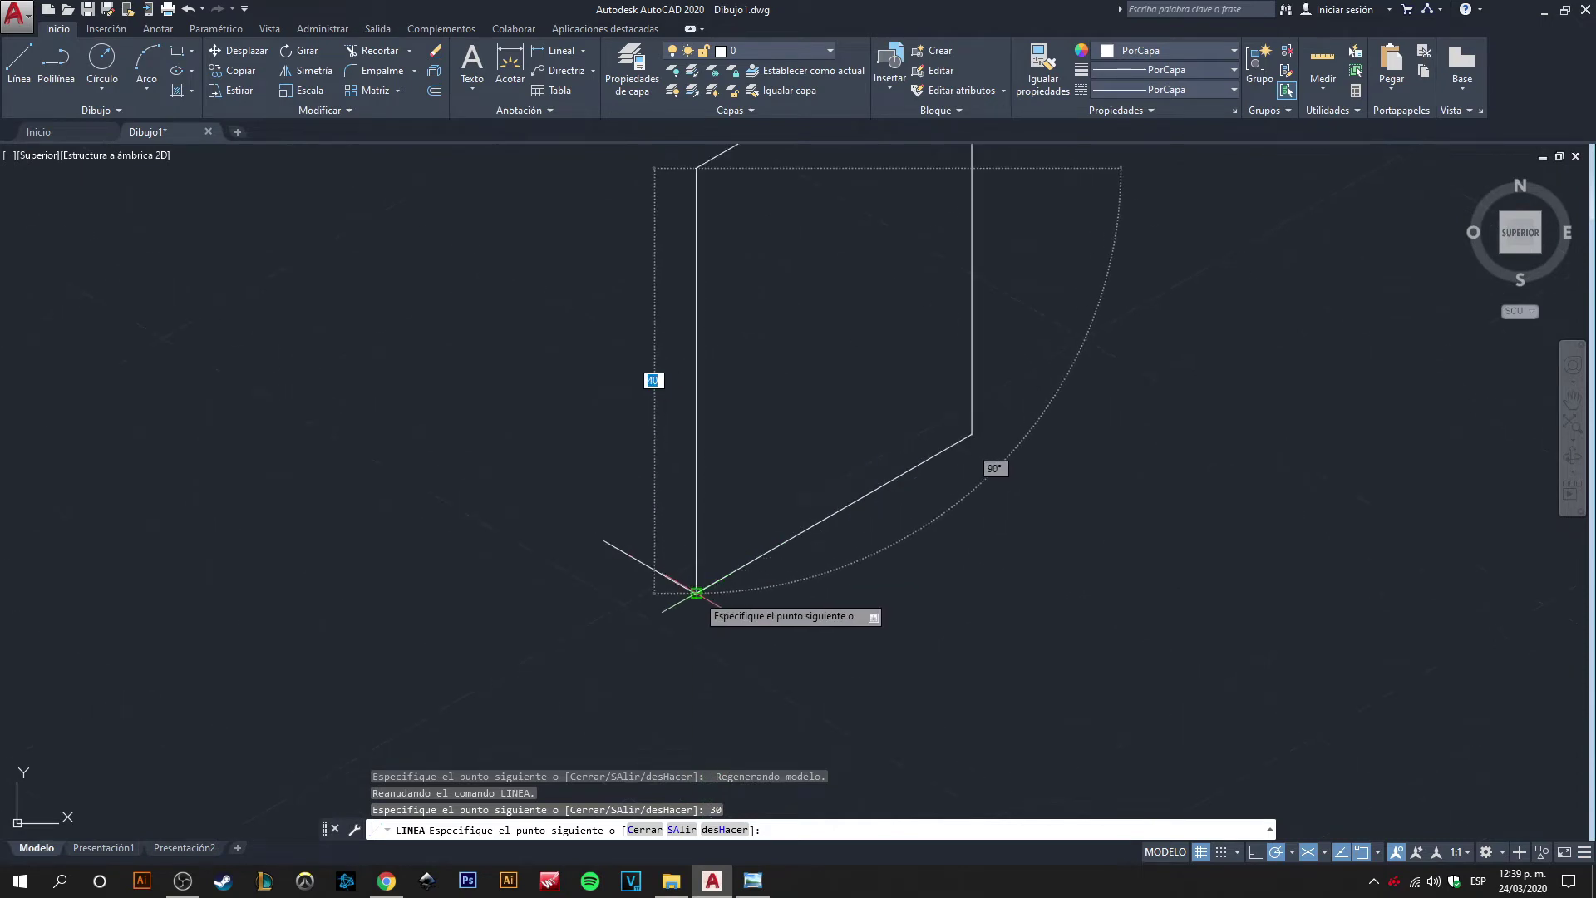
{"action": "left_click", "coordinate": [697, 592]}
{"action": "key", "text": "Return"}
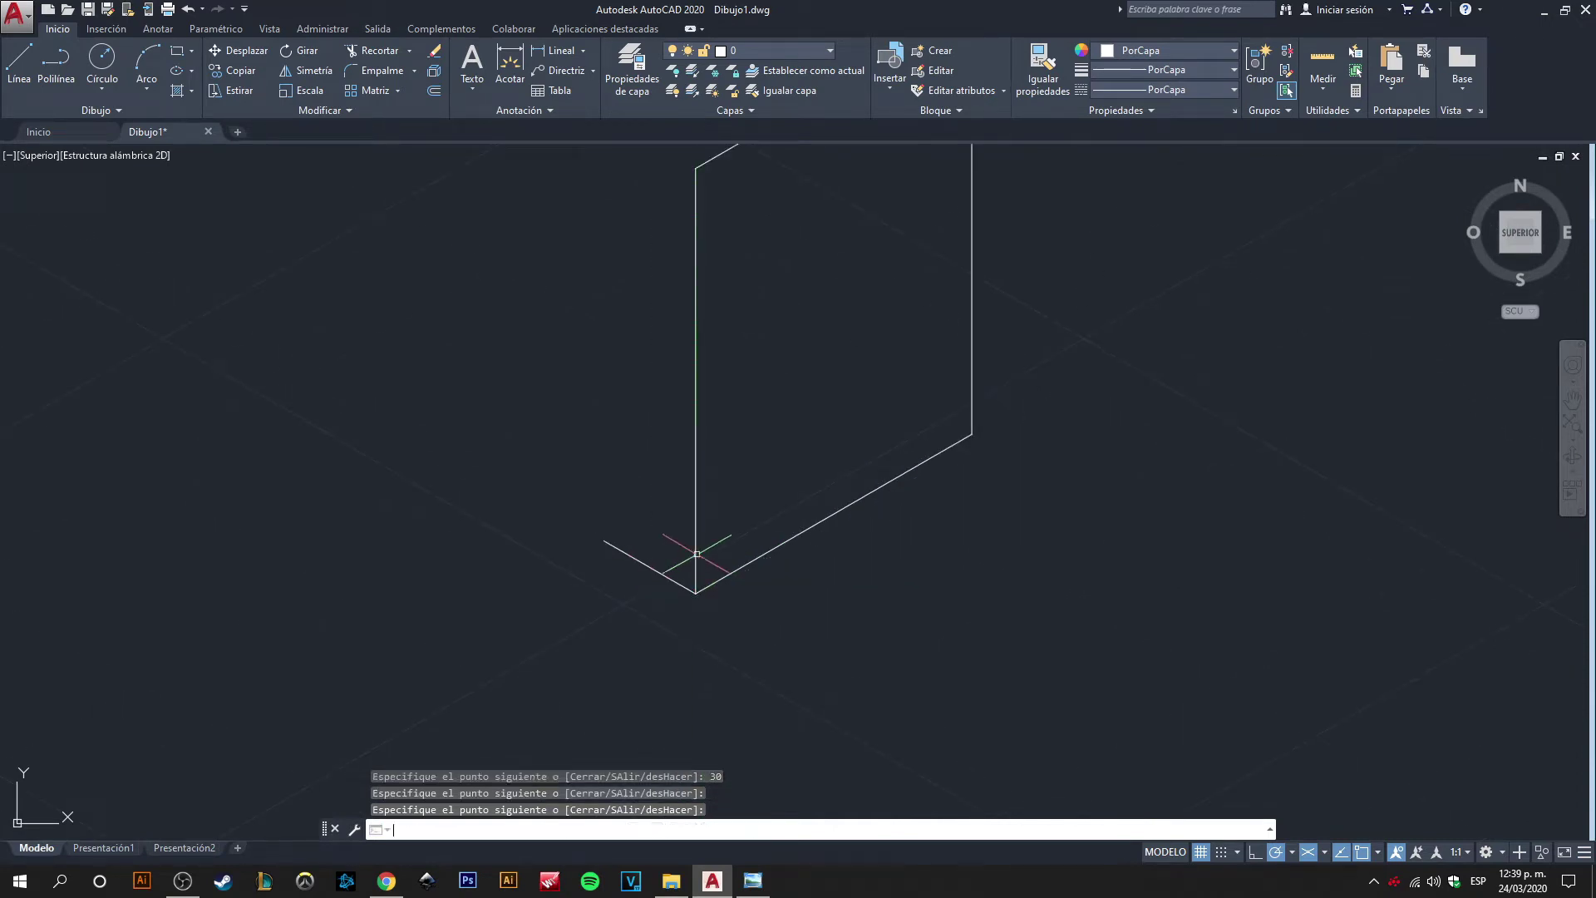
{"action": "scroll", "coordinate": [753, 544], "scroll_direction": "down", "scroll_amount": 4}
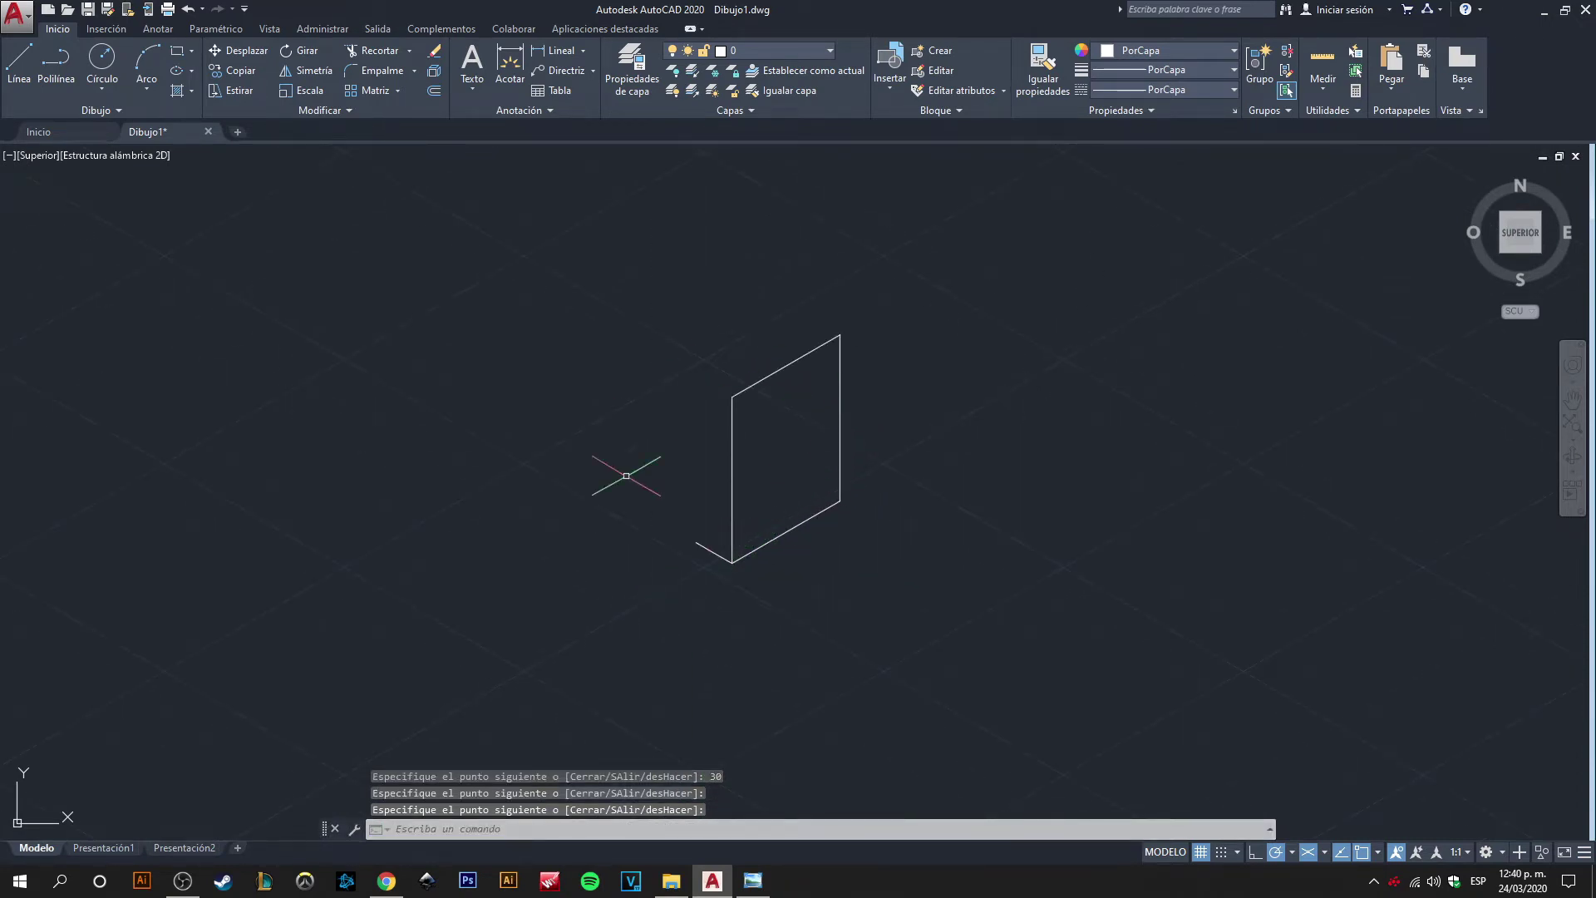
{"action": "key", "text": "alt+Tab"}
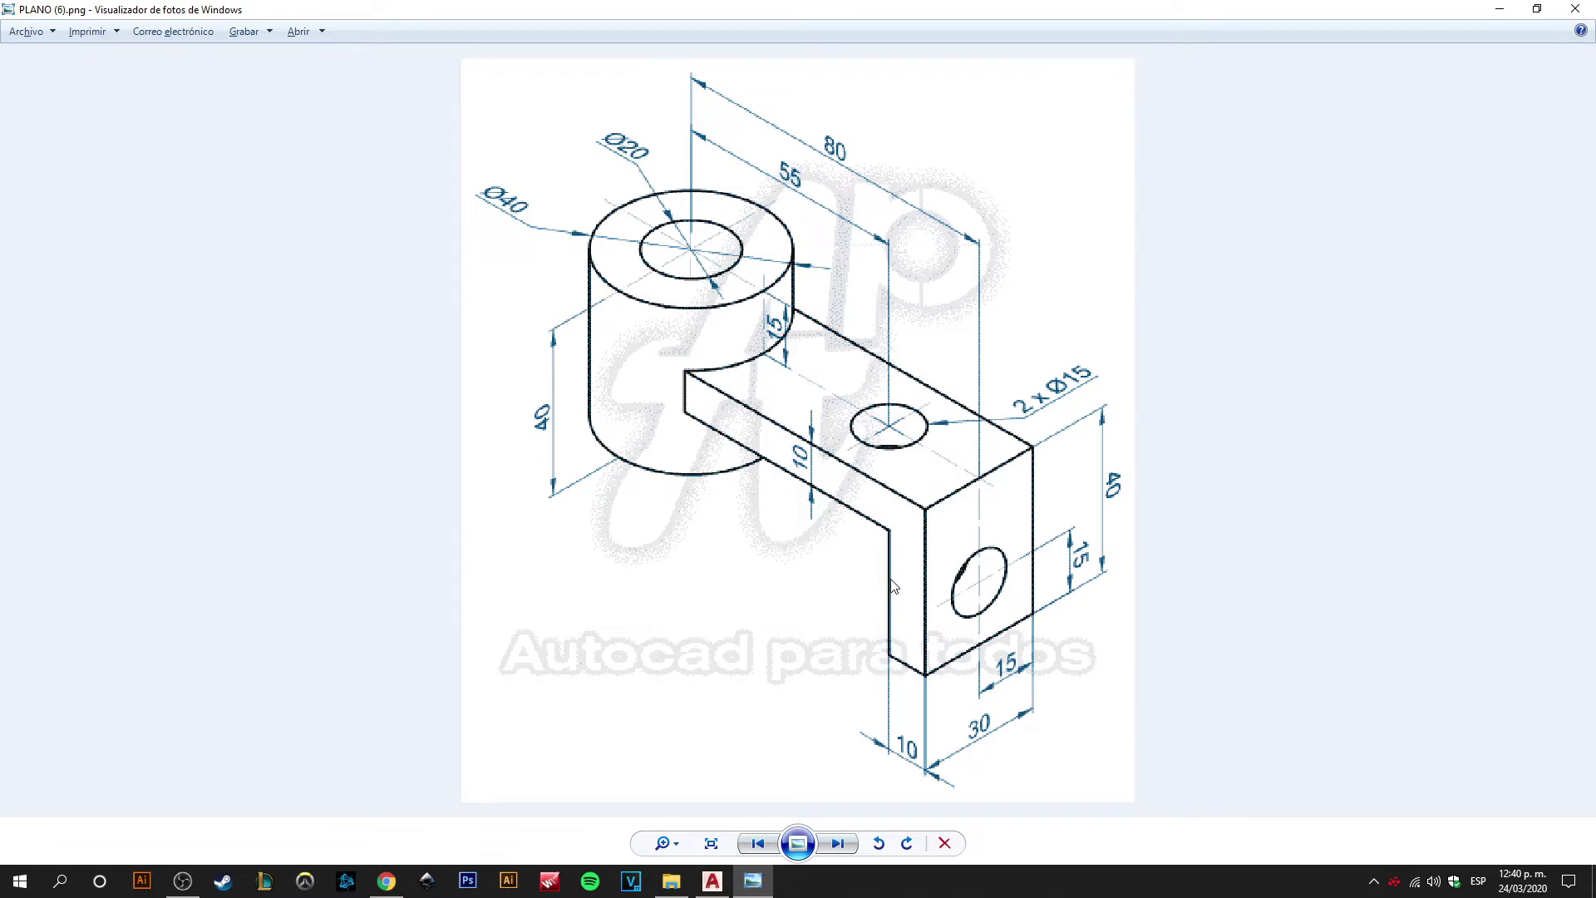
- Return to AutoCAD after rechecking the reference's 10, 30 and 40 upright dimensions
{"action": "key", "text": "alt+Tab"}
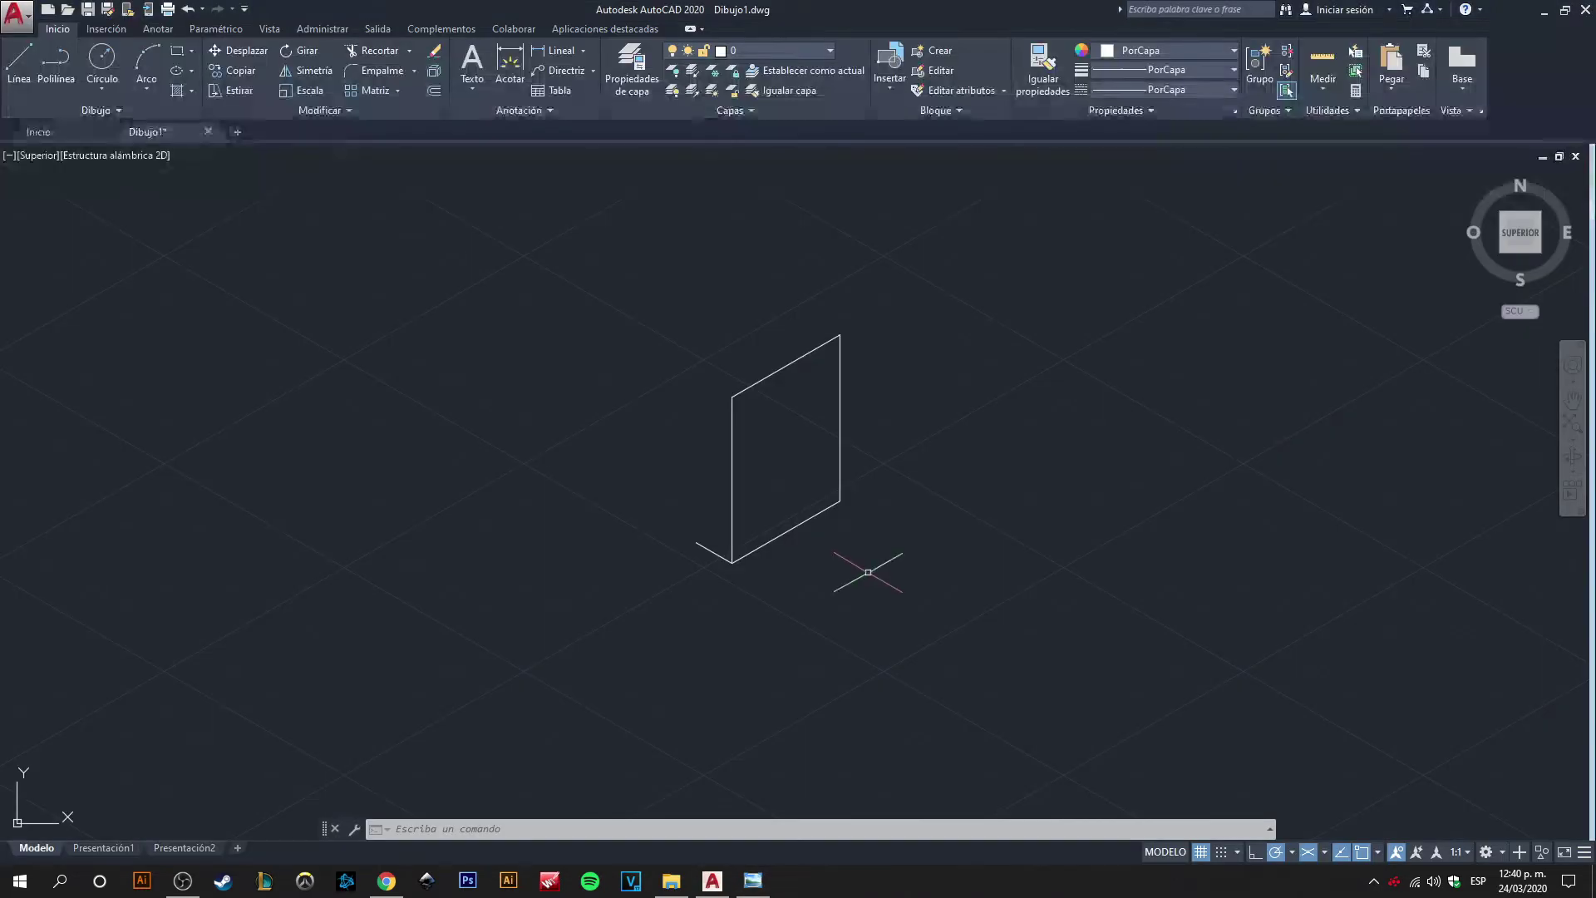
- Draw a 30-unit vertical line from the left end of the face's short bottom edge
{"action": "type", "text": "li"}
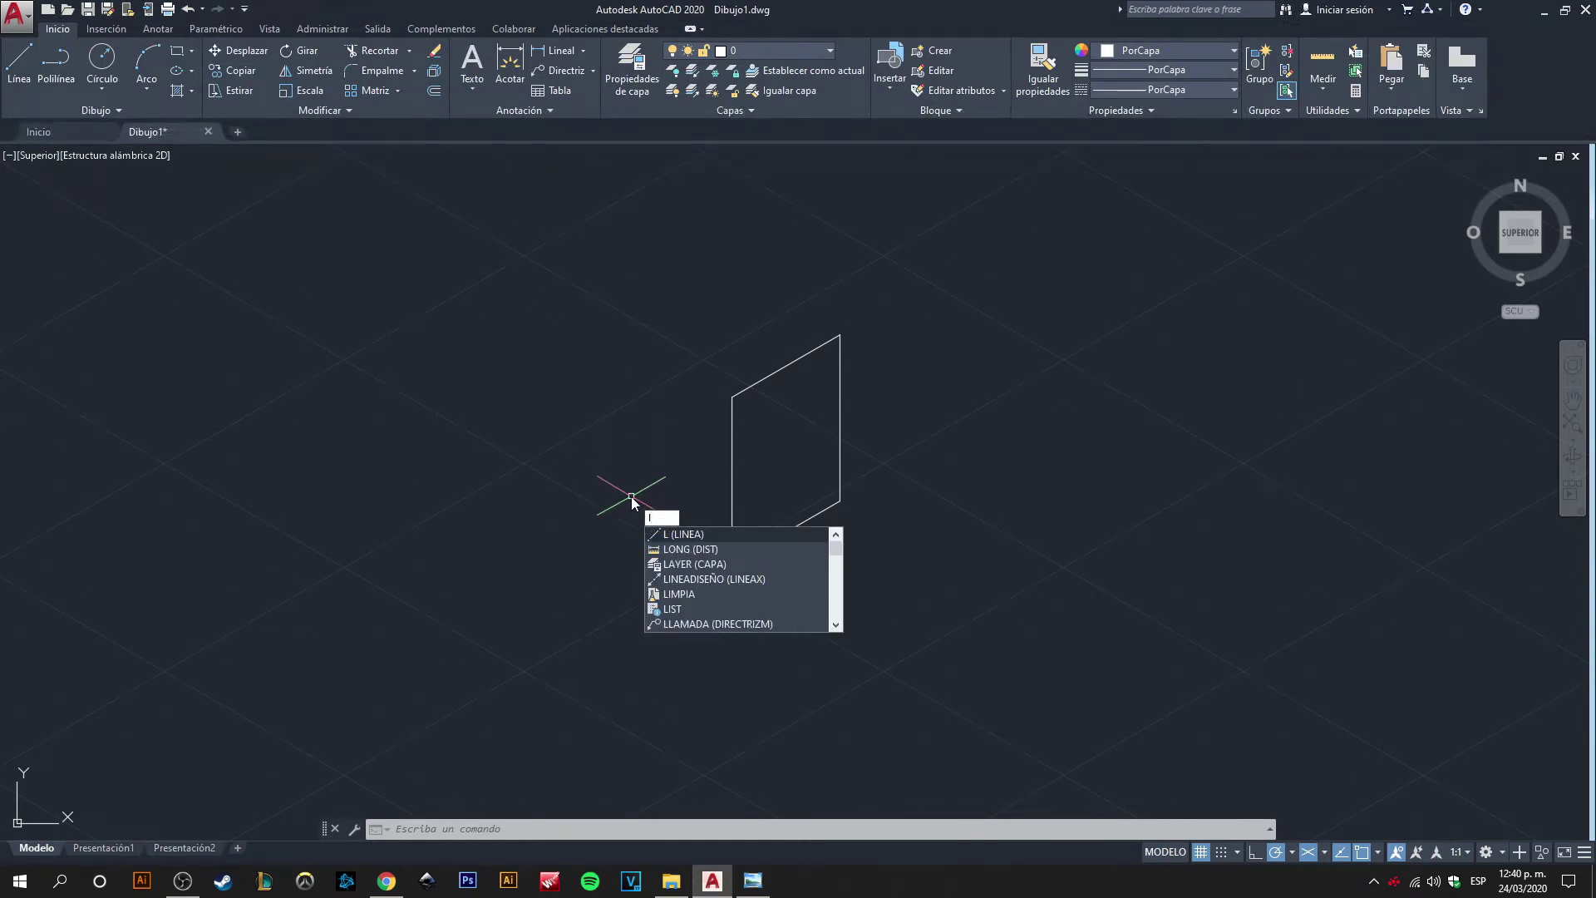
{"action": "key", "text": "Return"}
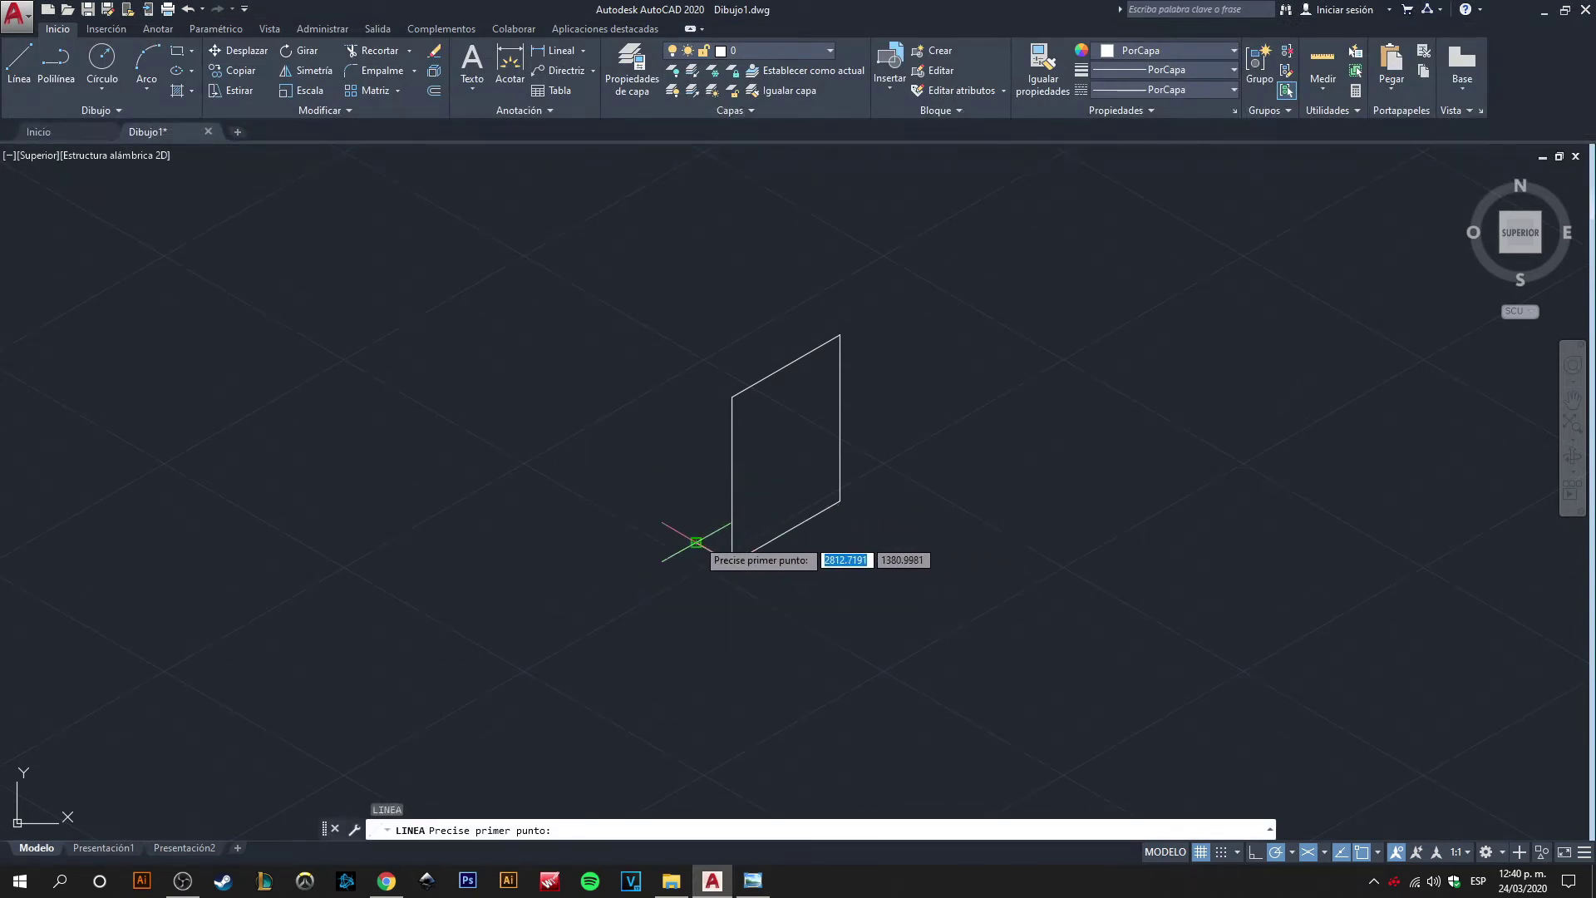
{"action": "left_click", "coordinate": [696, 542]}
{"action": "type", "text": "30"}
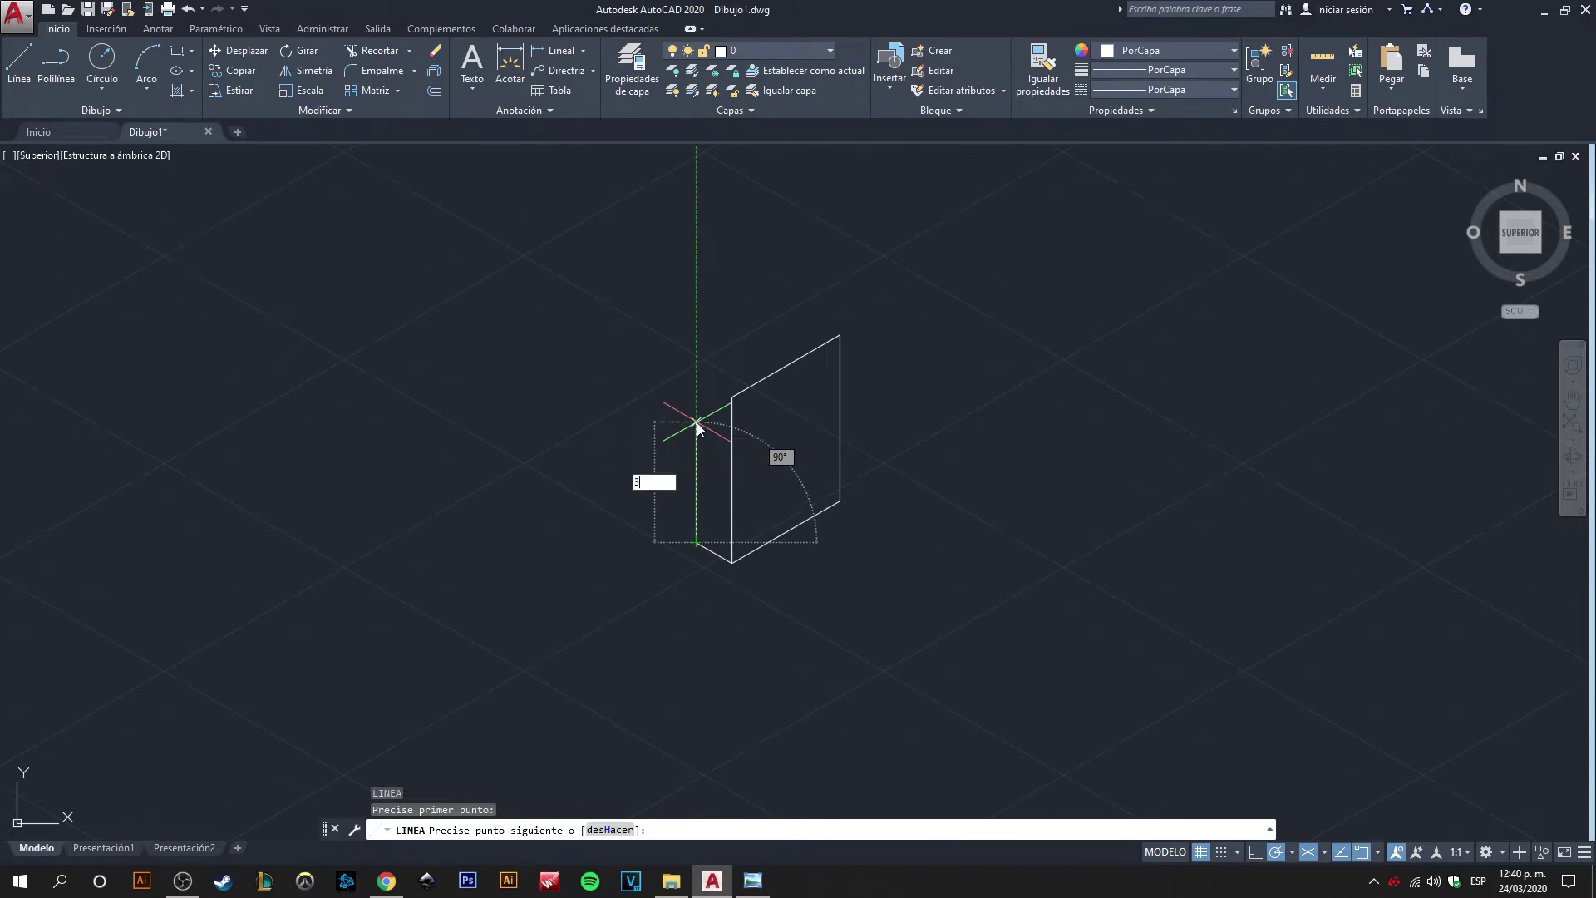
{"action": "key", "text": "Return"}
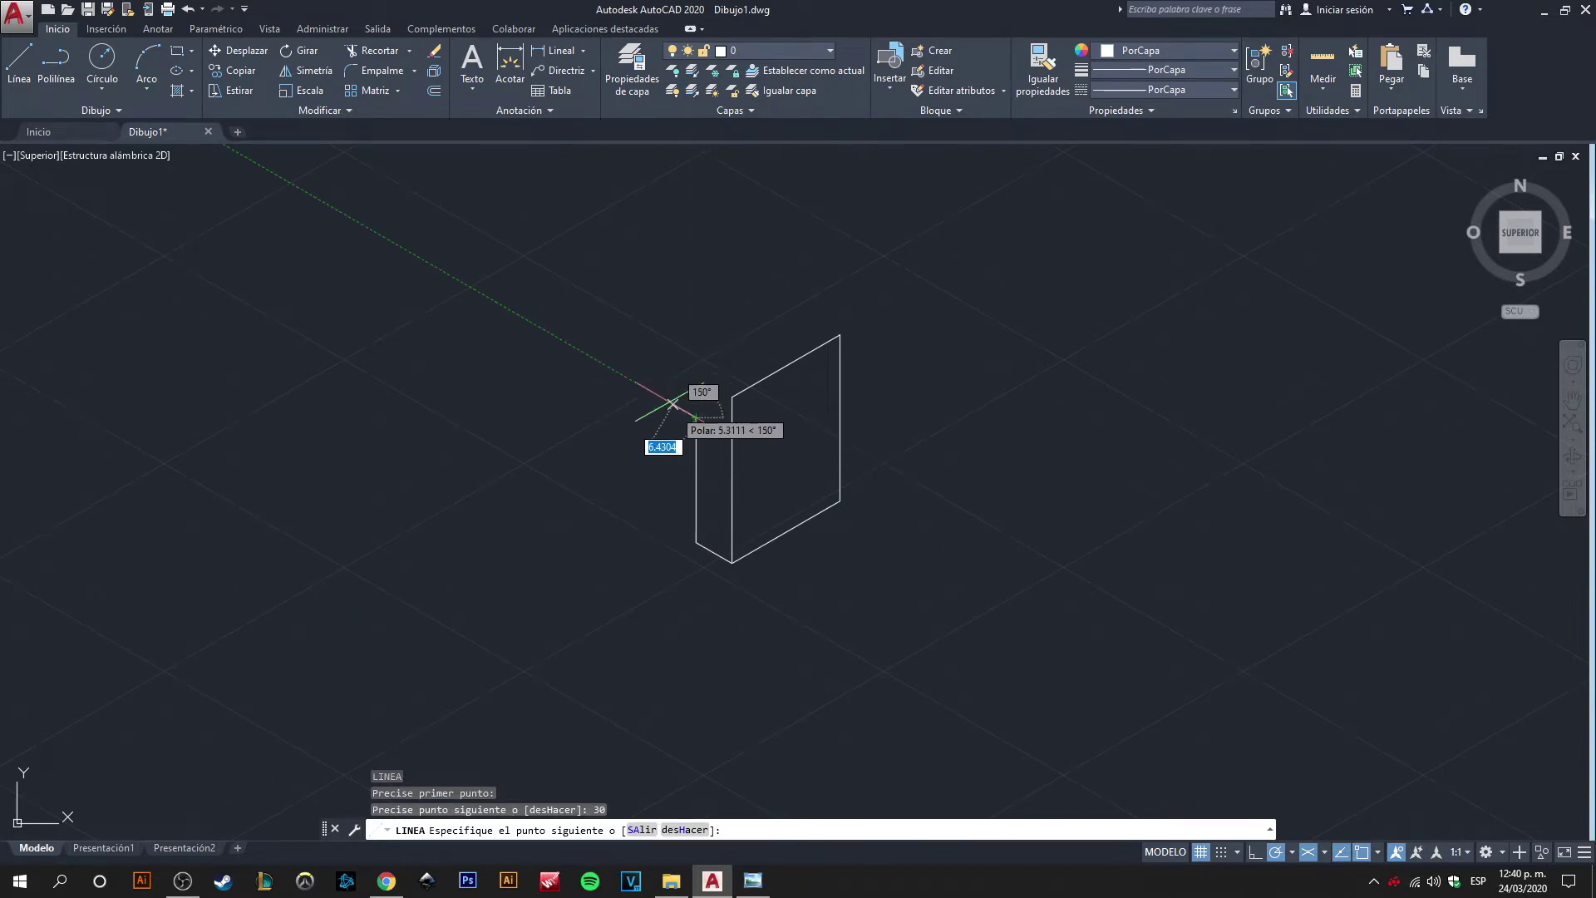
{"action": "key", "text": "Escape"}
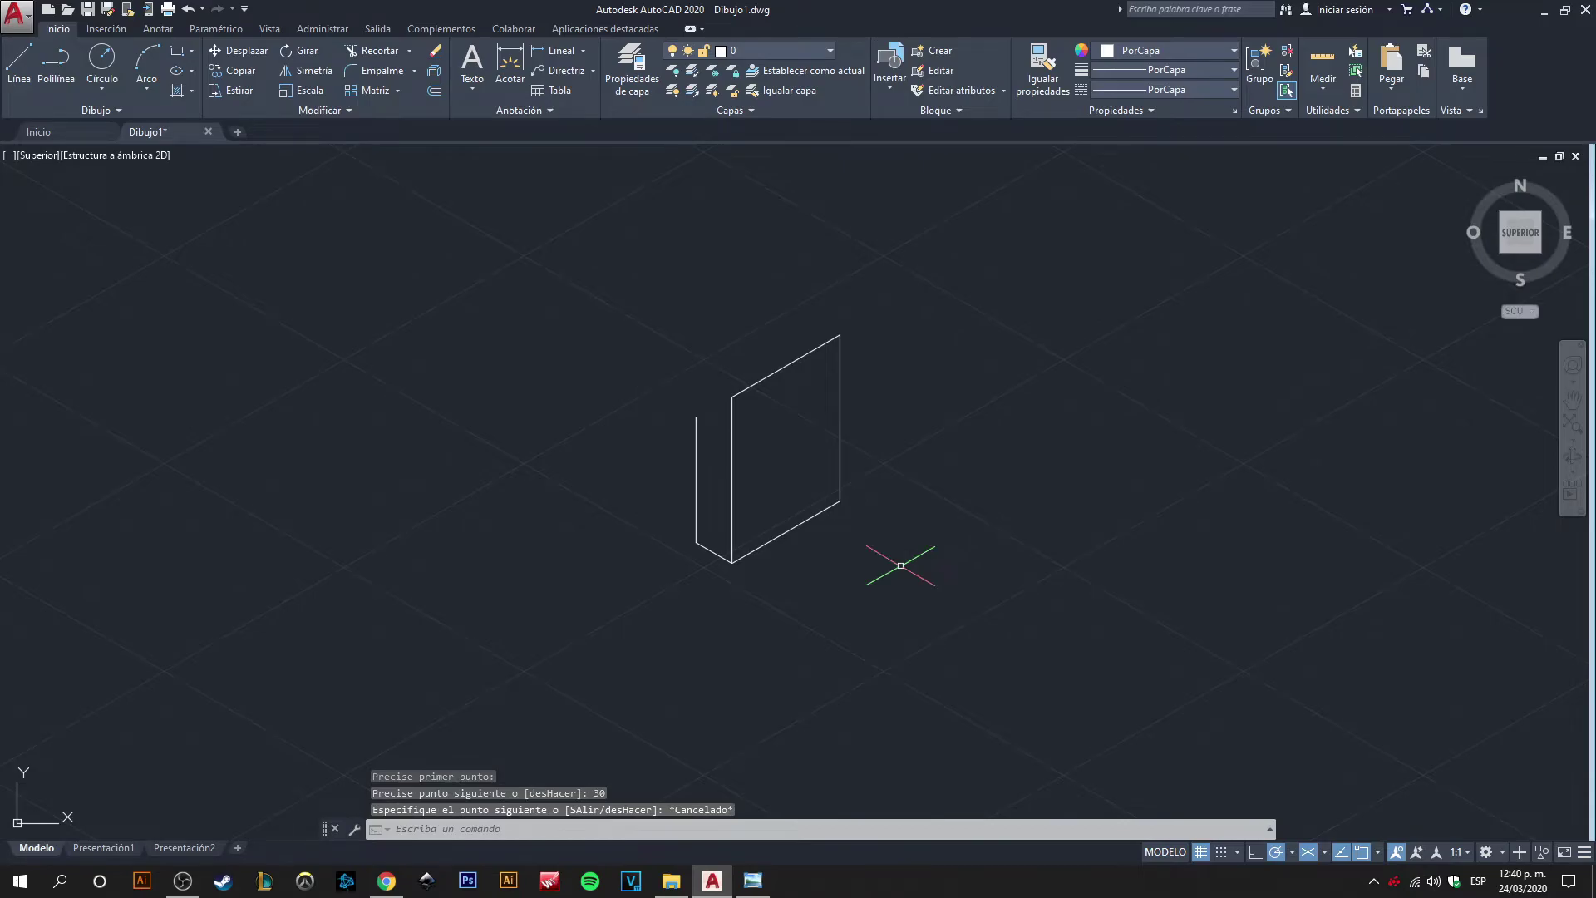
{"action": "key", "text": "alt+Tab"}
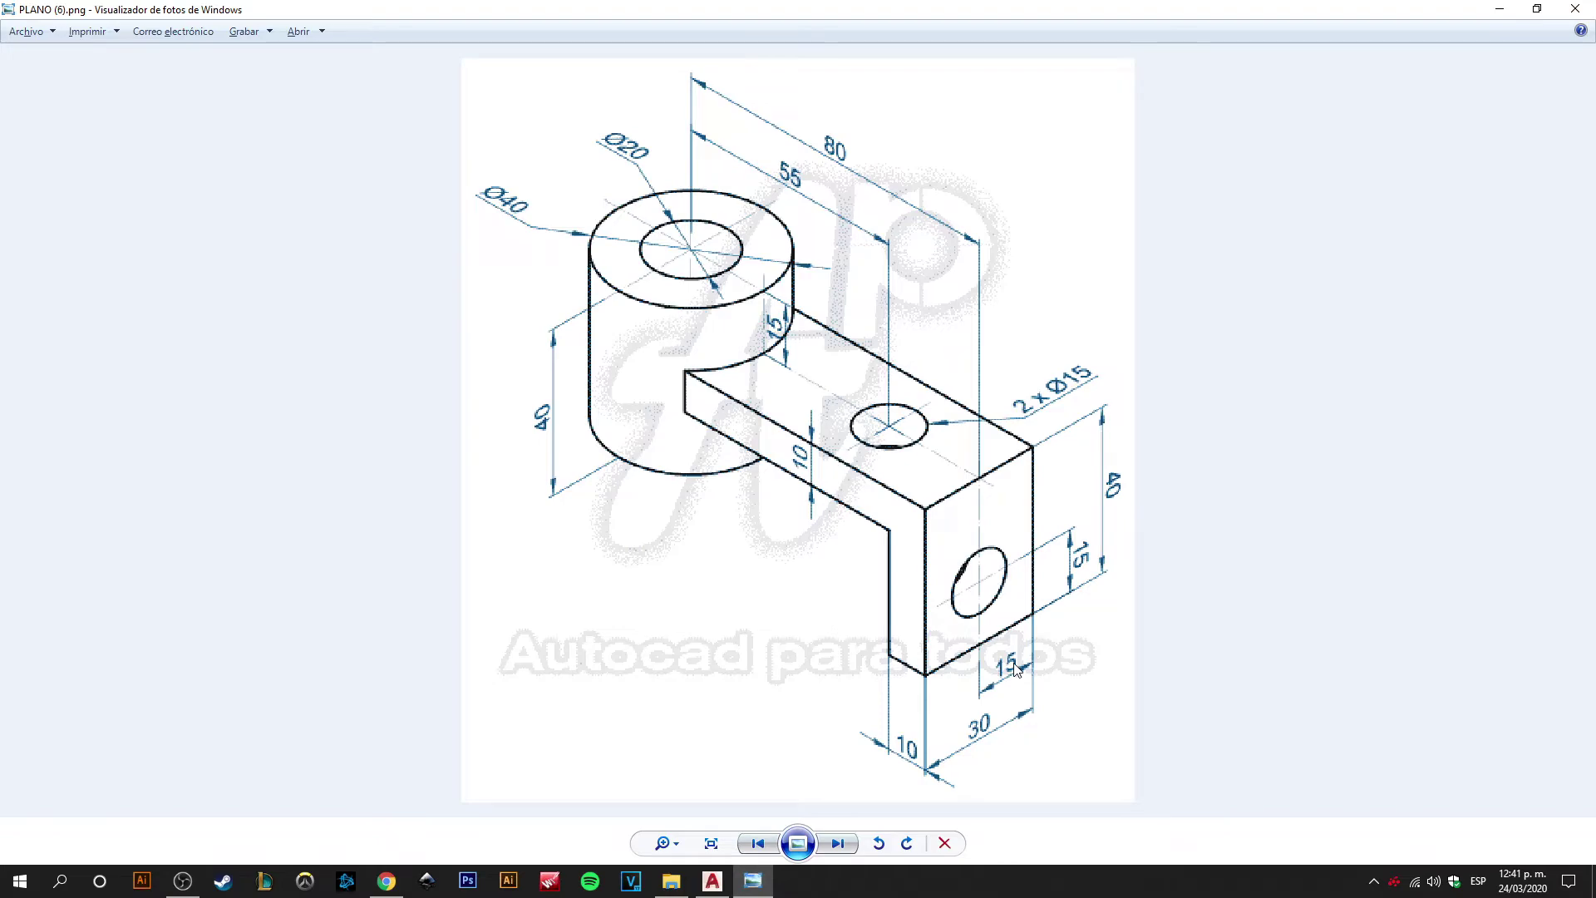
- Recheck the reference image, then start a new LINE command in AutoCAD
{"action": "key", "text": "alt+Tab"}
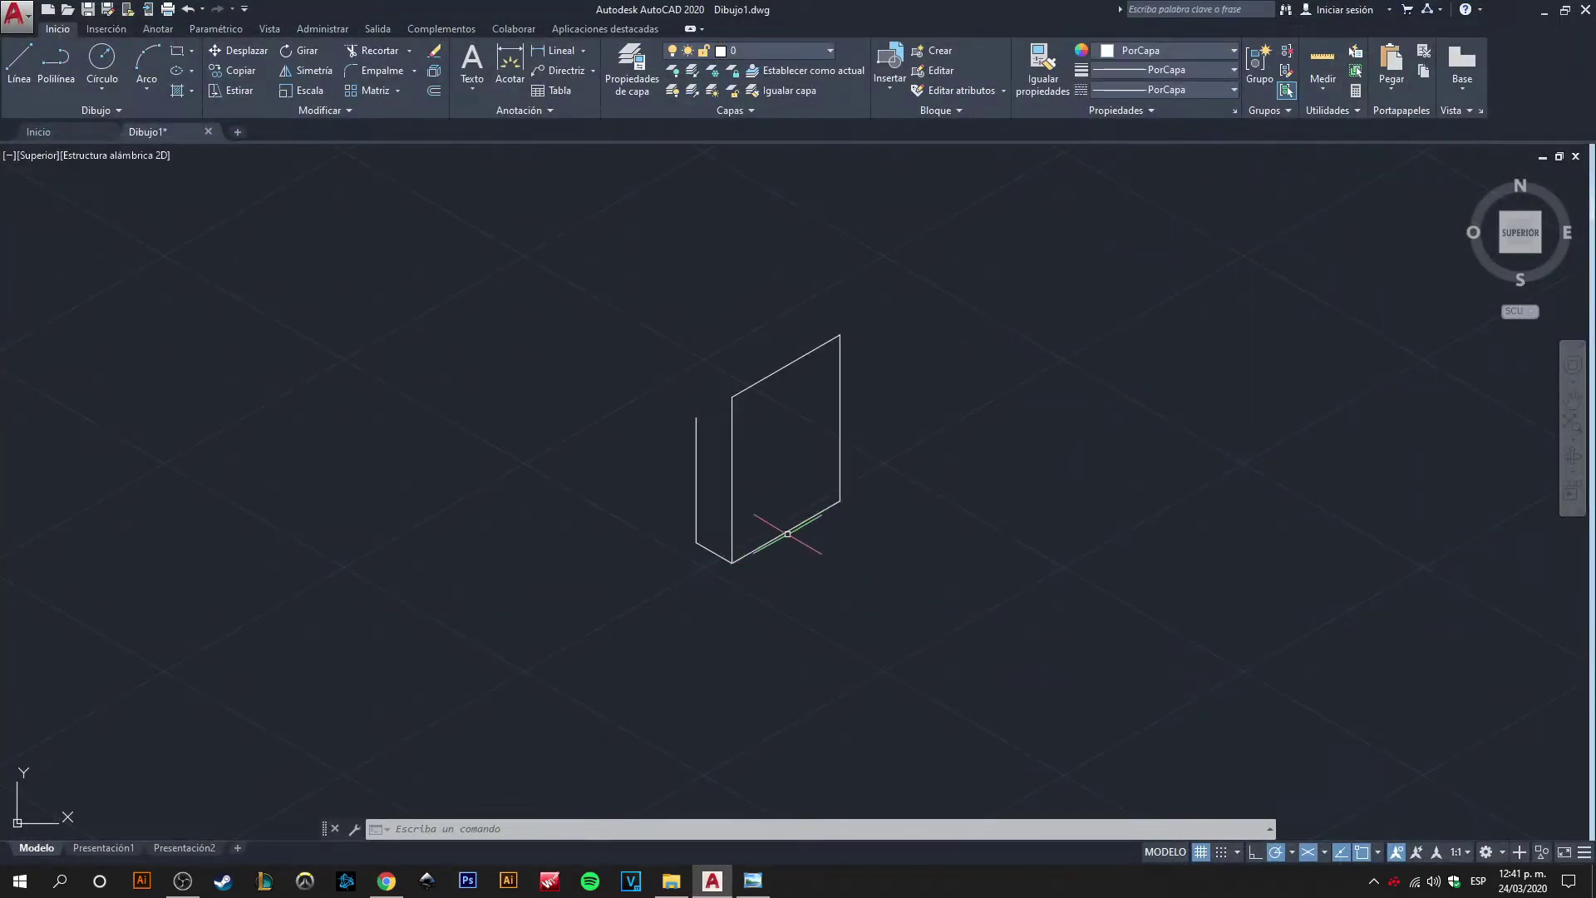
{"action": "key", "text": "alt+Tab"}
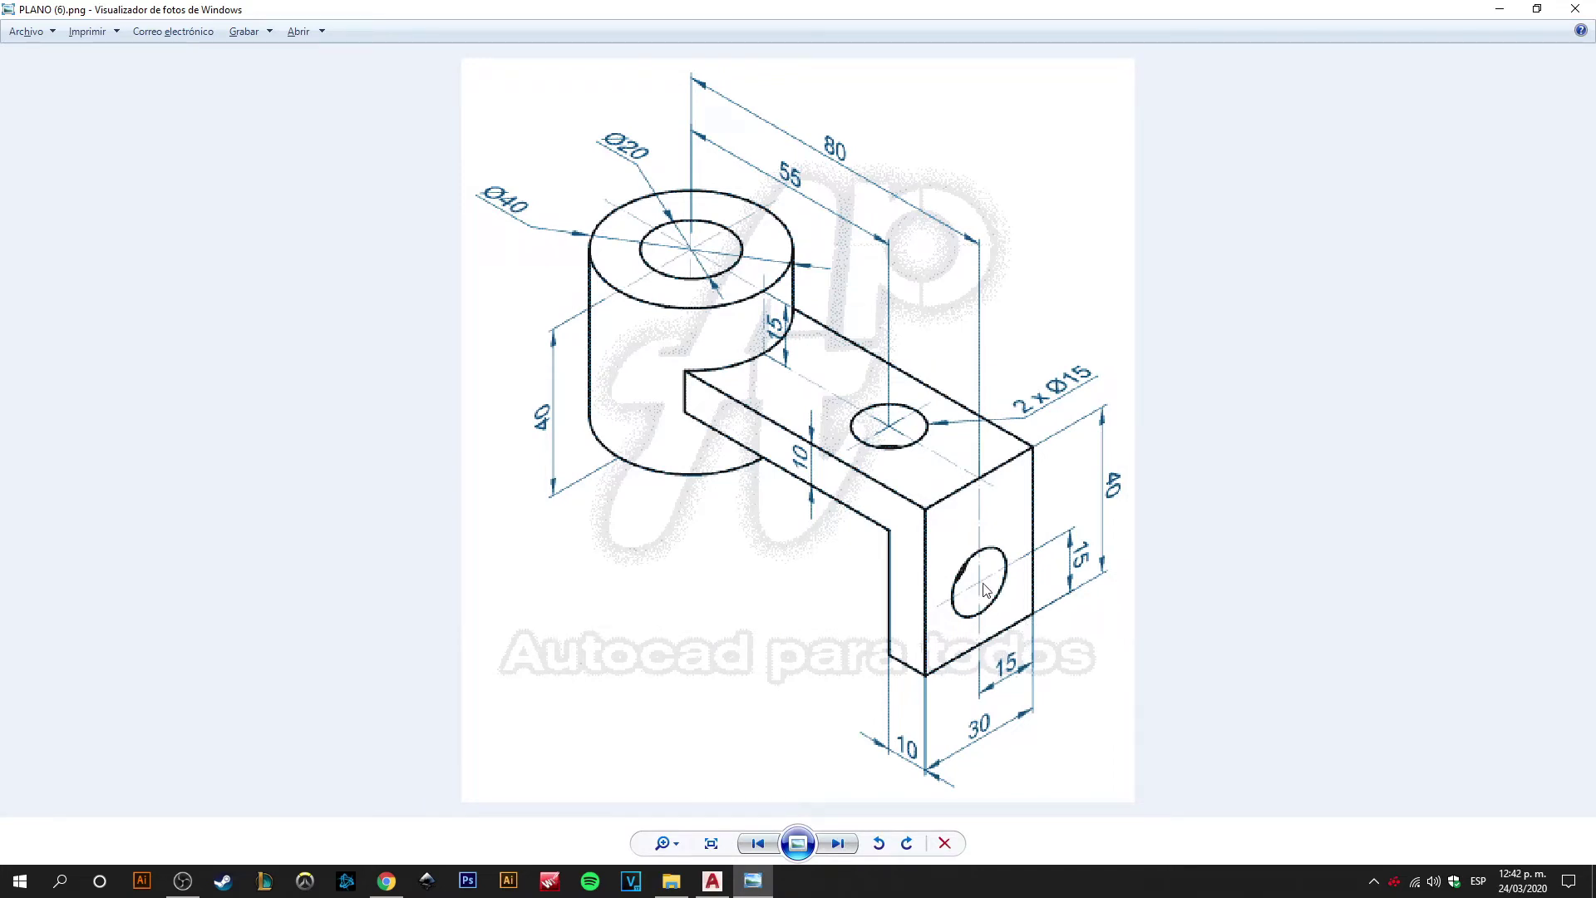
{"action": "key", "text": "alt+Tab"}
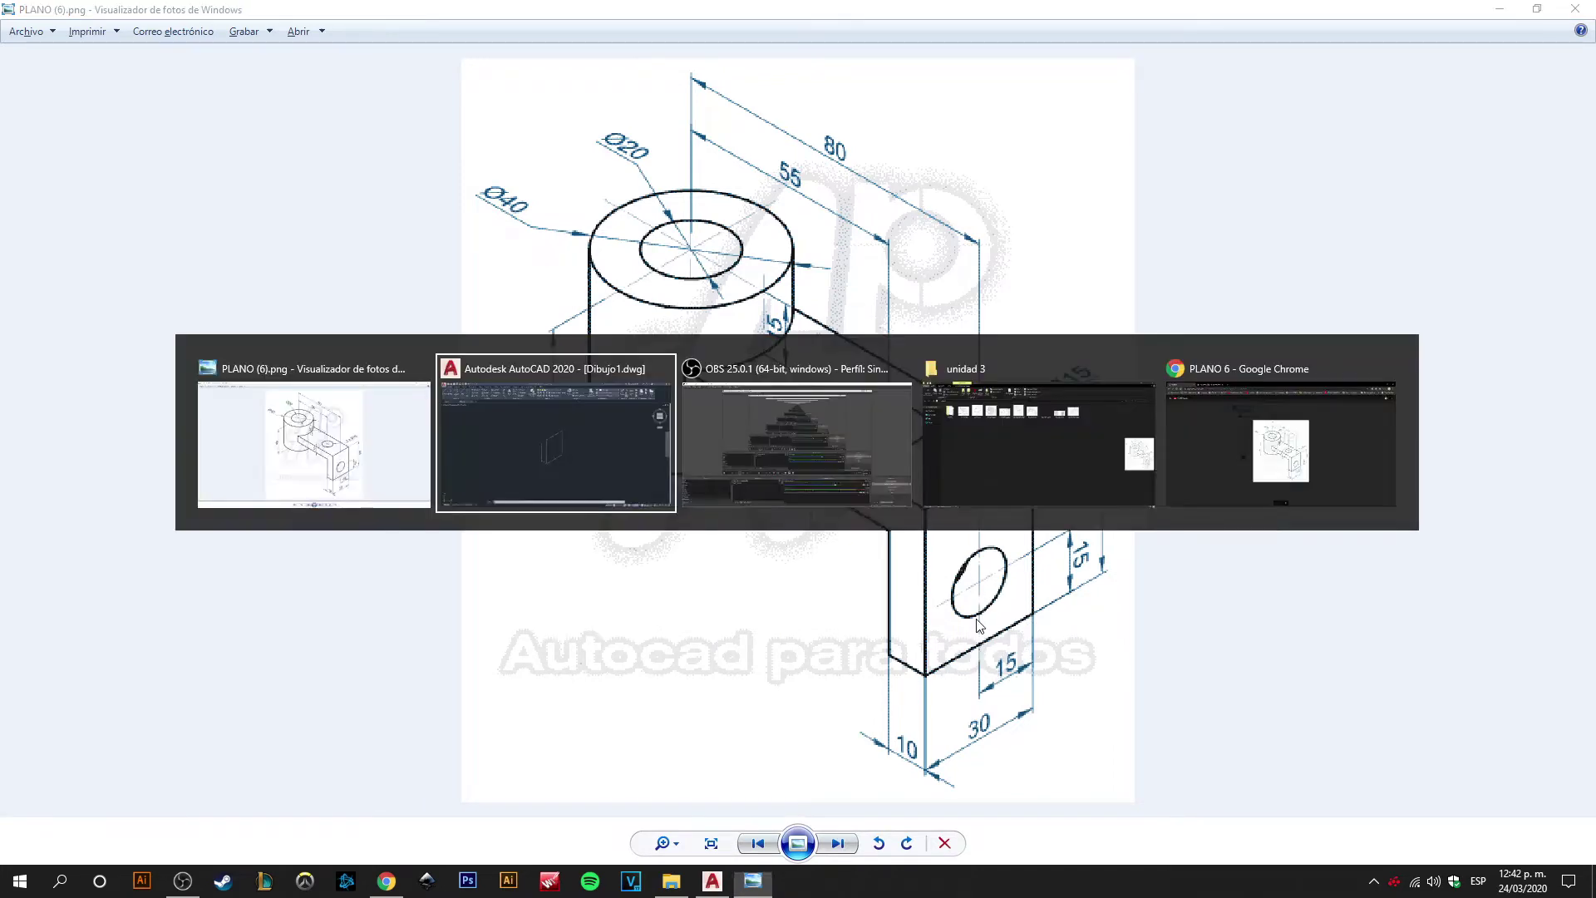
{"action": "type", "text": "l"}
{"action": "key", "text": "Return"}
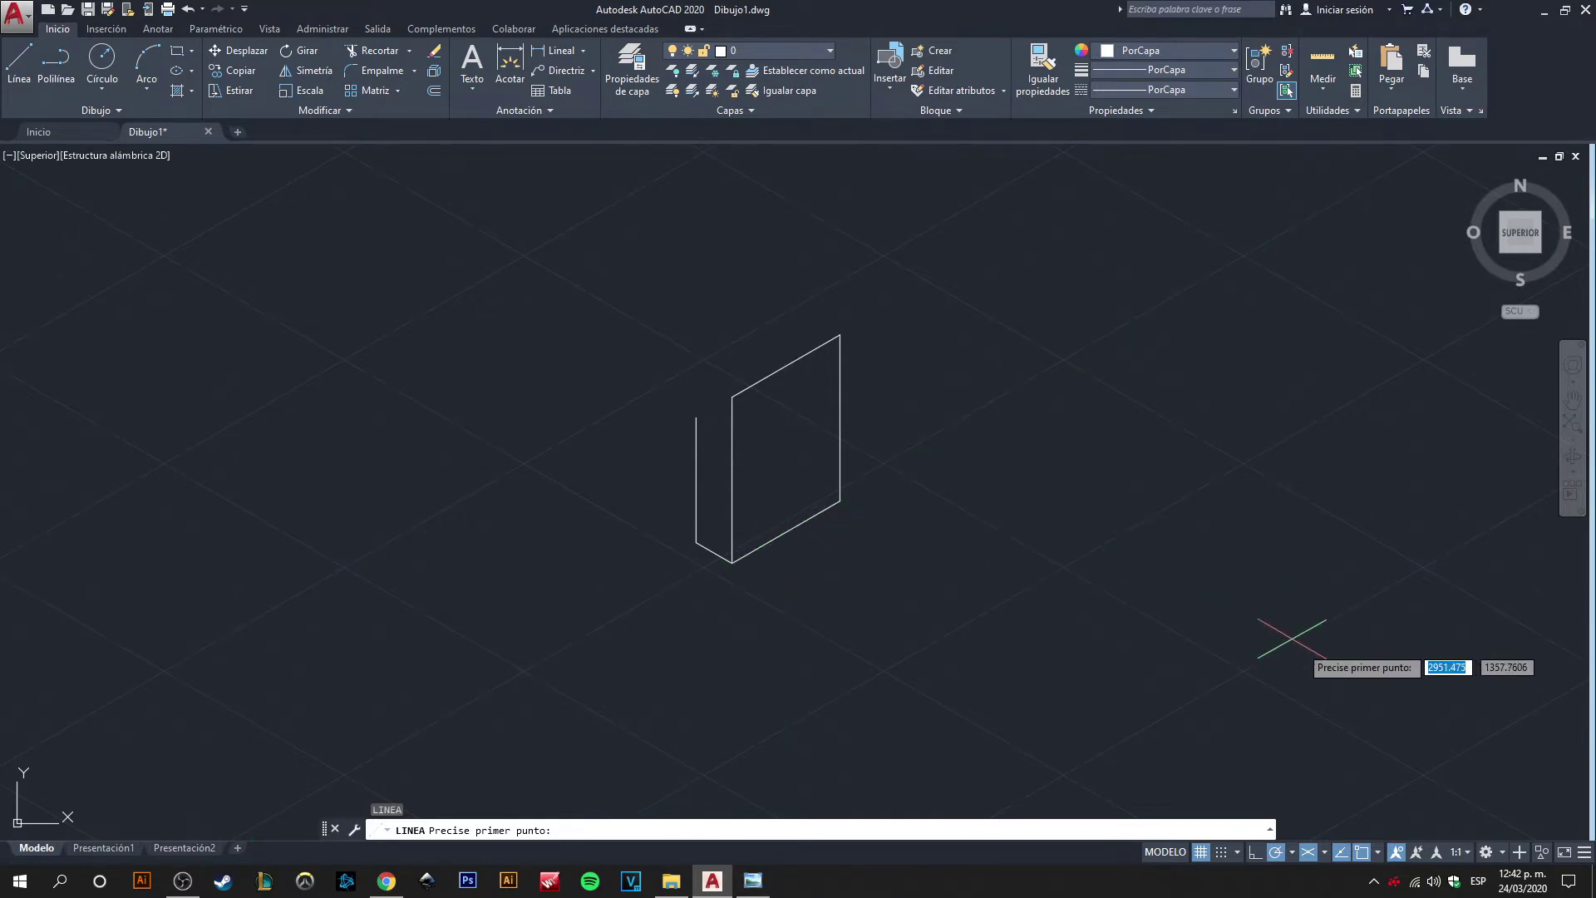
- Draw a 15-unit vertical line up from the bottom edge's midpoint using Midpoint snap
{"action": "left_click", "coordinate": [1379, 856]}
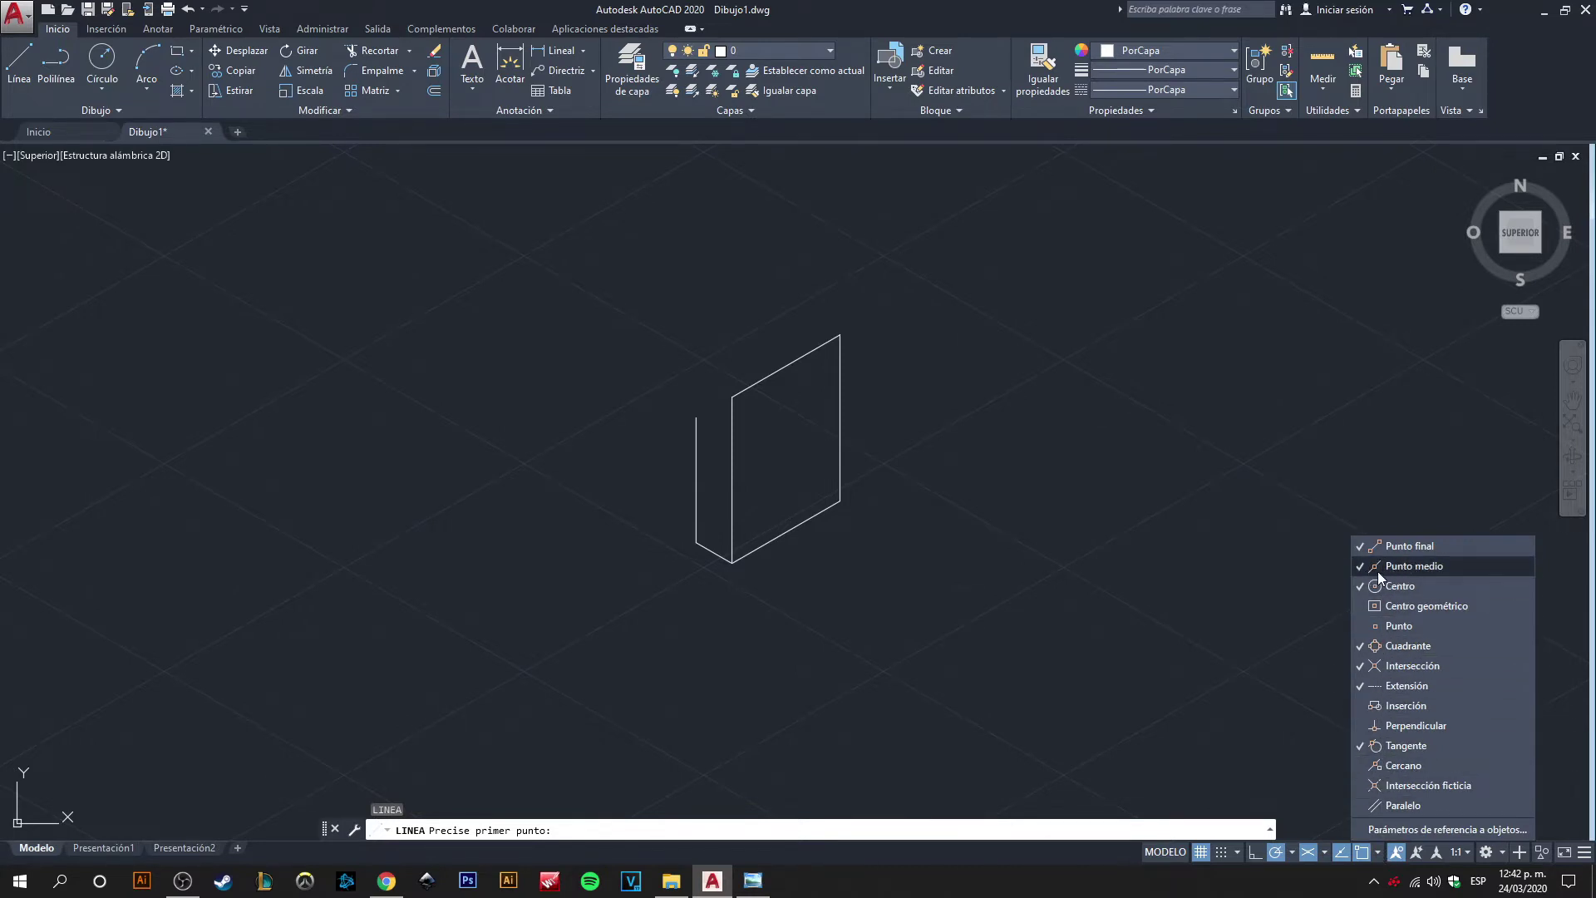
{"action": "left_click", "coordinate": [1378, 856]}
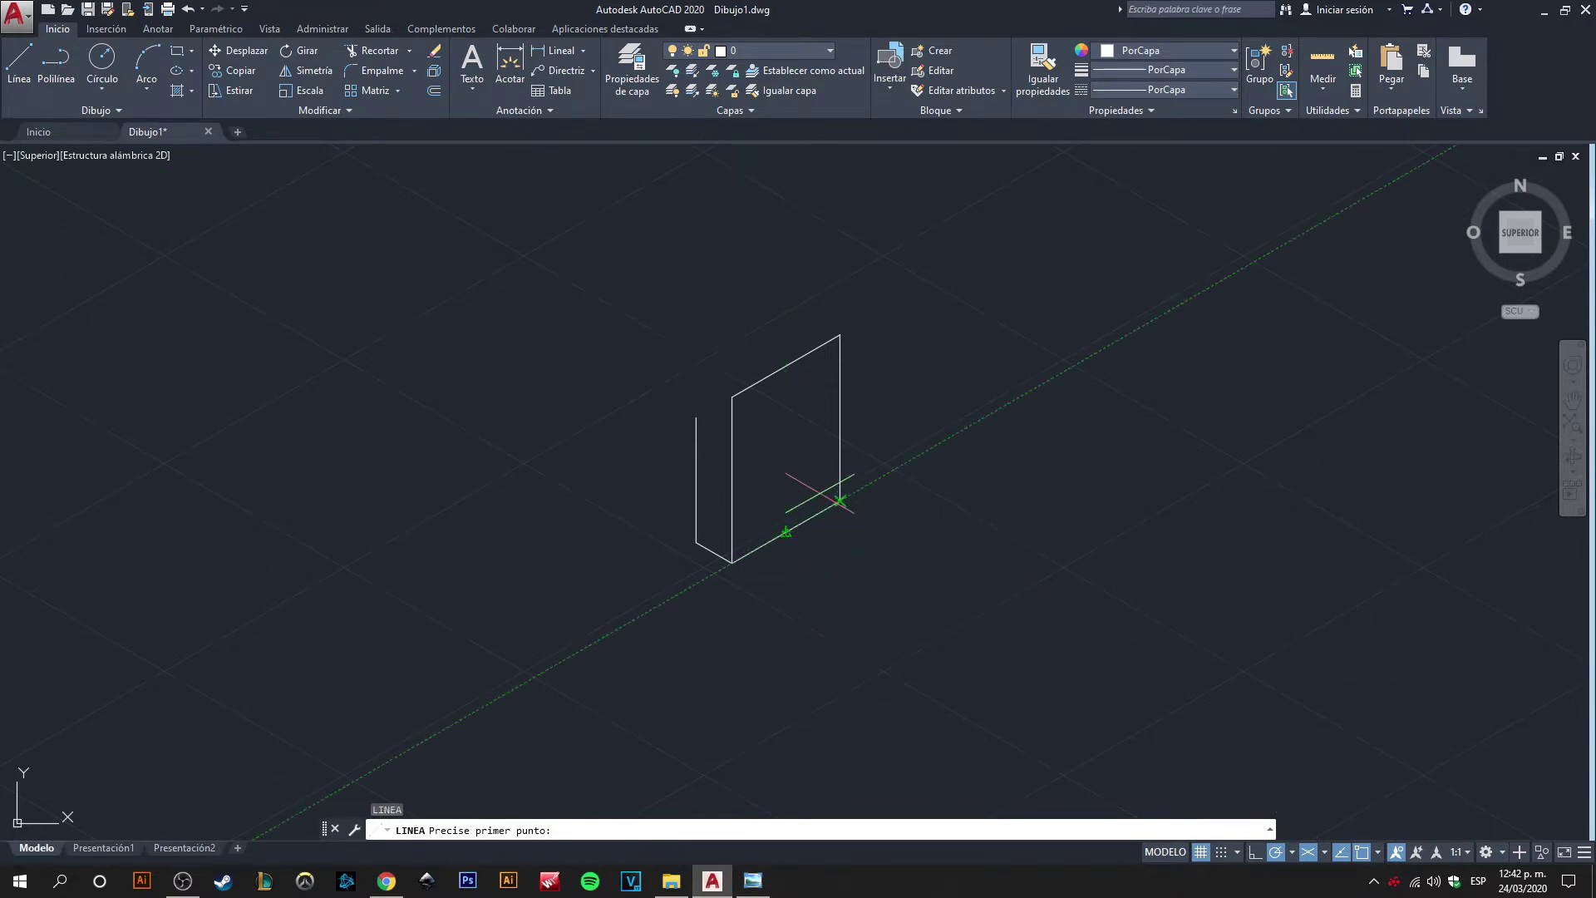
{"action": "left_click", "coordinate": [785, 530]}
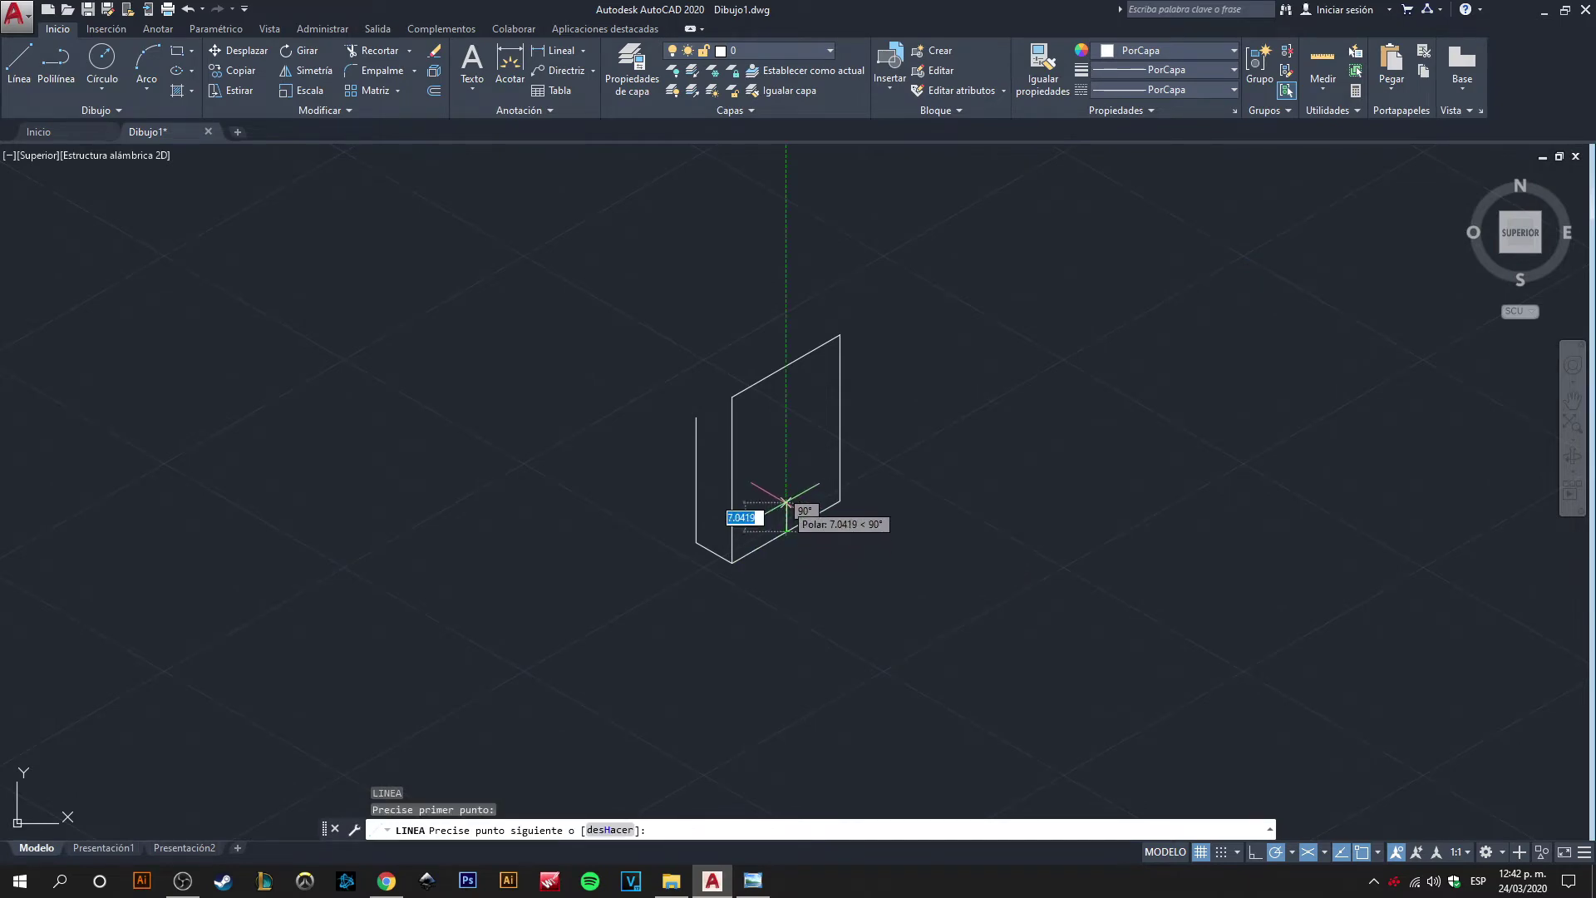
{"action": "key", "text": "alt+Tab"}
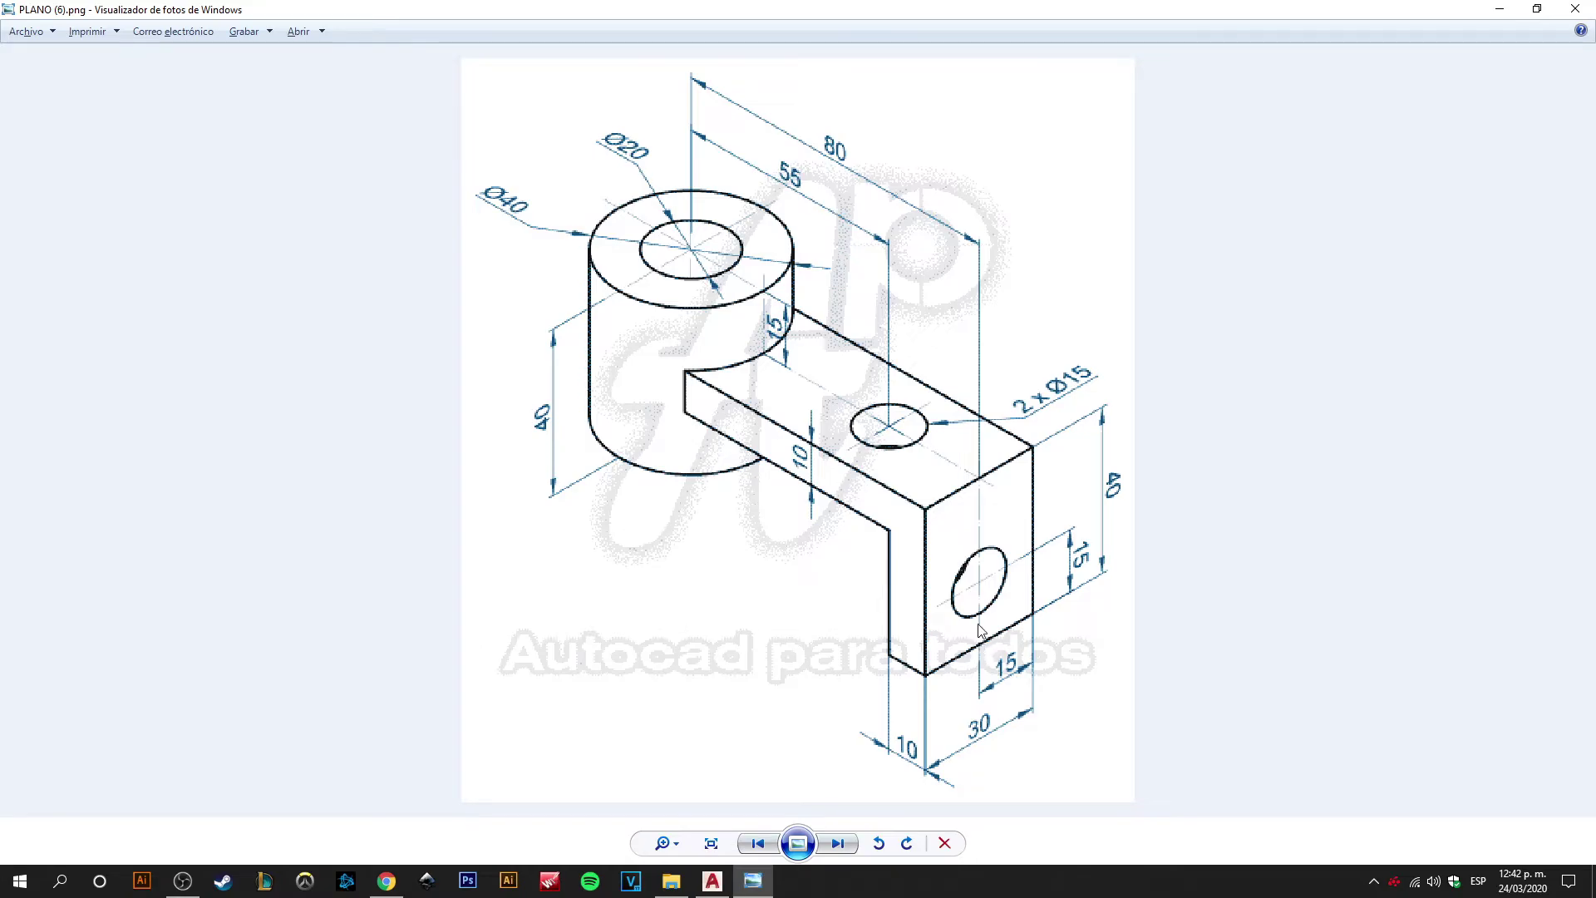
{"action": "key", "text": "alt+Tab"}
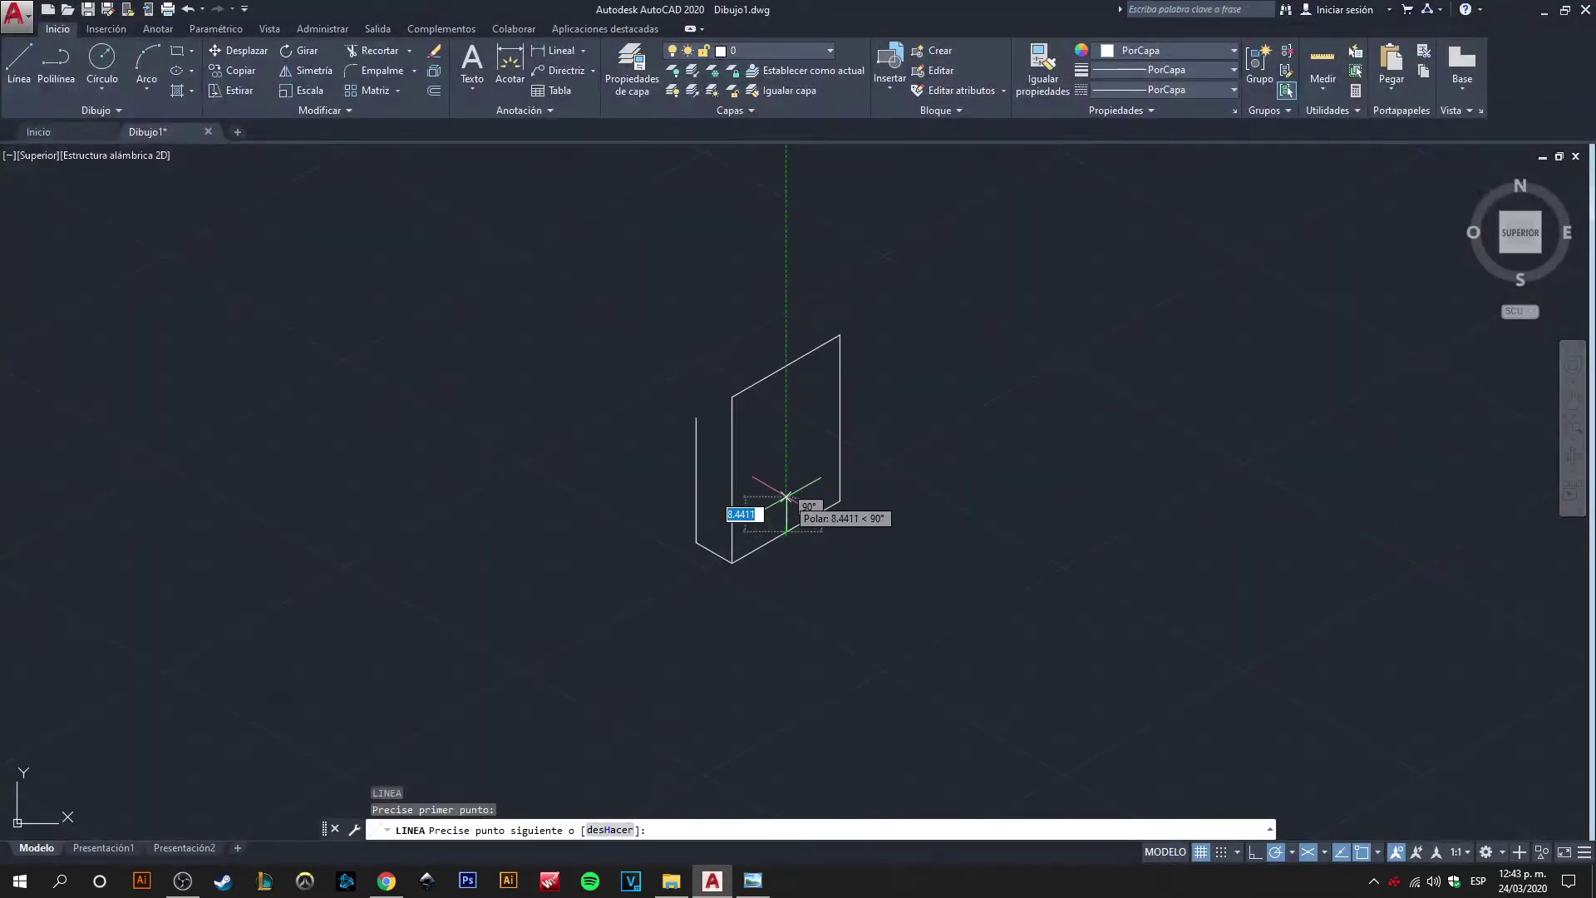
{"action": "type", "text": "15"}
{"action": "key", "text": "Return"}
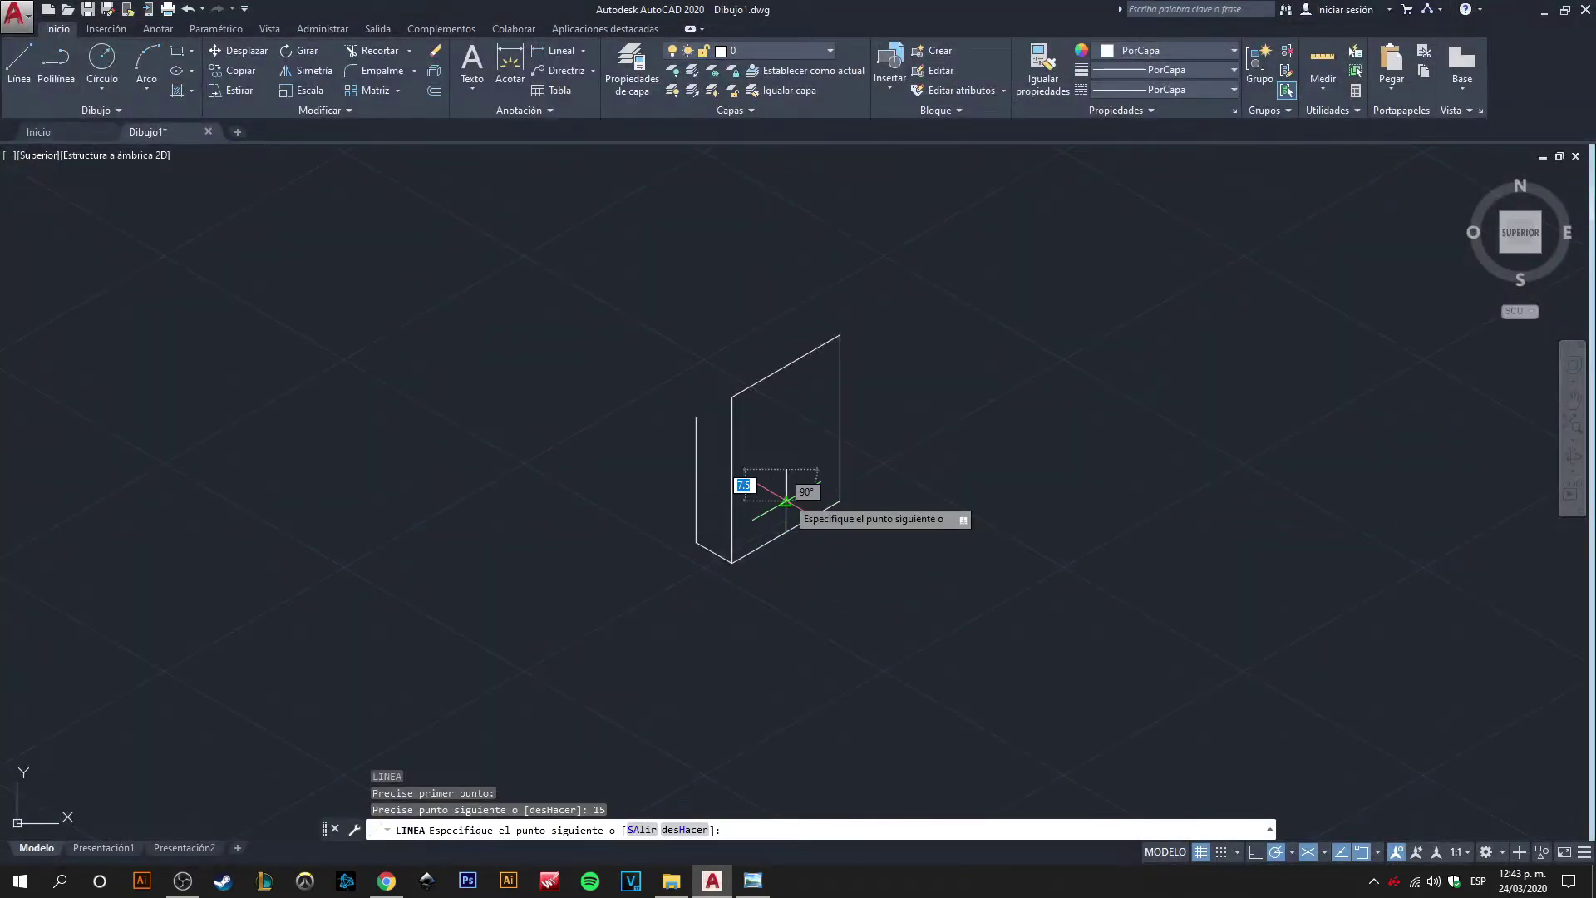
{"action": "key", "text": "Return"}
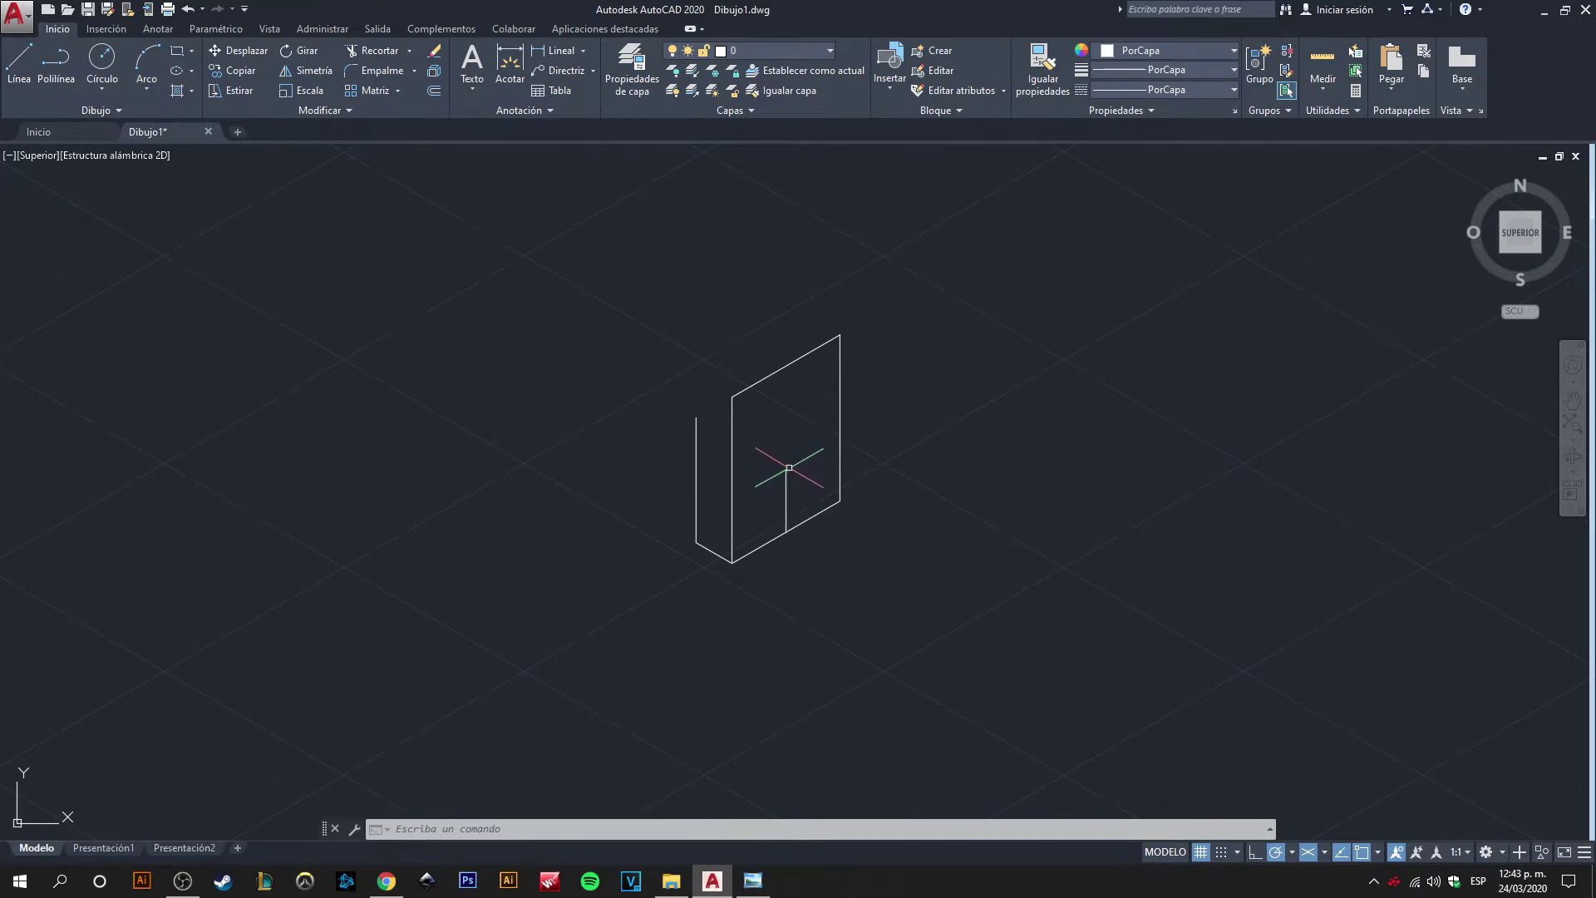
- Start an Isocircle on the right isoplane centred at the 15-unit line's top, then check the 2×Ø15 holes
{"action": "left_click", "coordinate": [192, 69]}
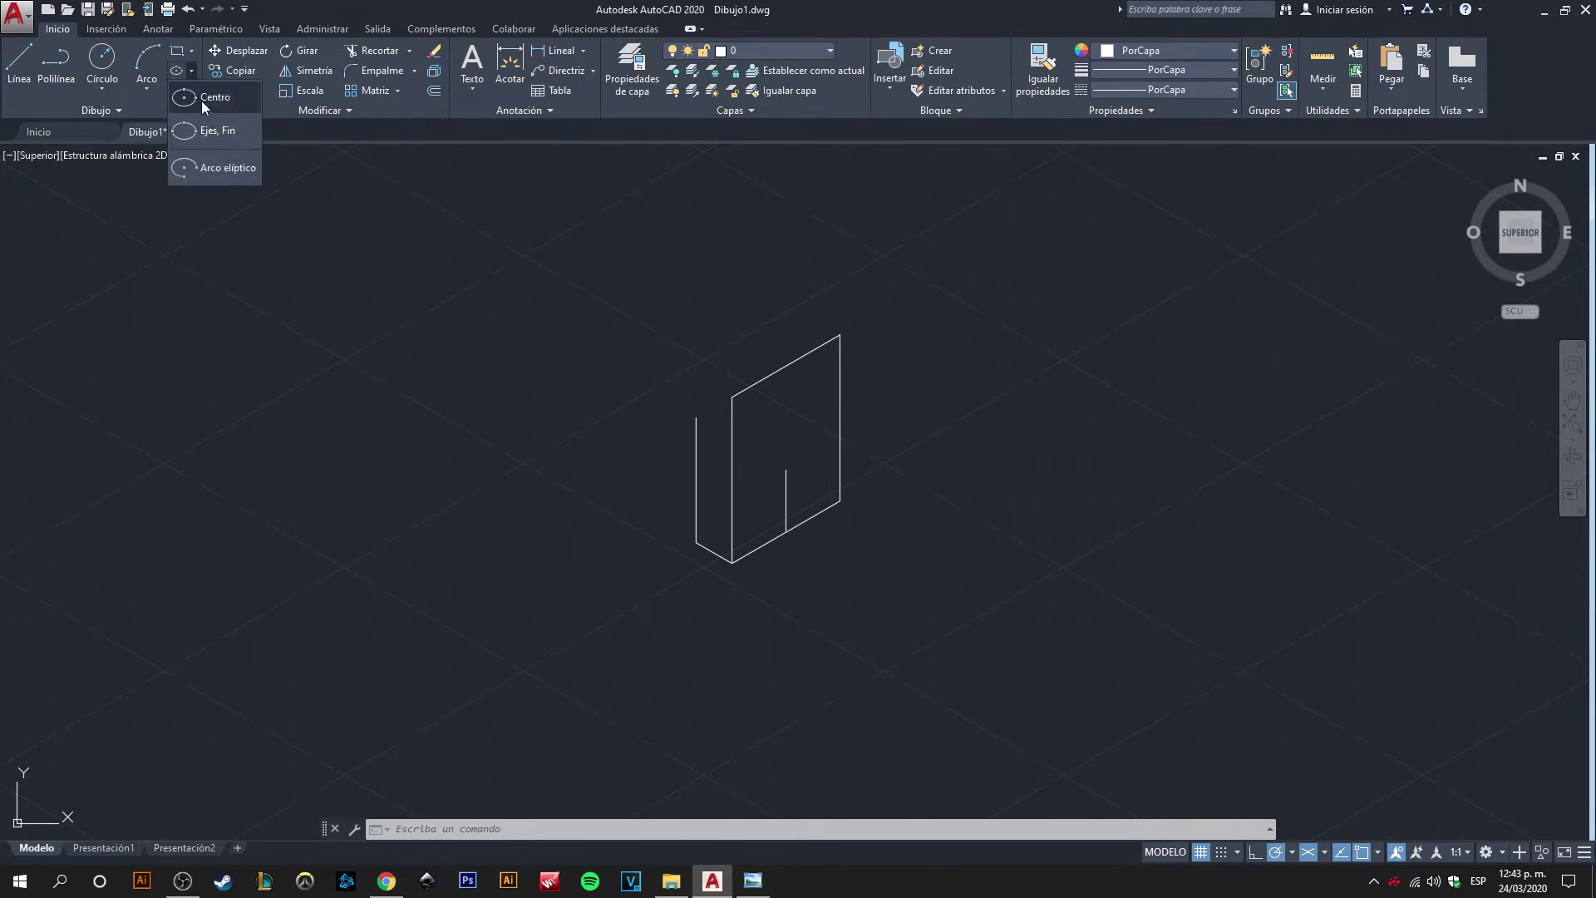
{"action": "left_click", "coordinate": [203, 129]}
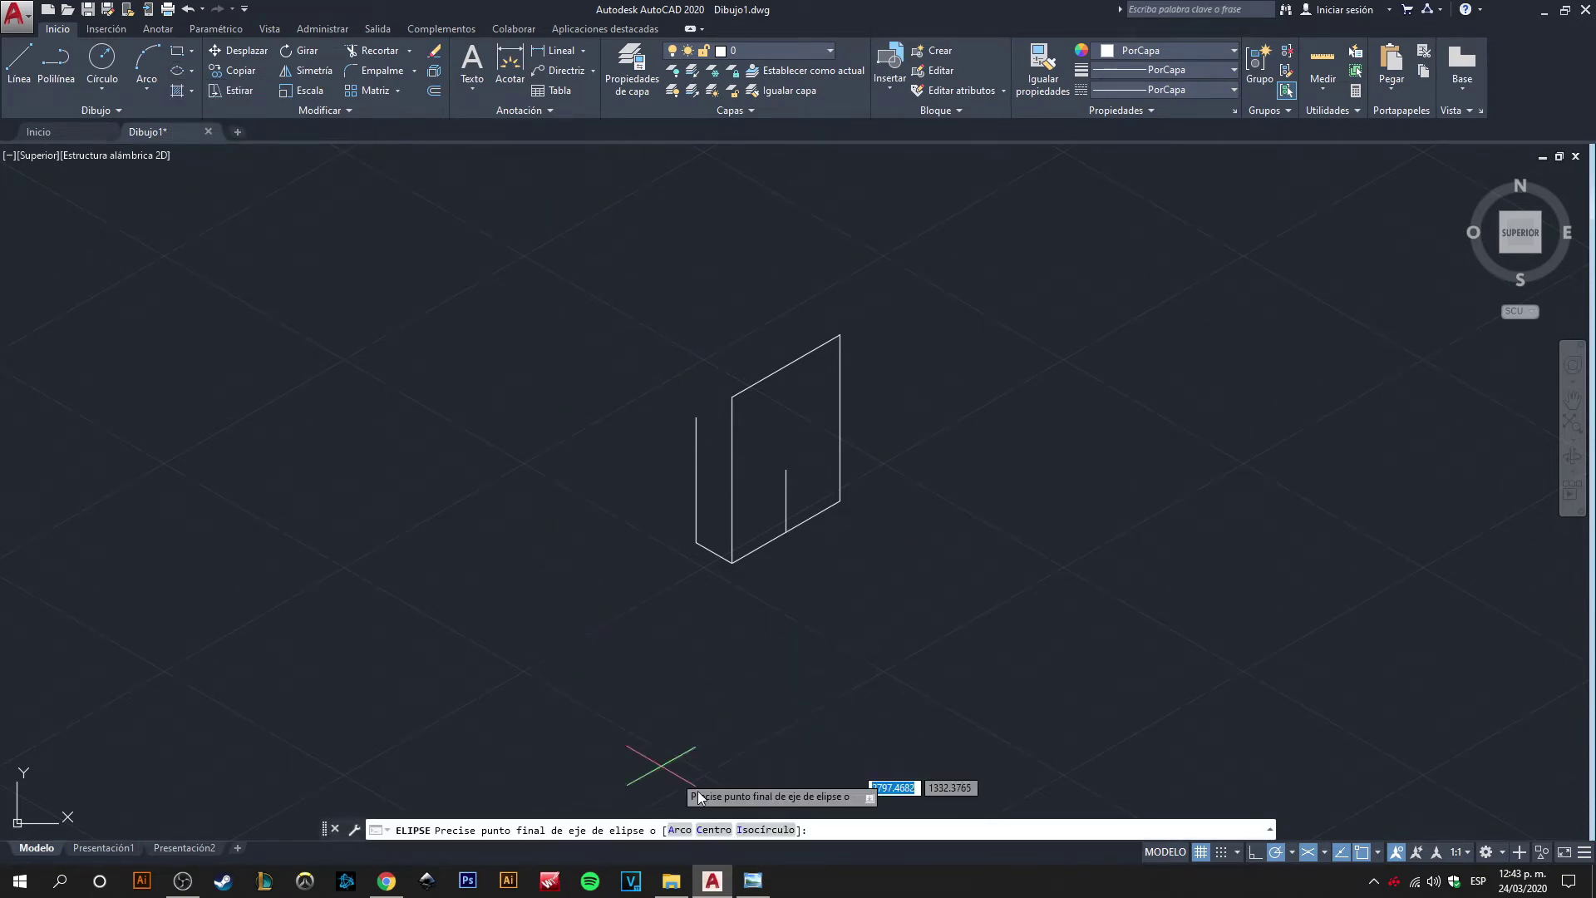
{"action": "left_click", "coordinate": [765, 830]}
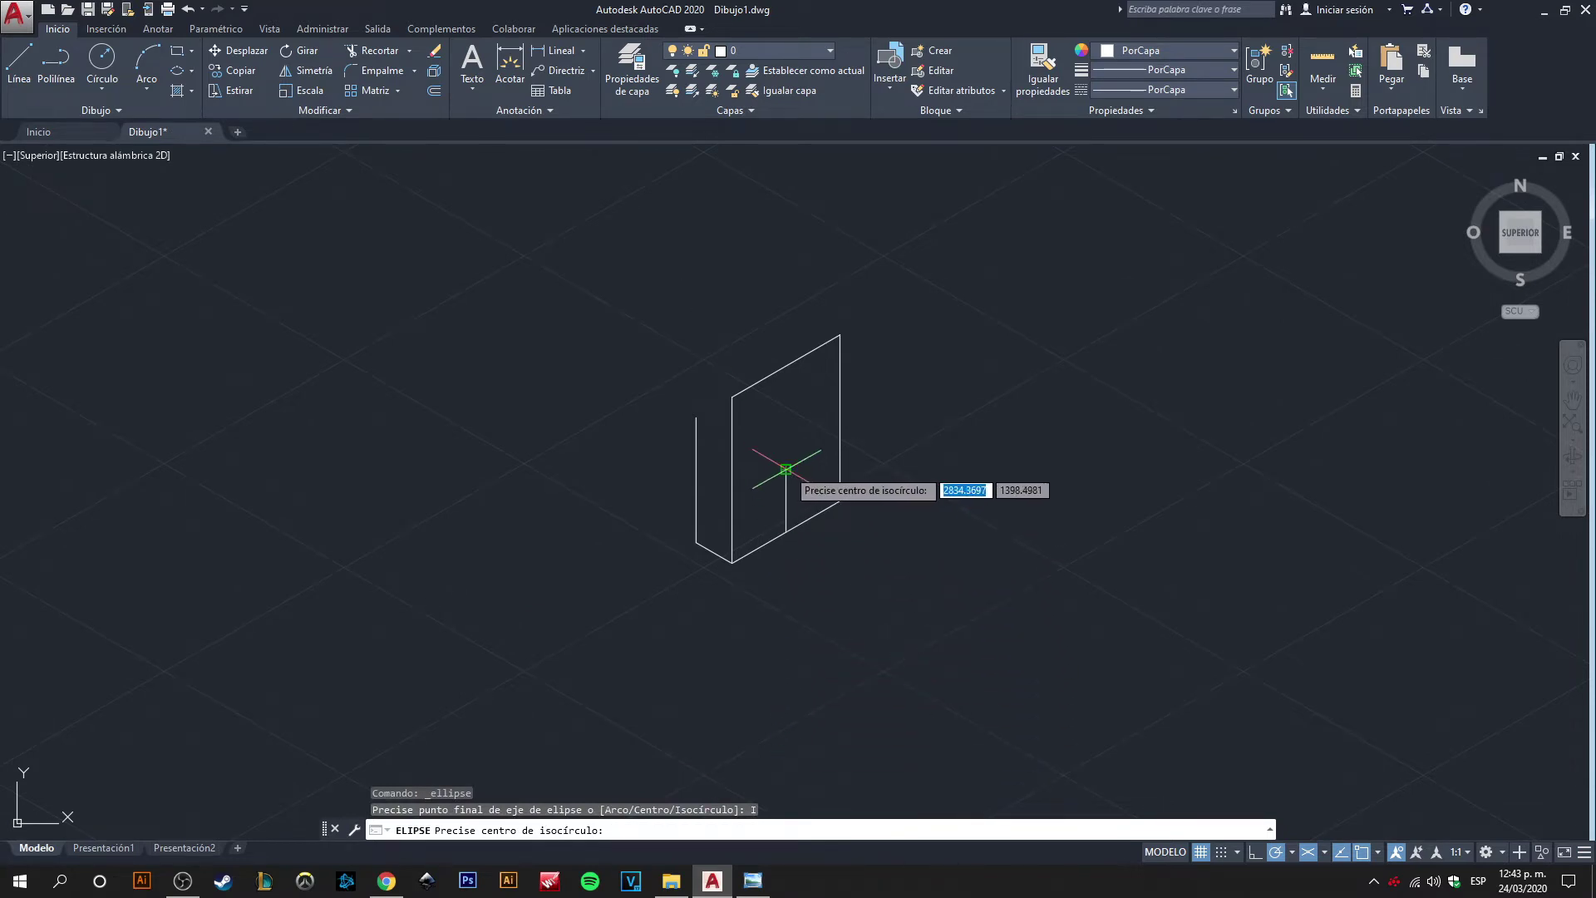
{"action": "left_click", "coordinate": [785, 469]}
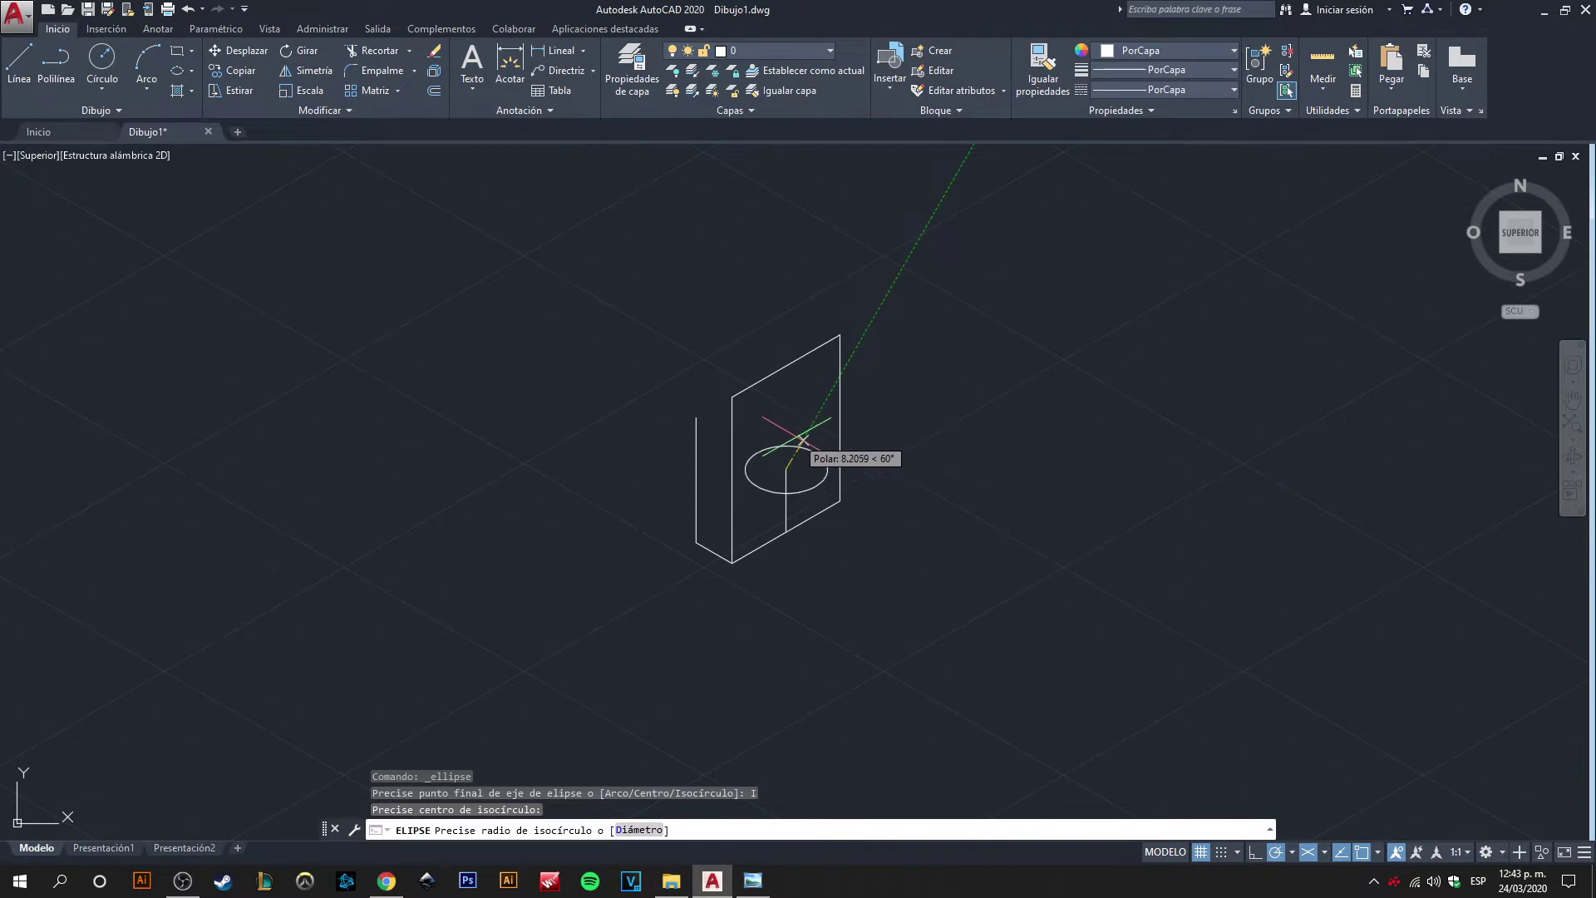
{"action": "left_click", "coordinate": [1325, 851]}
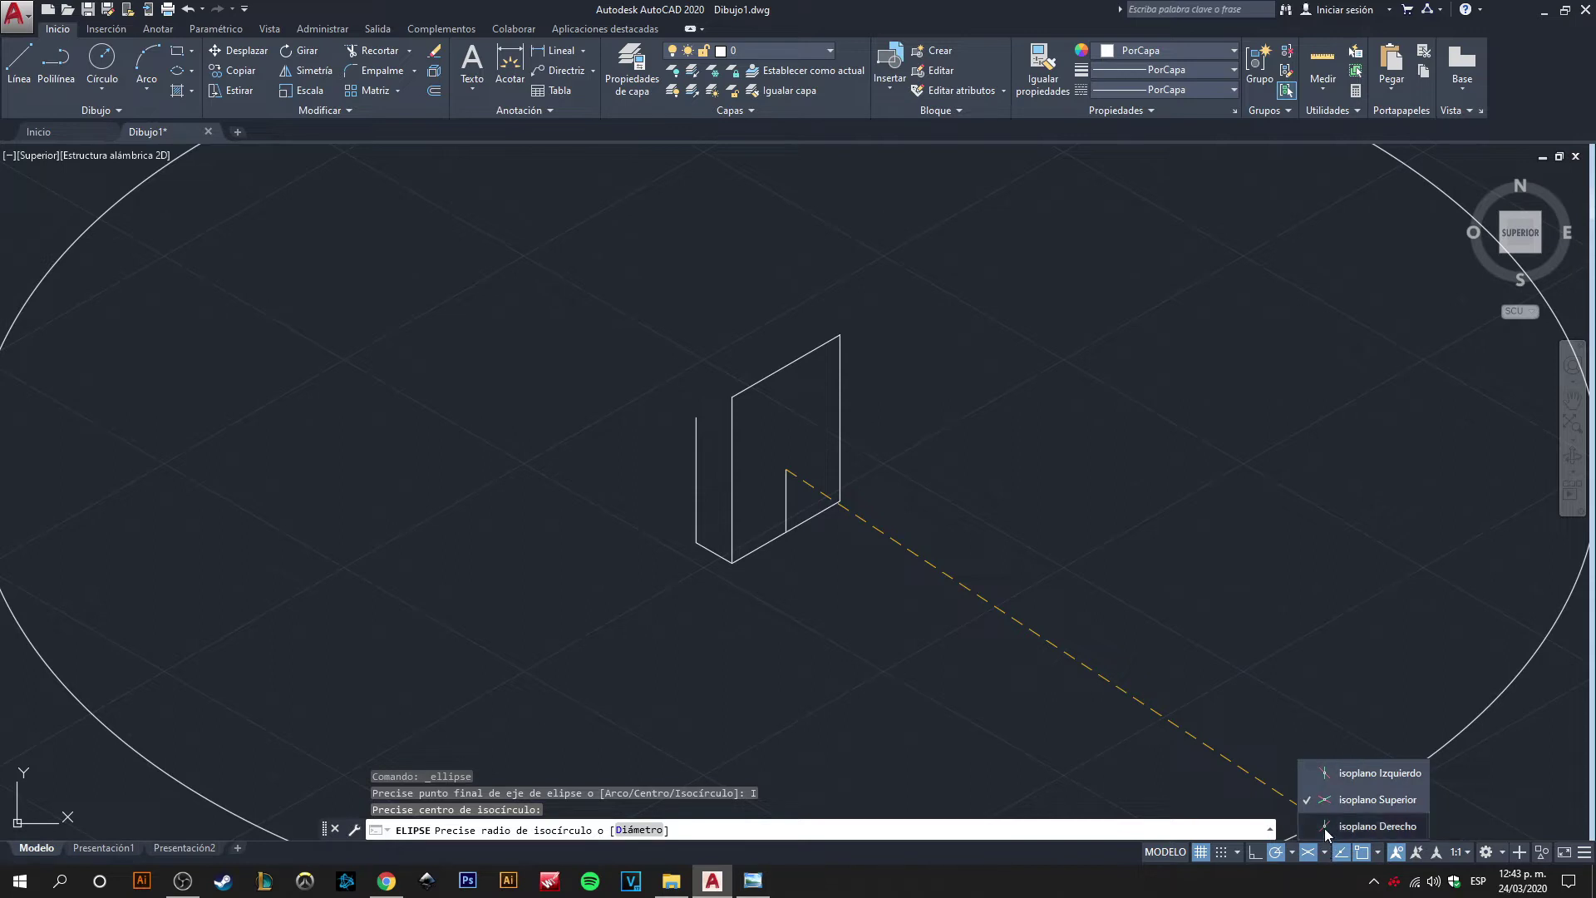
{"action": "left_click", "coordinate": [1372, 825]}
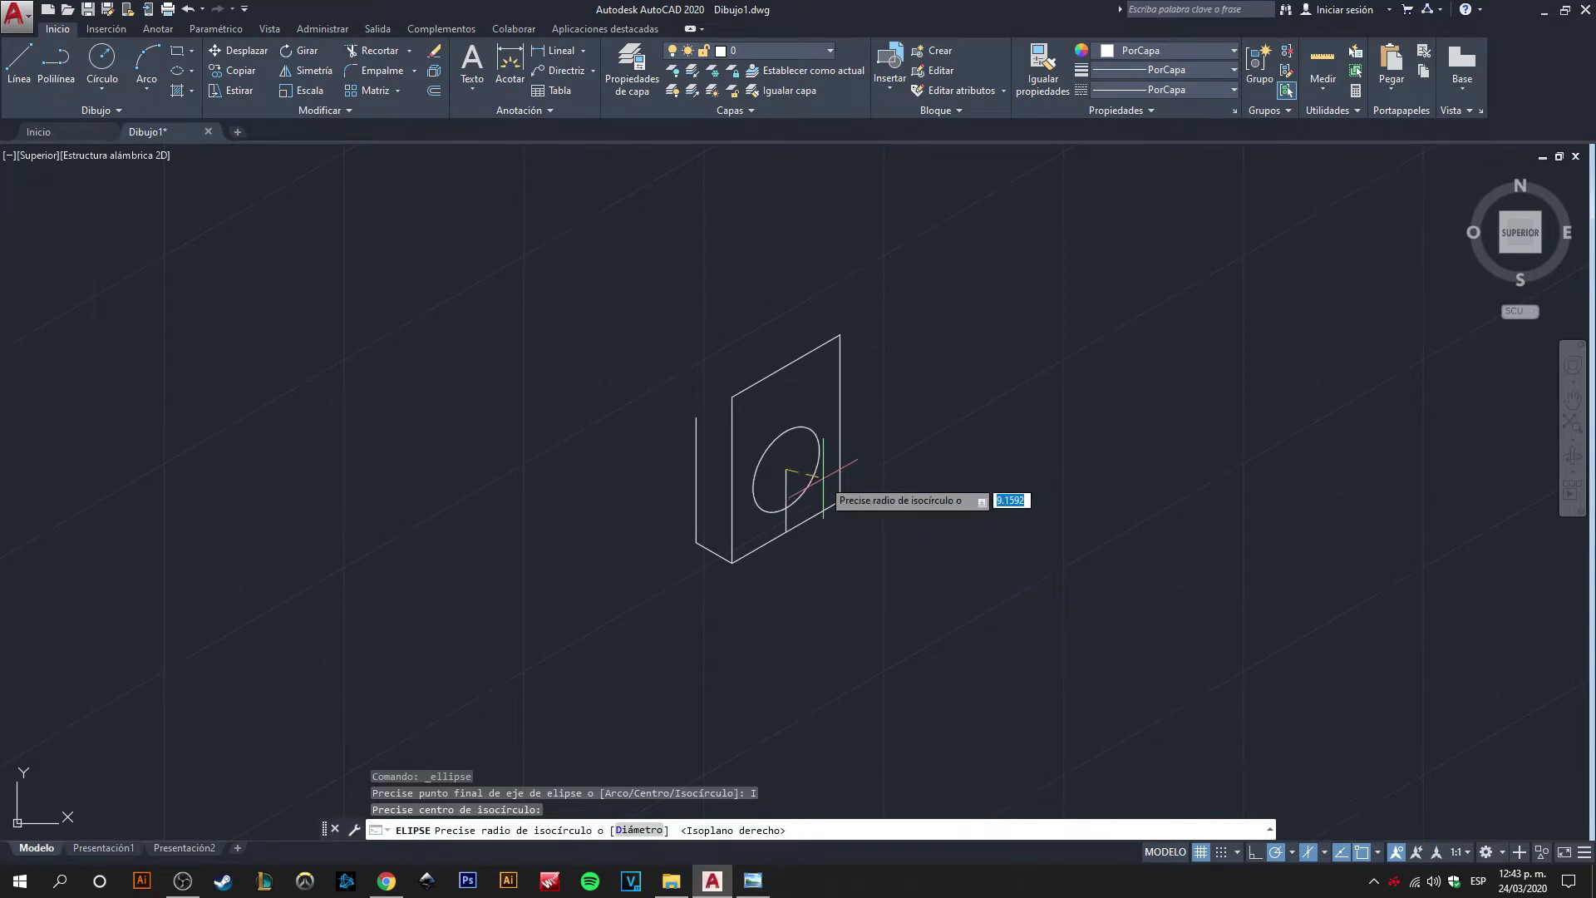
{"action": "key", "text": "alt+Tab"}
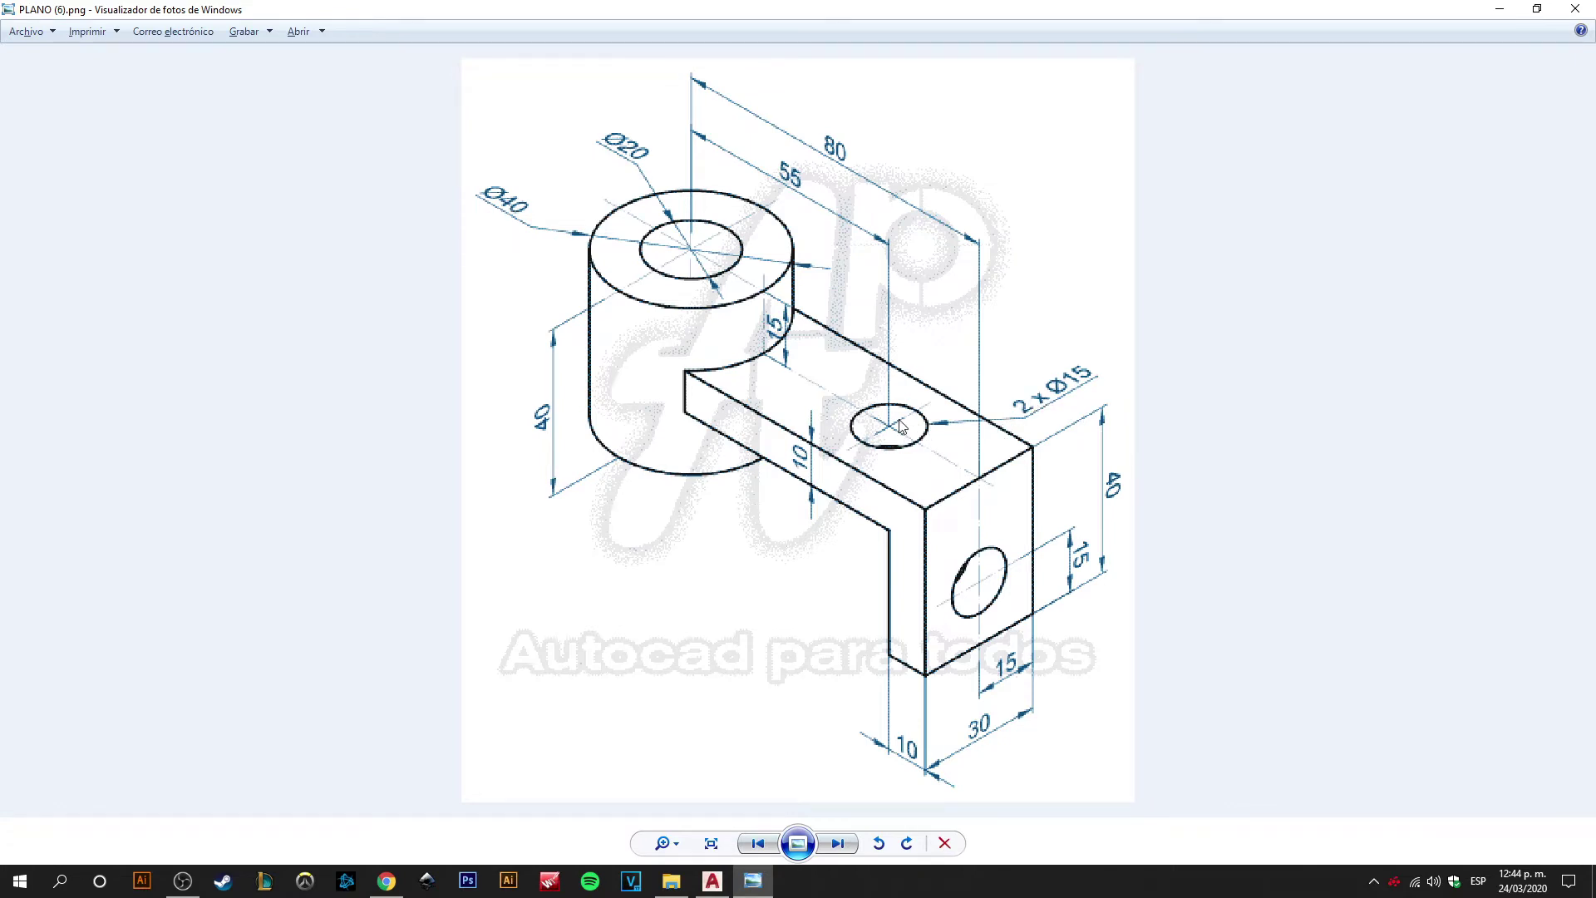
- Return to AutoCAD's pending right-isoplane isocircle after checking the hole diameters
{"action": "key", "text": "alt+Tab"}
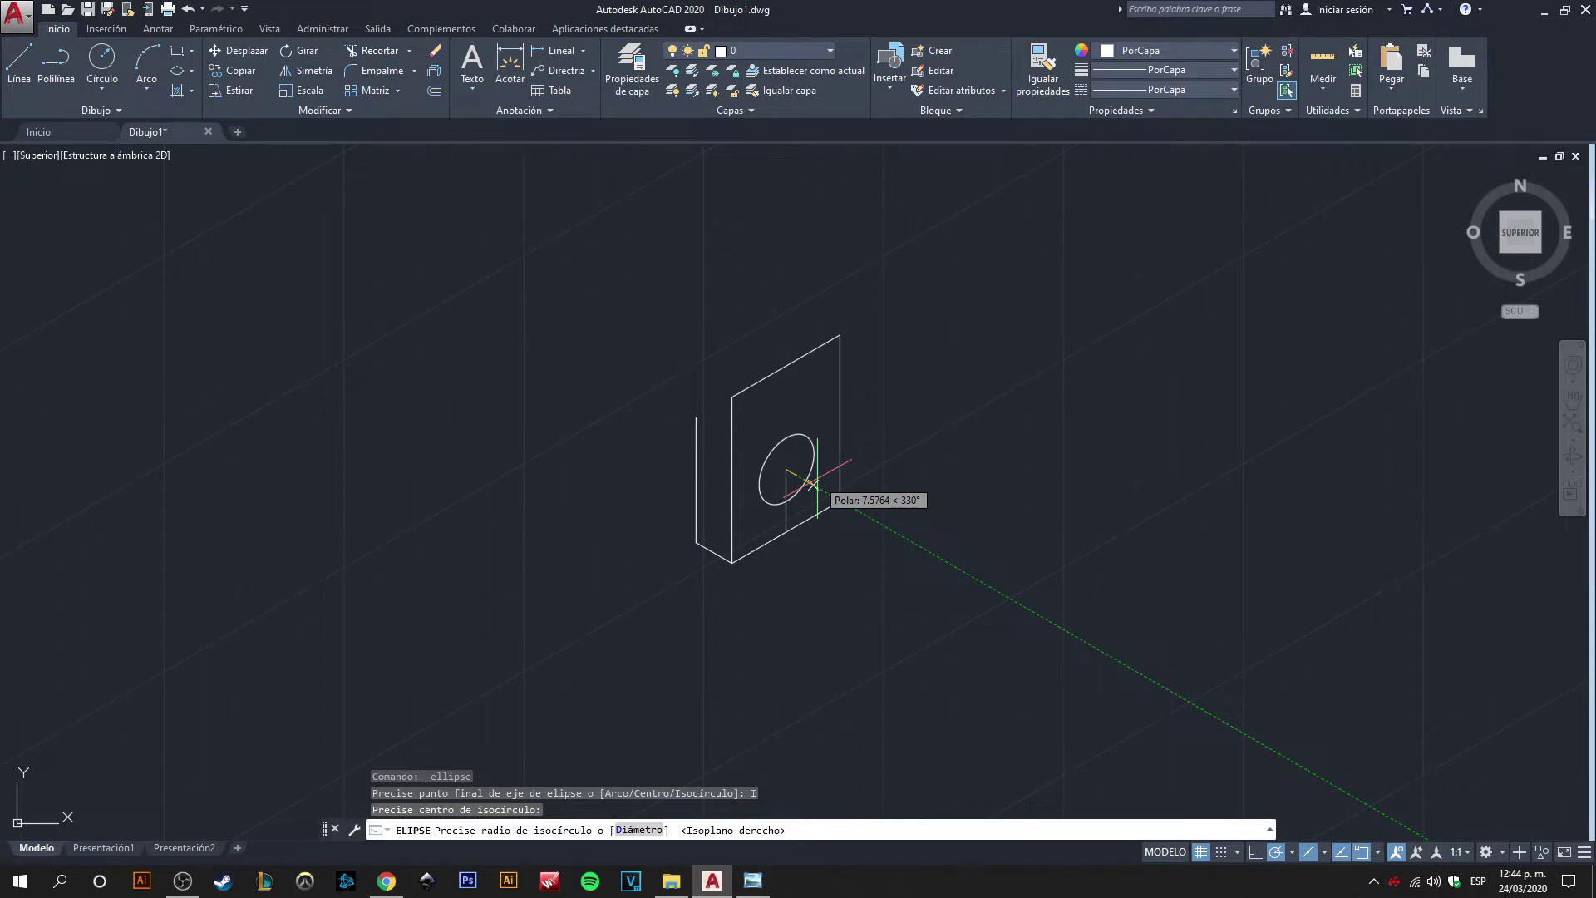
- Finish the hole's isometric circle at radius 7.5 and erase the vertical line through it
{"action": "type", "text": "7.5"}
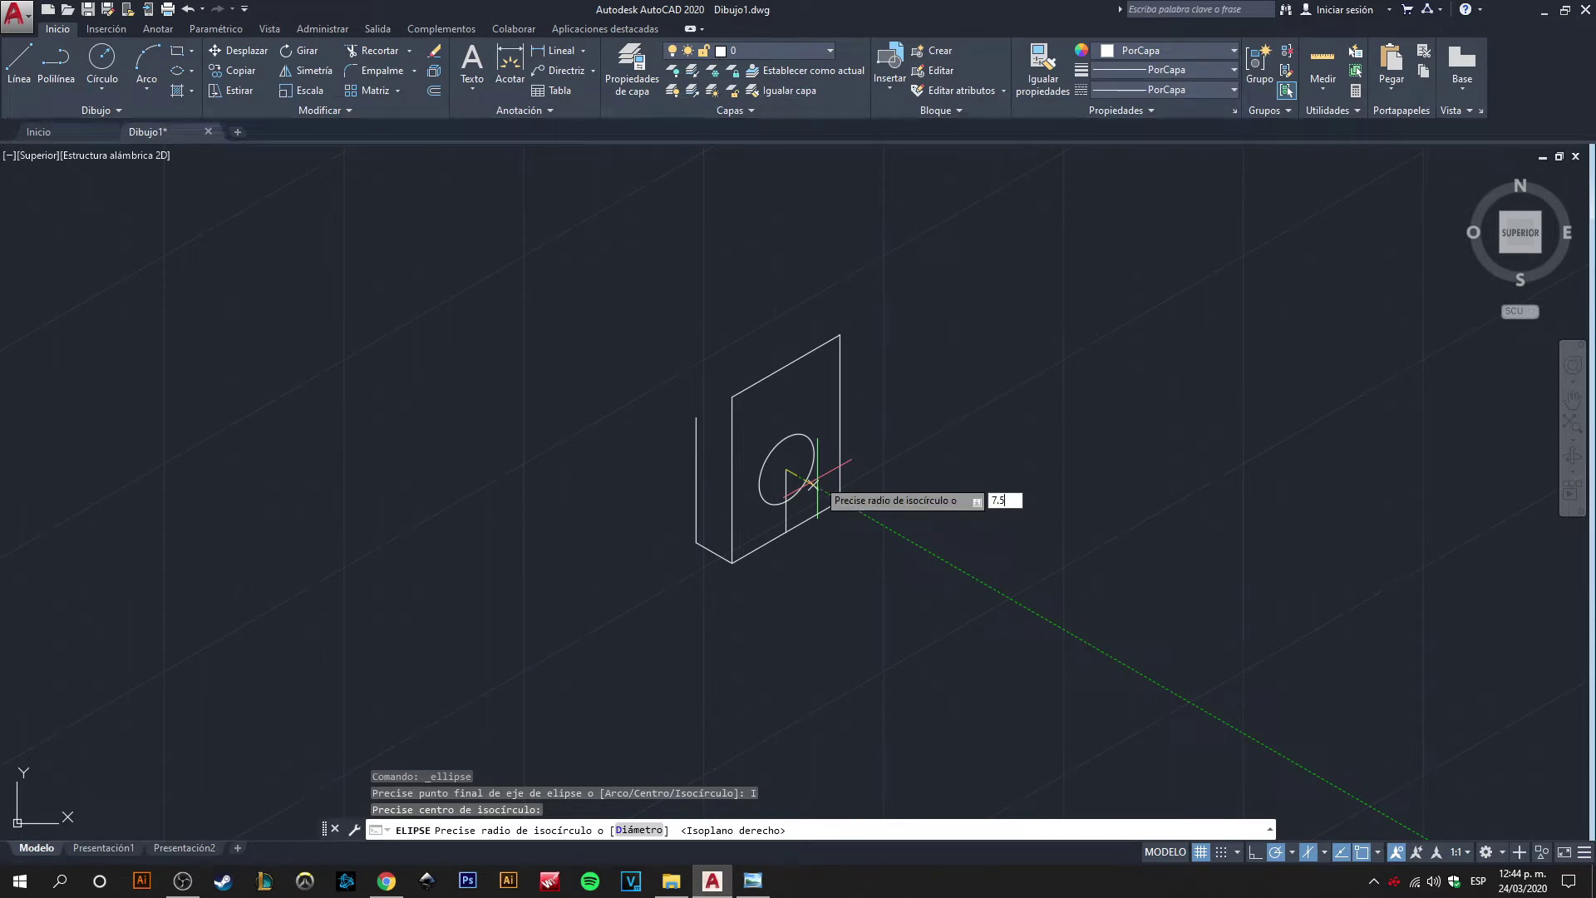
{"action": "key", "text": "Return"}
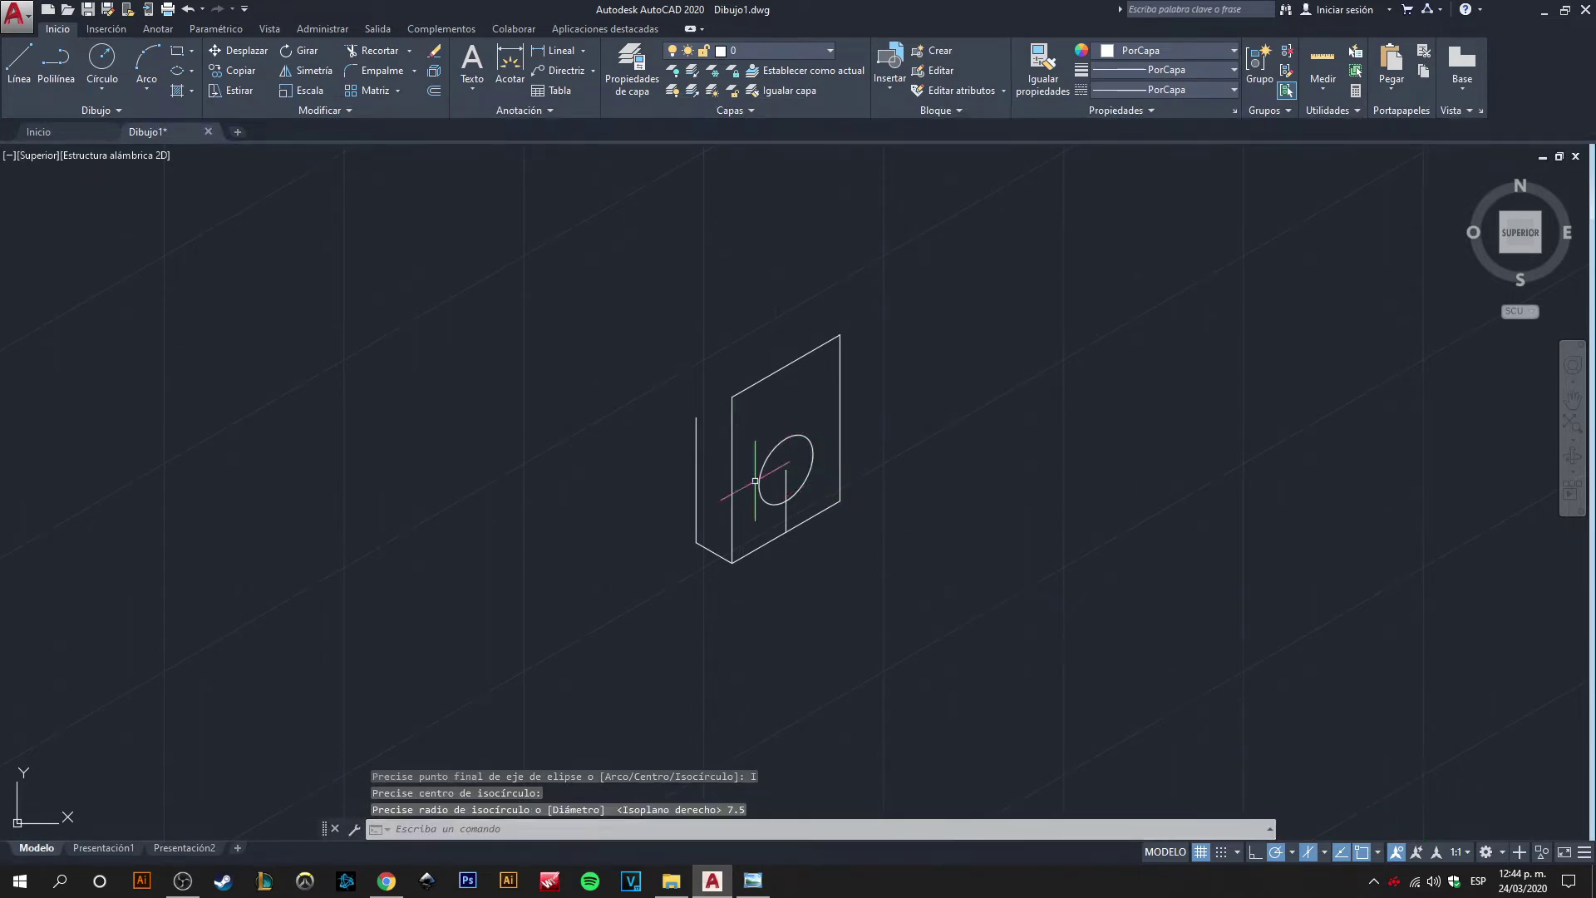
{"action": "left_click", "coordinate": [787, 472]}
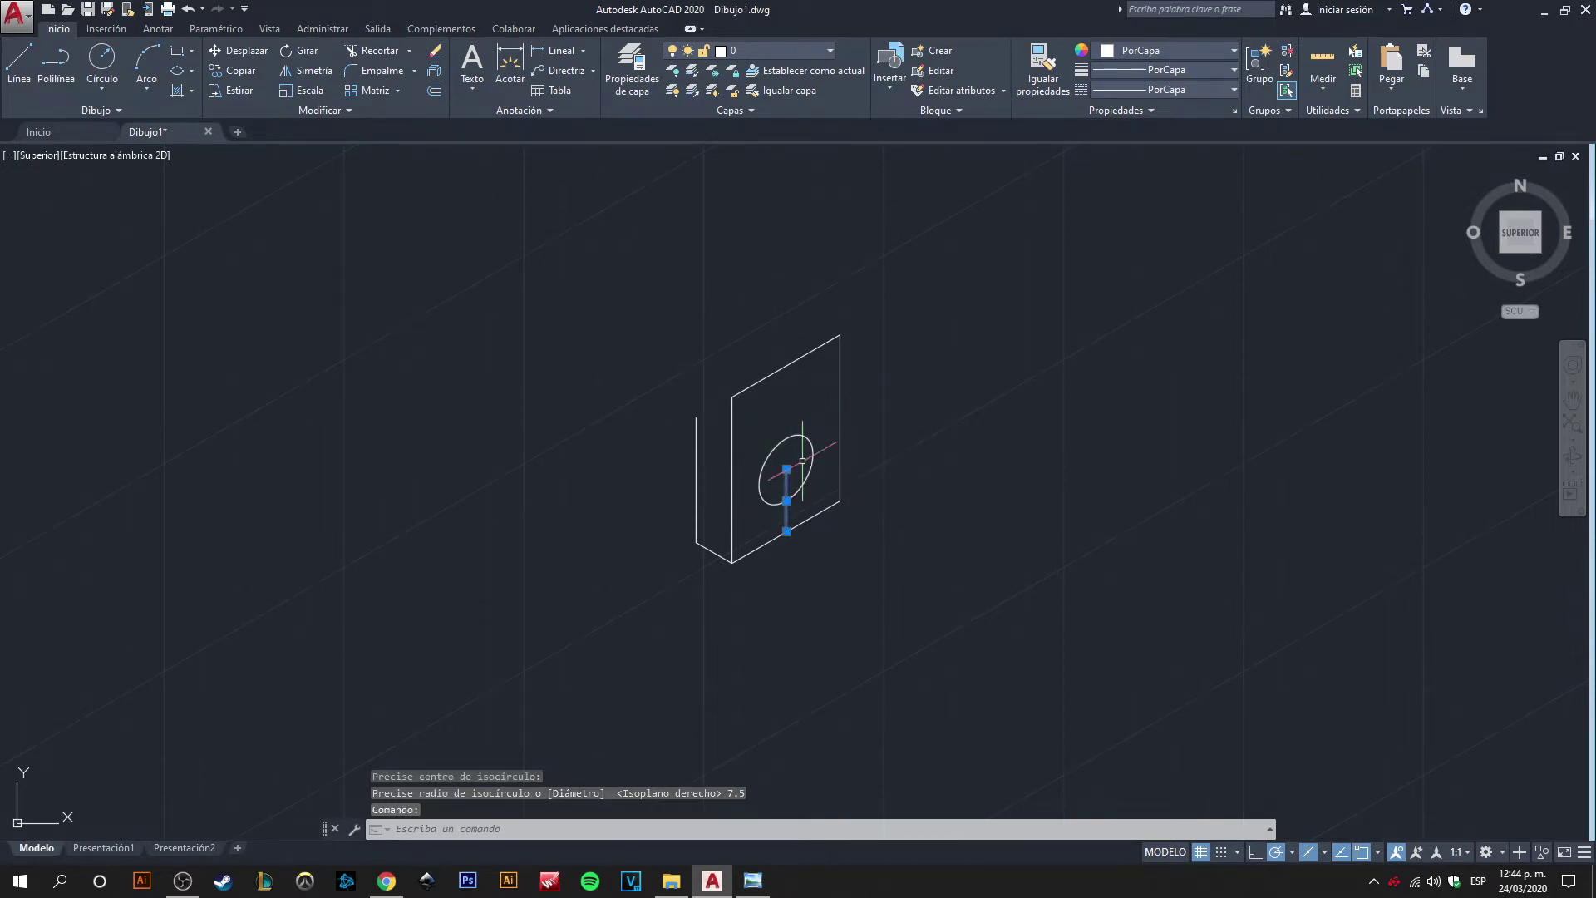
{"action": "left_click", "coordinate": [814, 468]}
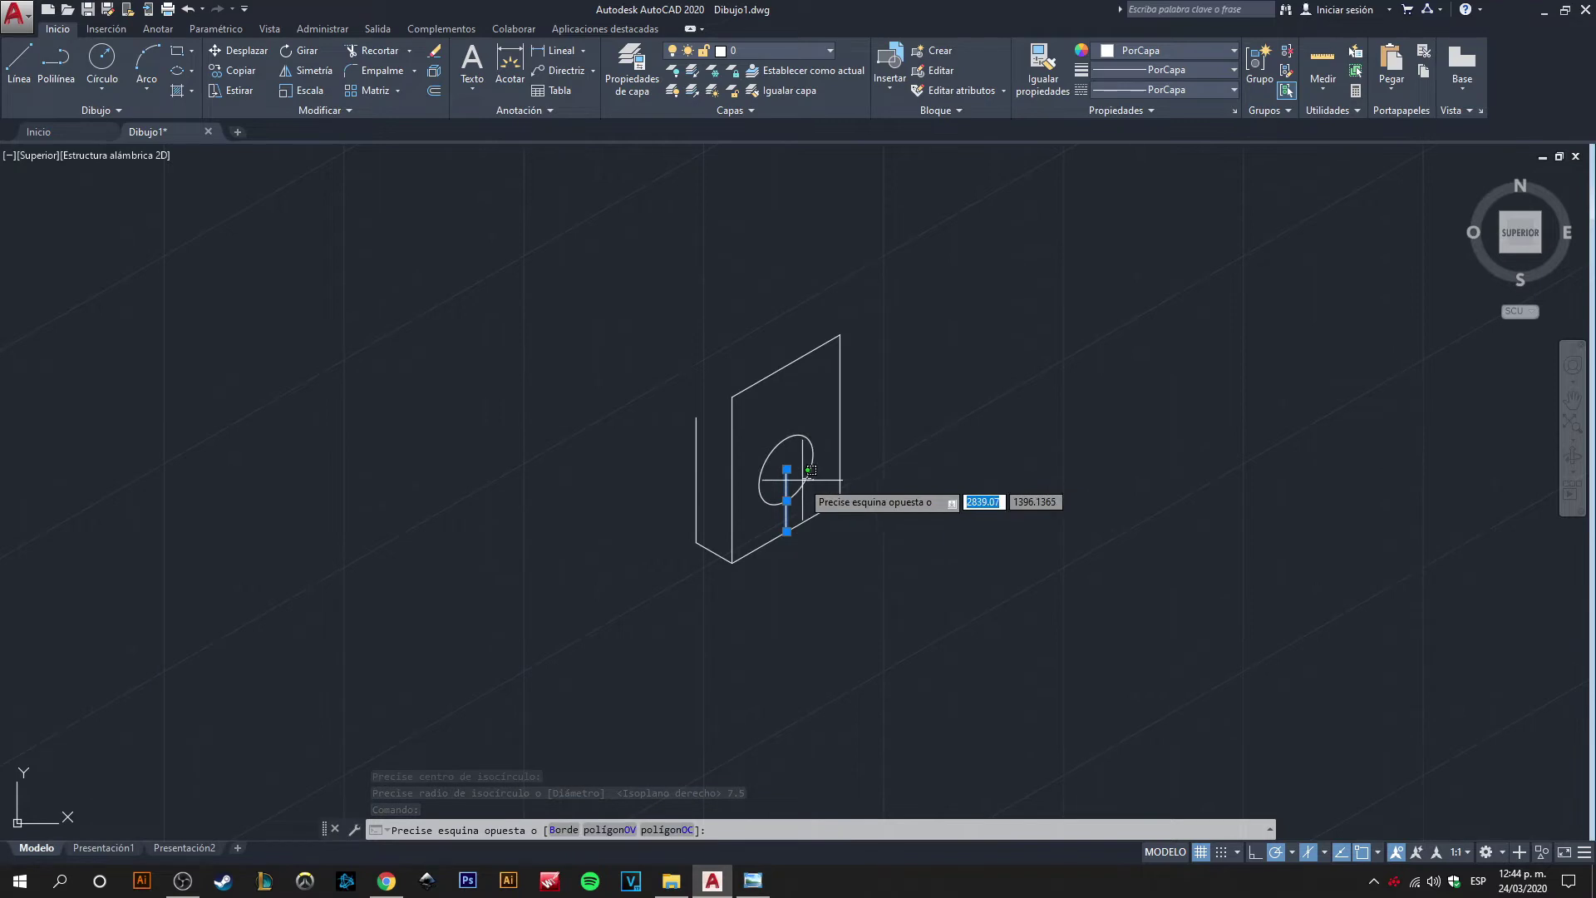
{"action": "left_click", "coordinate": [816, 469]}
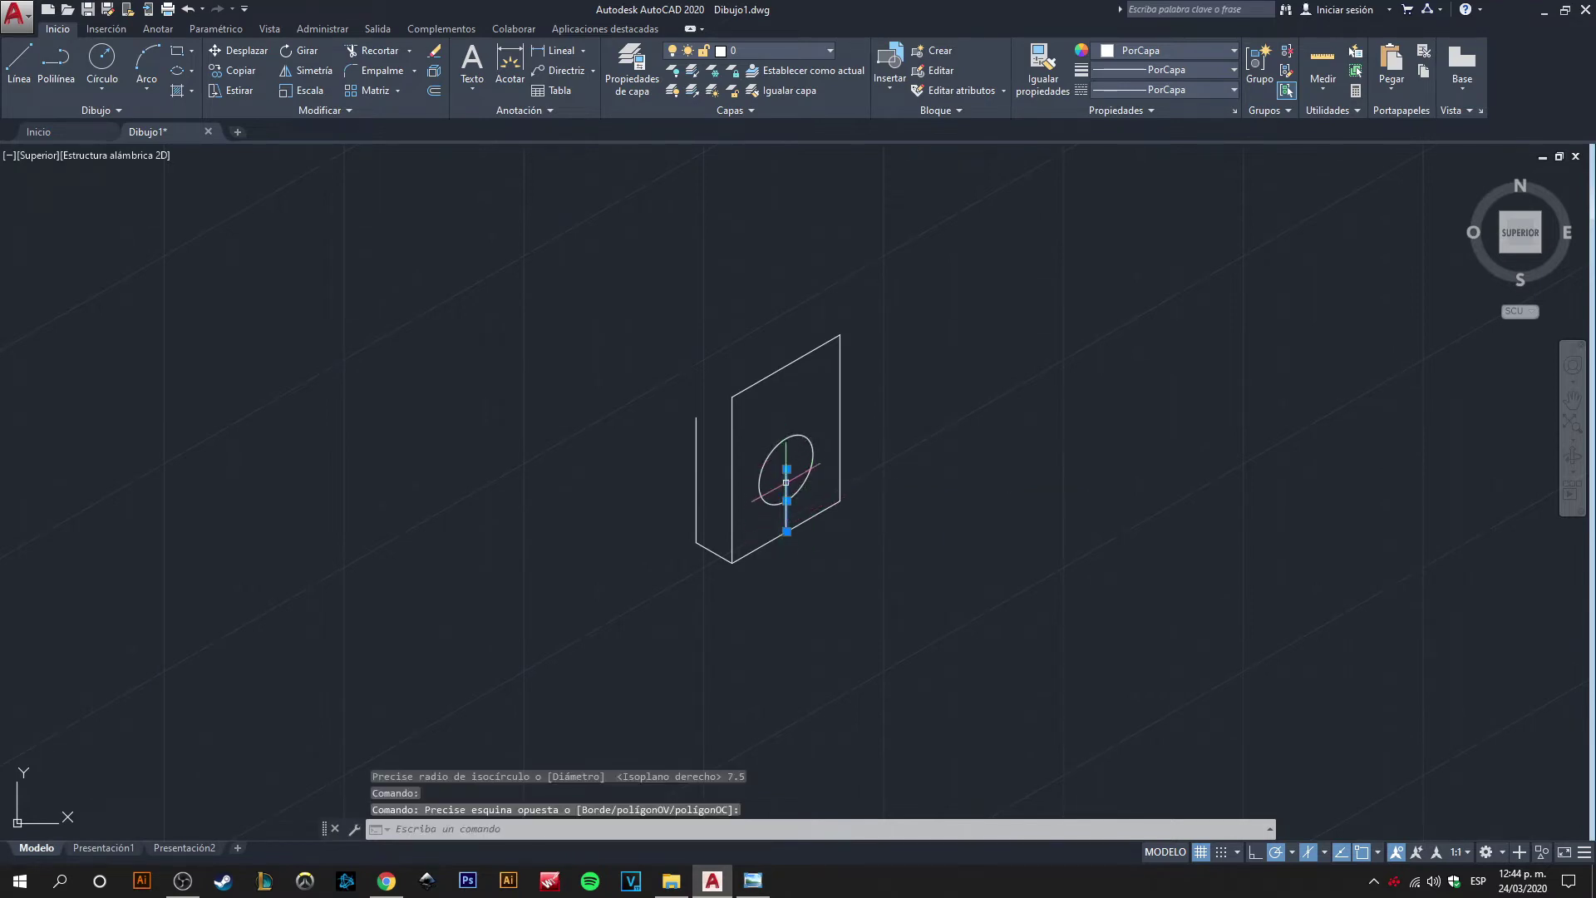
{"action": "key", "text": "Delete"}
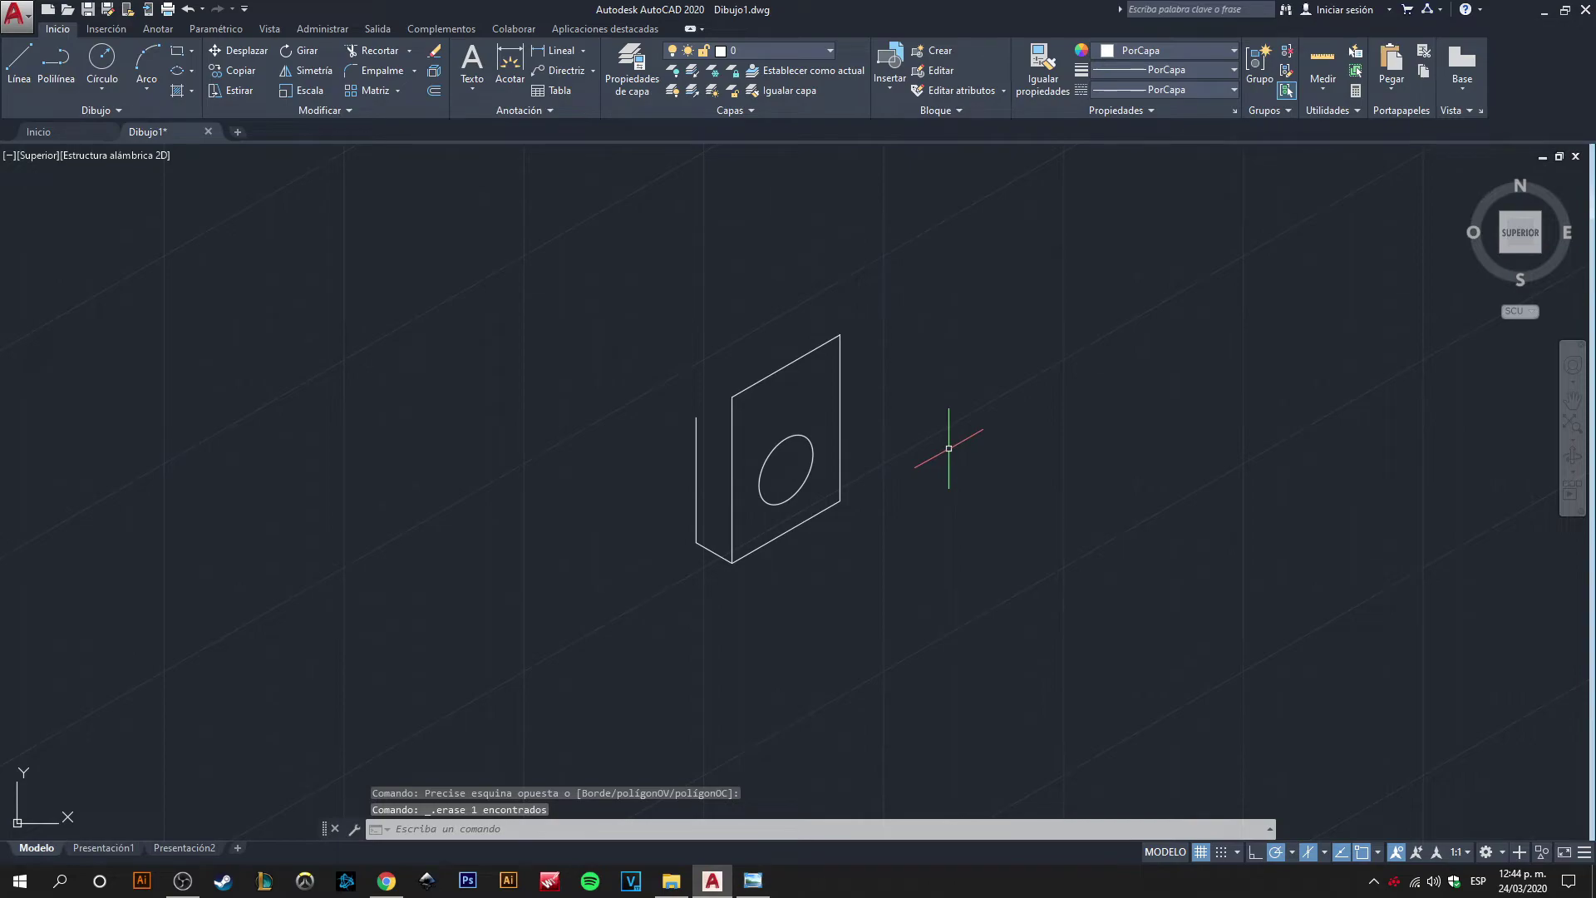
- Check the reference plan image, then select the hole's isometric circle
{"action": "key", "text": "alt+Tab"}
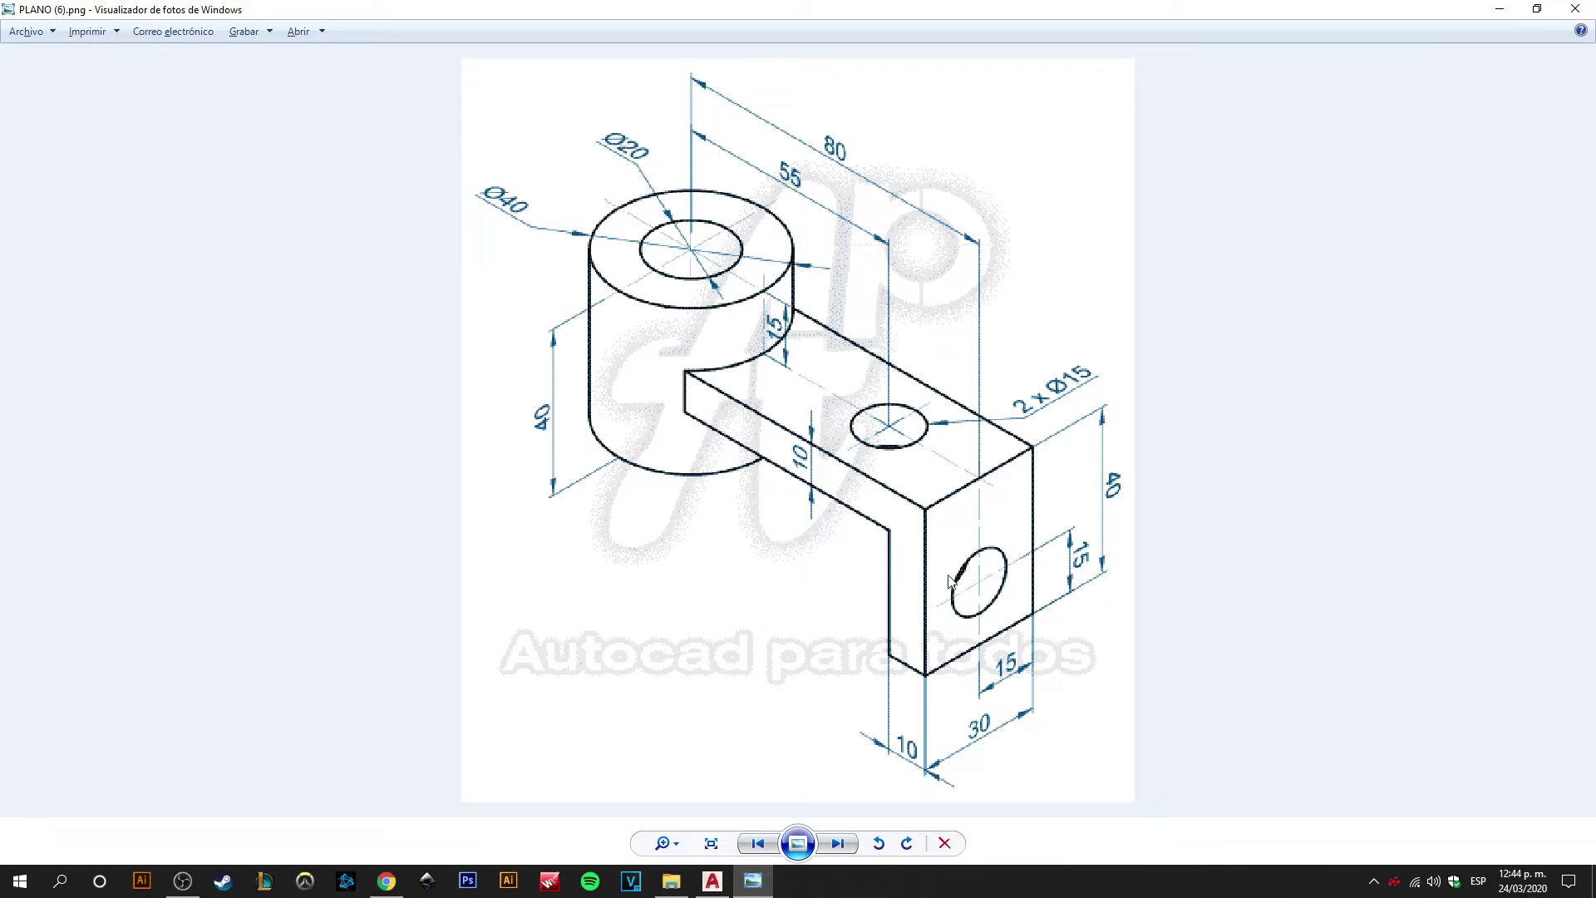
{"action": "key", "text": "alt+Tab"}
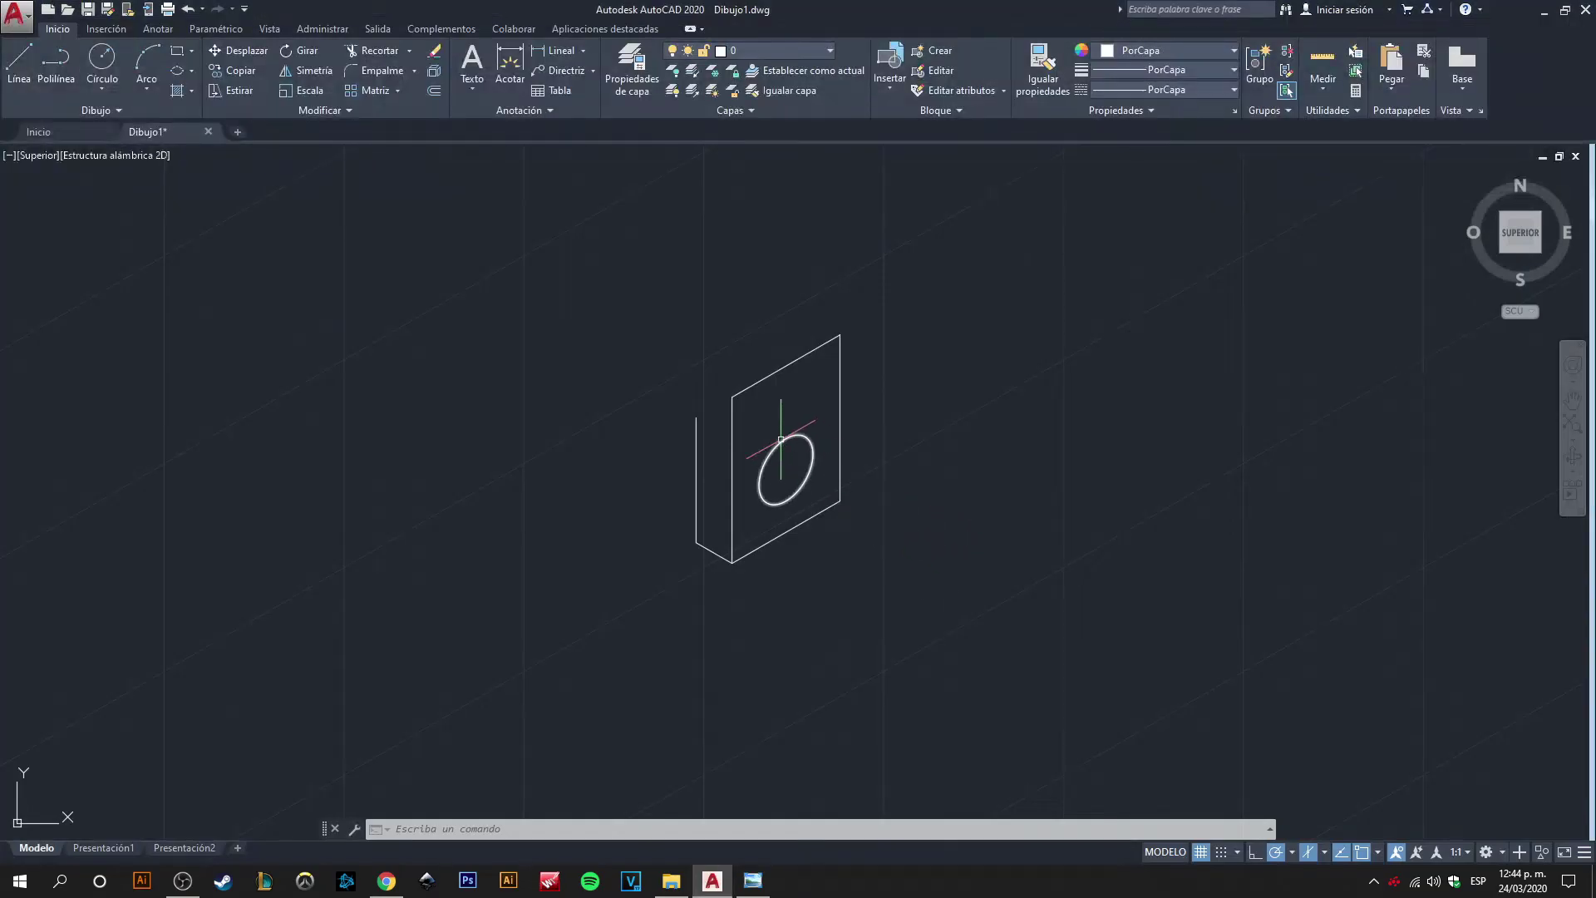
{"action": "left_click", "coordinate": [779, 442]}
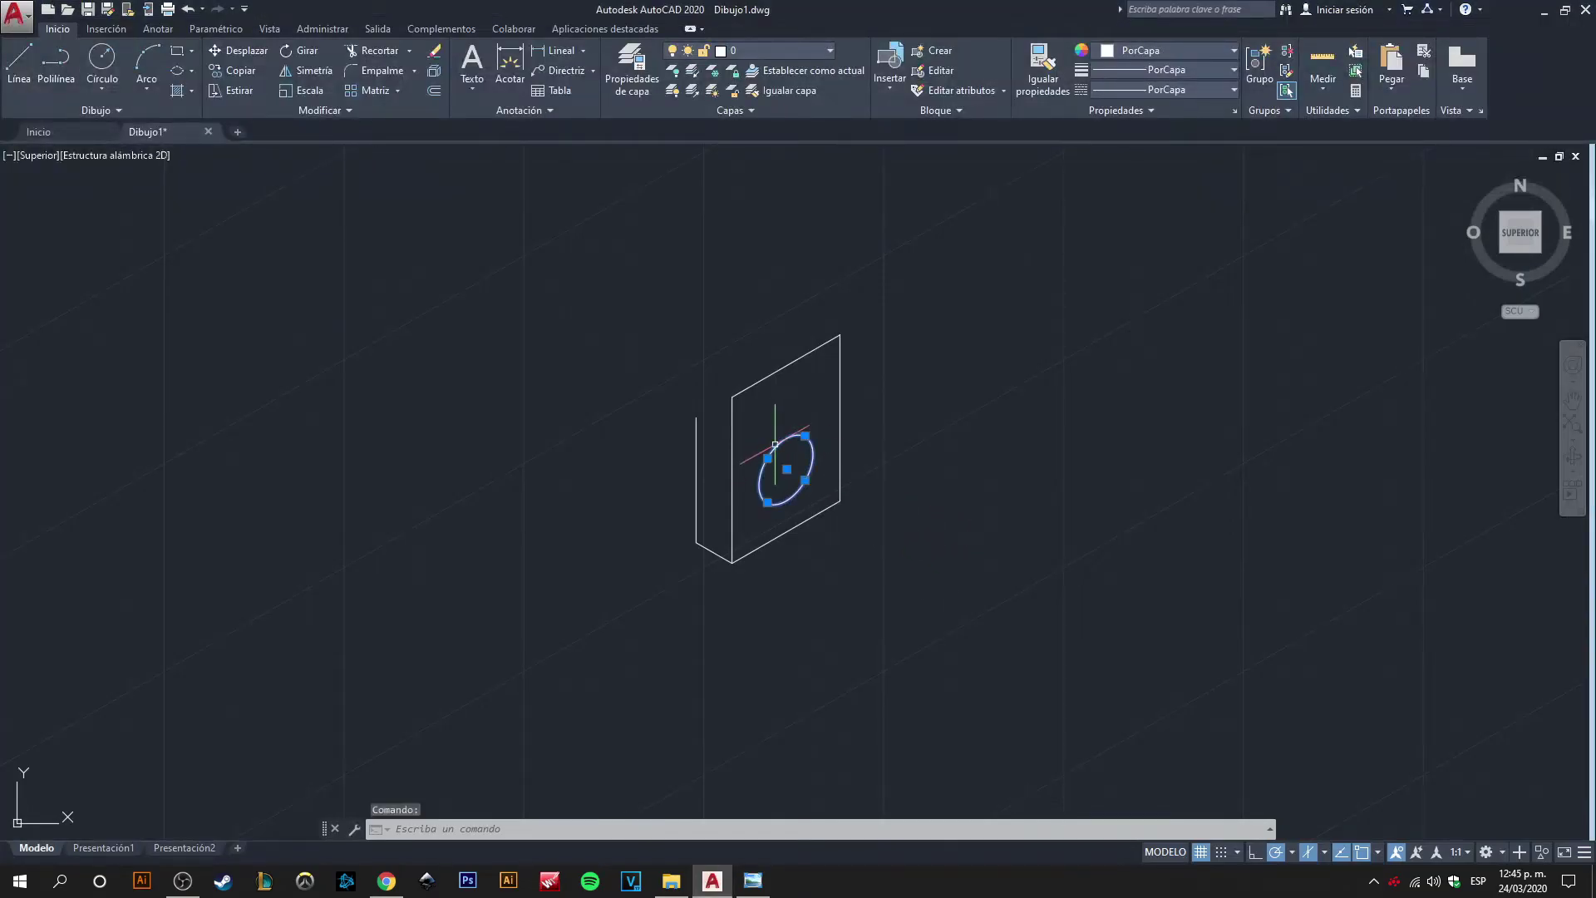
- Copy the hole's isometric circle 10 units from its centre with Copiar selección
{"action": "right_click", "coordinate": [807, 439]}
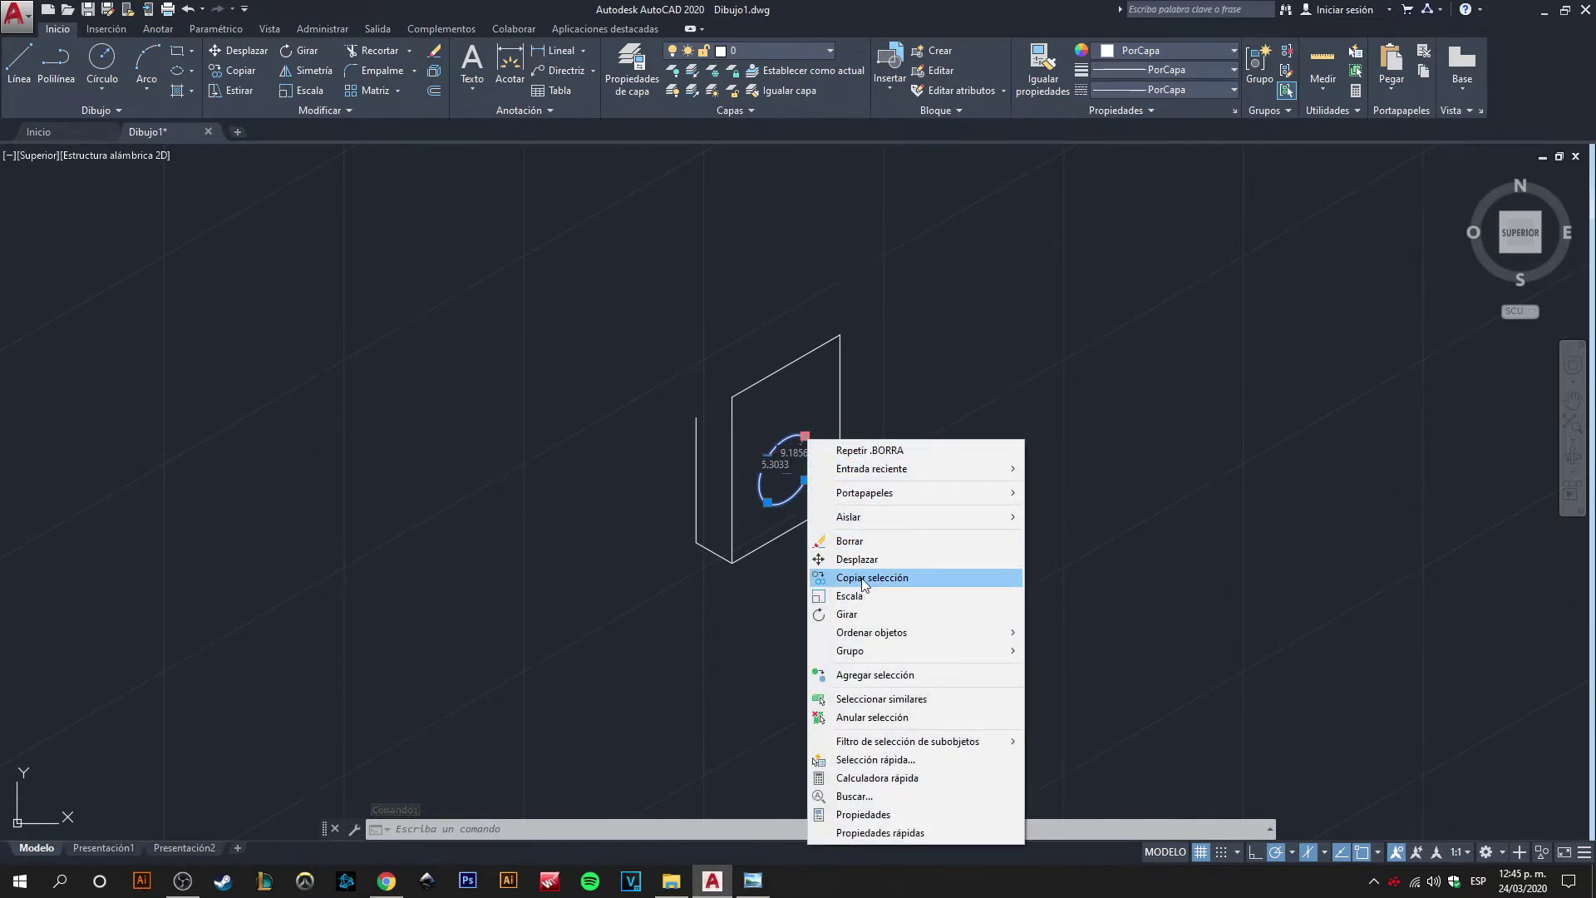
{"action": "left_click", "coordinate": [863, 579]}
{"action": "left_click", "coordinate": [787, 468]}
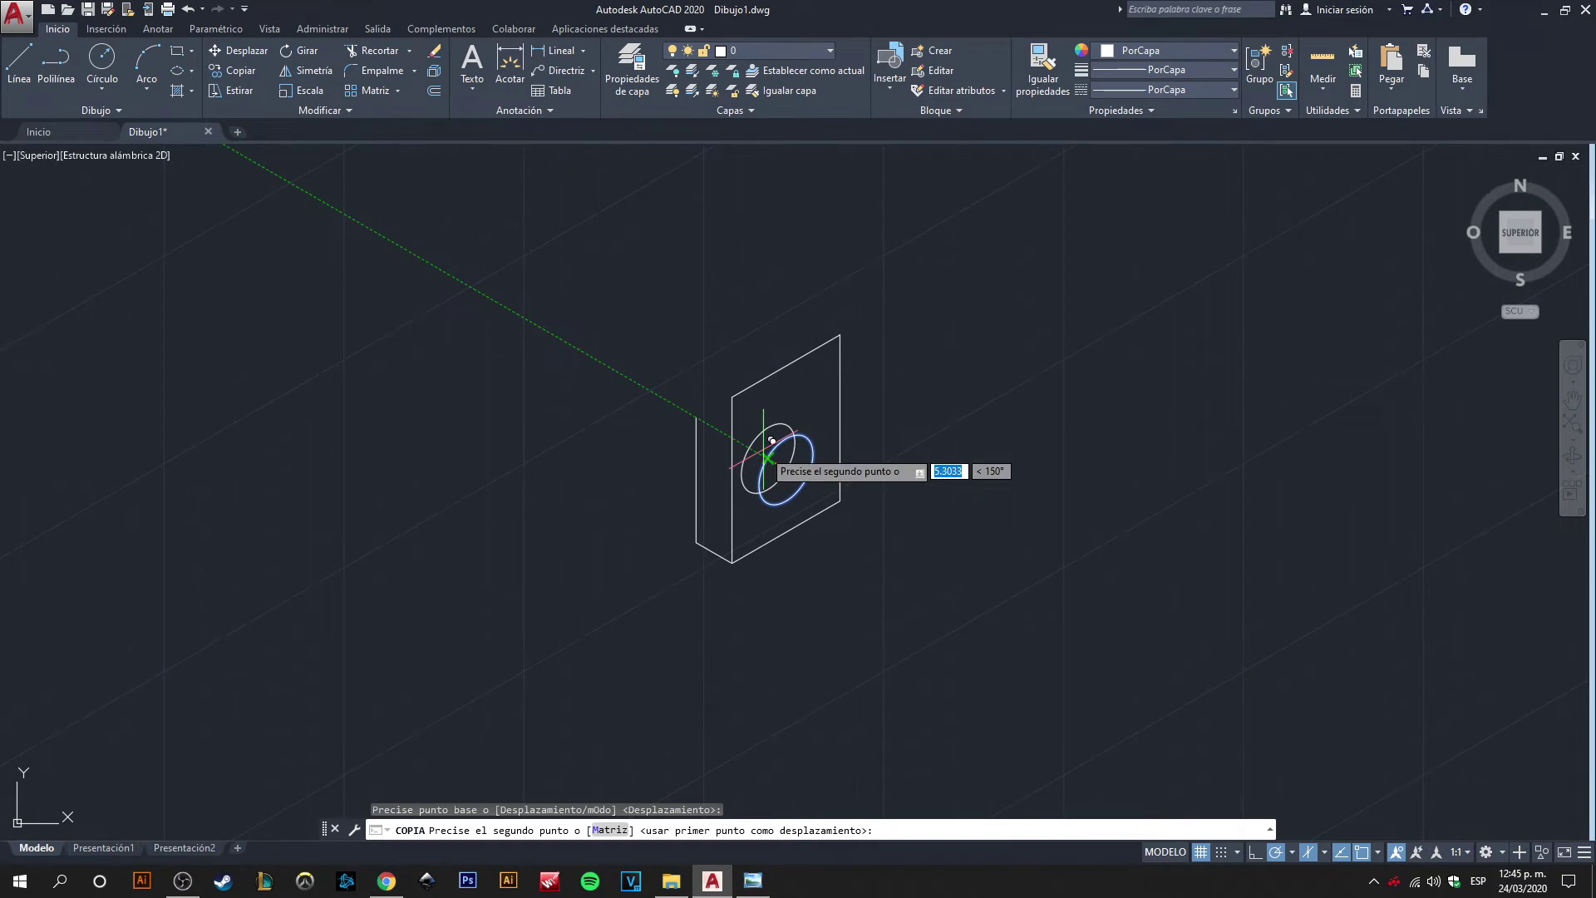
{"action": "type", "text": "10"}
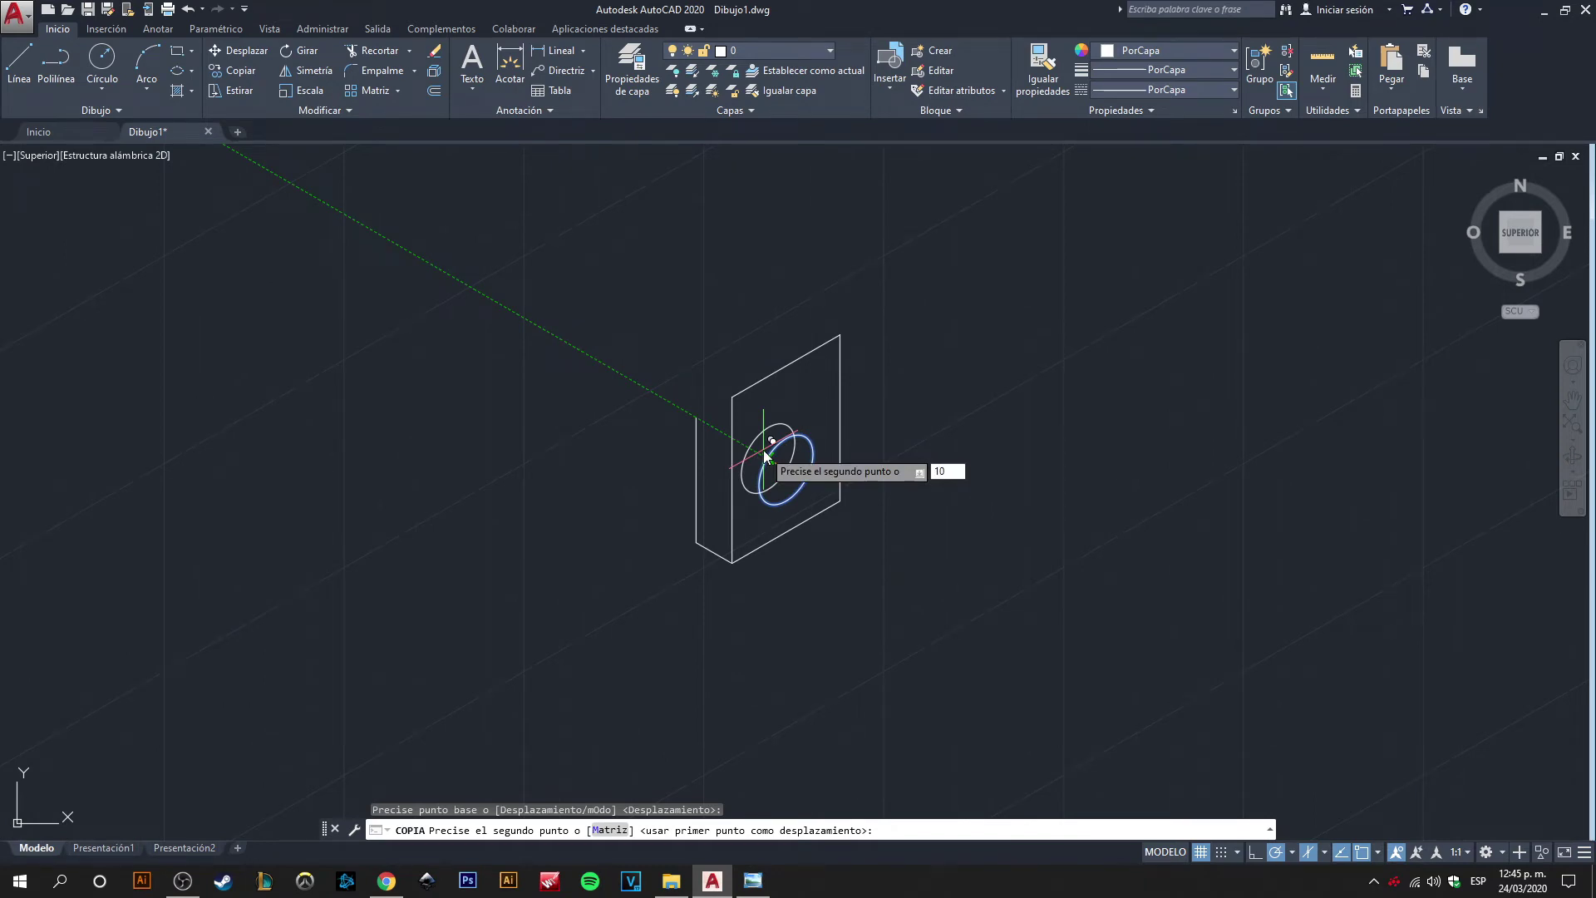
{"action": "key", "text": "Return"}
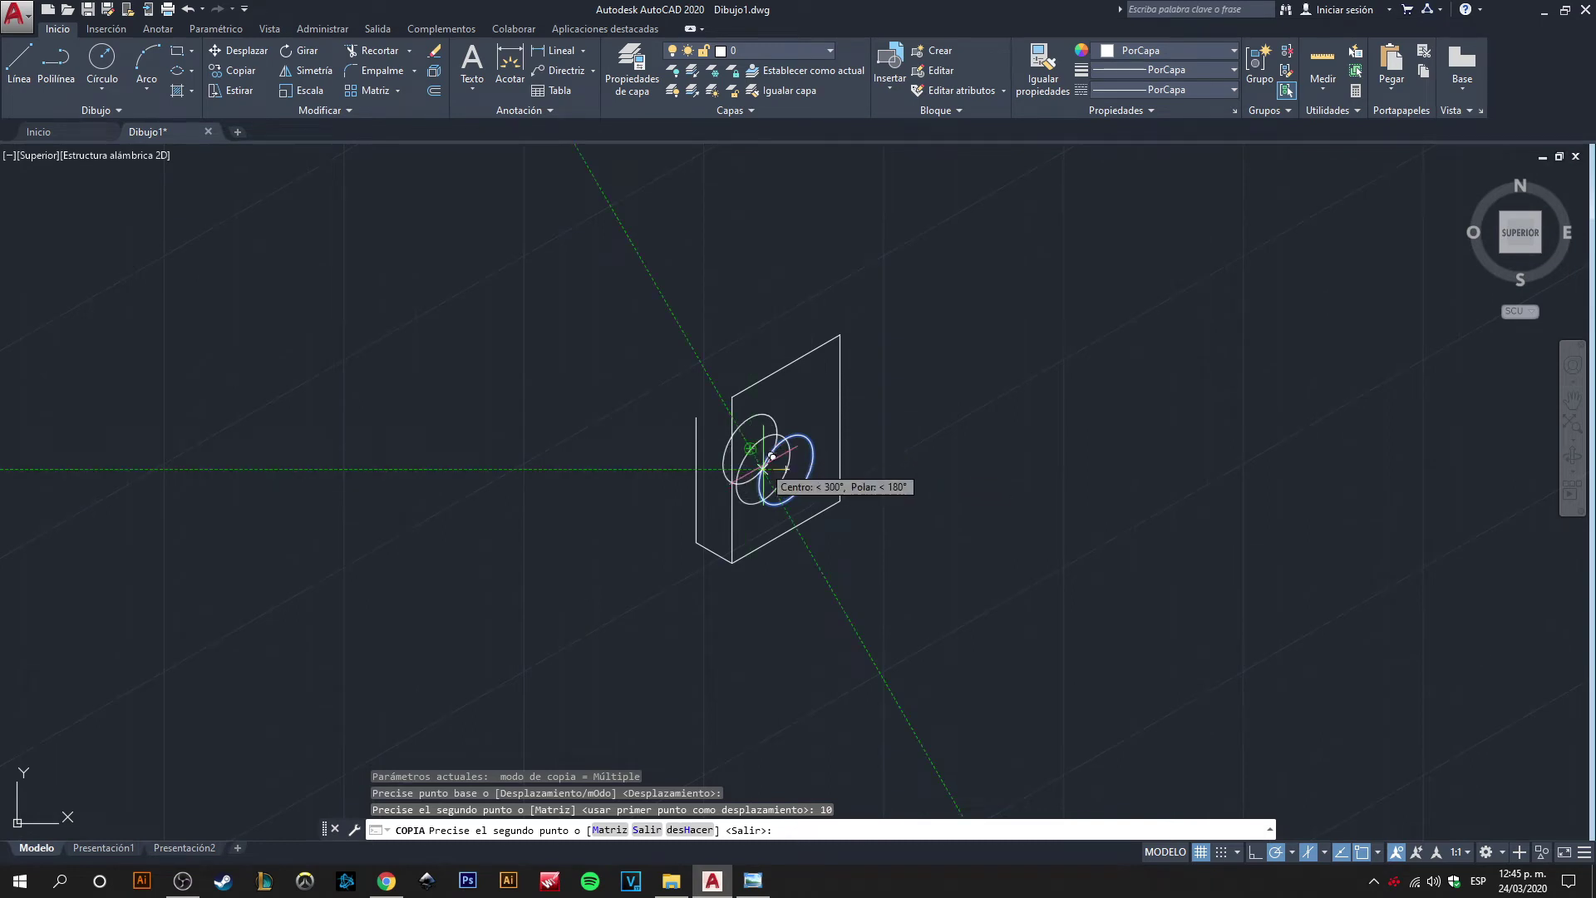
{"action": "key", "text": "Return"}
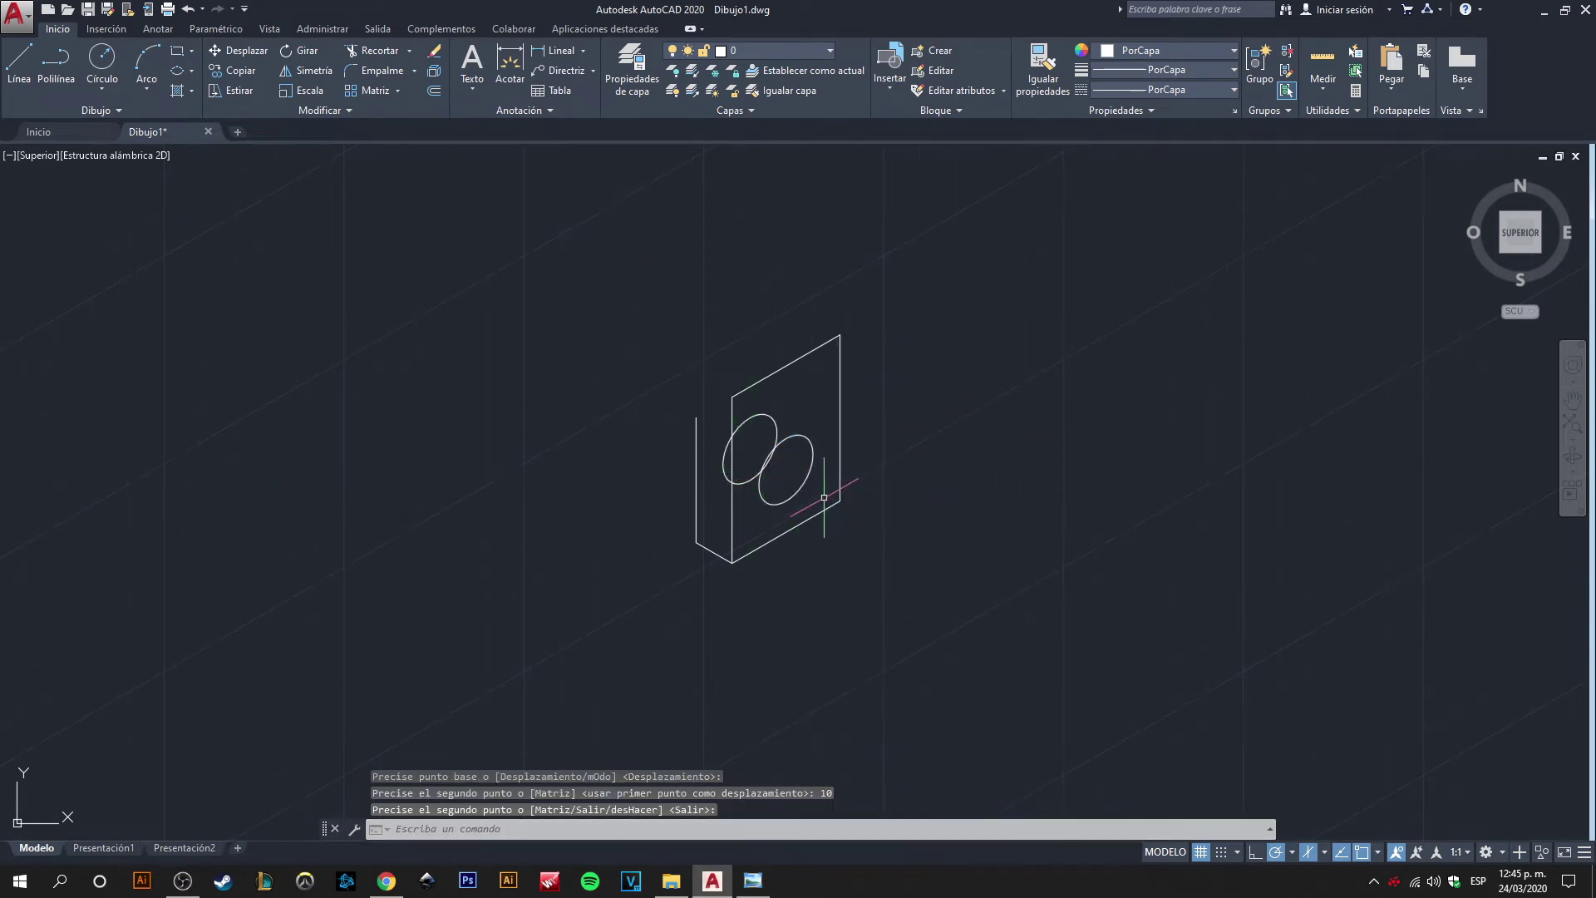
{"action": "scroll", "coordinate": [821, 492], "scroll_direction": "up", "scroll_amount": 3}
{"action": "scroll", "coordinate": [804, 440], "scroll_direction": "down", "scroll_amount": 3}
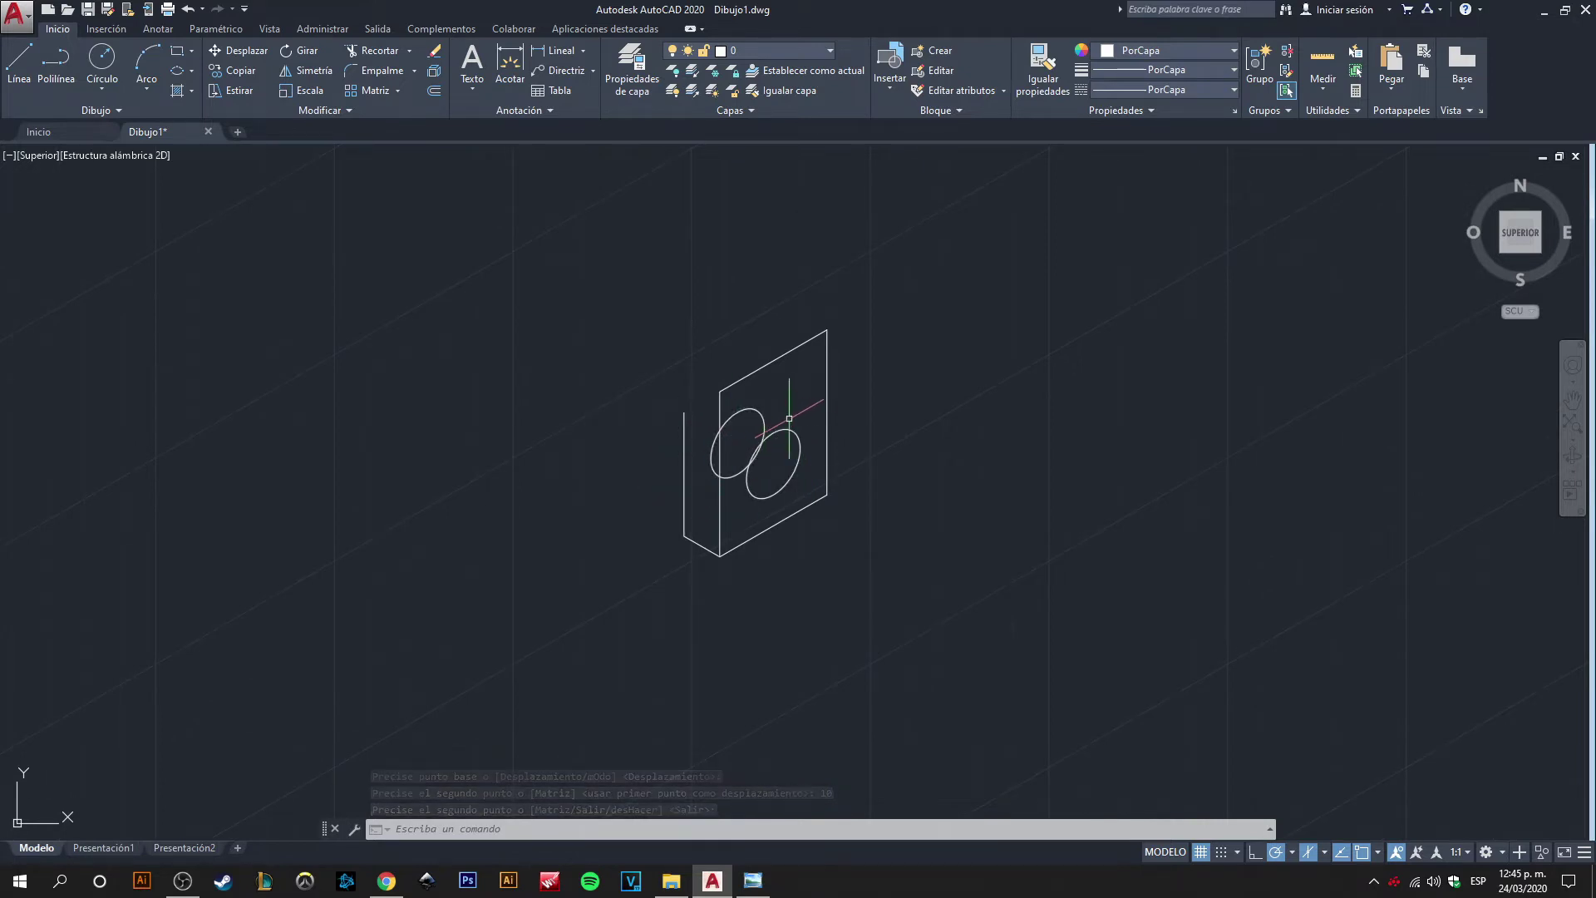
- Trim three unwanted arcs of the copied circle against the whole drawing, leaving a short depth arc
{"action": "left_click", "coordinate": [595, 291]}
{"action": "left_click", "coordinate": [994, 611]}
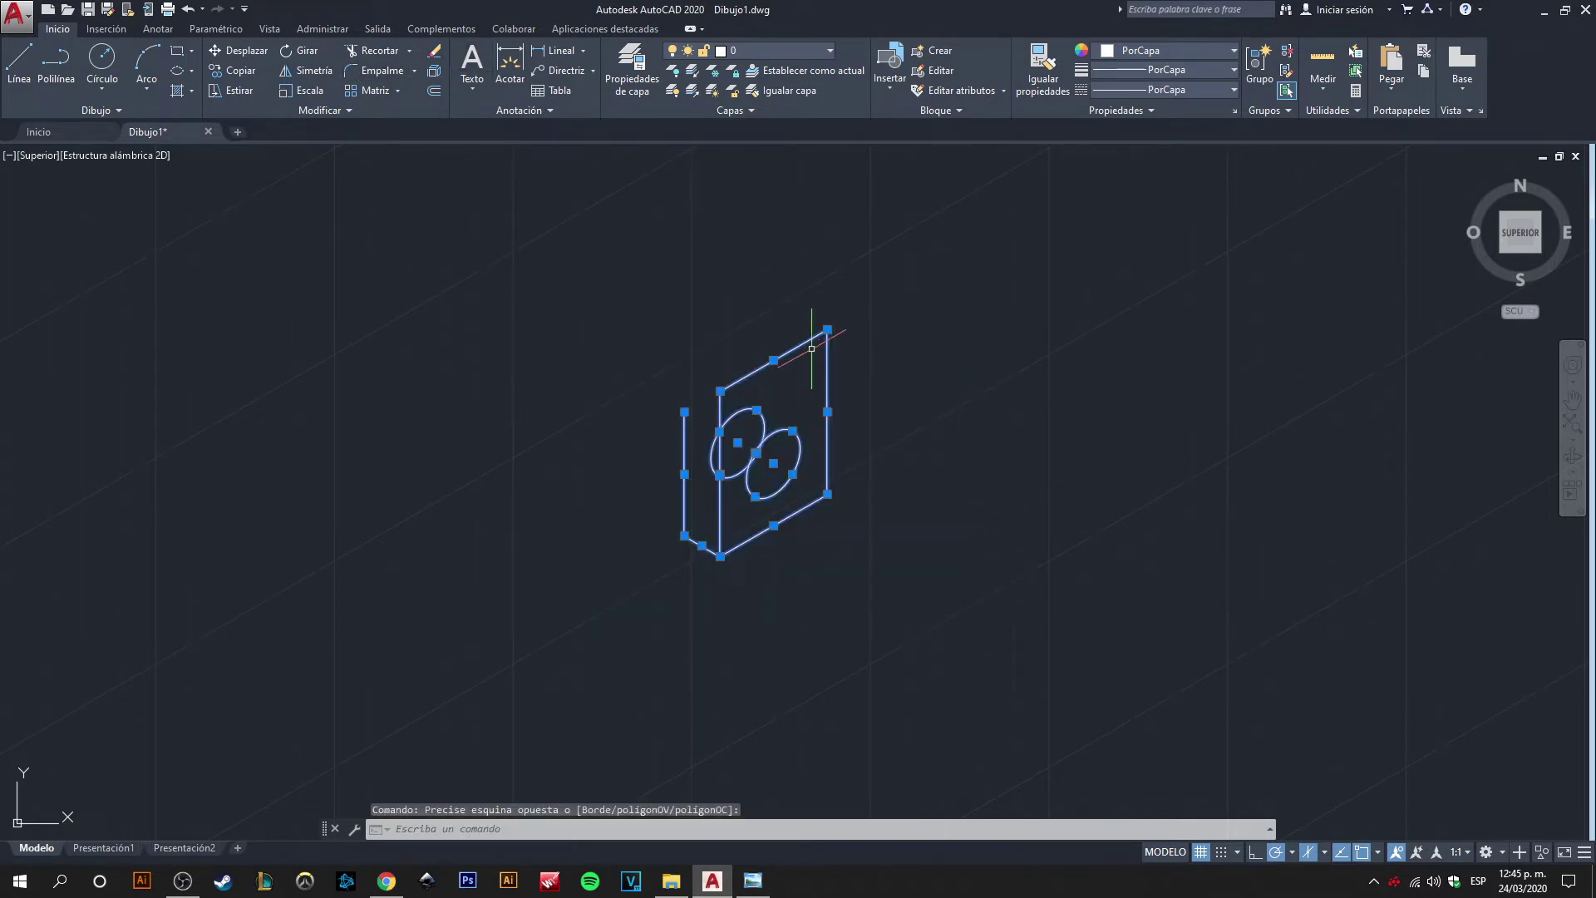
{"action": "left_click", "coordinate": [375, 60]}
{"action": "scroll", "coordinate": [771, 455], "scroll_direction": "up", "scroll_amount": 2}
{"action": "scroll", "coordinate": [767, 451], "scroll_direction": "up", "scroll_amount": 3}
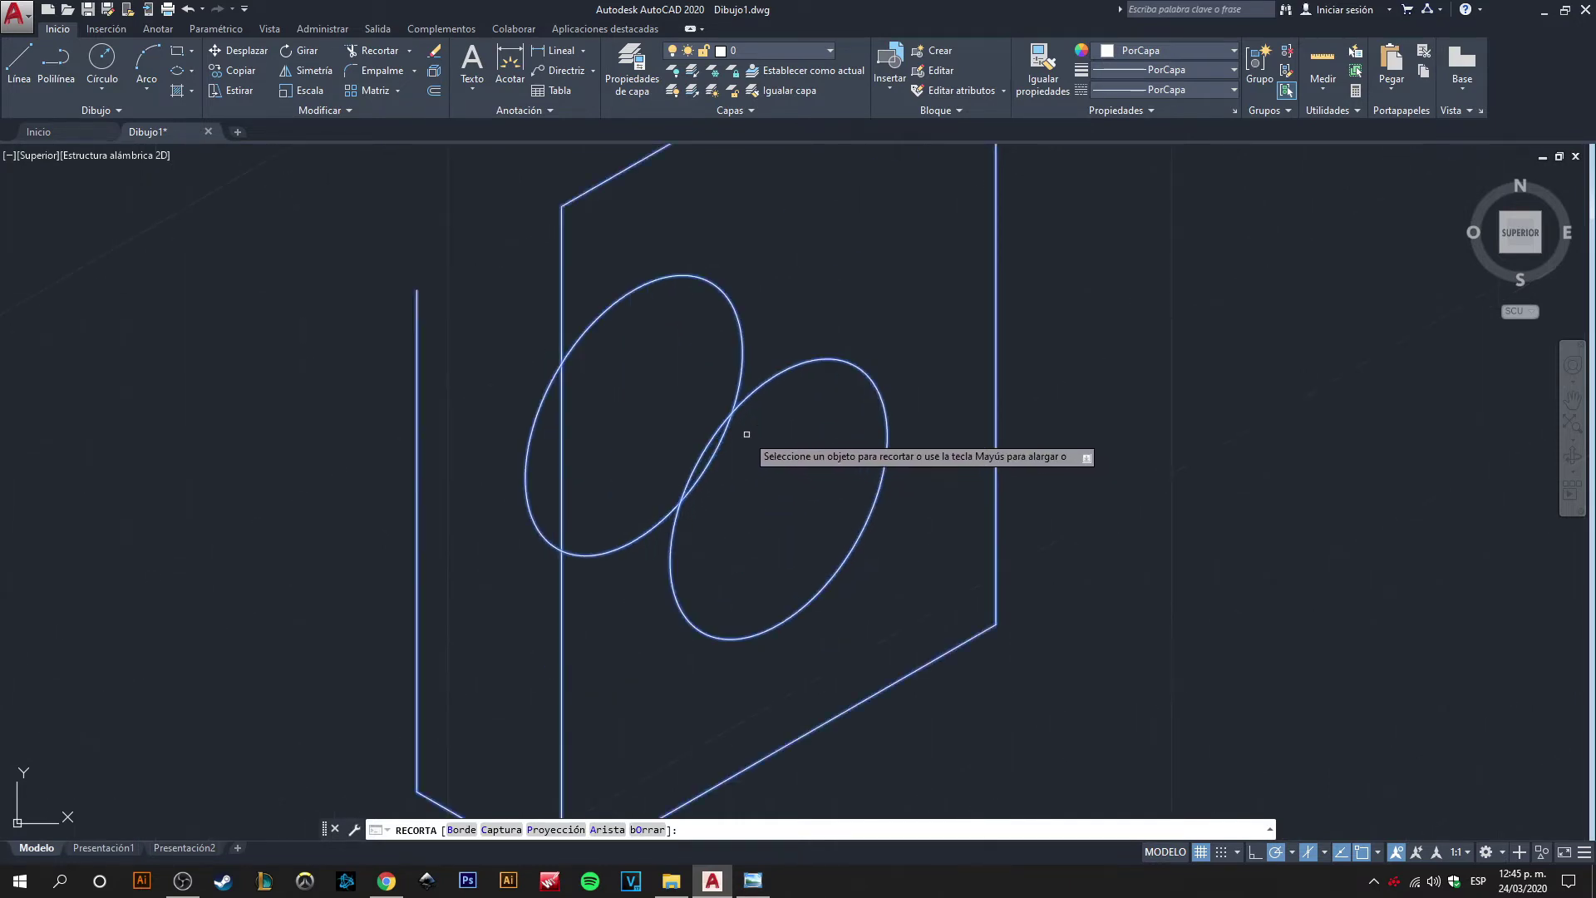
{"action": "left_click", "coordinate": [737, 343]}
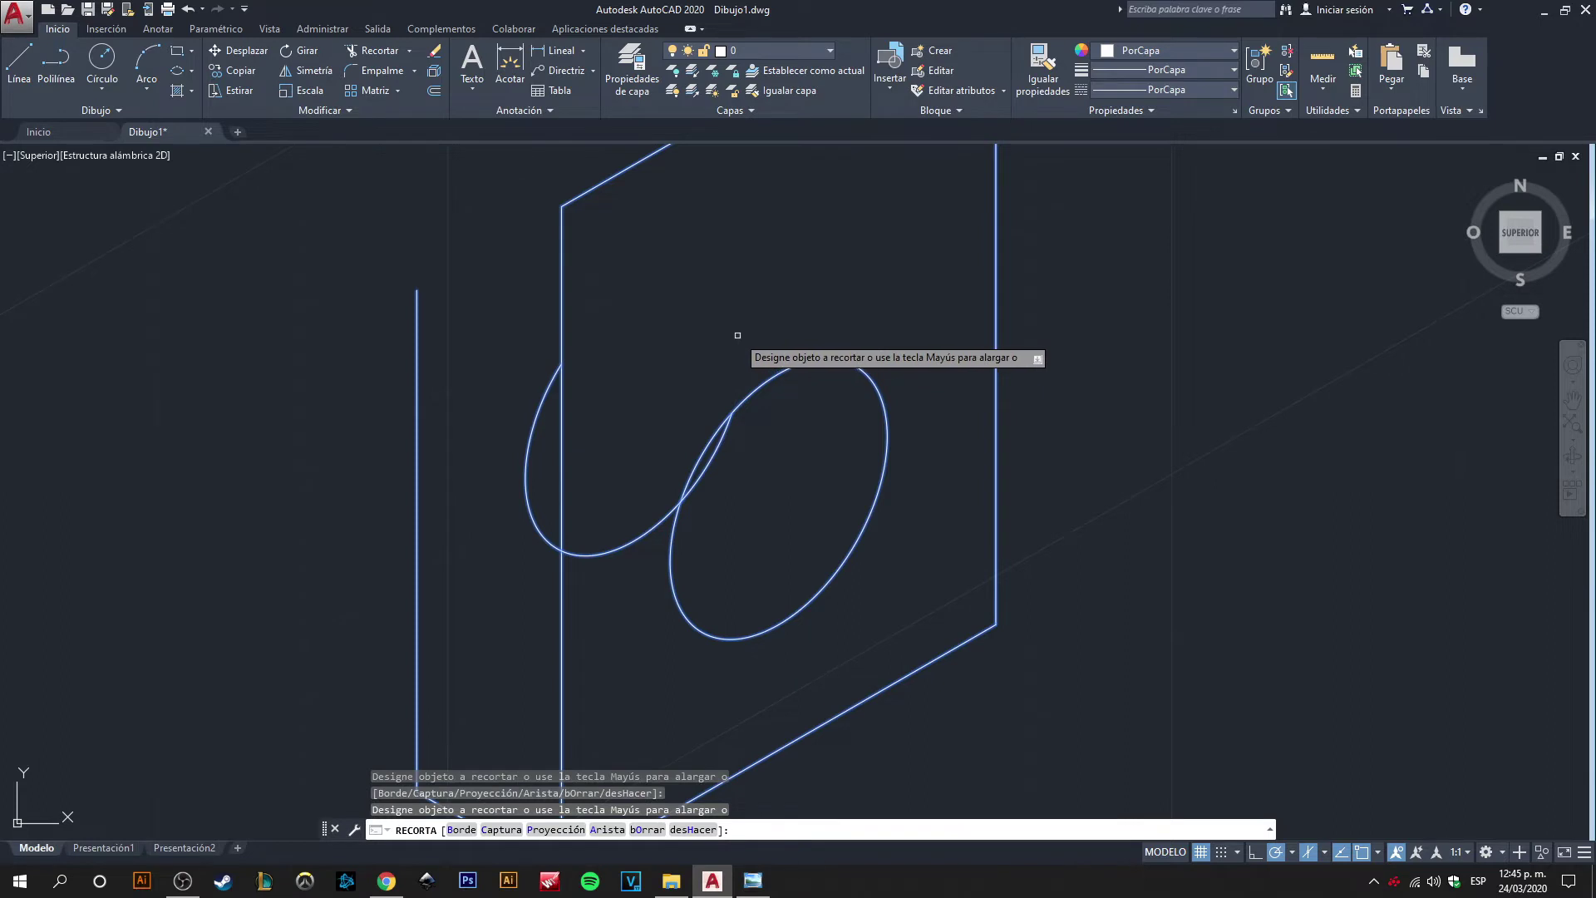
{"action": "left_click", "coordinate": [535, 418]}
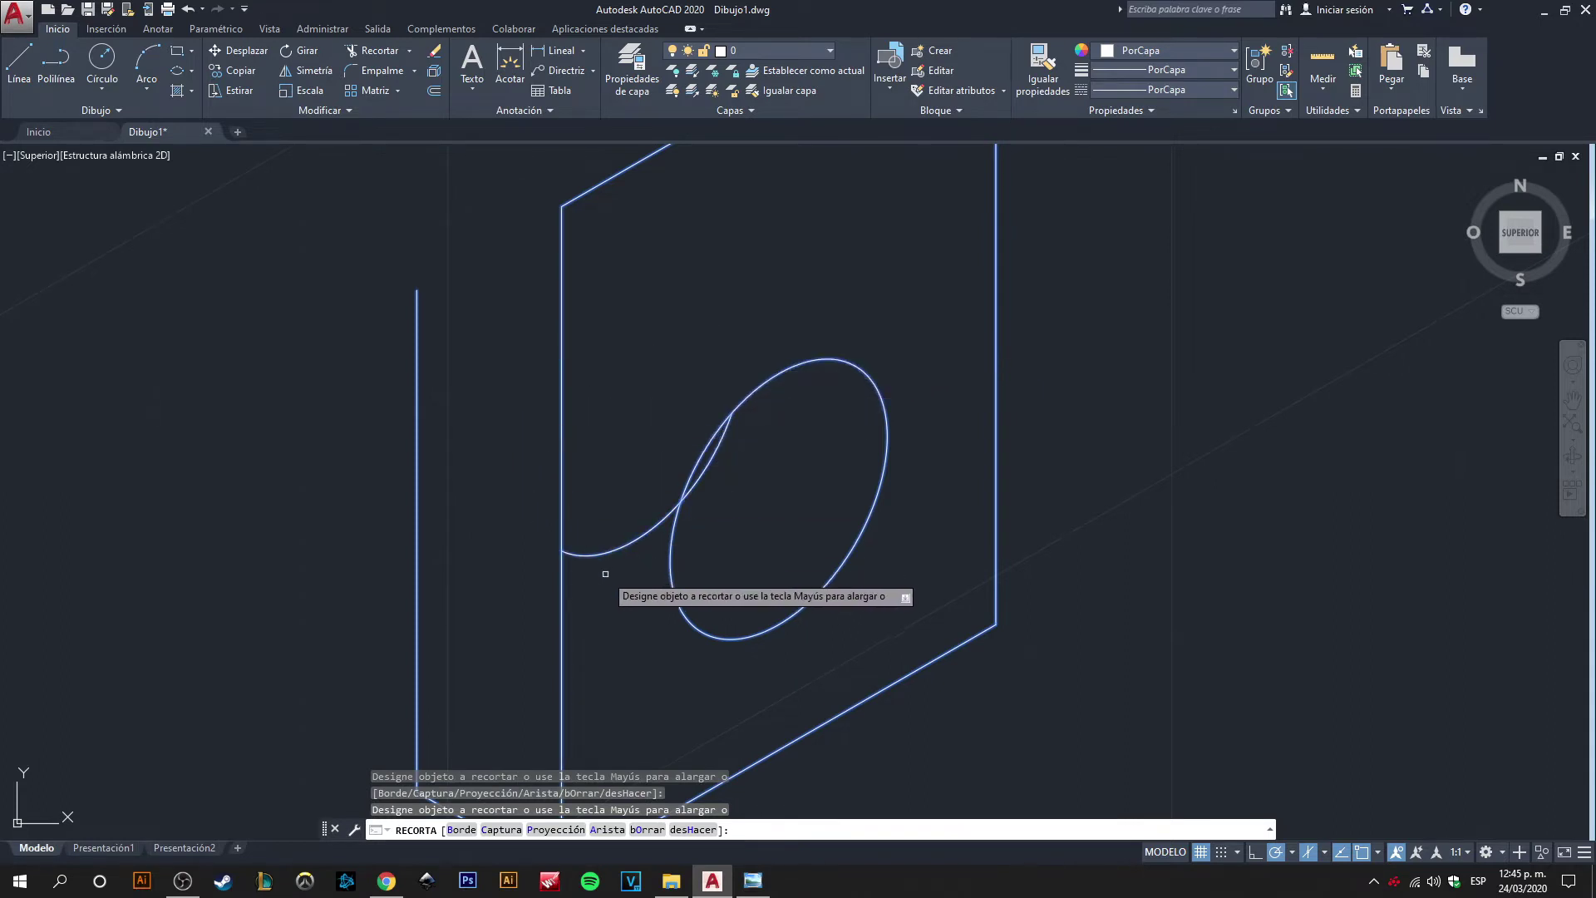
{"action": "left_click", "coordinate": [625, 544]}
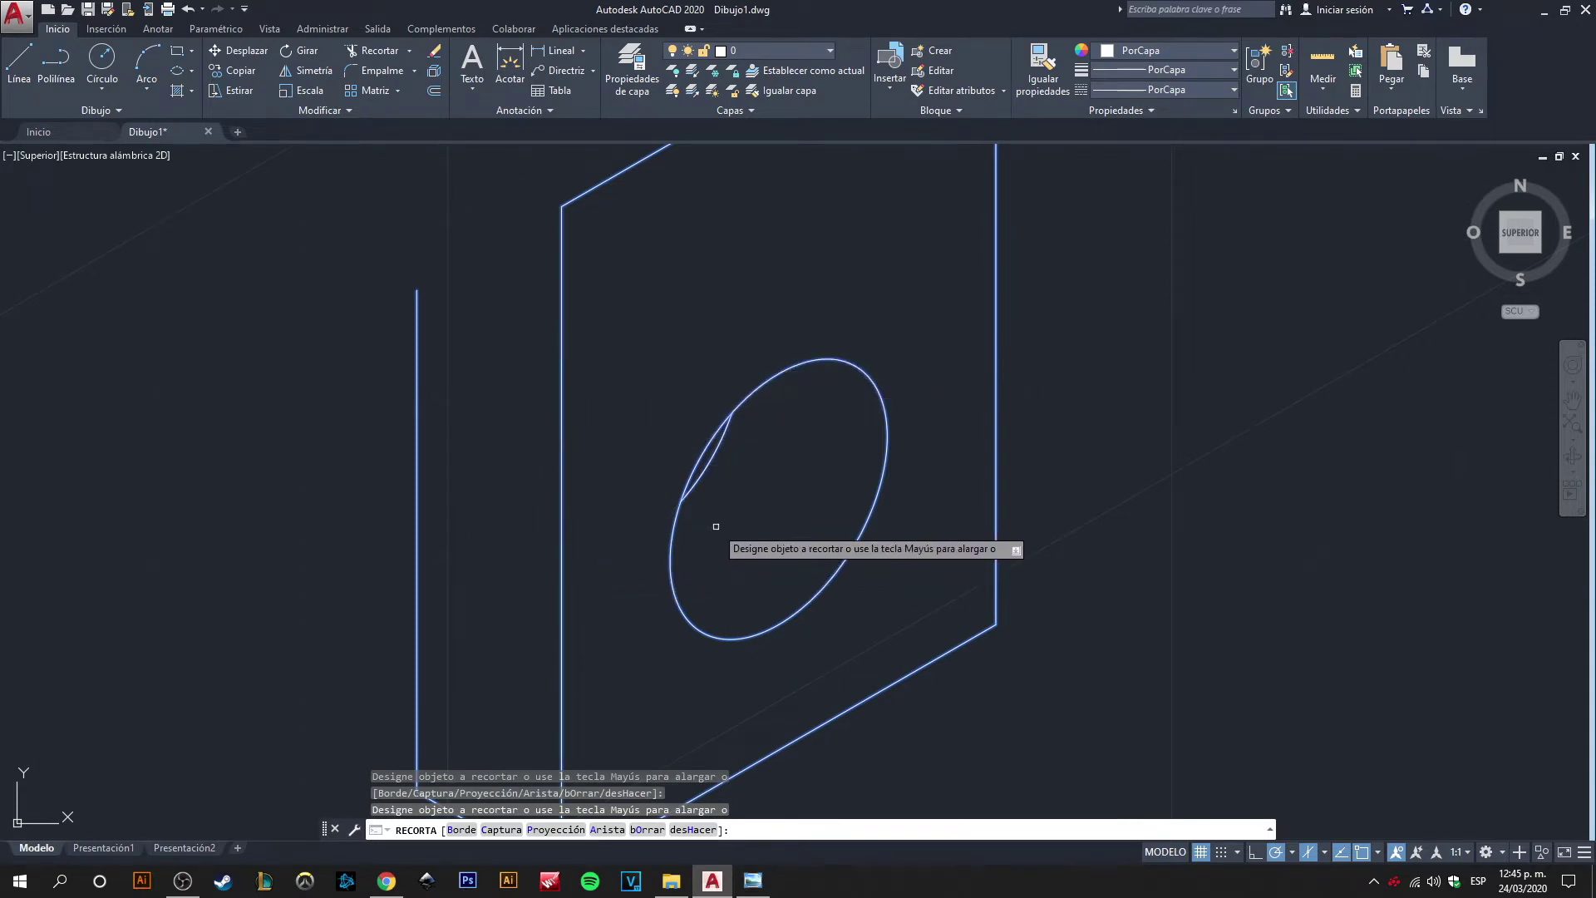
{"action": "key", "text": "Return"}
- Adjust the view and bring the PLANO (6) reference image to the front
{"action": "scroll", "coordinate": [743, 499], "scroll_direction": "down", "scroll_amount": 4}
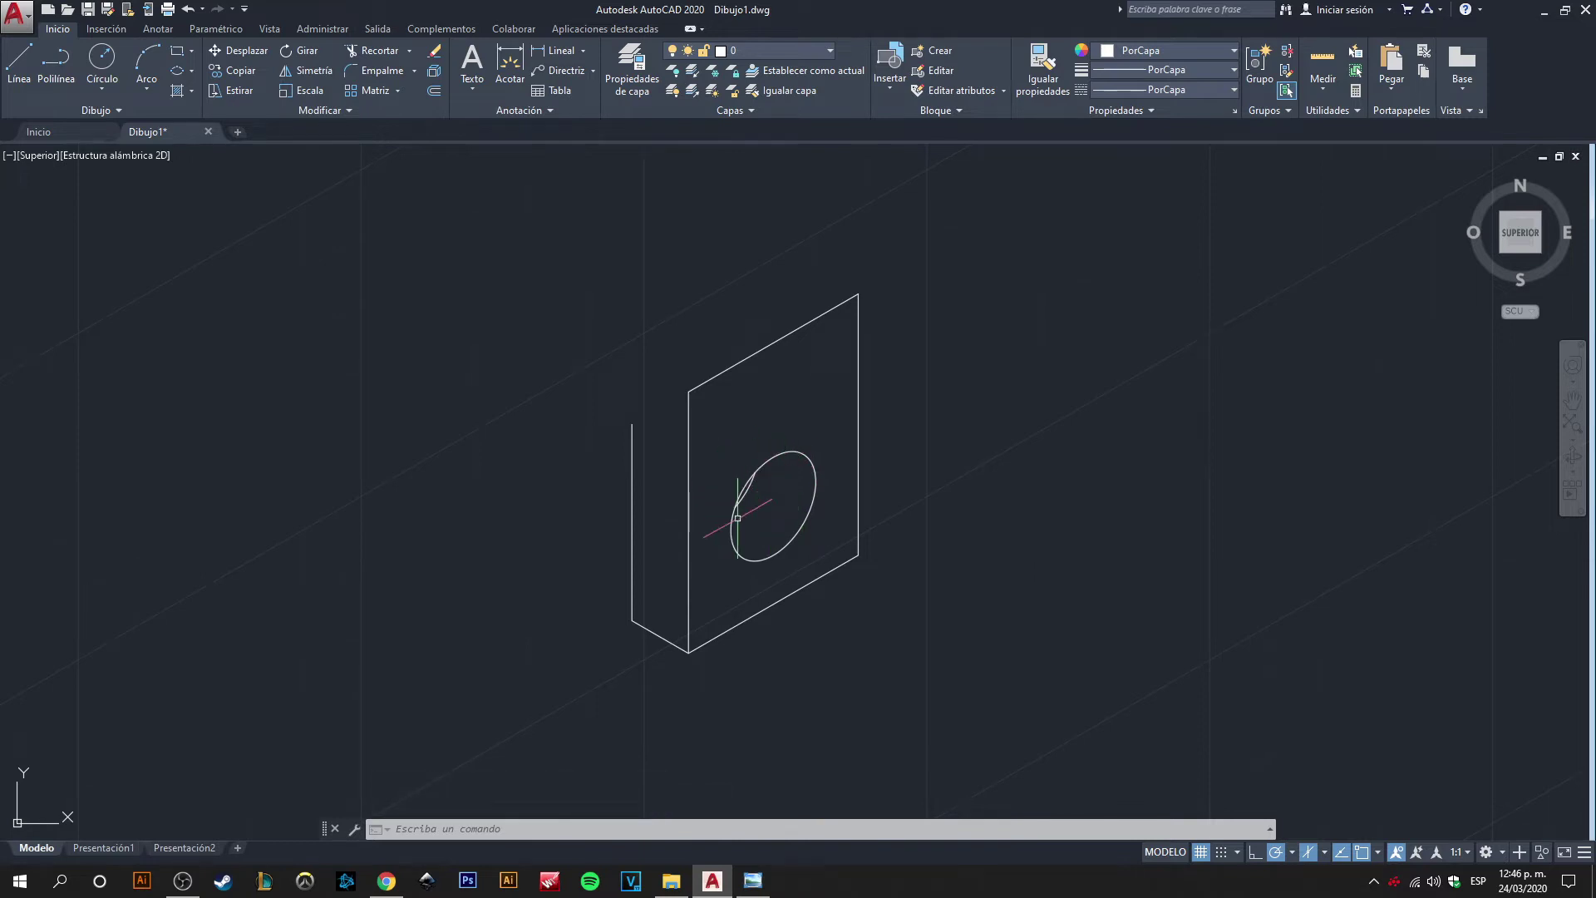
{"action": "scroll", "coordinate": [763, 484], "scroll_direction": "down", "scroll_amount": 5}
{"action": "scroll", "coordinate": [764, 491], "scroll_direction": "up", "scroll_amount": 5}
{"action": "middle_click_drag", "start_coordinate": [753, 461], "coordinate": [791, 474]}
{"action": "scroll", "coordinate": [802, 486], "scroll_direction": "up", "scroll_amount": 3}
{"action": "scroll", "coordinate": [801, 486], "scroll_direction": "down", "scroll_amount": 3}
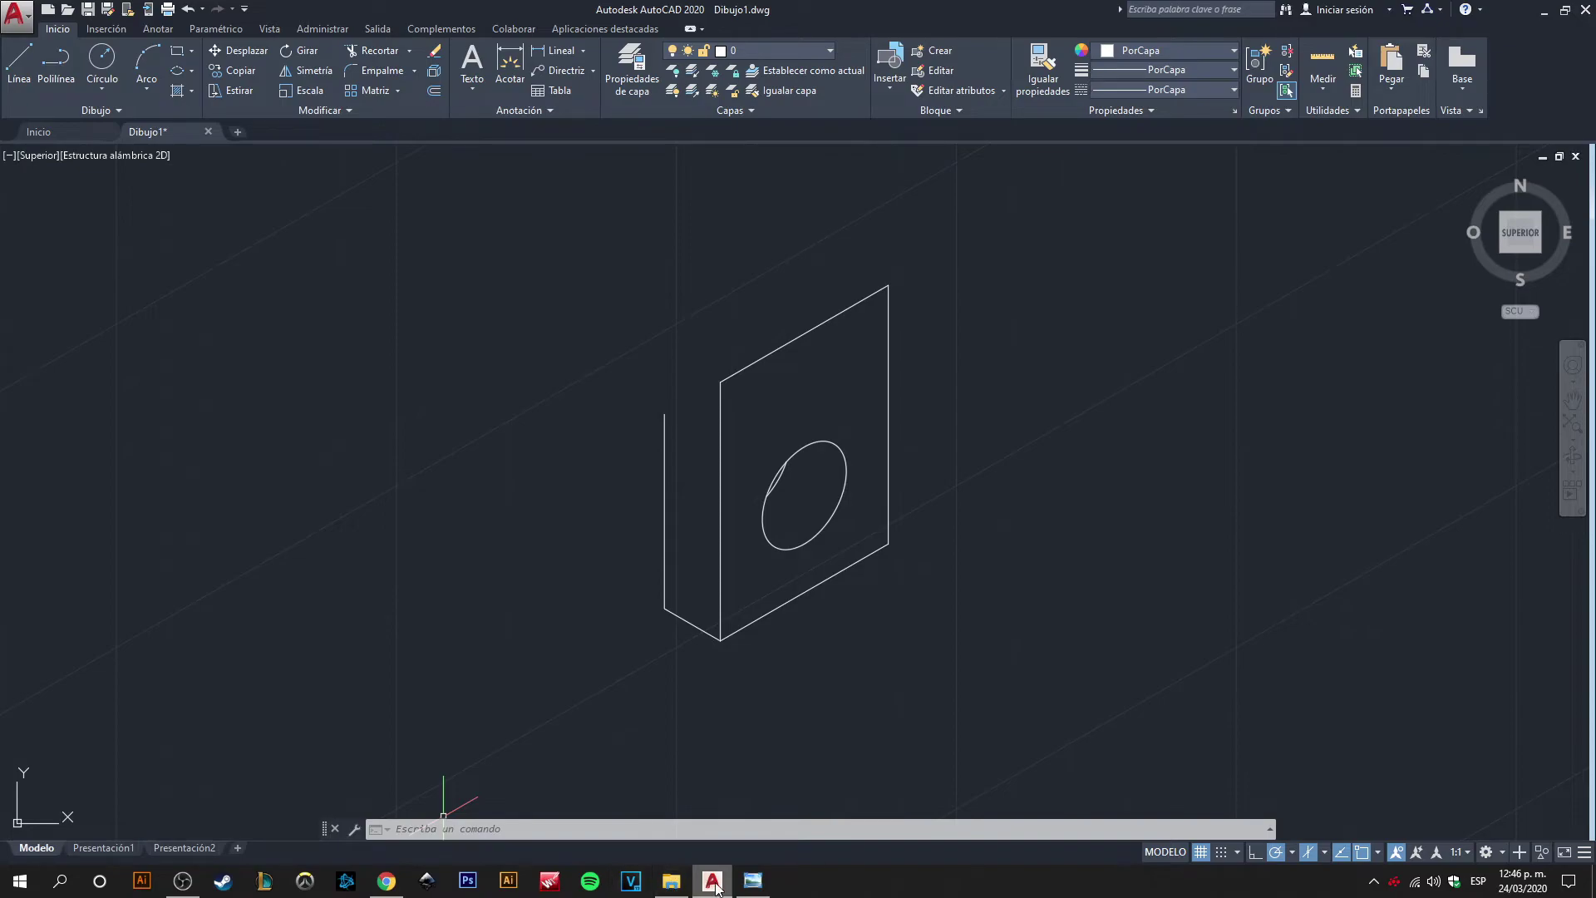
{"action": "left_click", "coordinate": [751, 885]}
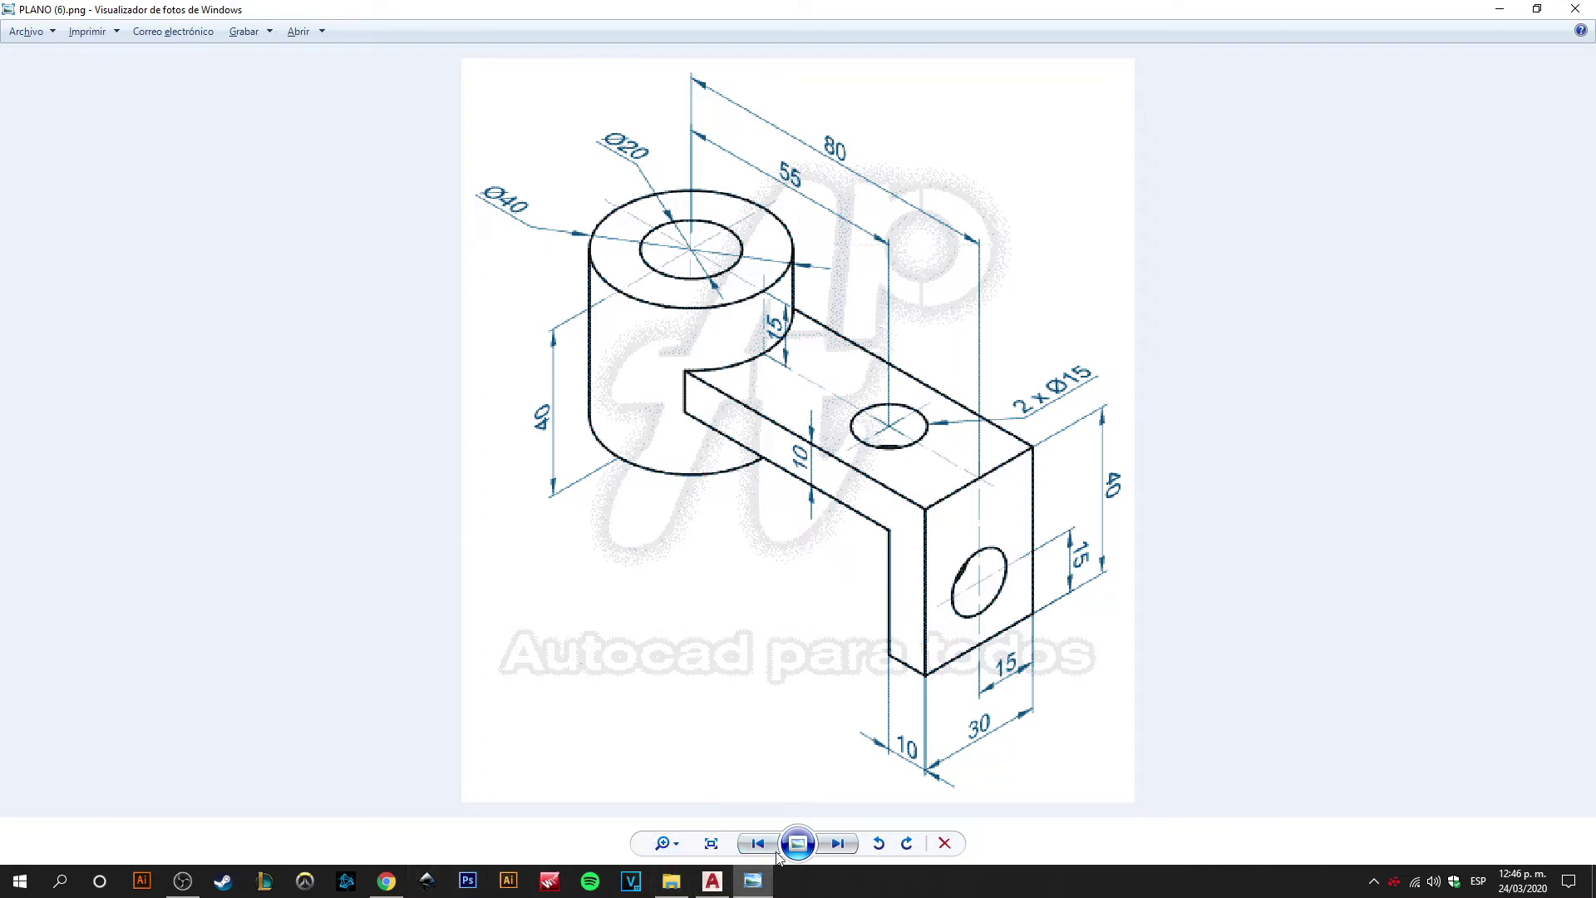
{"action": "left_click", "coordinate": [712, 881]}
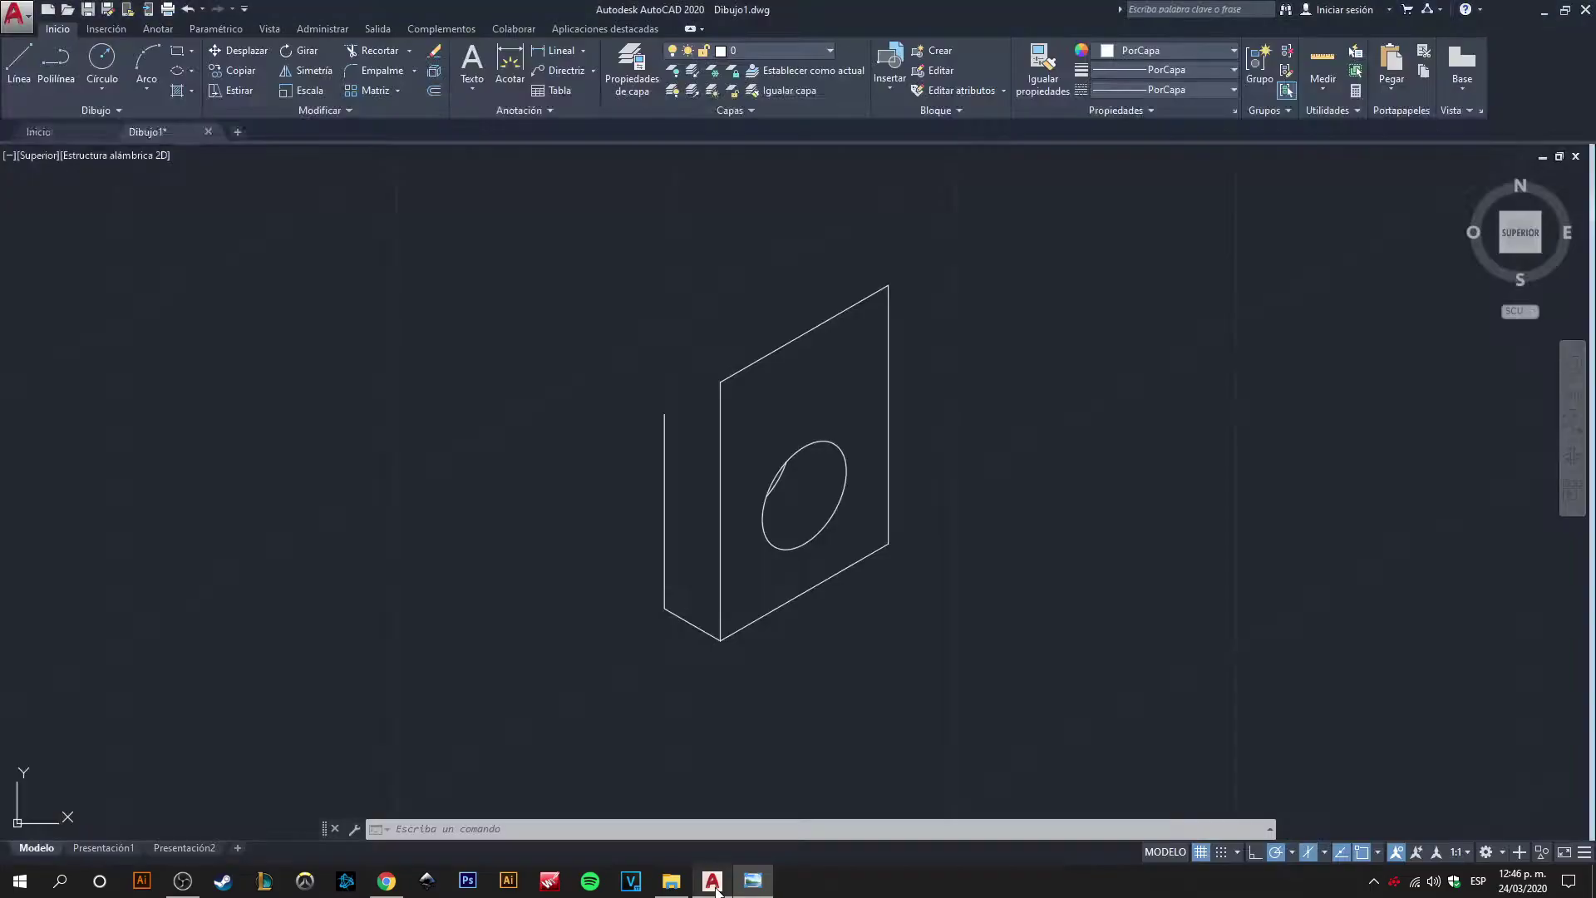
- Draw an 80-unit line at 150° back from the face's top corner
{"action": "scroll", "coordinate": [798, 369], "scroll_direction": "down", "scroll_amount": 1}
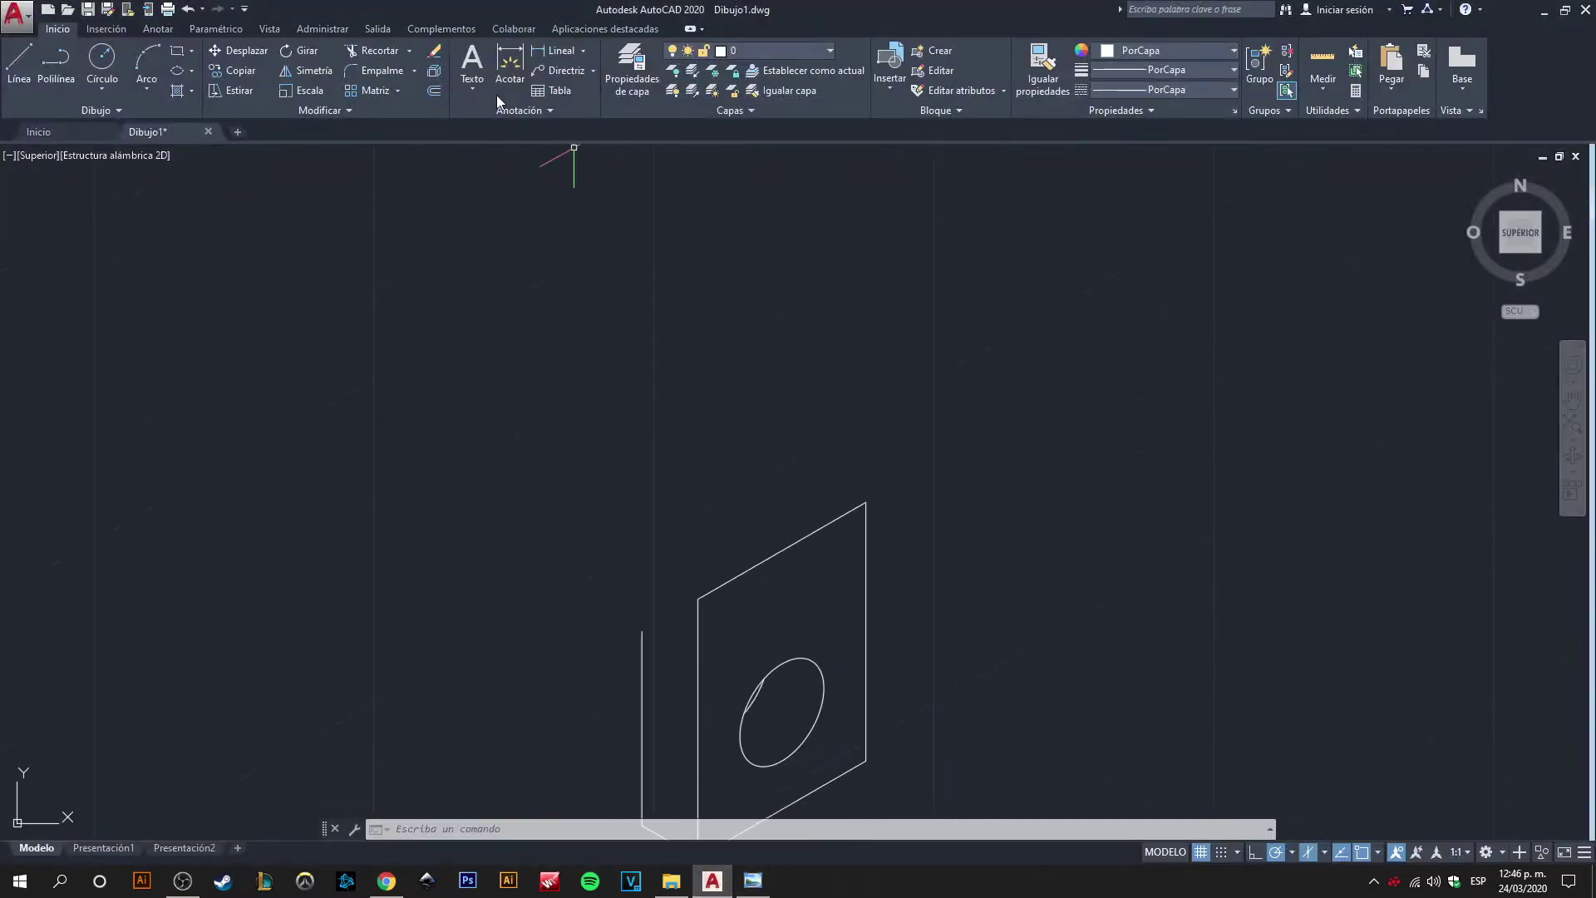
{"action": "scroll", "coordinate": [710, 355], "scroll_direction": "down", "scroll_amount": 2}
{"action": "type", "text": "LI"}
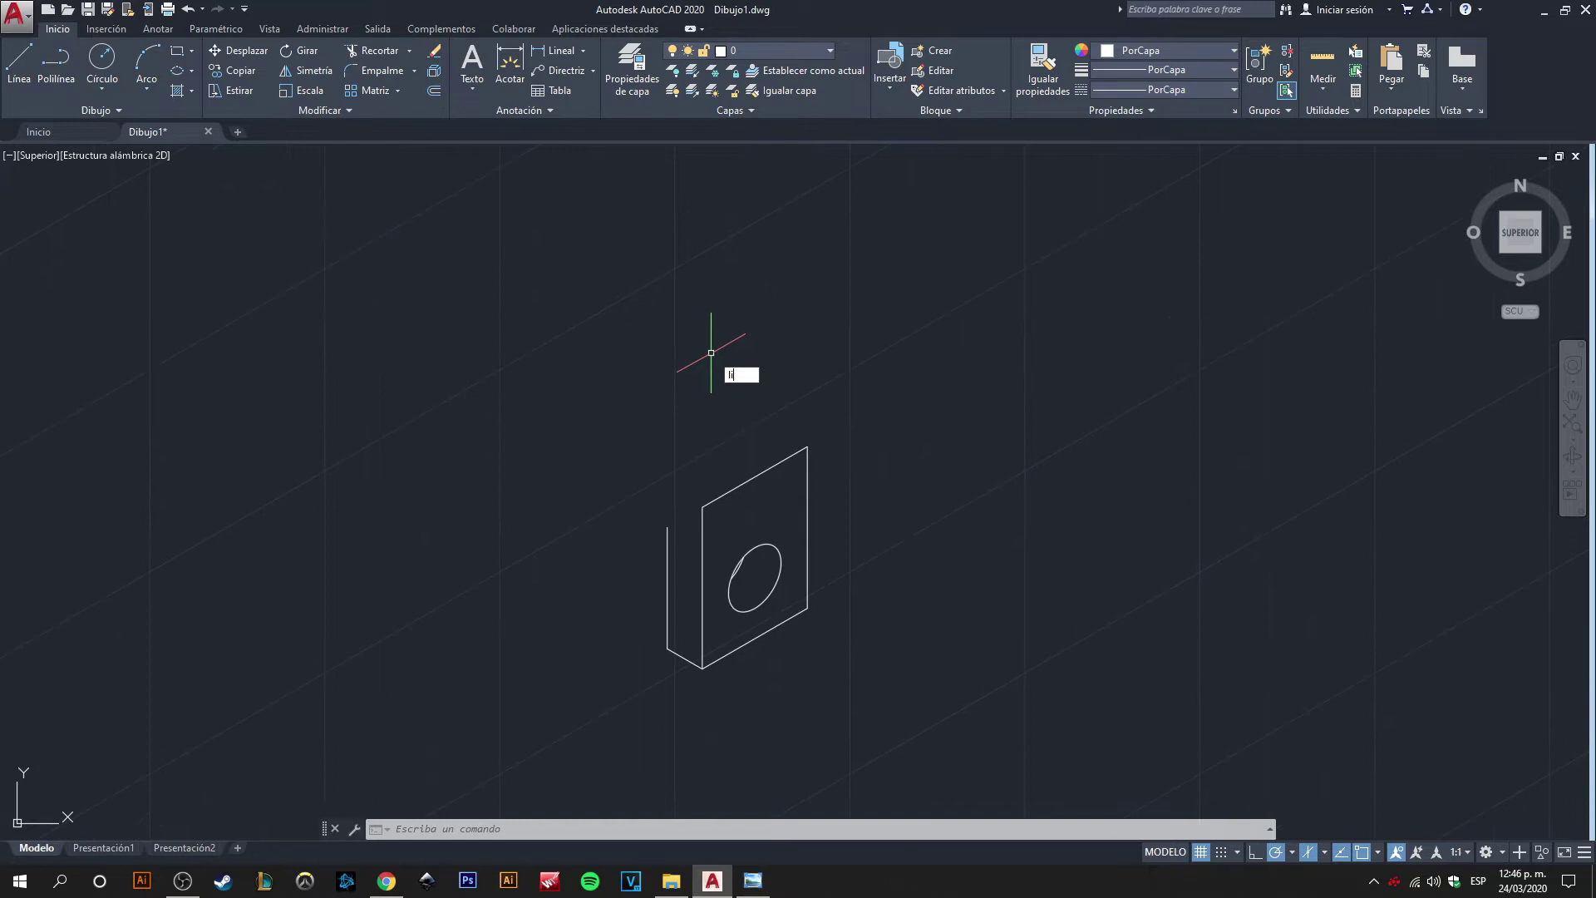
{"action": "key", "text": "Down"}
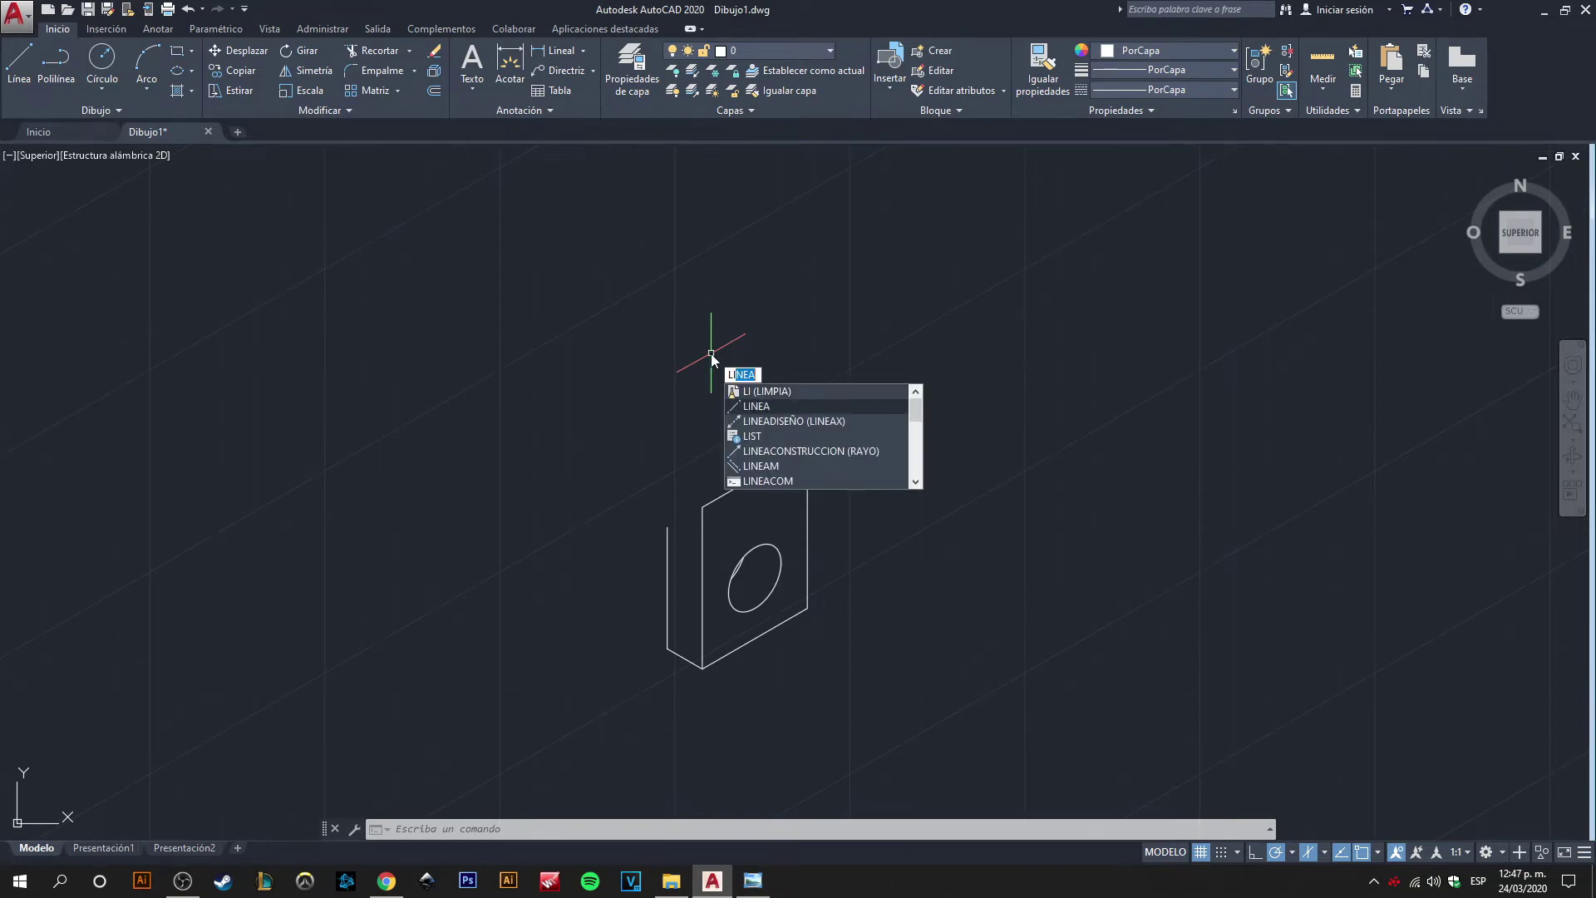
{"action": "key", "text": "Return"}
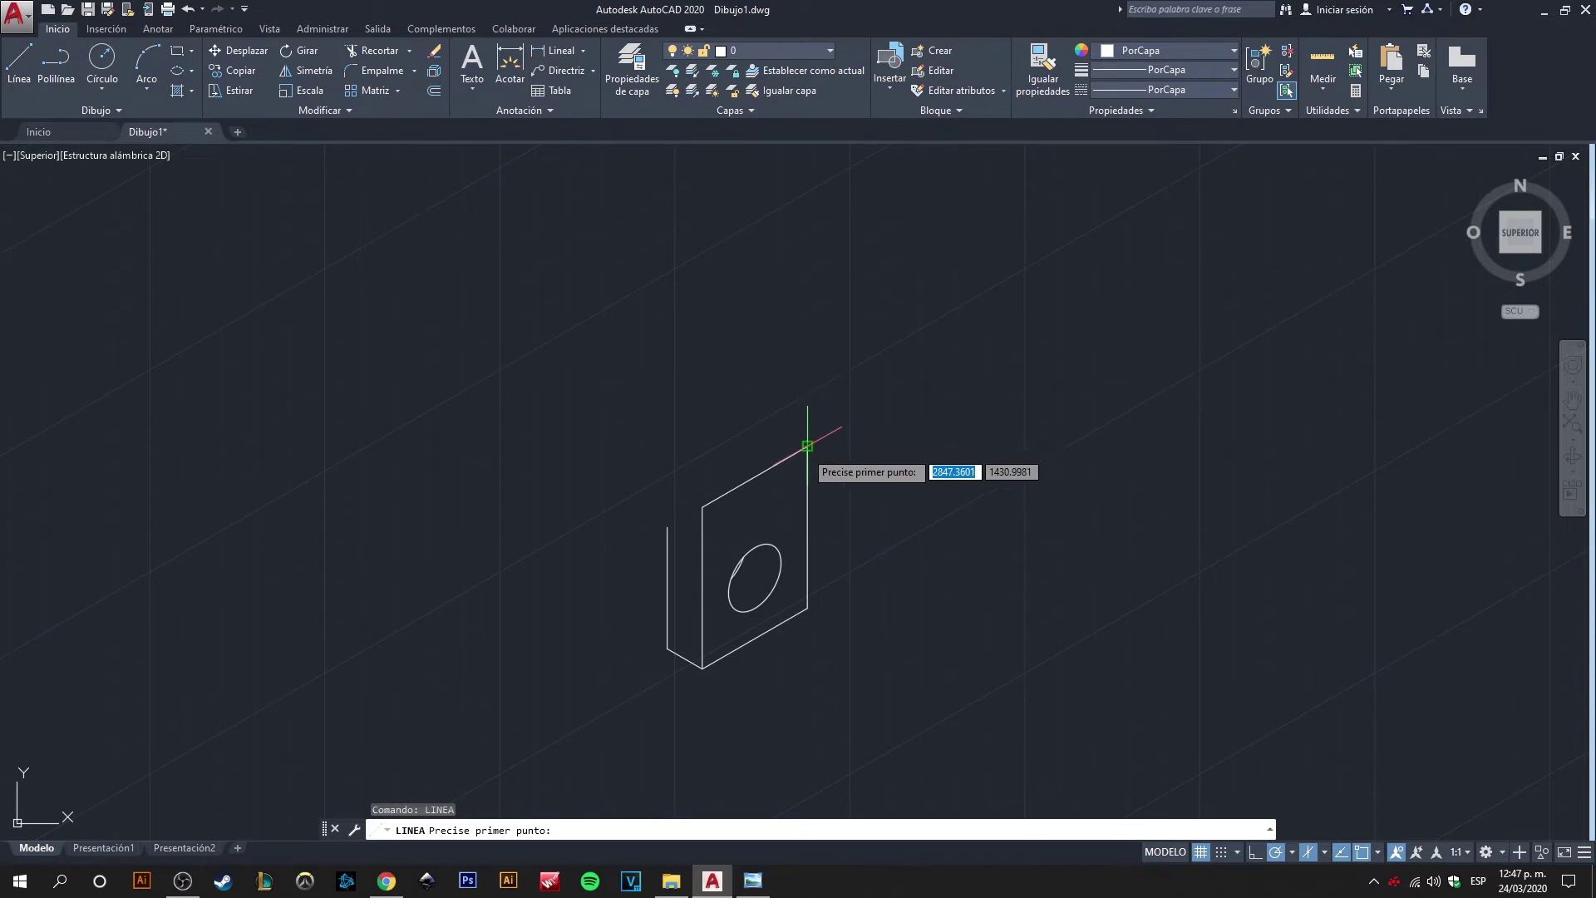
{"action": "left_click", "coordinate": [807, 447]}
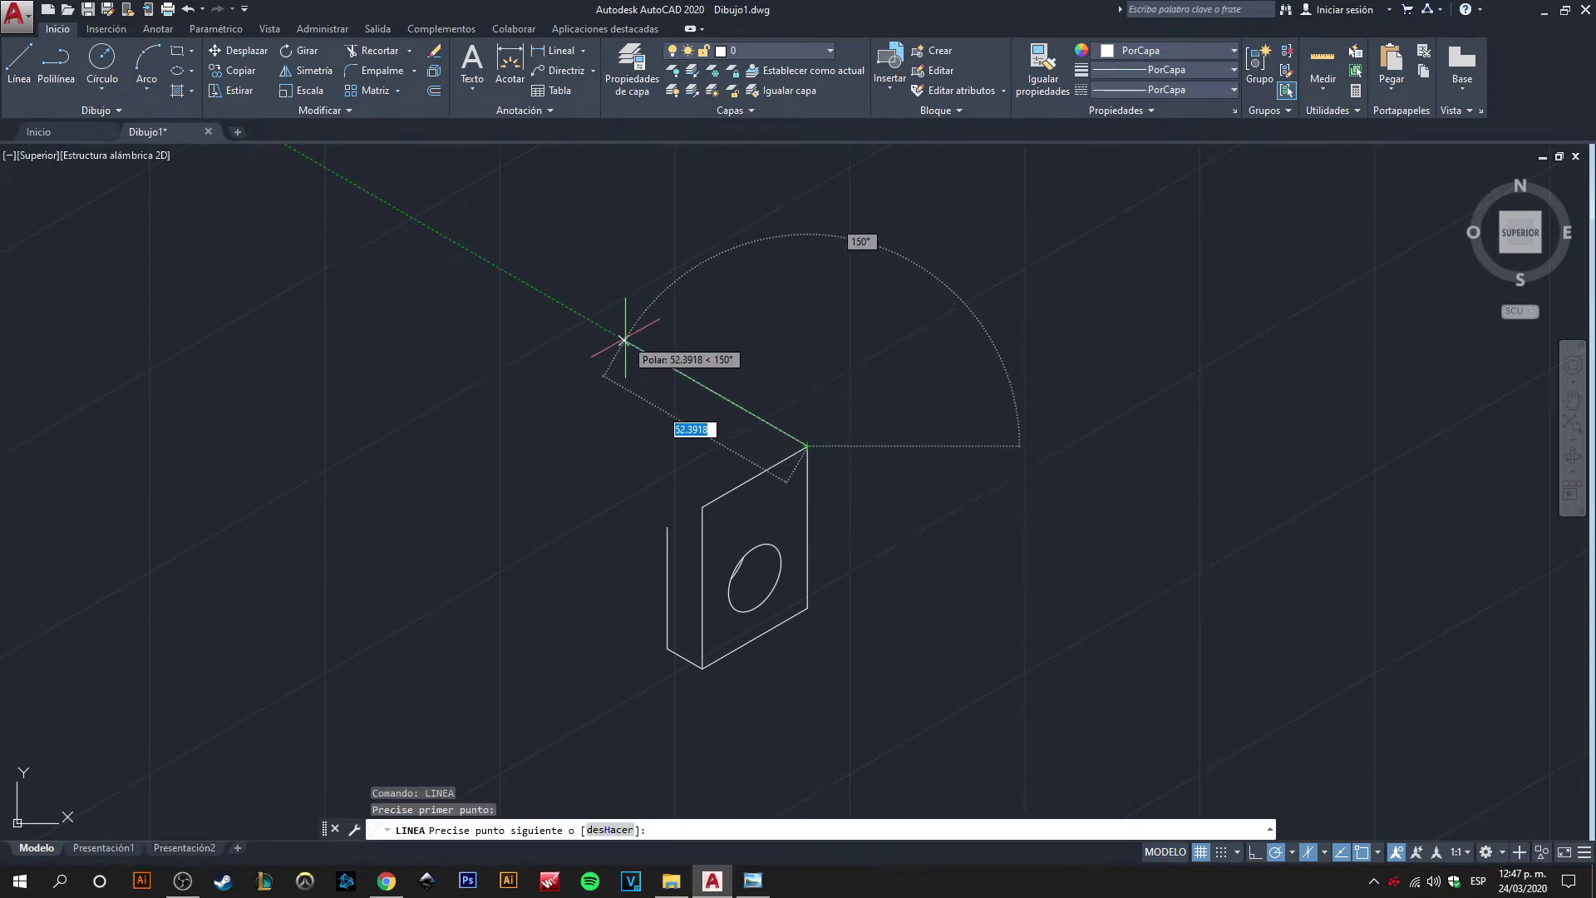
{"action": "type", "text": "80"}
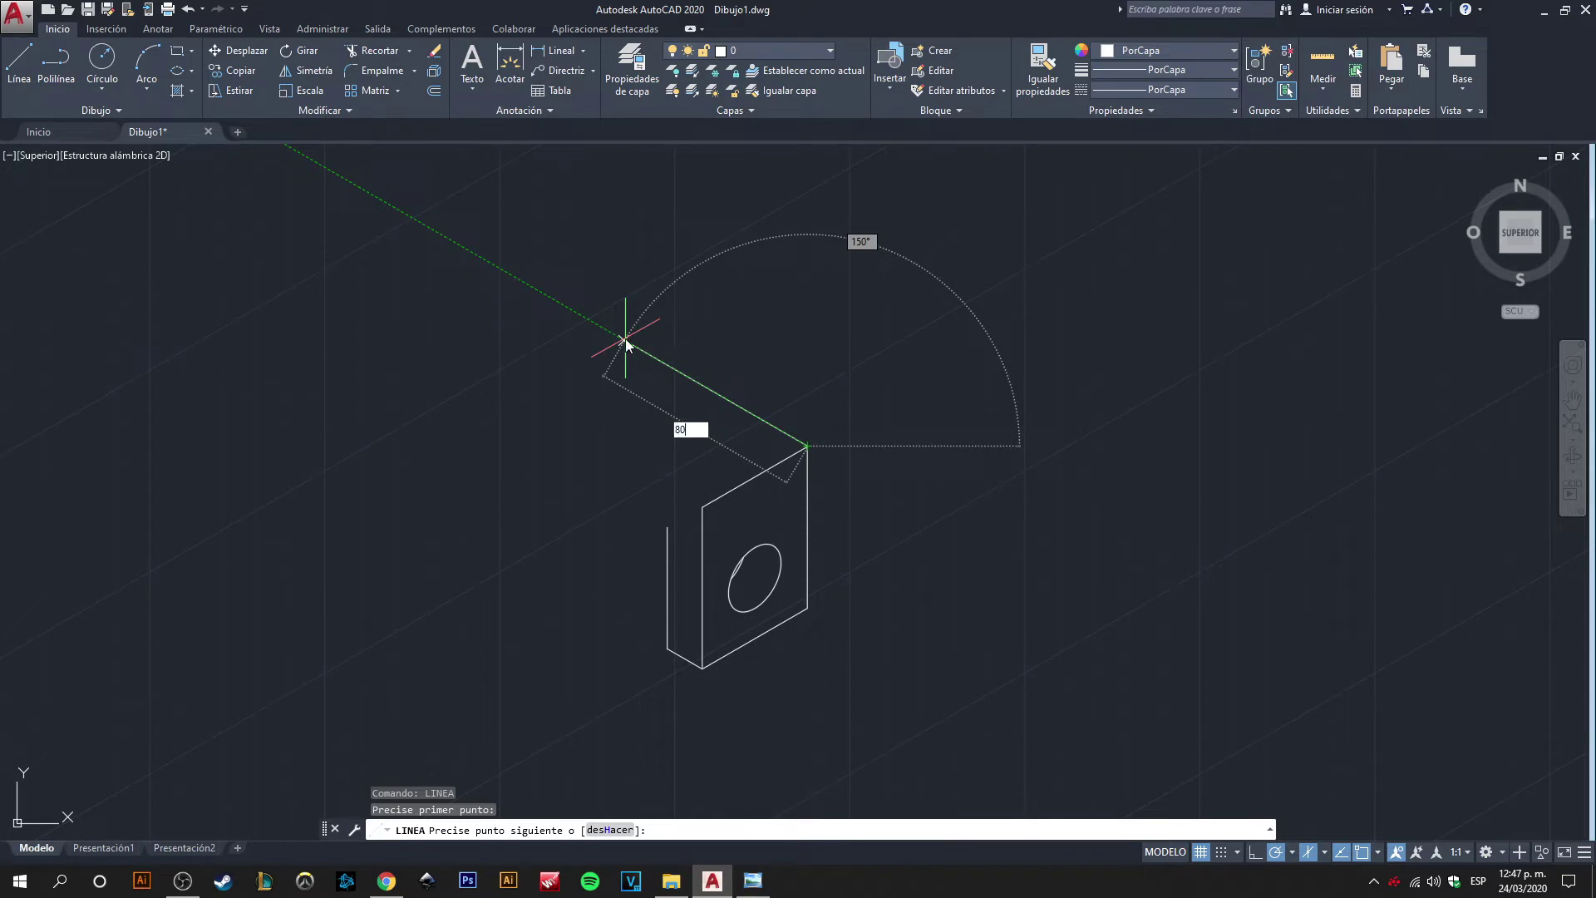
{"action": "key", "text": "Return"}
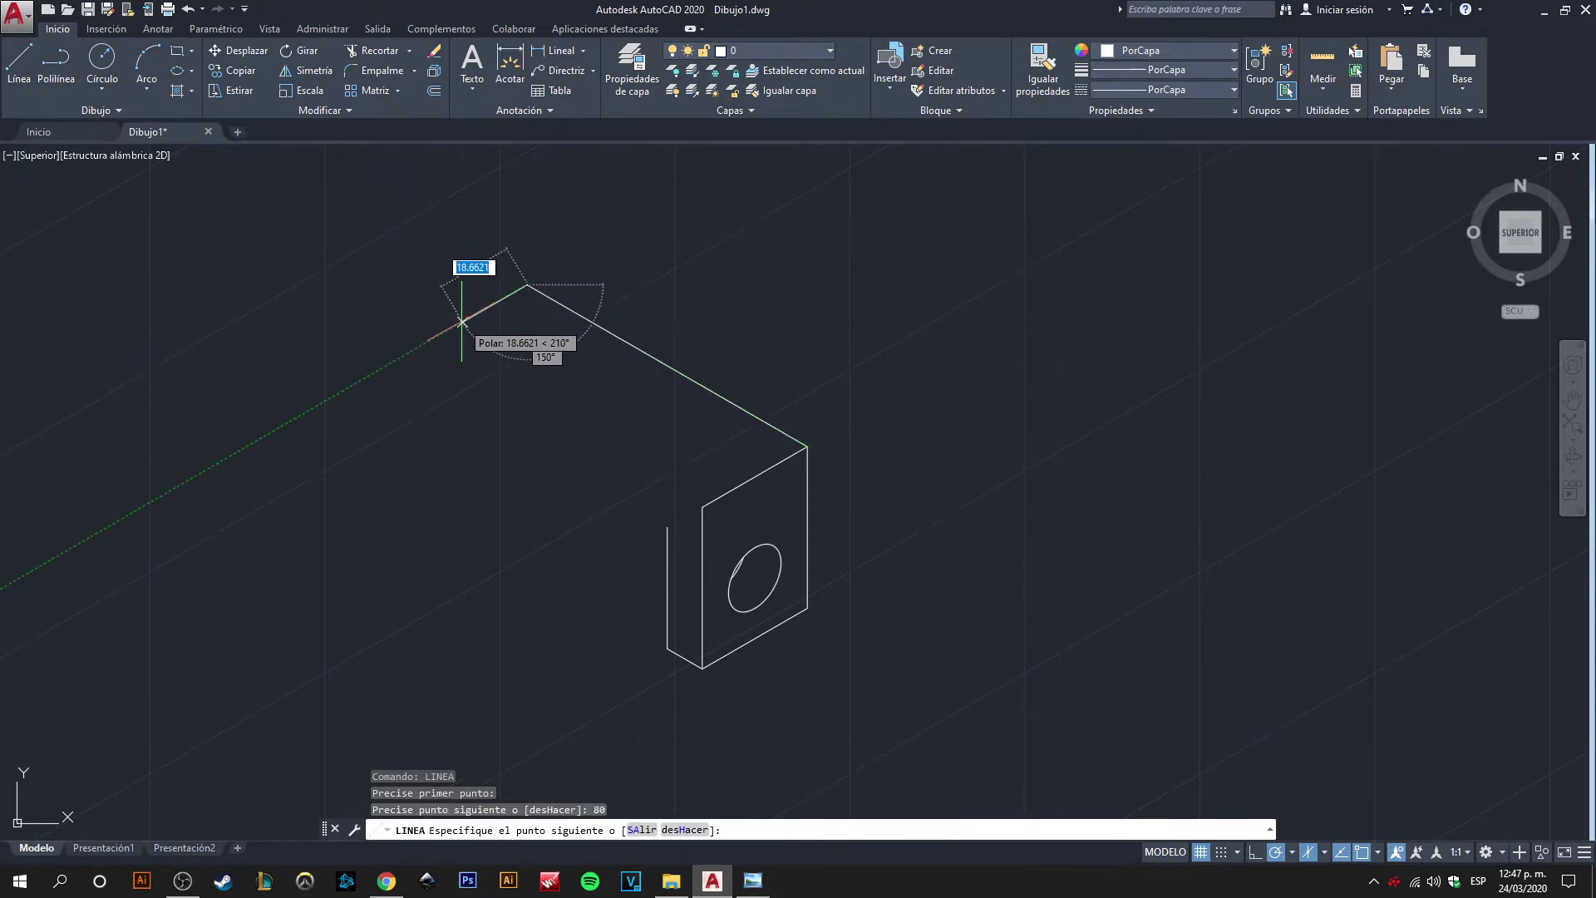
{"action": "key", "text": "Escape"}
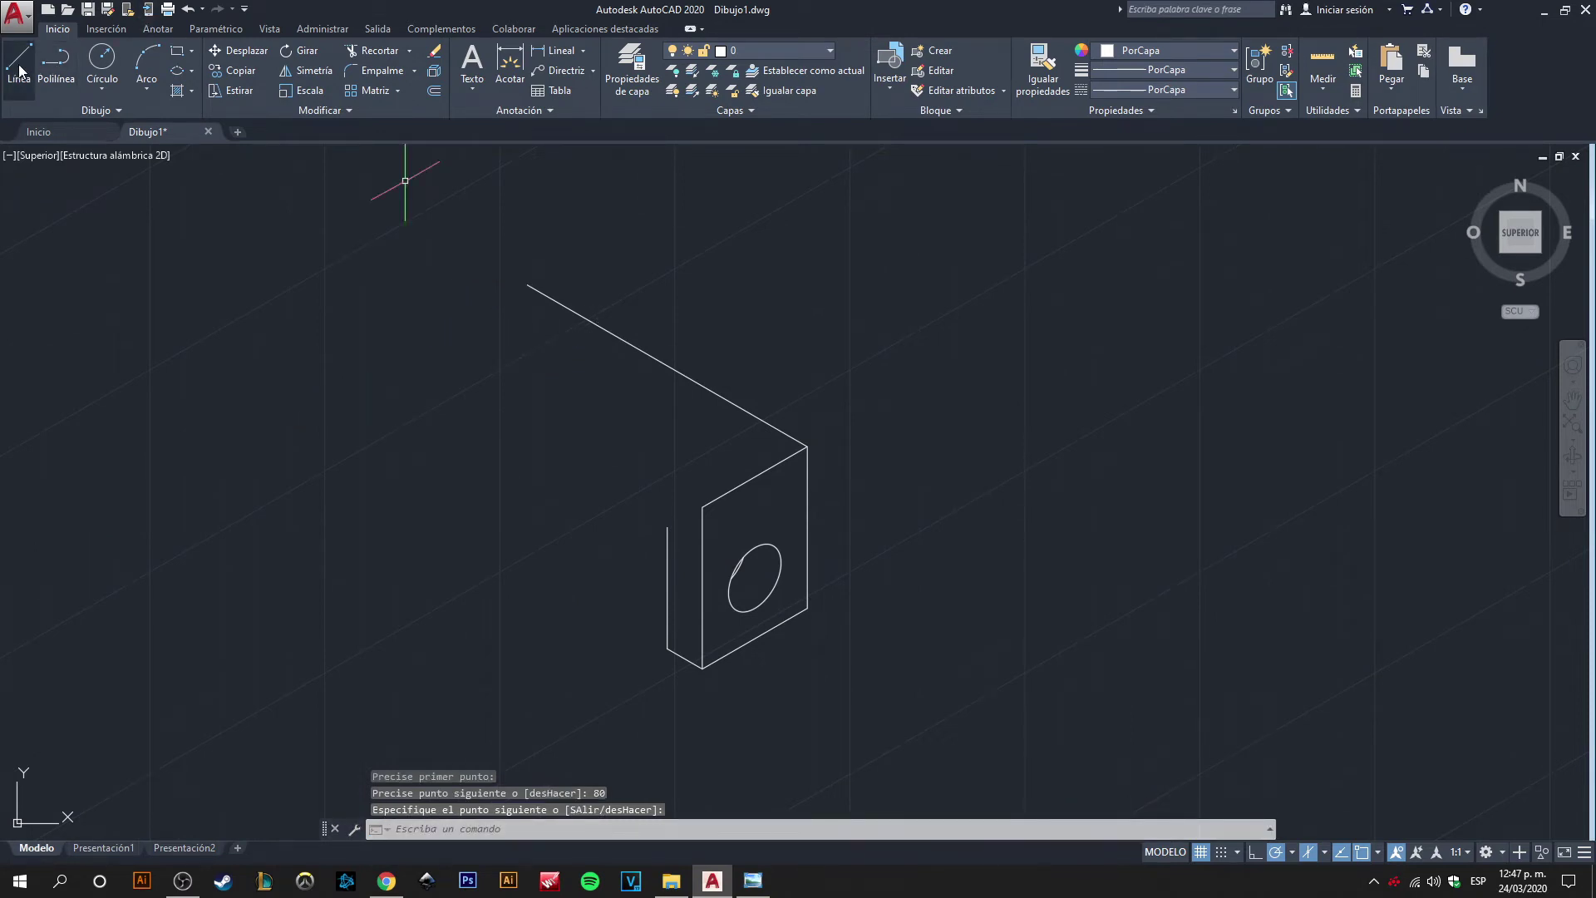
- Draw a parallel 80-unit line from the front face's top-left corner
{"action": "left_click", "coordinate": [20, 66]}
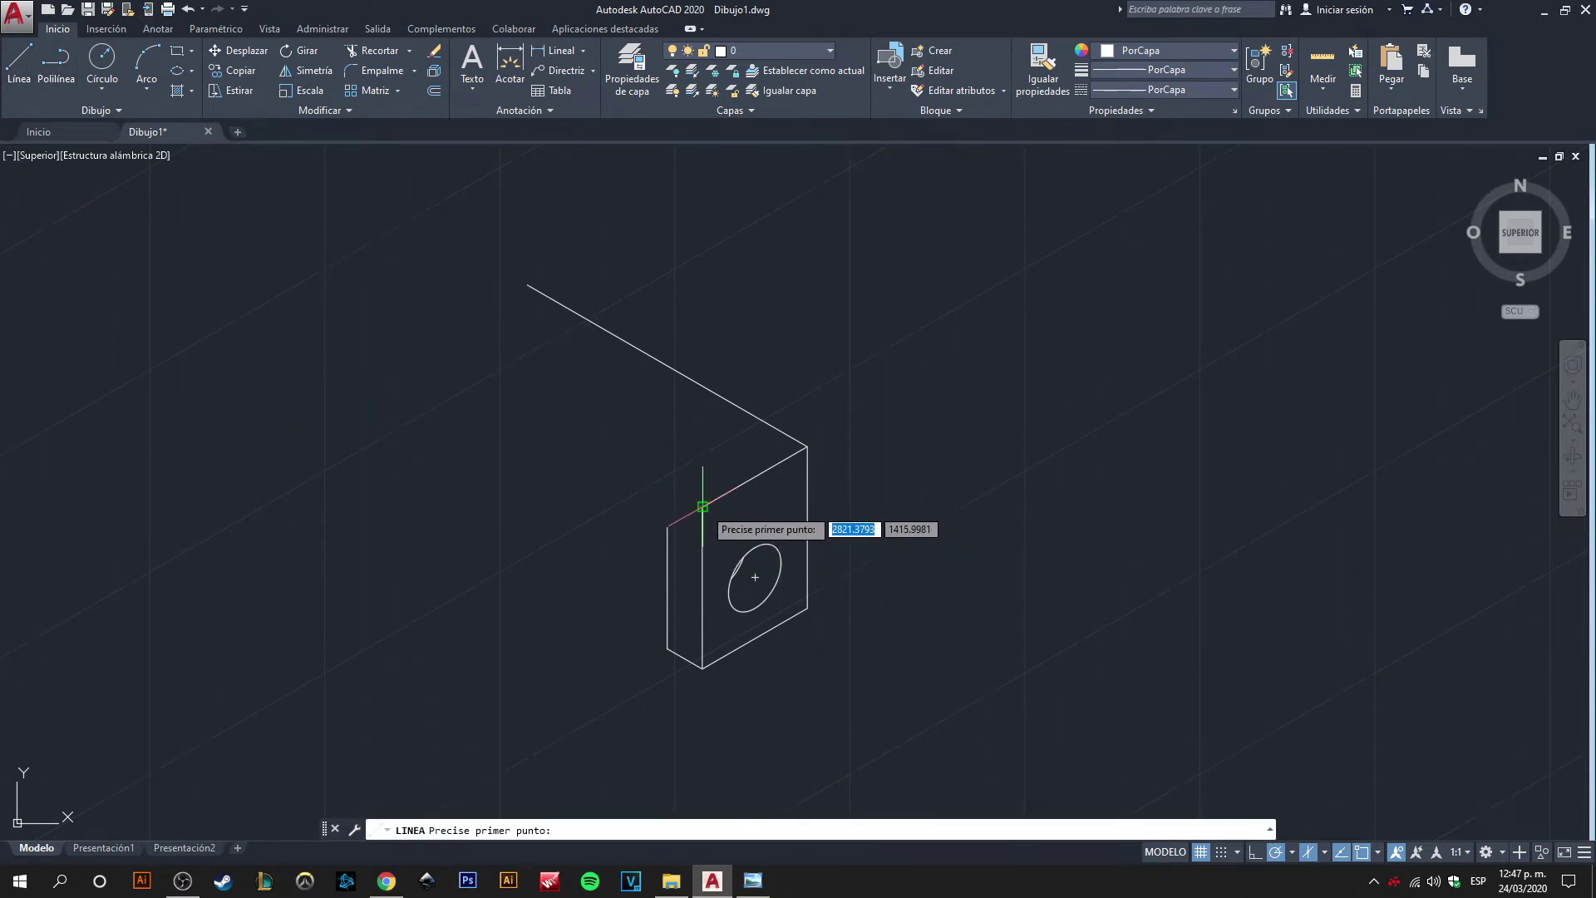
{"action": "left_click", "coordinate": [702, 507]}
{"action": "type", "text": "80"}
{"action": "key", "text": "Return"}
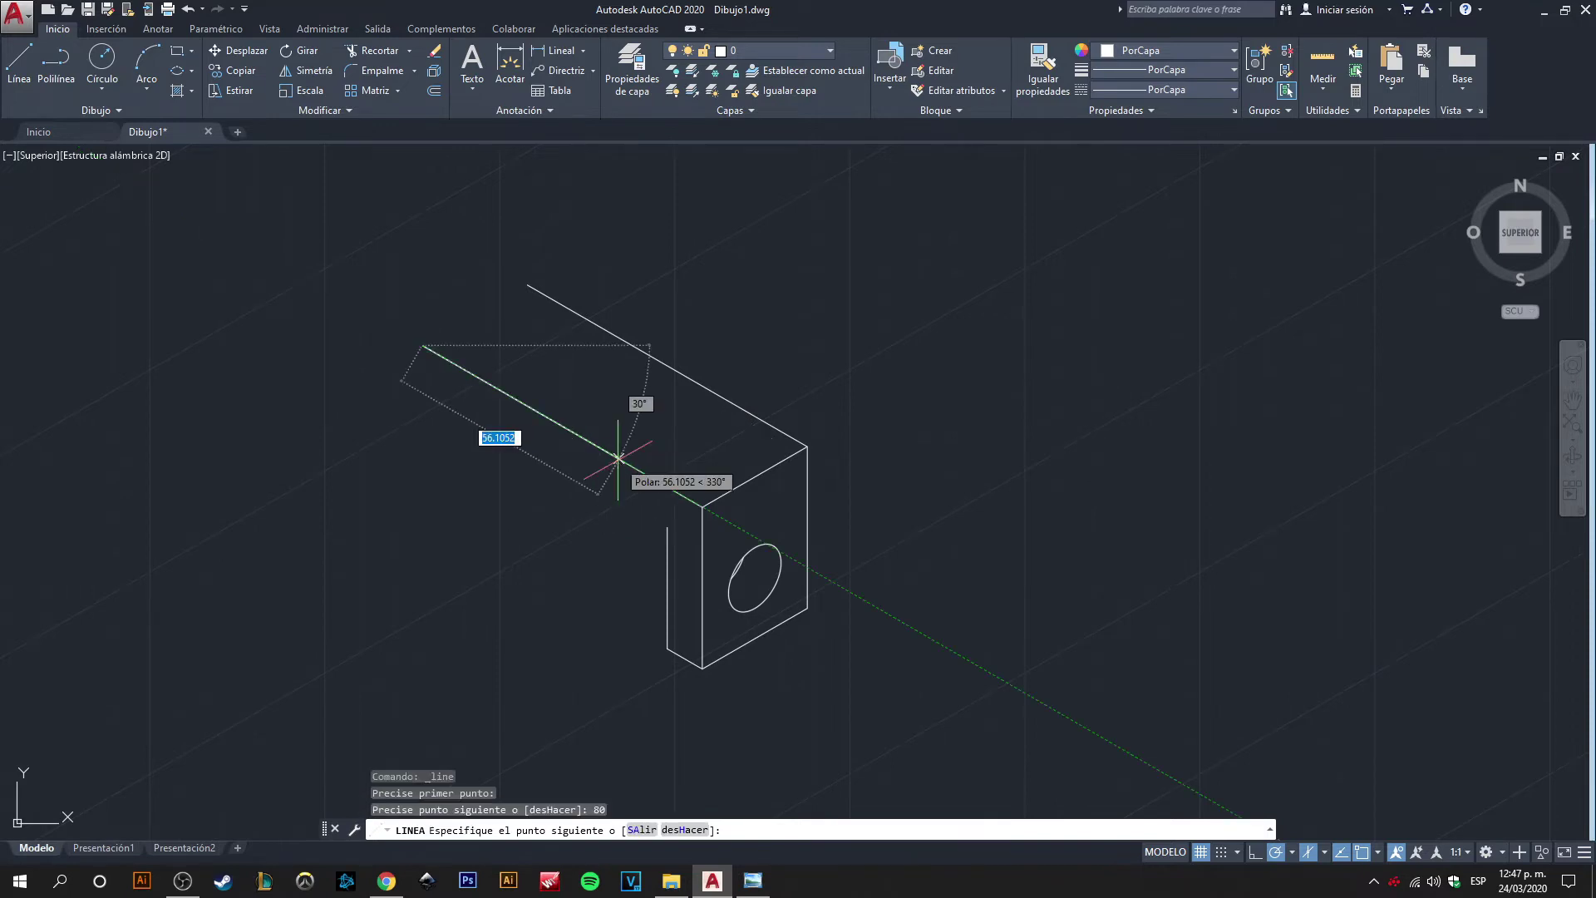
{"action": "key", "text": "Return"}
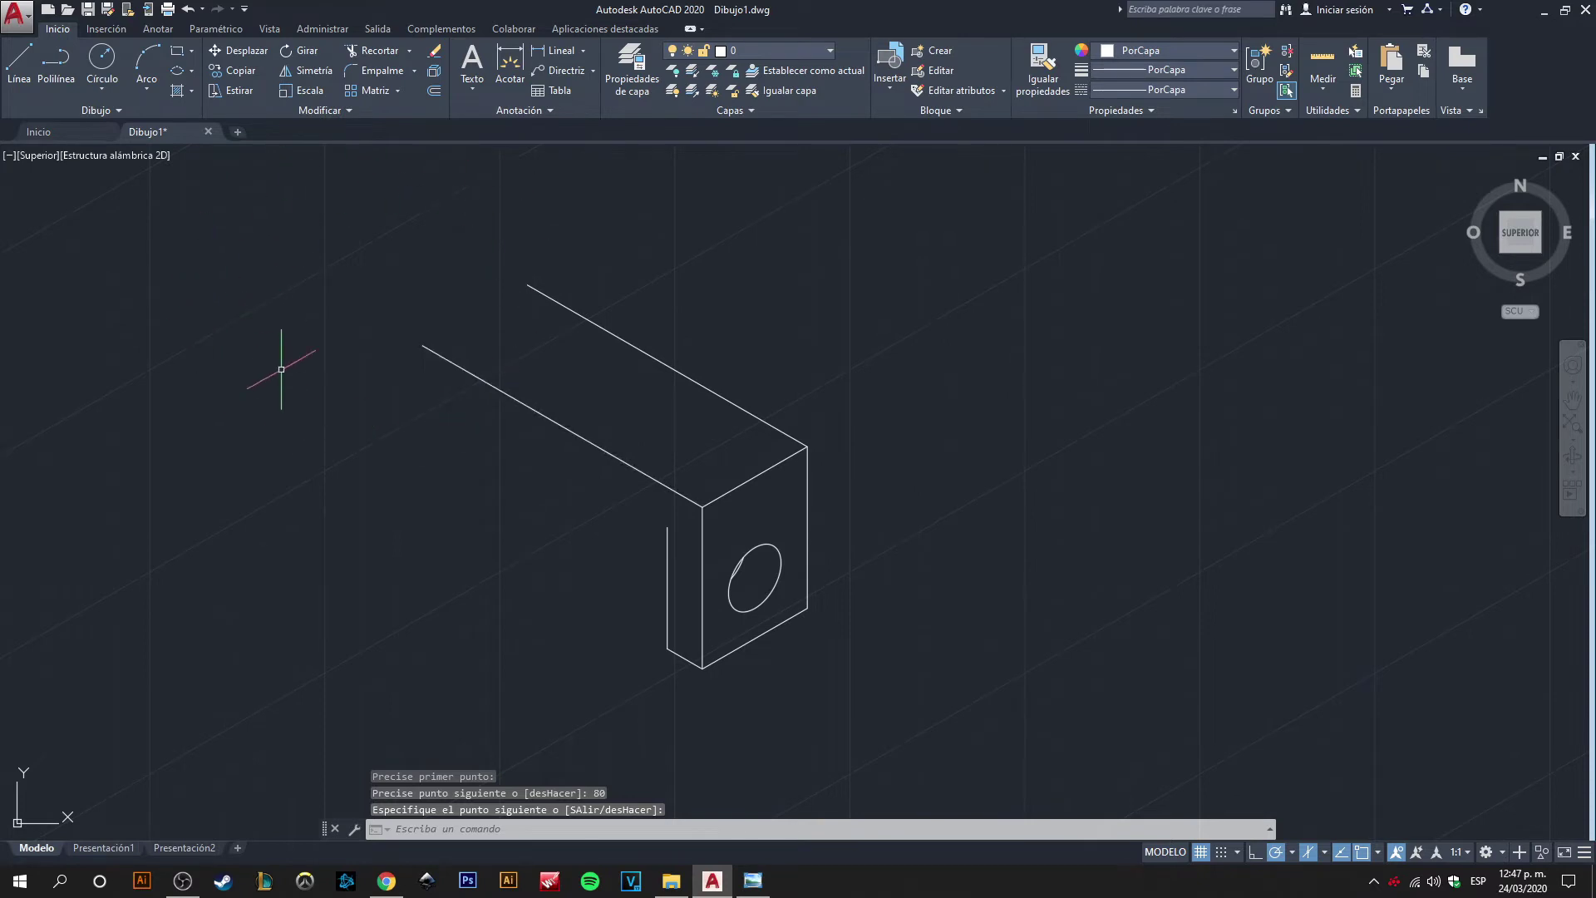
- Draw a 70-unit line back from the short vertical edge's top, then check the reference plan
{"action": "middle_click_drag", "start_coordinate": [434, 307], "coordinate": [495, 319]}
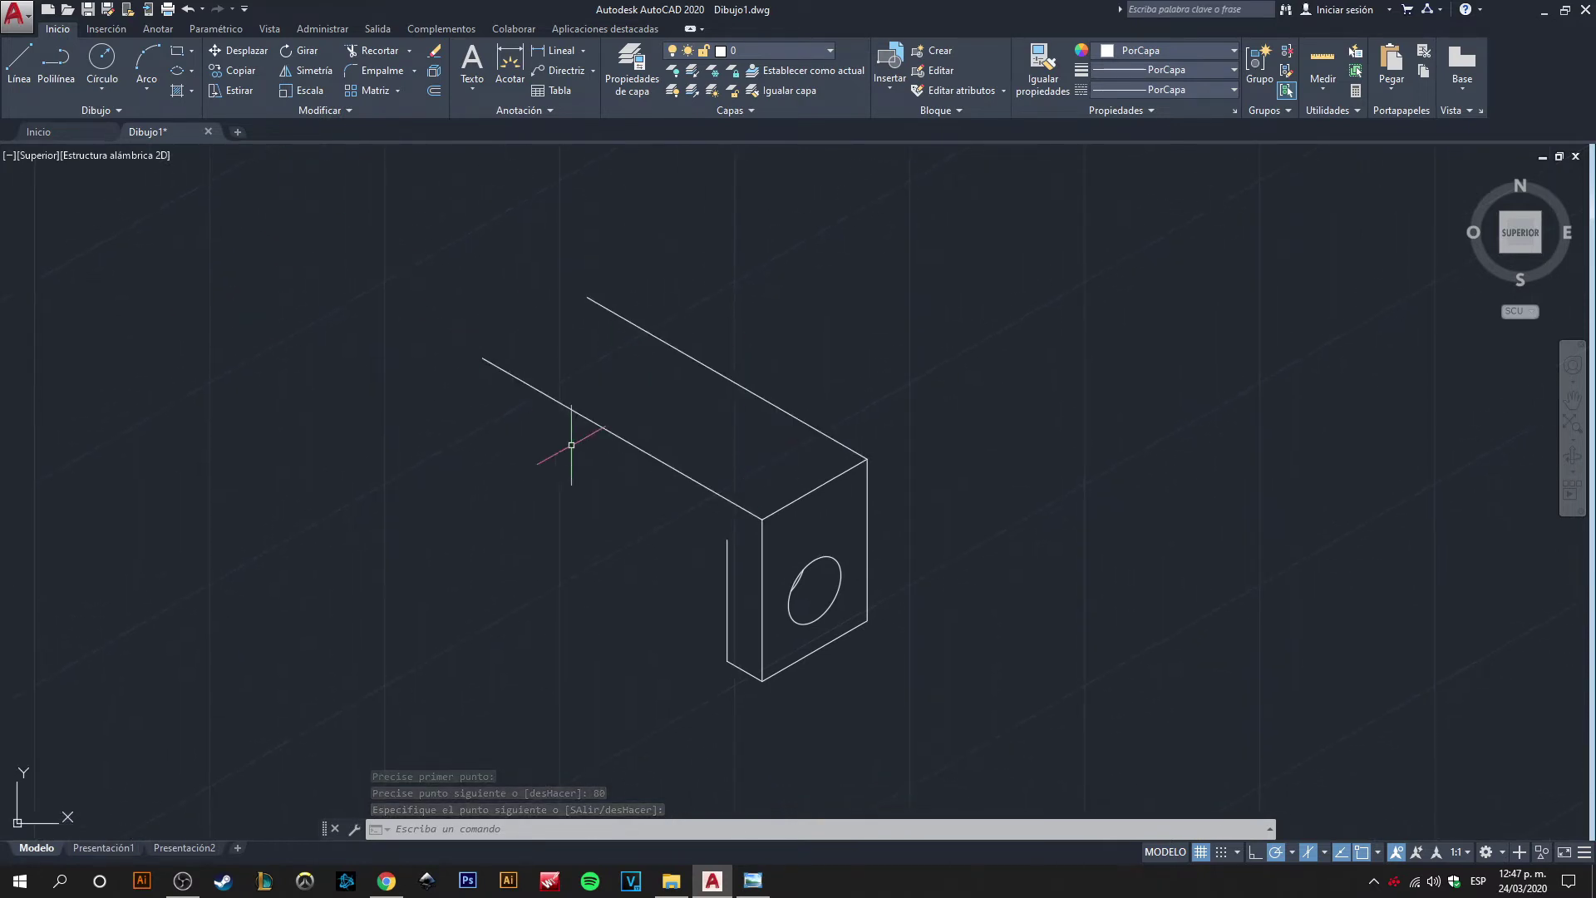
{"action": "left_click", "coordinate": [19, 64]}
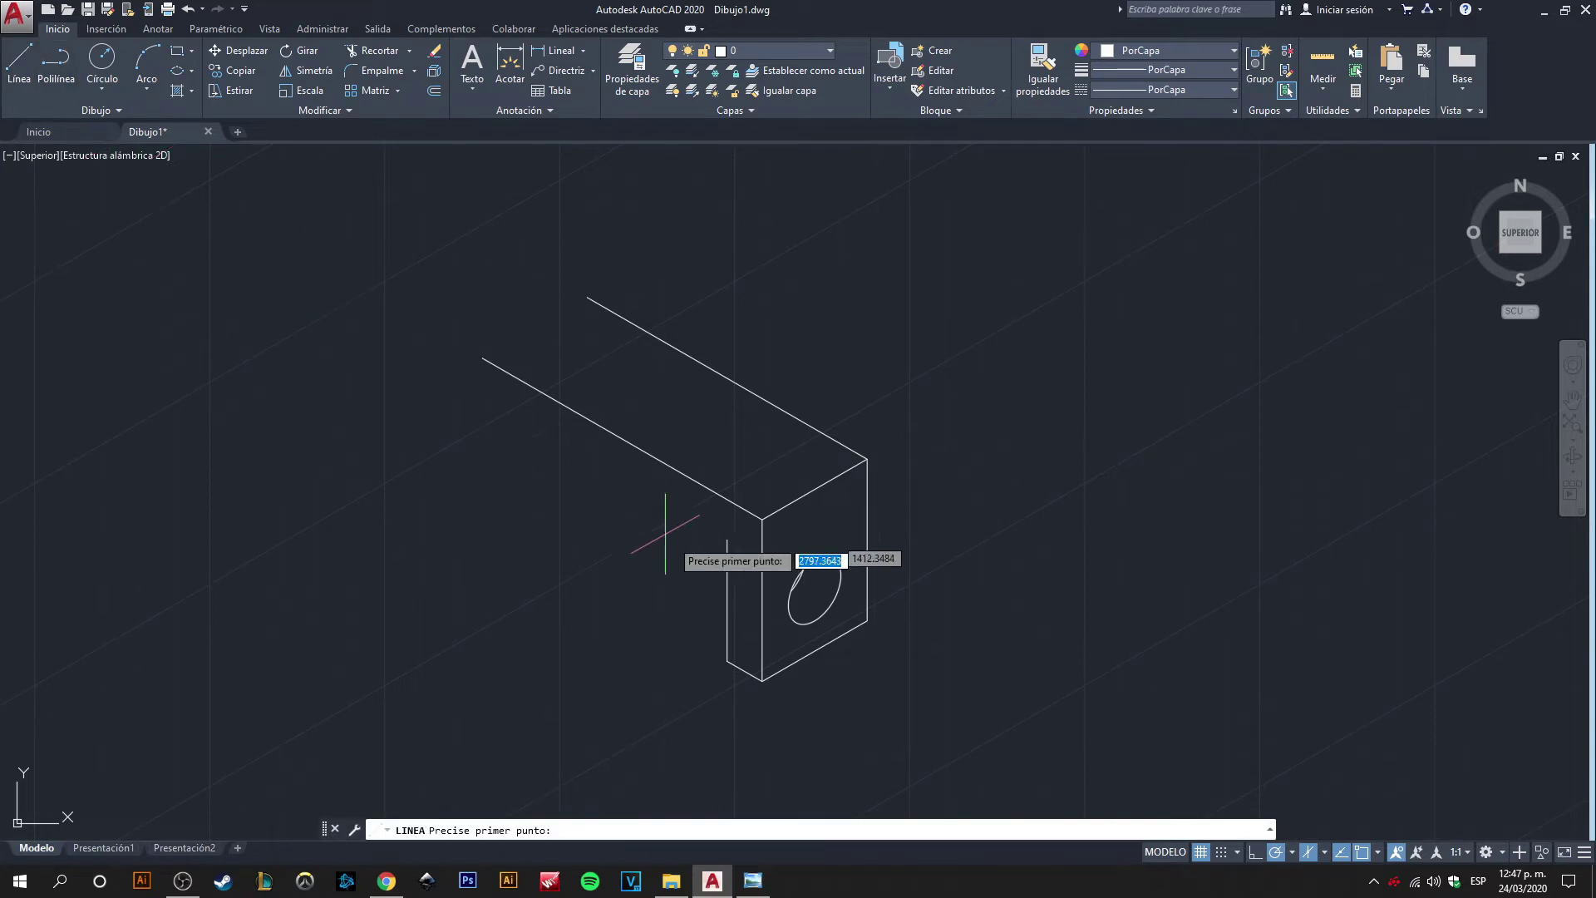
{"action": "left_click", "coordinate": [727, 540]}
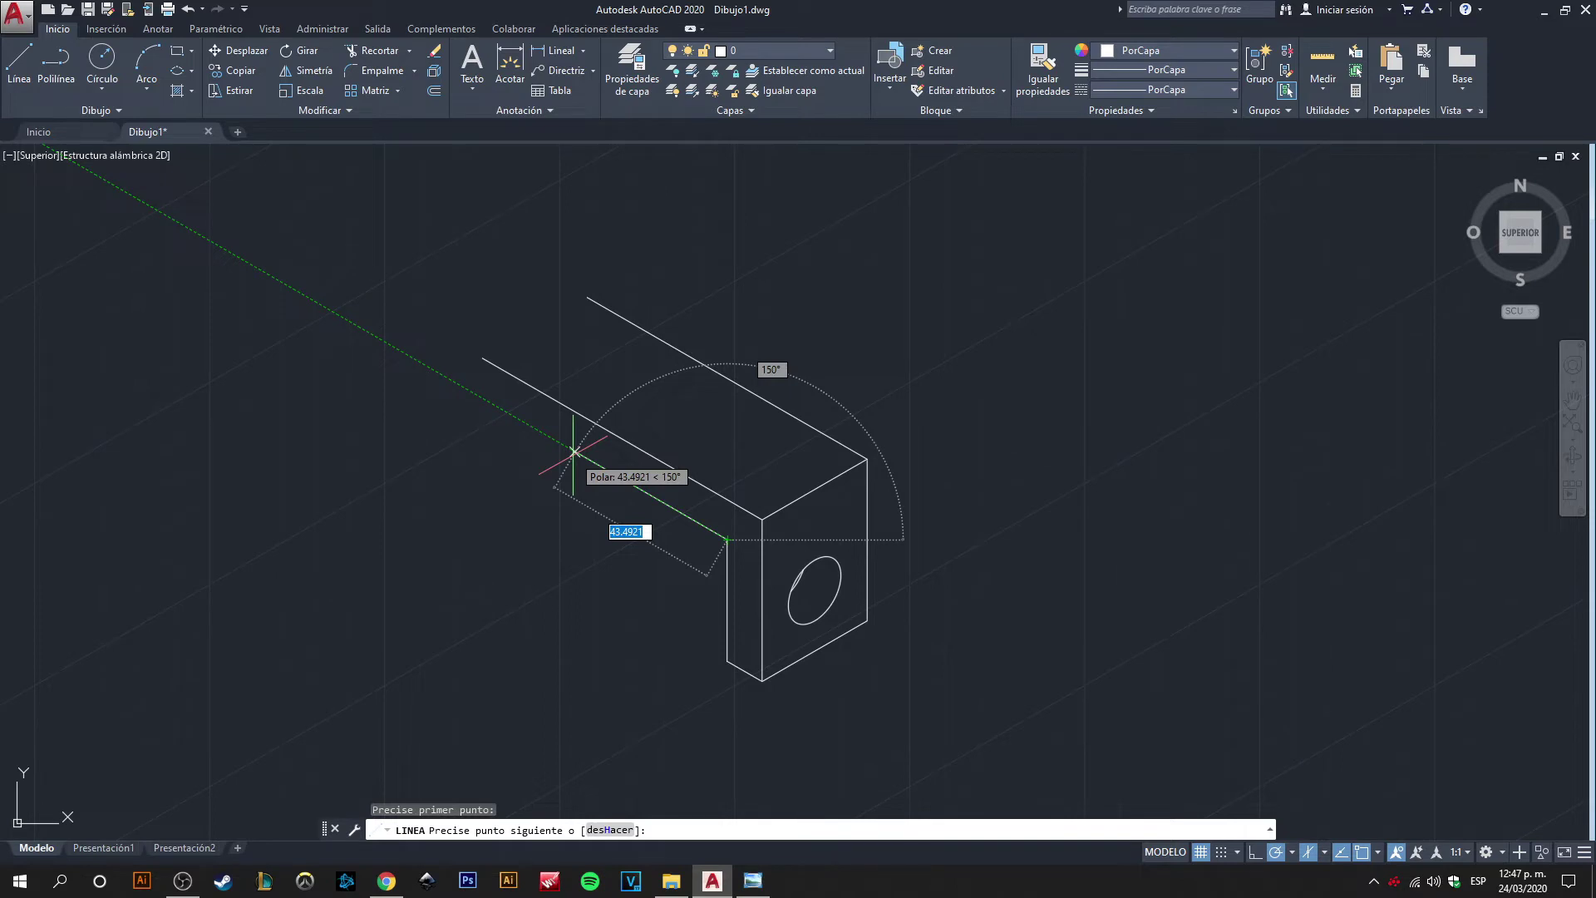
{"action": "type", "text": "70"}
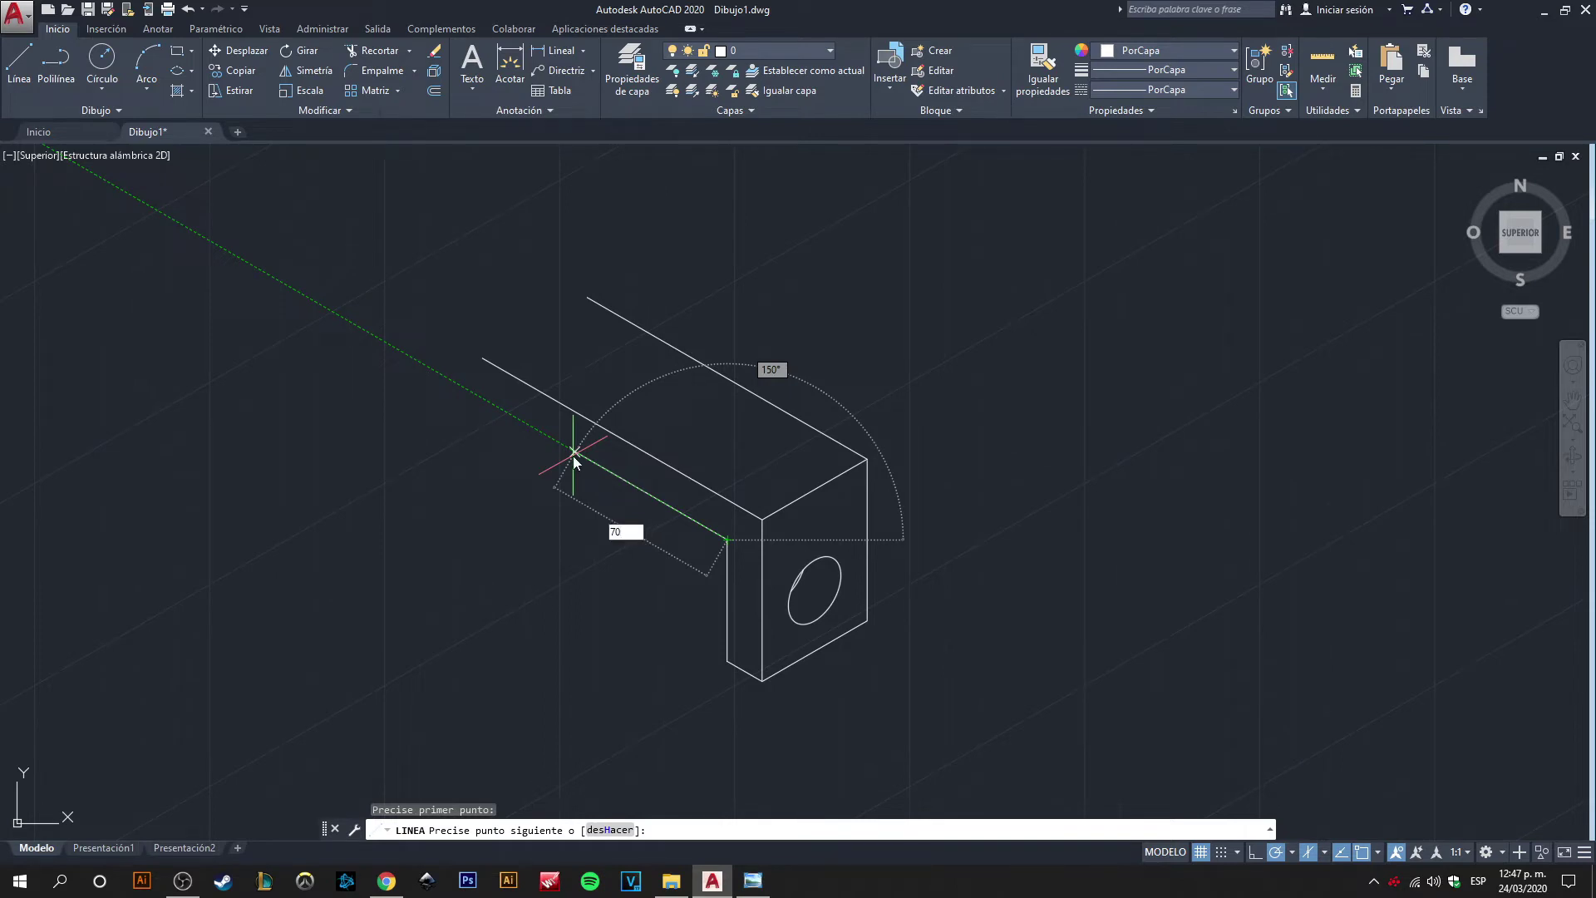
{"action": "key", "text": "Return"}
{"action": "key", "text": "Return"}
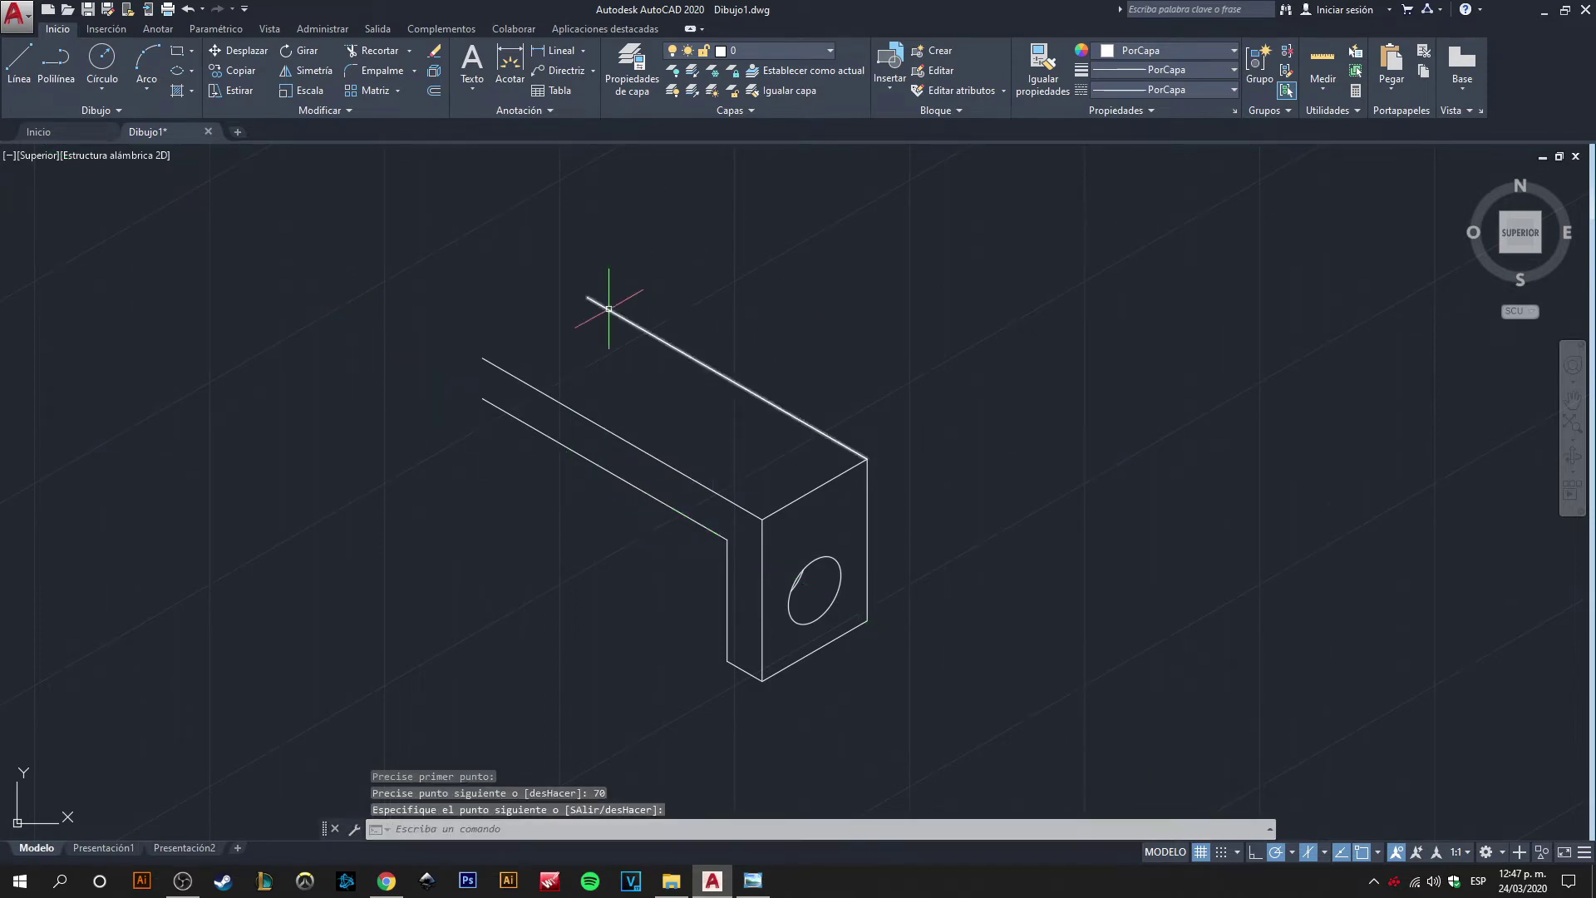
{"action": "key", "text": "alt+Tab"}
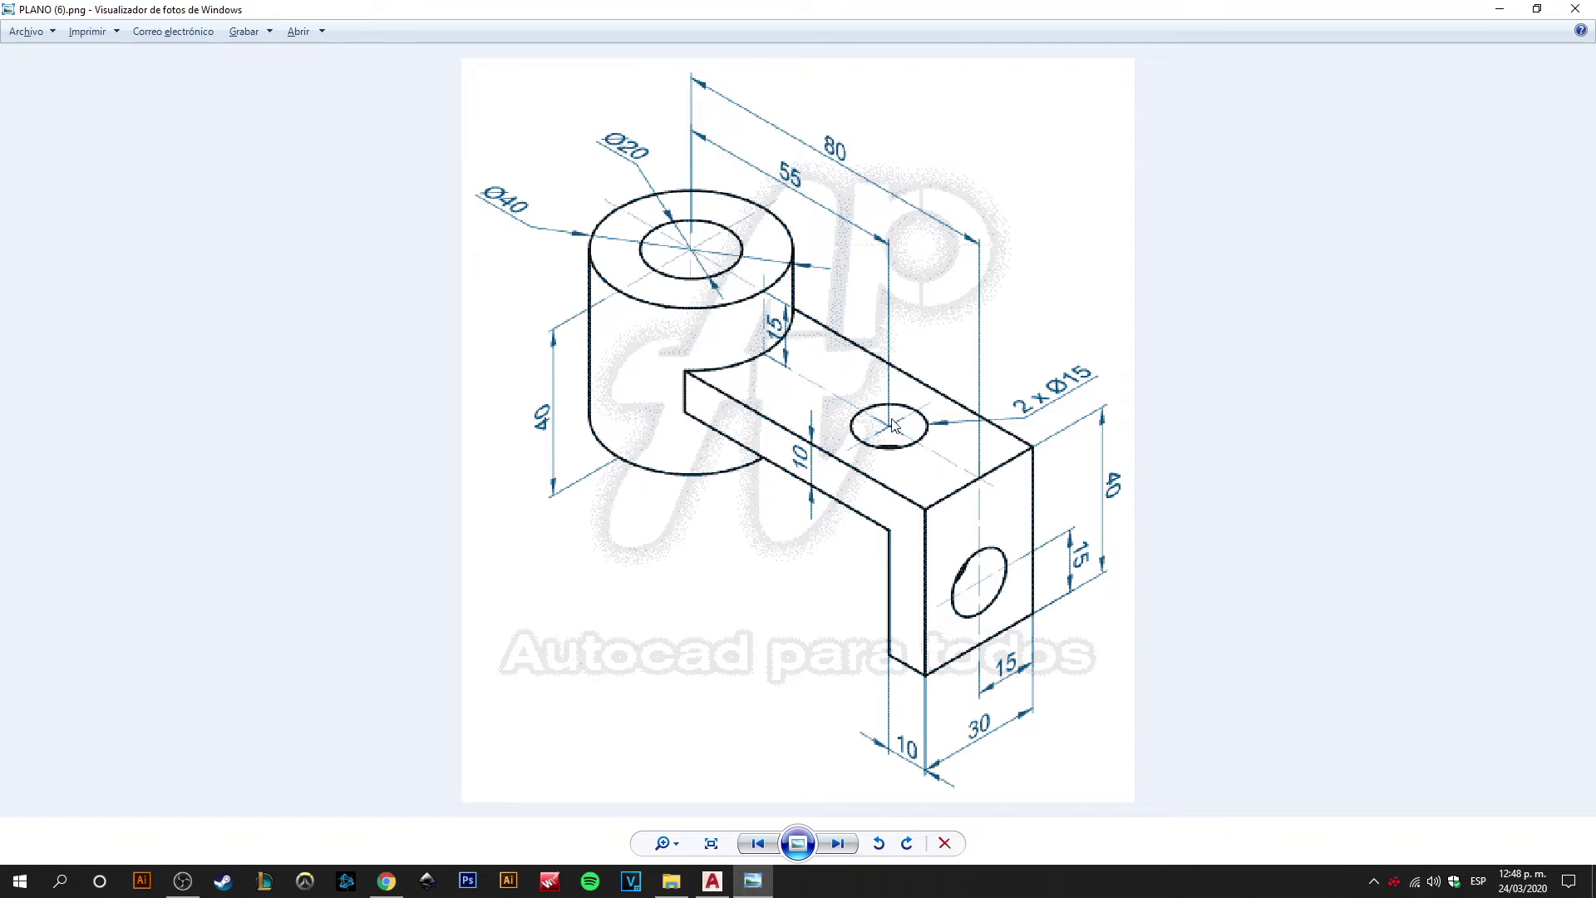
{"action": "key", "text": "alt+Tab"}
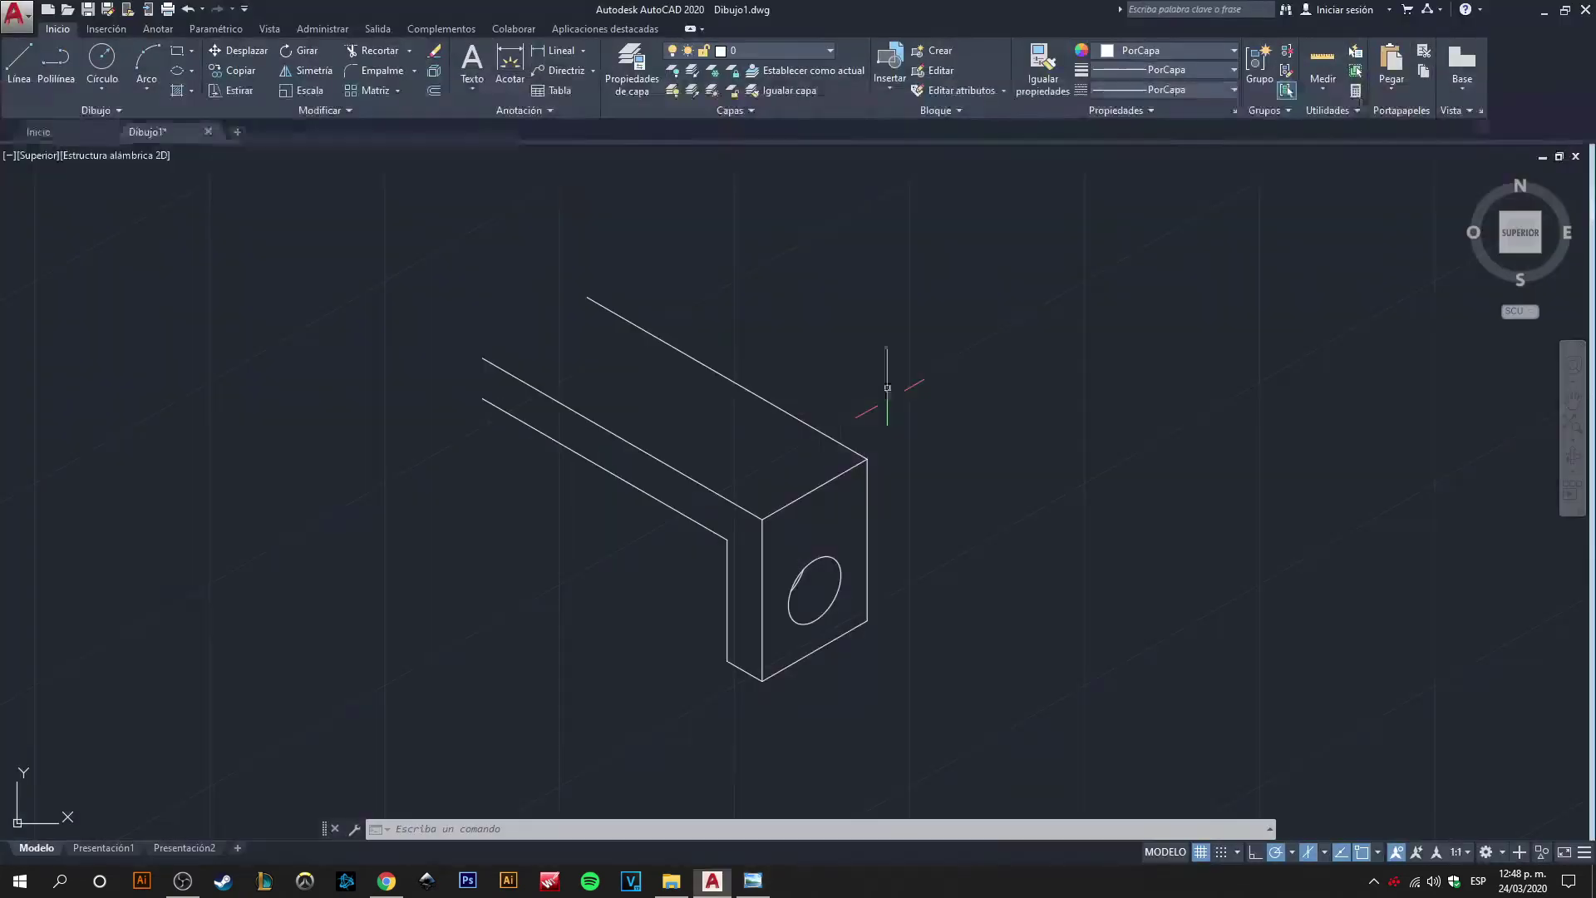
- Draw the edges closing off the far end of the bracket arm
{"action": "left_click", "coordinate": [24, 69]}
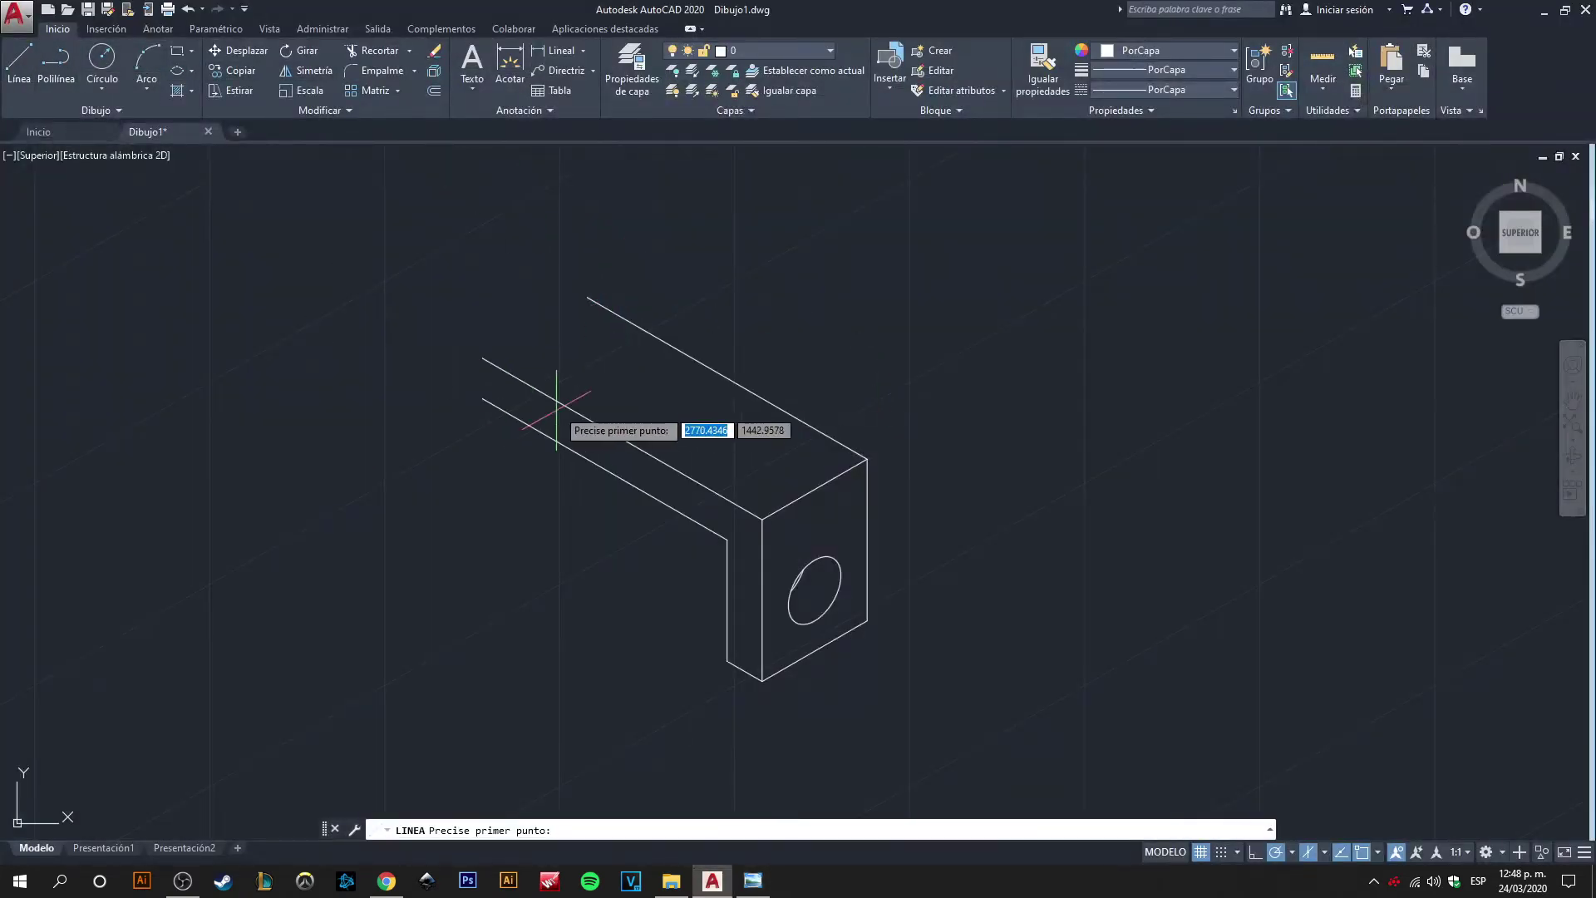
{"action": "left_click", "coordinate": [586, 297]}
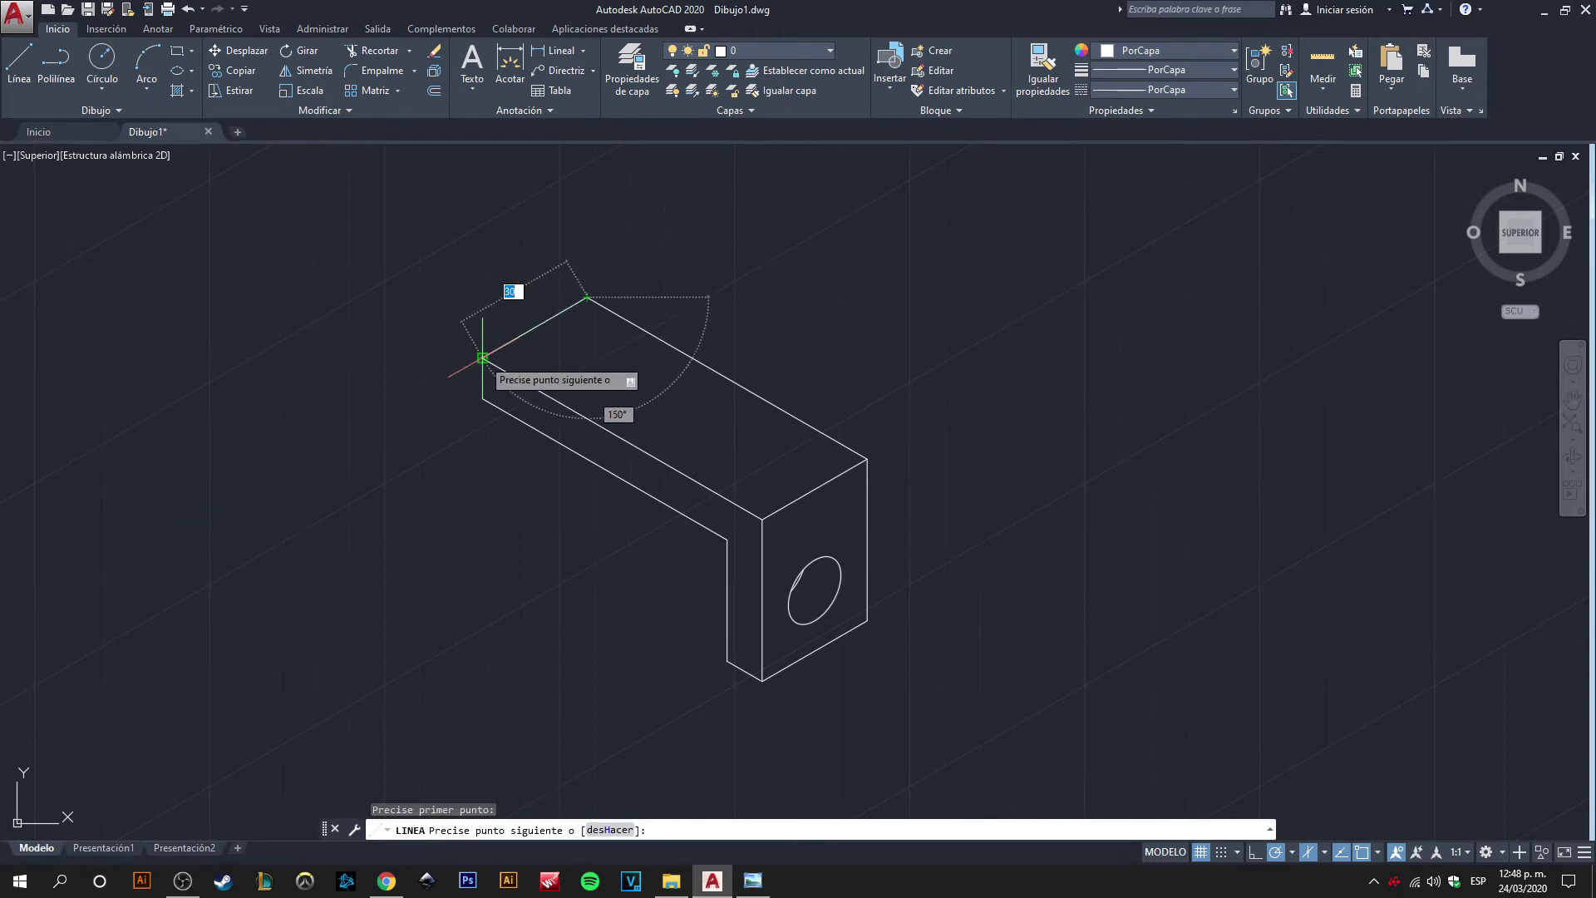
{"action": "left_click", "coordinate": [482, 357]}
{"action": "key", "text": "Escape"}
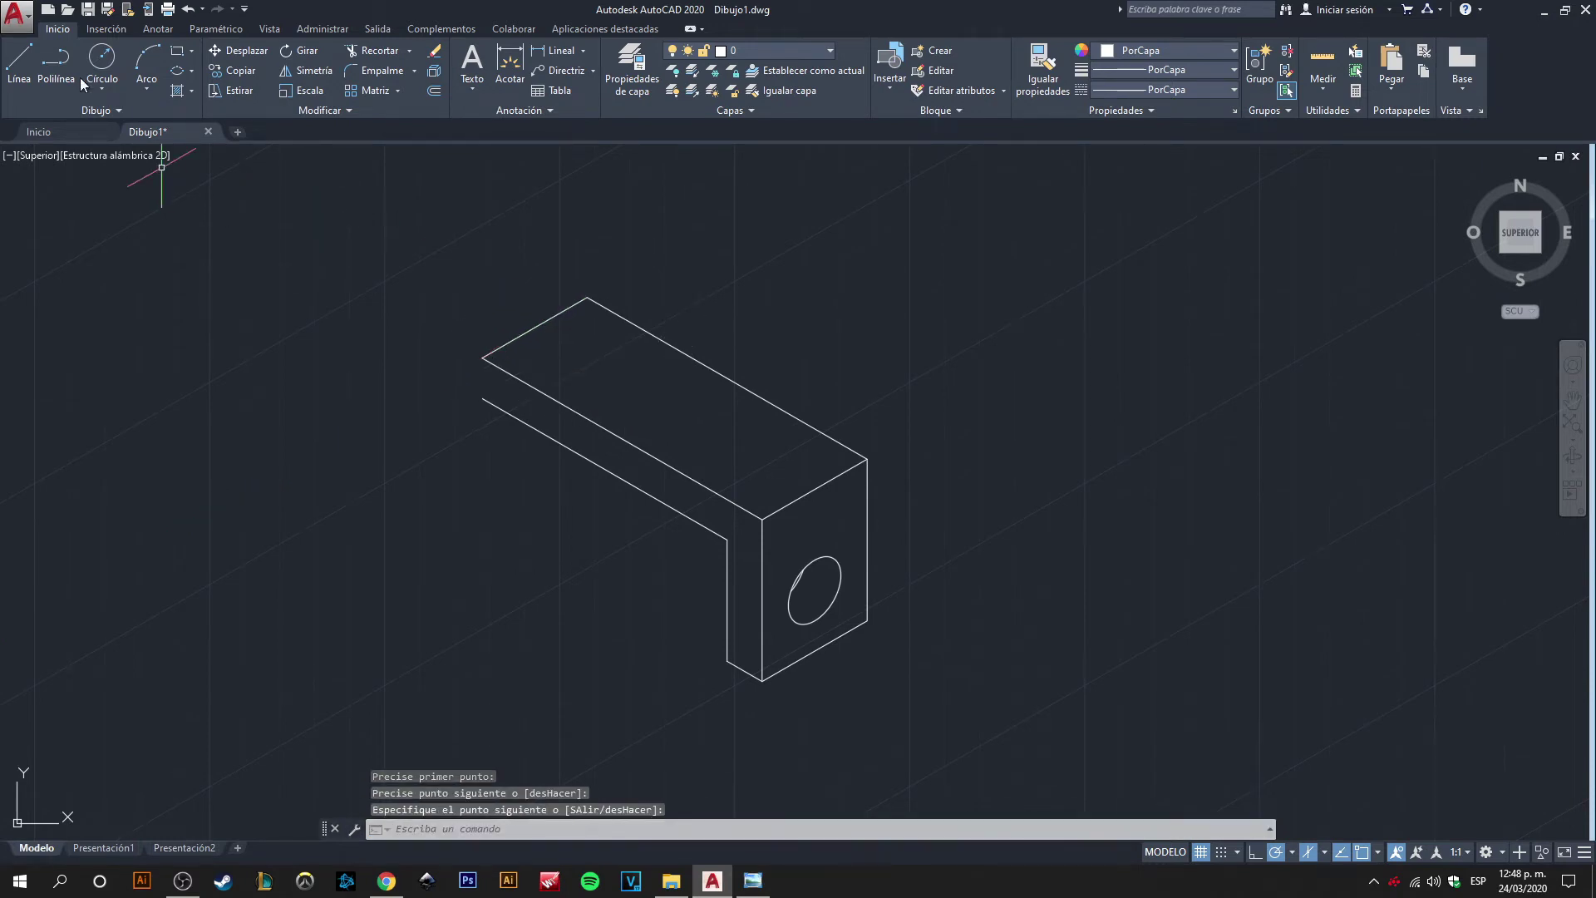
{"action": "left_click", "coordinate": [19, 60]}
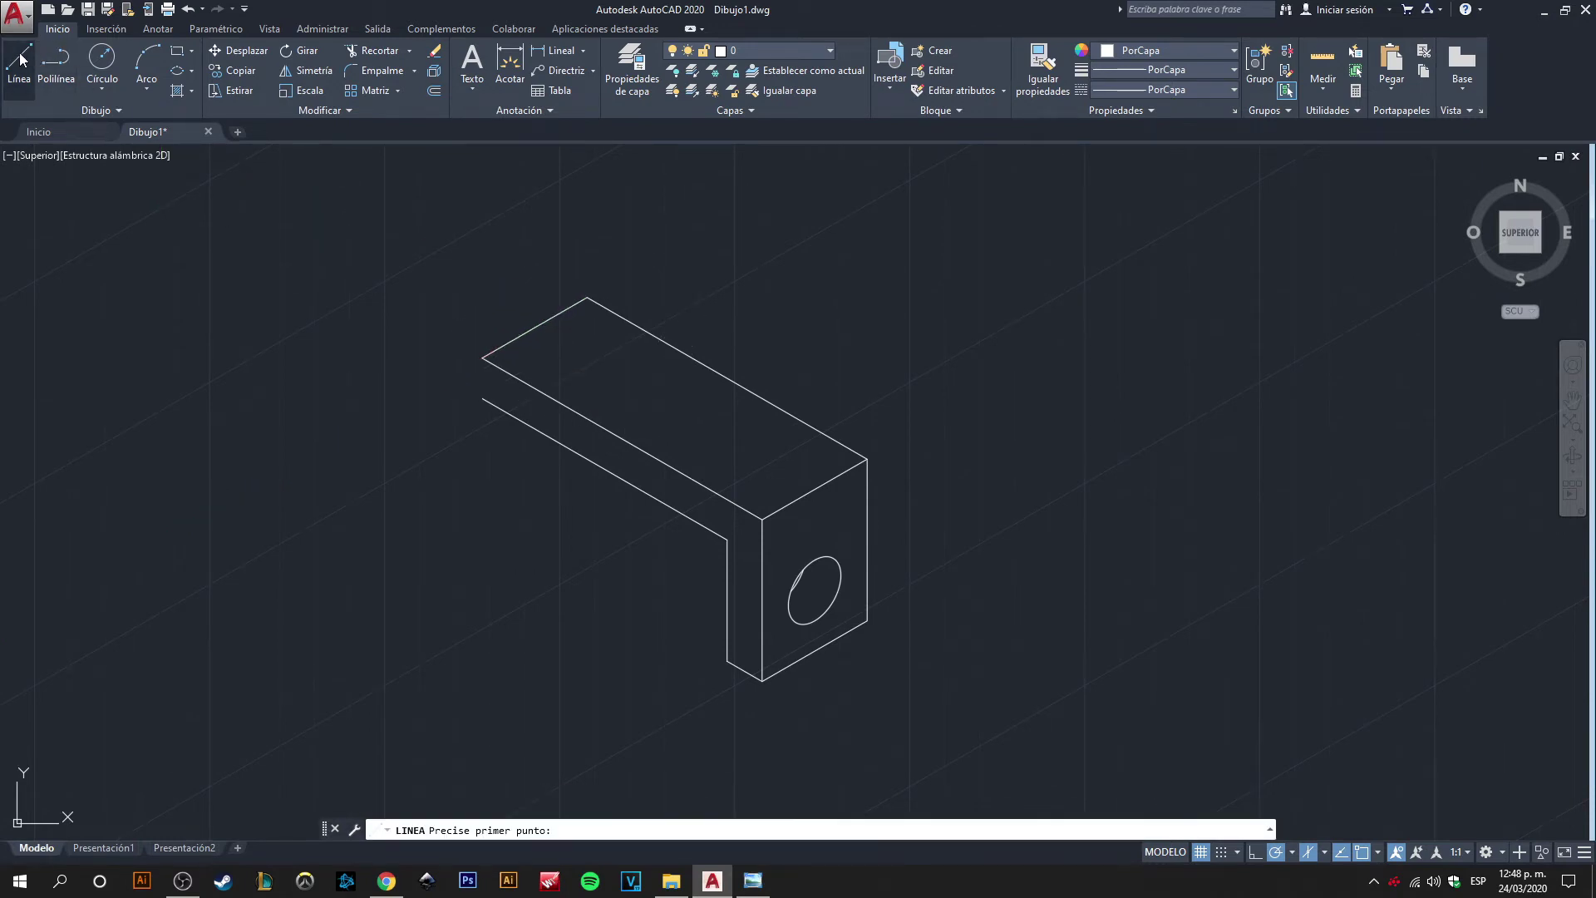
{"action": "left_click", "coordinate": [483, 358]}
{"action": "key", "text": "Return"}
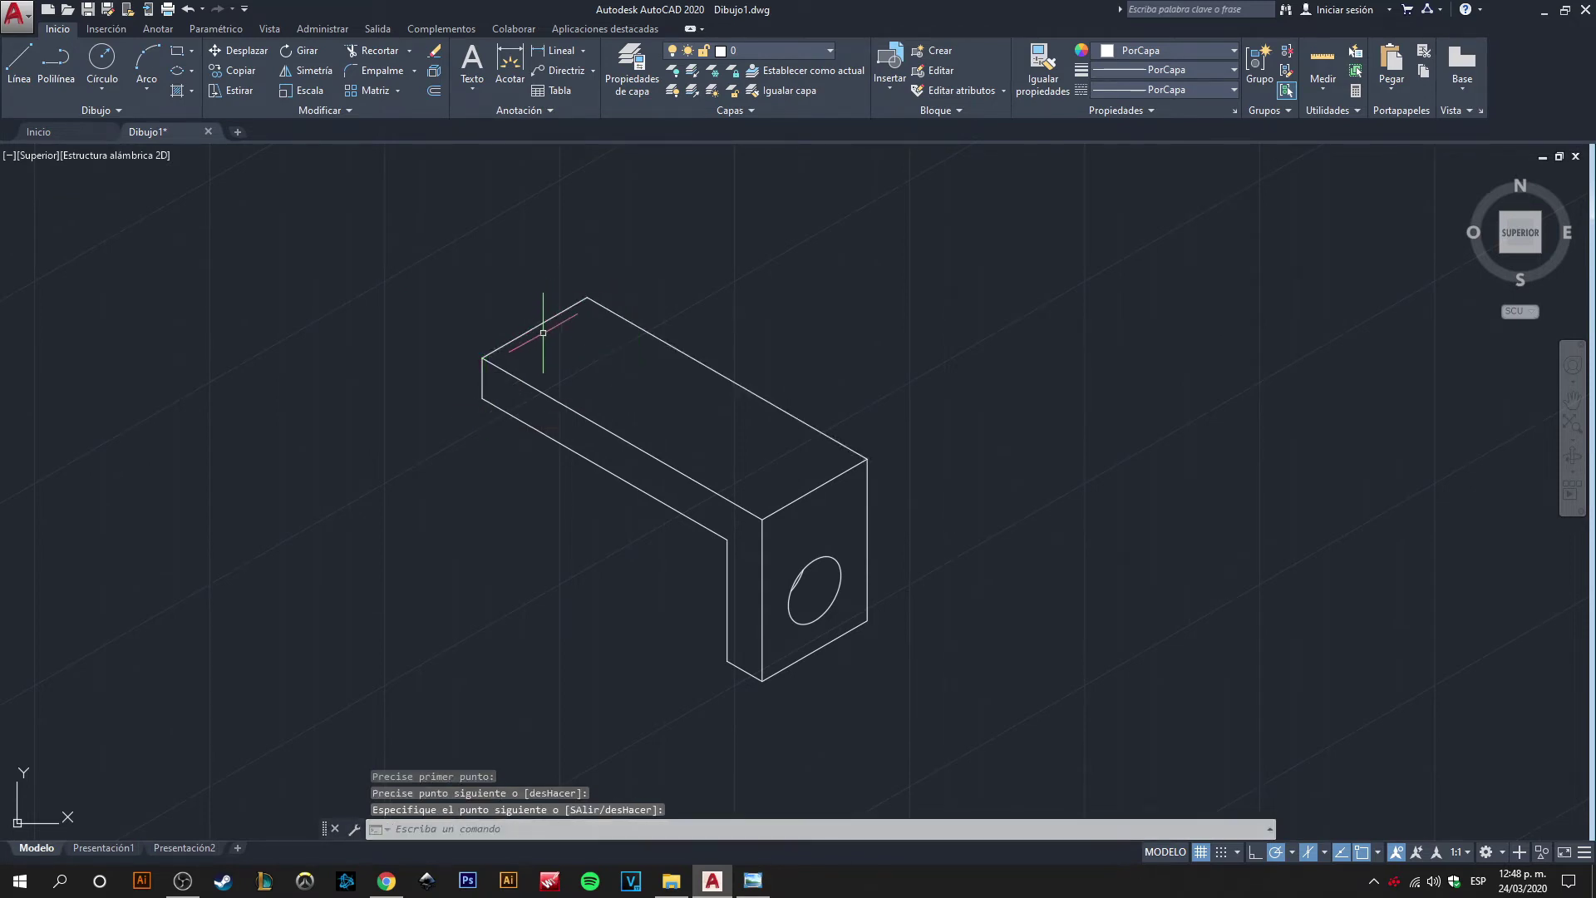
{"action": "type", "text": "LI"}
- Draw a 55-unit guide line from the end edge's midpoint, then check the reference plan
{"action": "key", "text": "Return"}
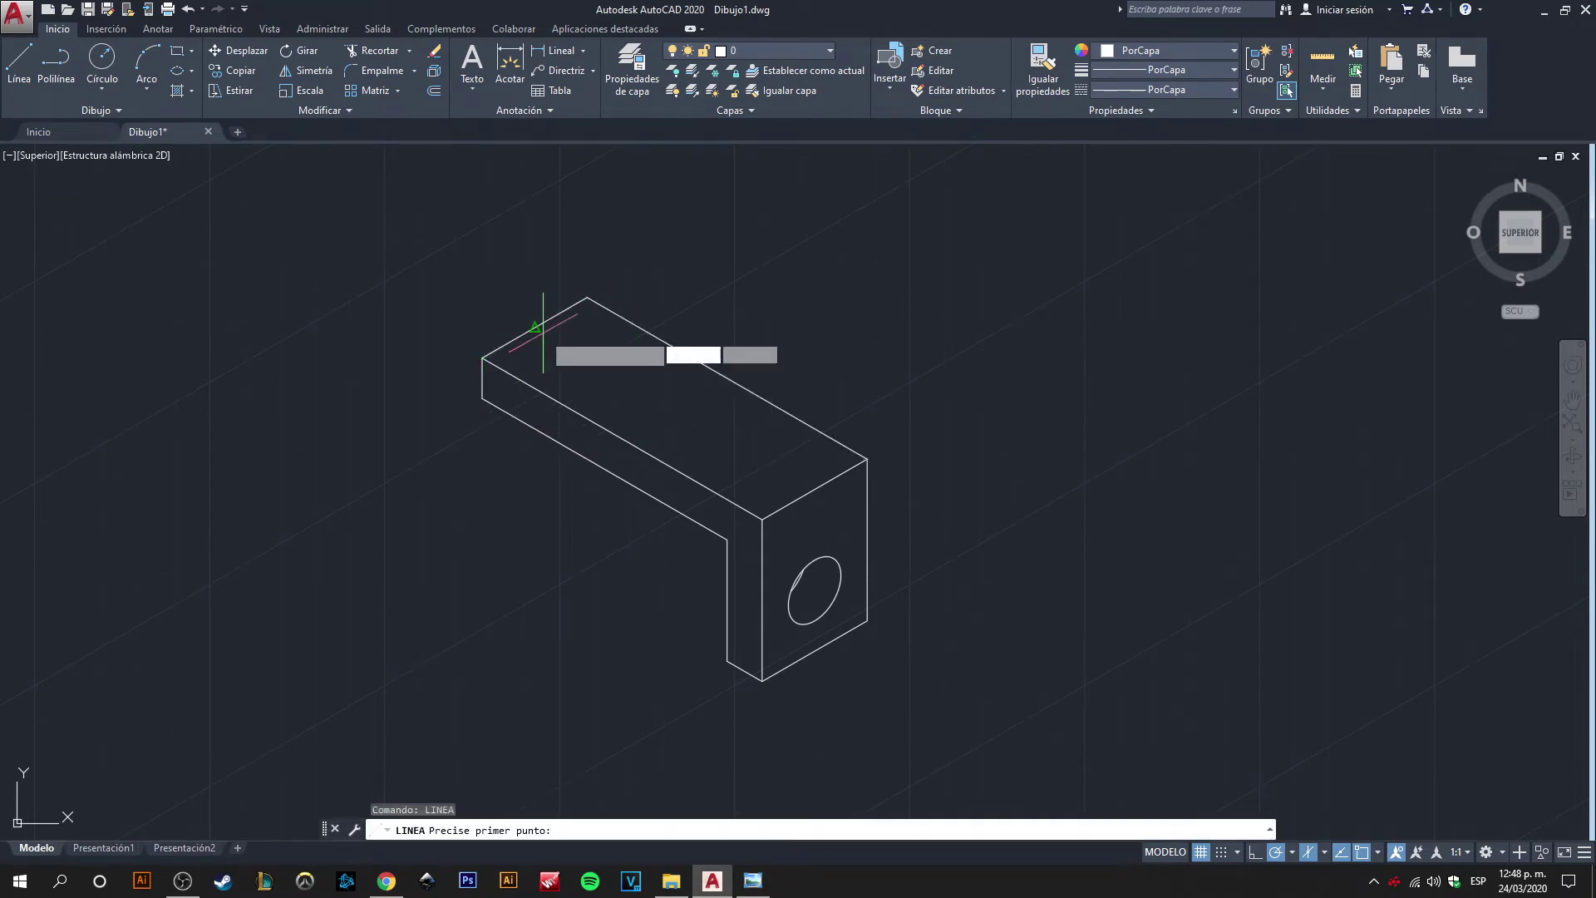
{"action": "left_click", "coordinate": [535, 328]}
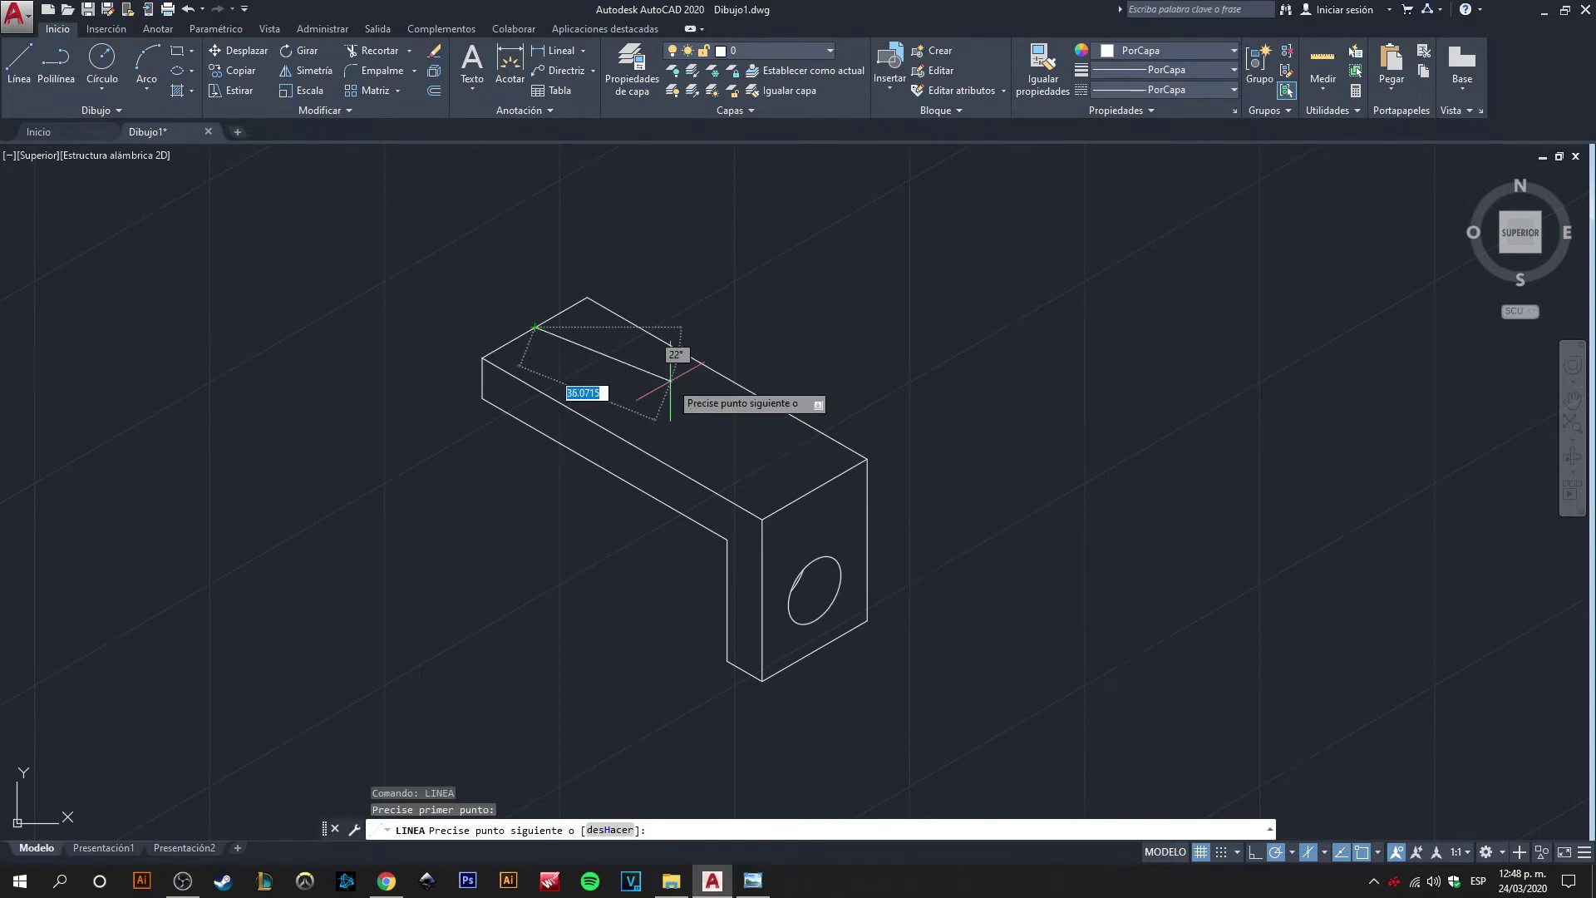
{"action": "type", "text": "55"}
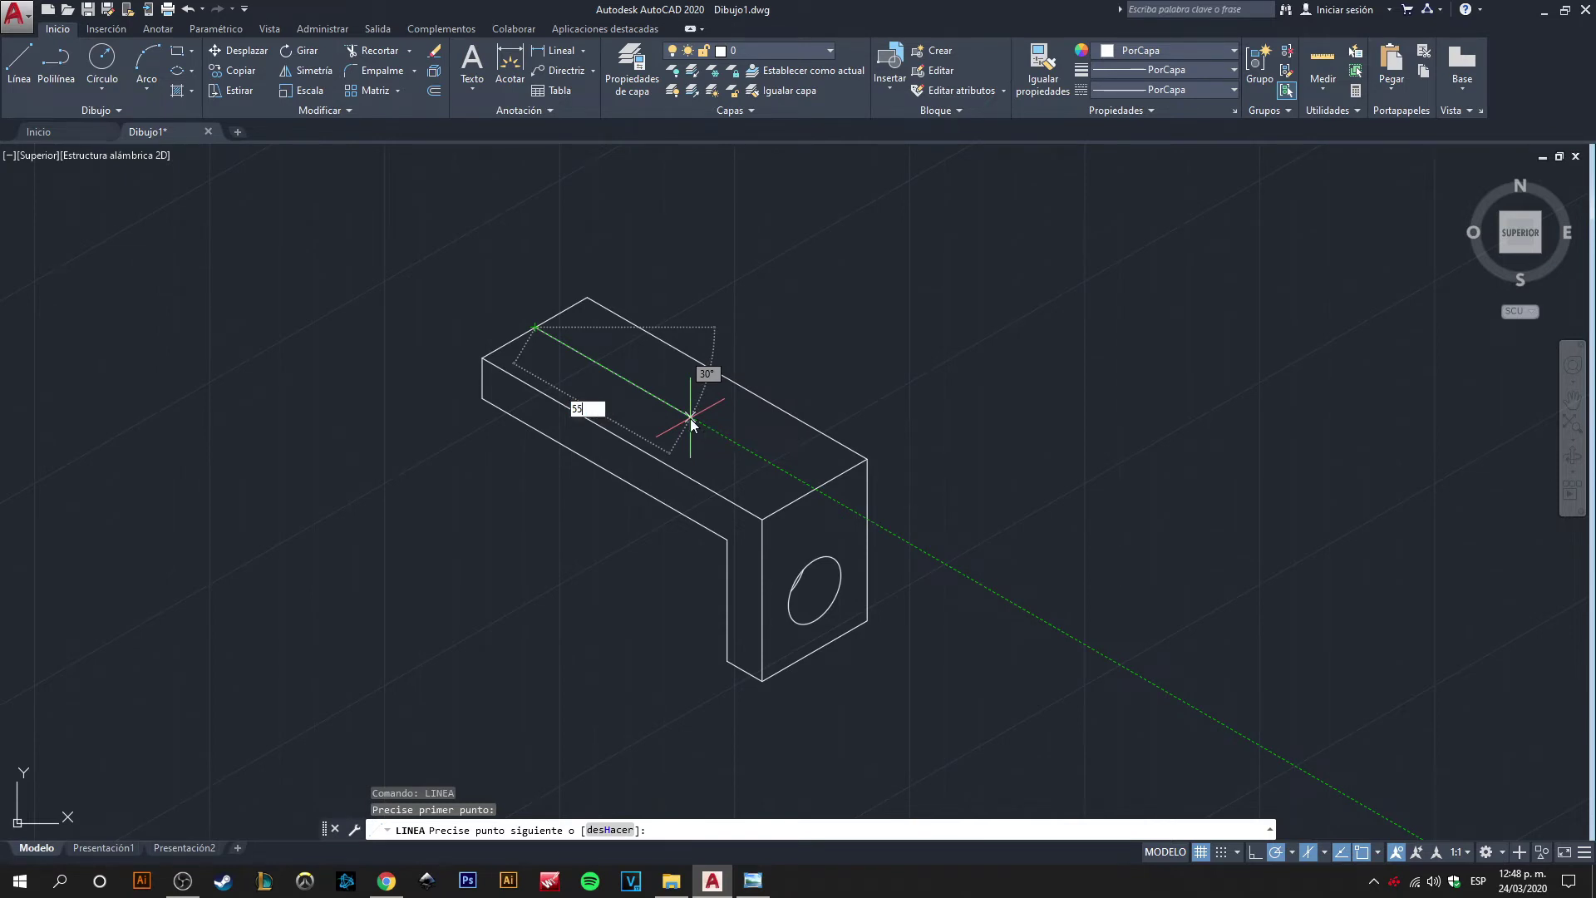
{"action": "key", "text": "Return"}
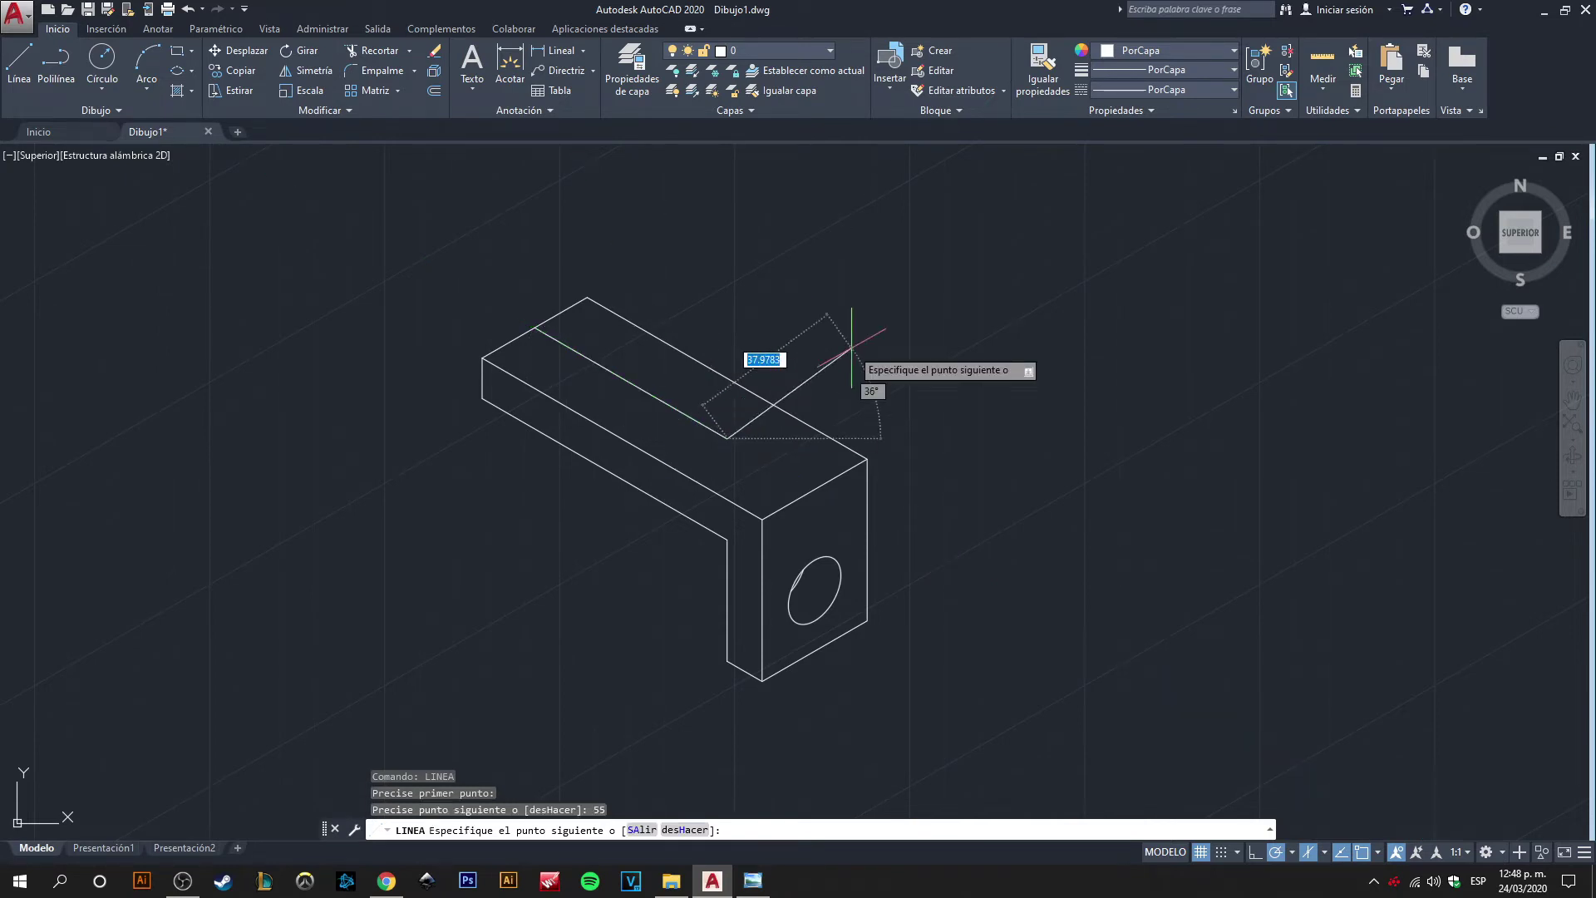
{"action": "key", "text": "Return"}
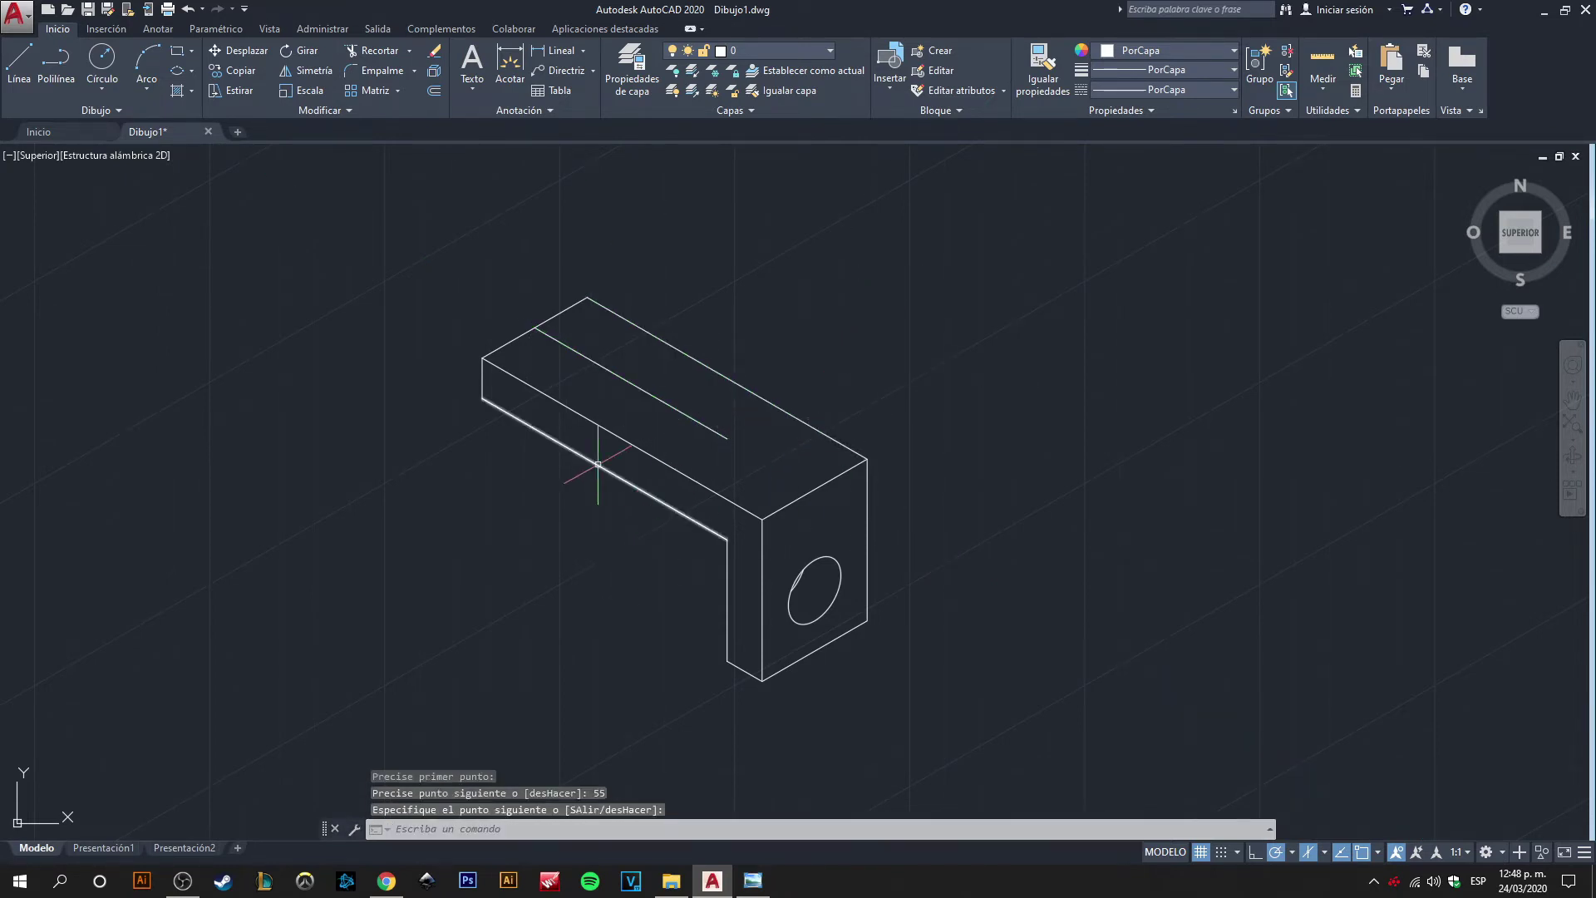
{"action": "key", "text": "alt+Tab"}
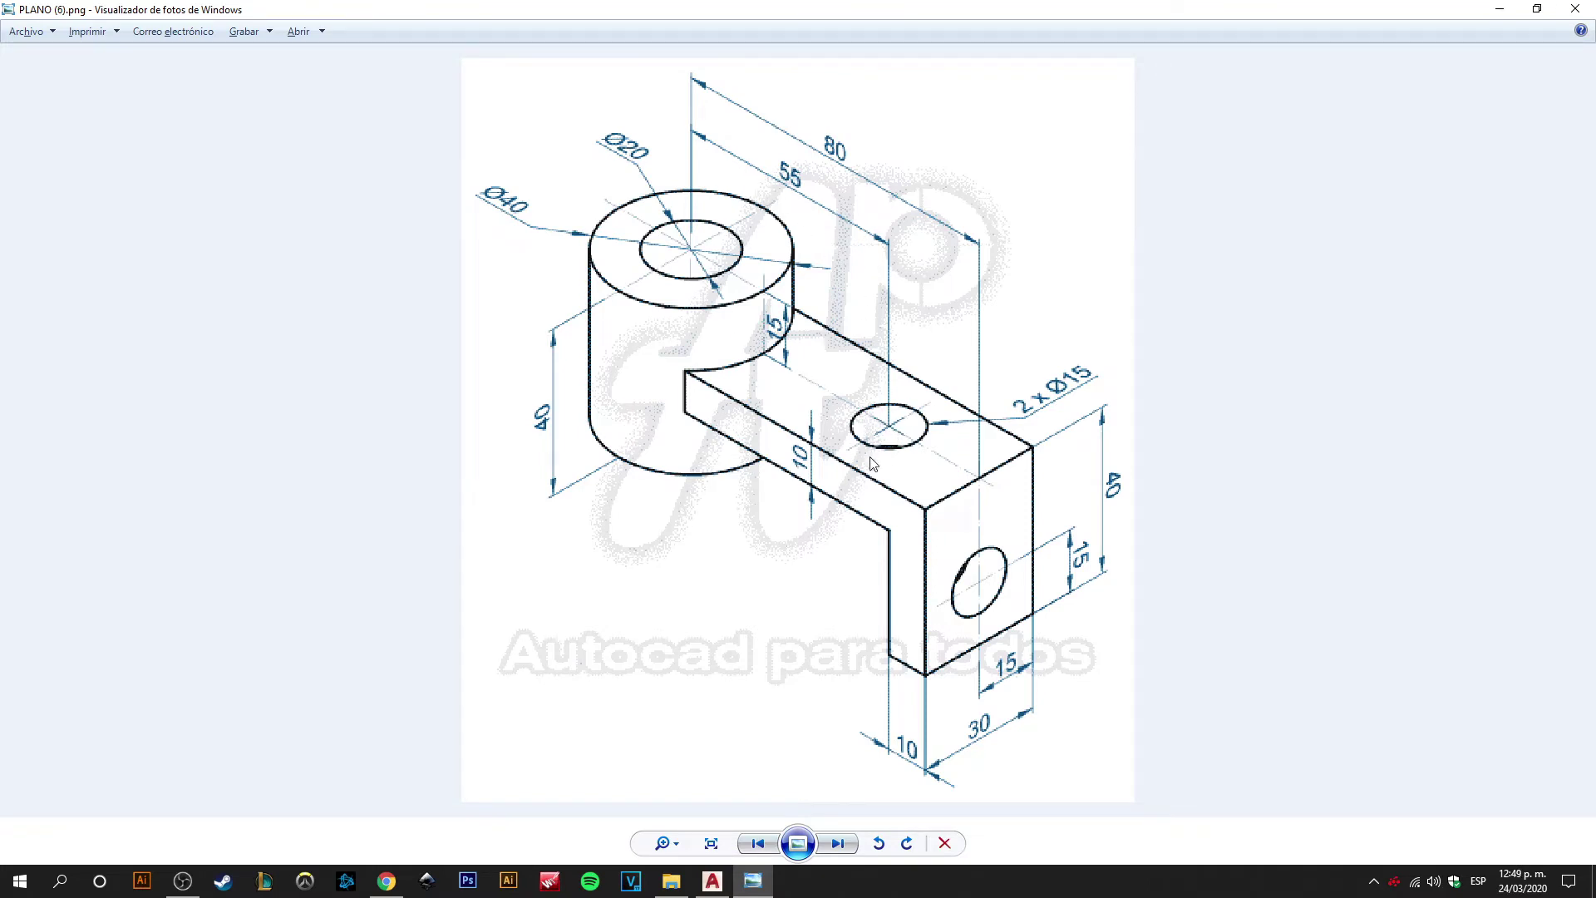
- Return to AutoCAD from the reference image and open the isodraft plane menu
{"action": "key", "text": "alt+Tab"}
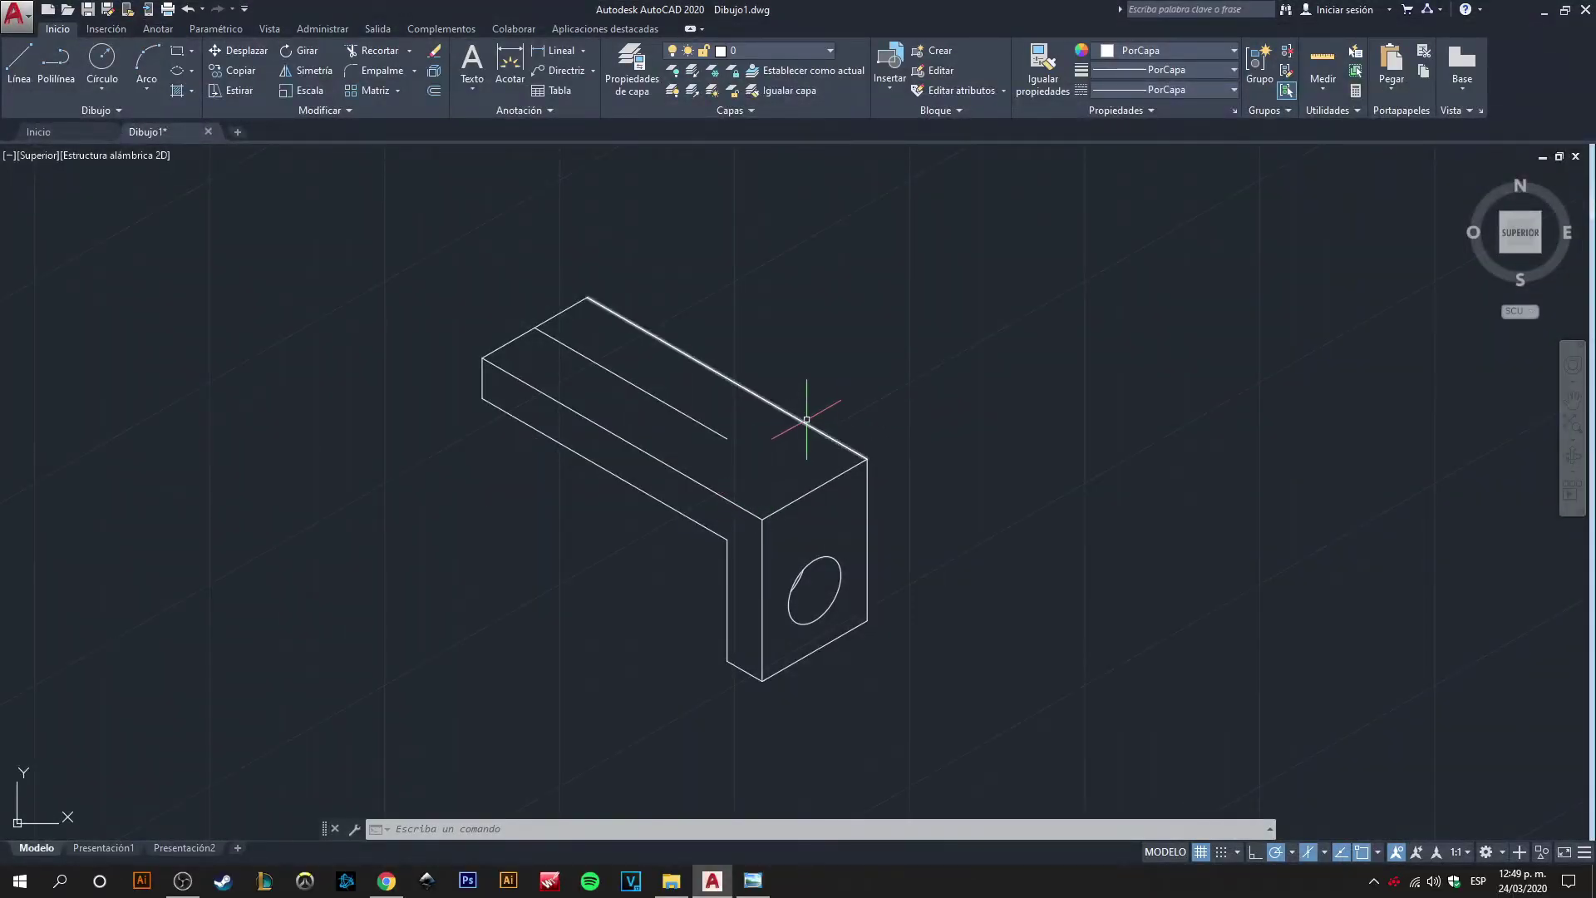
{"action": "left_click", "coordinate": [1324, 854]}
- Switch isodraft to Isoplano Superior and start an Ellipse Isocírculo, checking the reference plan
{"action": "left_click", "coordinate": [1335, 798]}
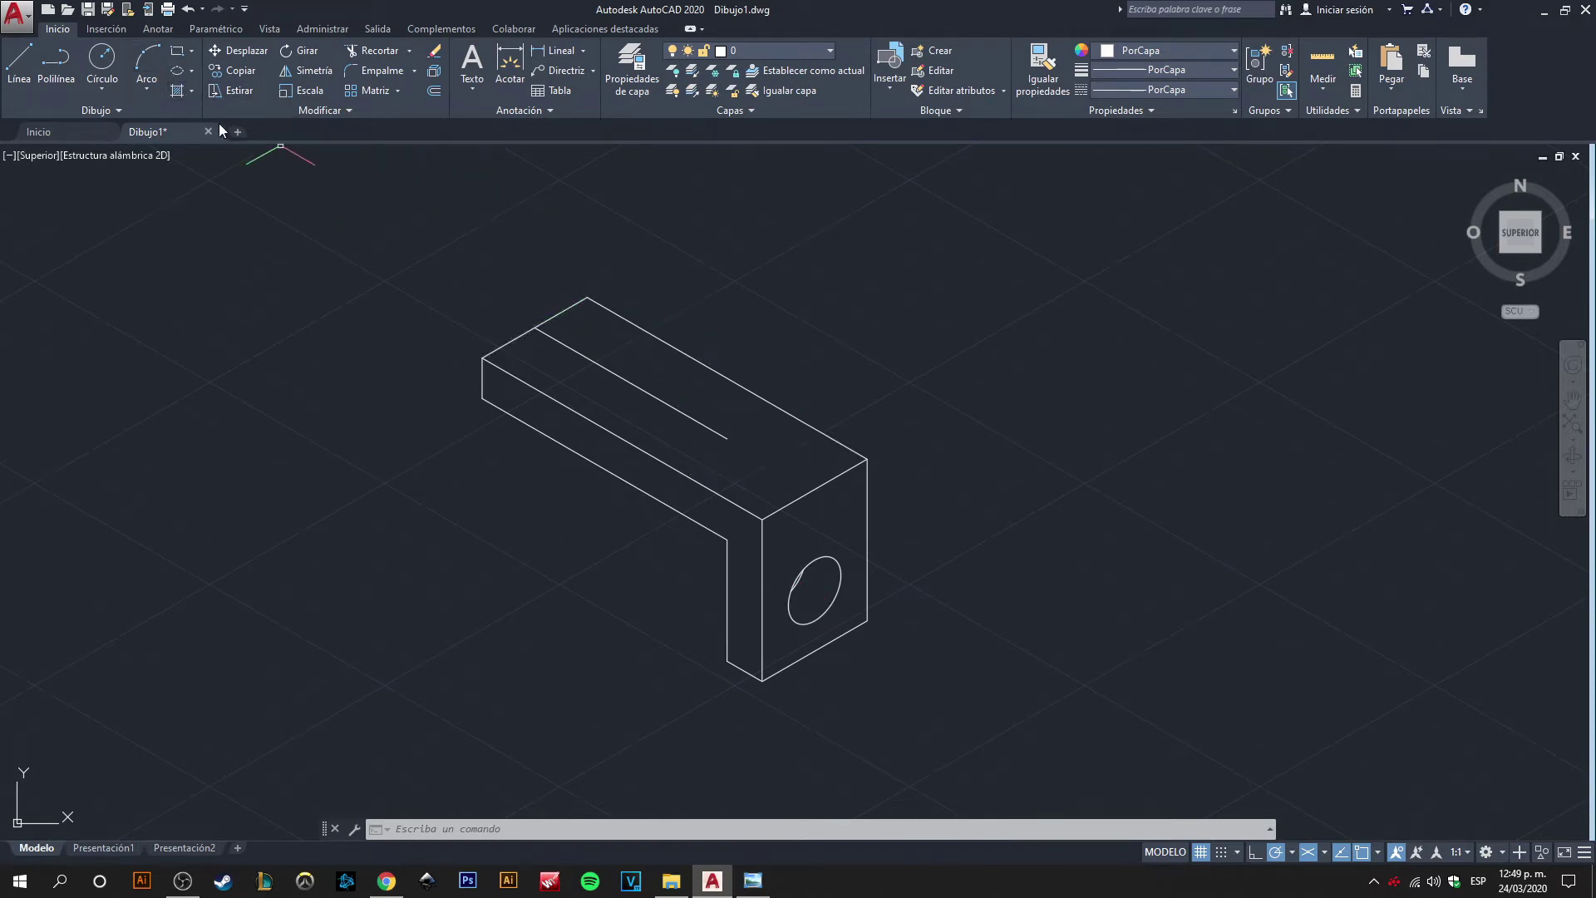
{"action": "left_click", "coordinate": [177, 73]}
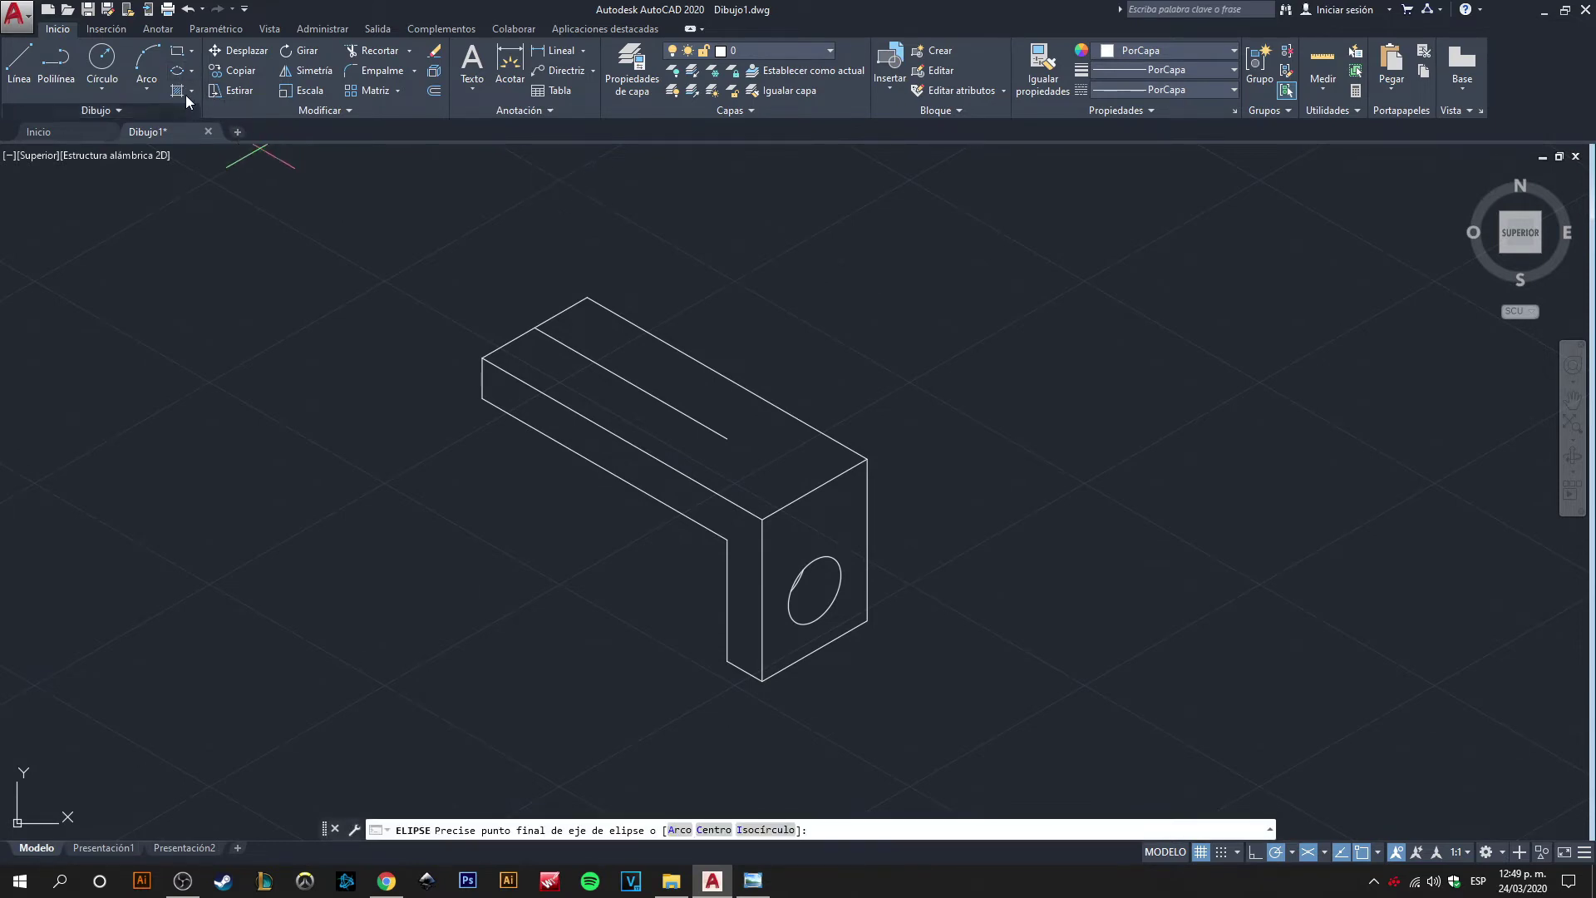
{"action": "left_click", "coordinate": [189, 73]}
{"action": "left_click", "coordinate": [186, 131]}
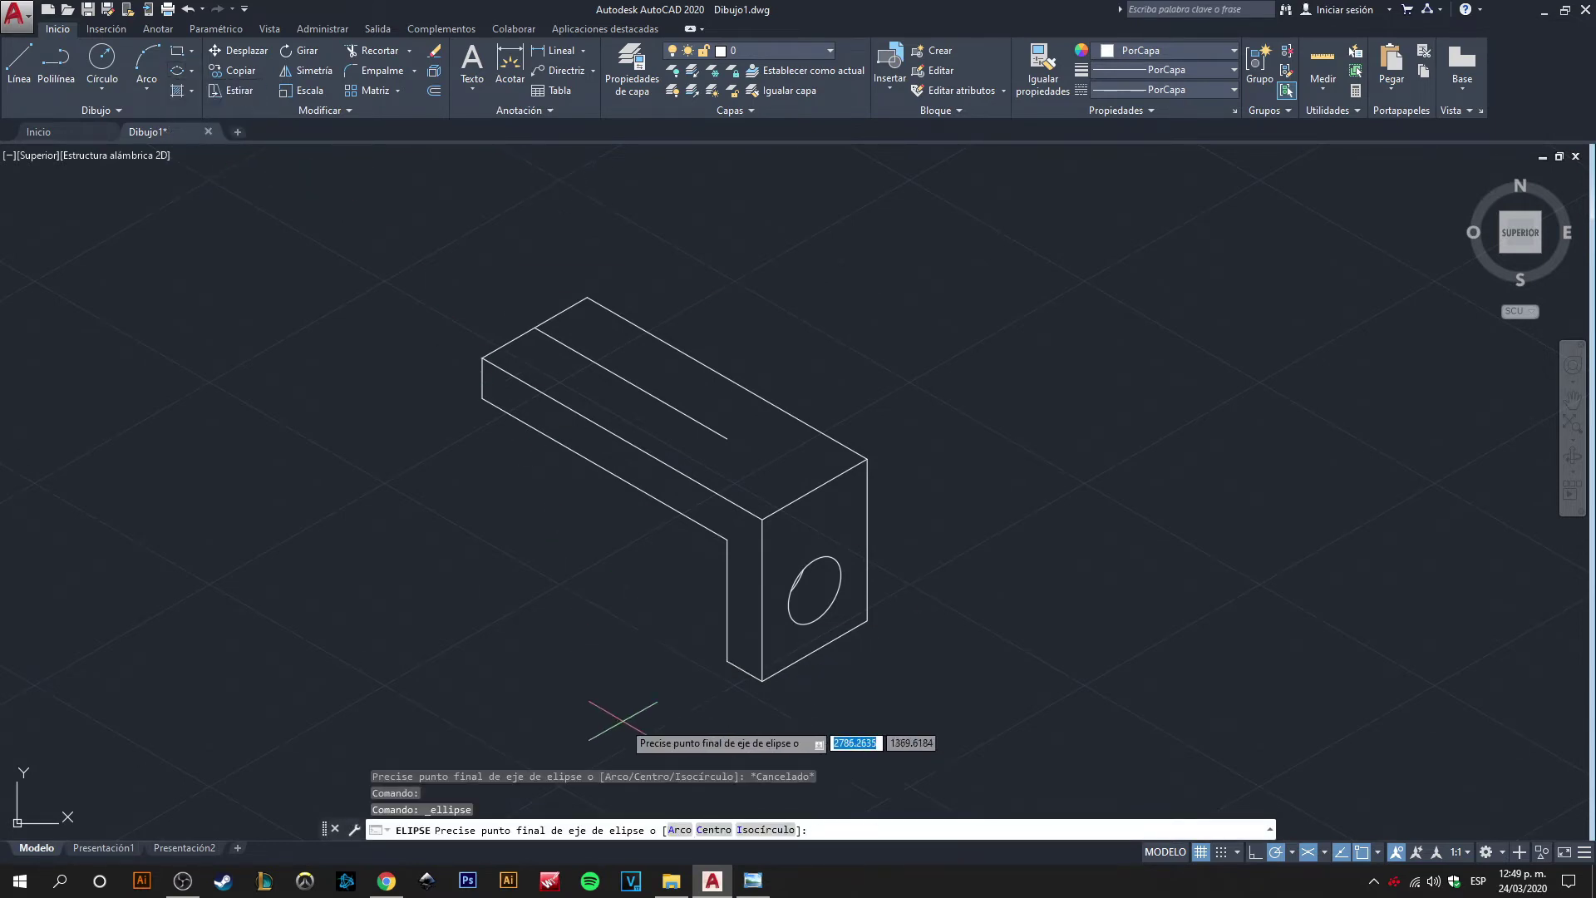
{"action": "left_click", "coordinate": [780, 831]}
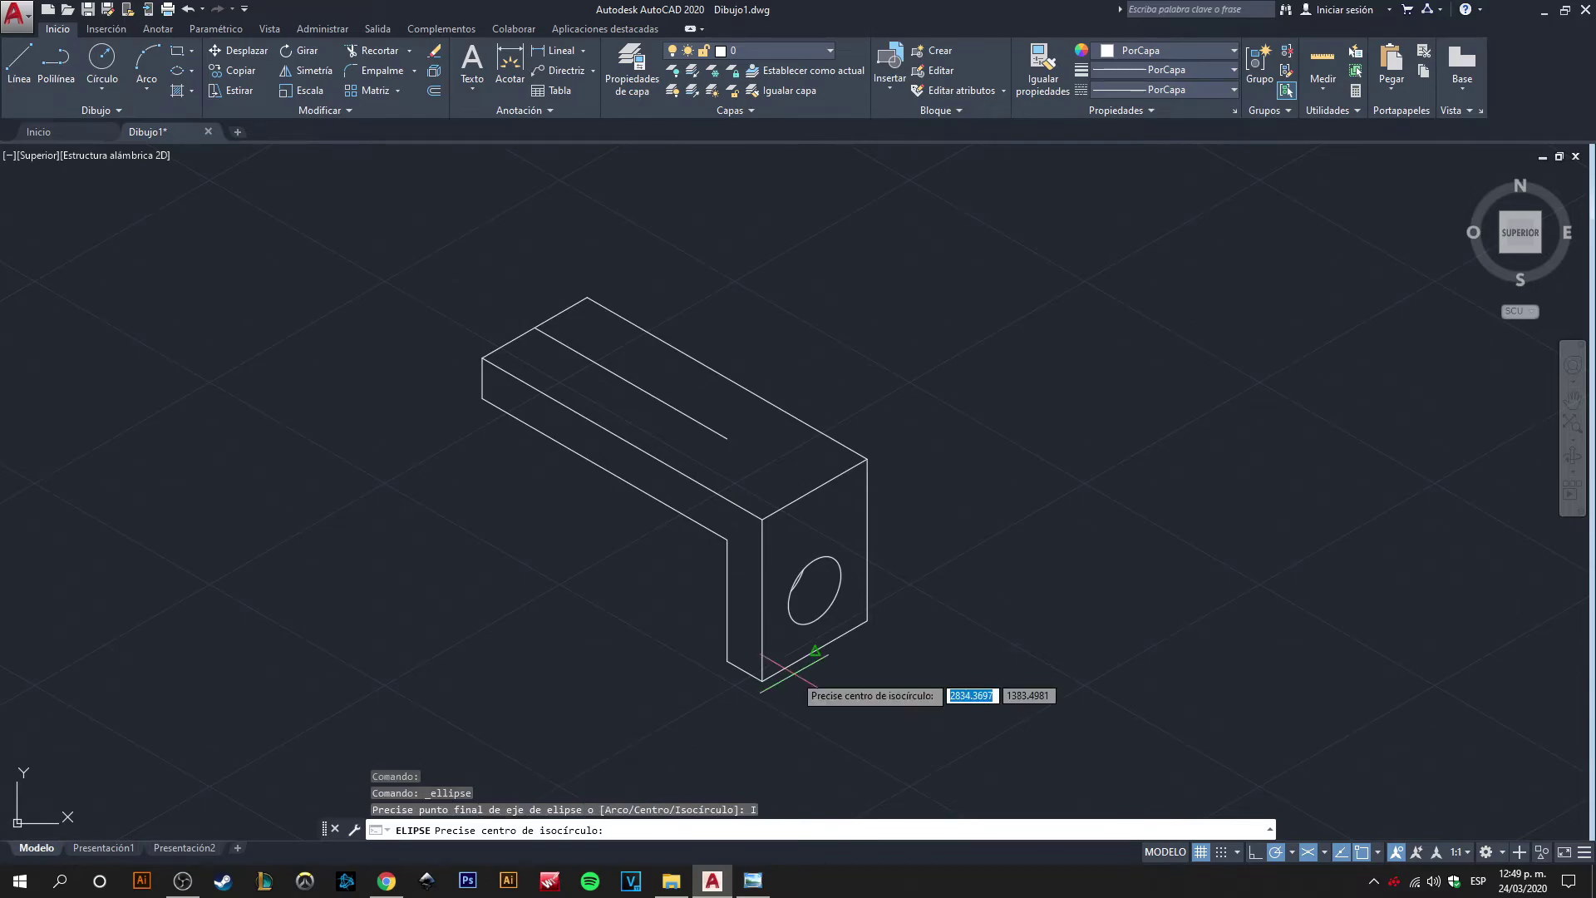
{"action": "key", "text": "alt+Tab"}
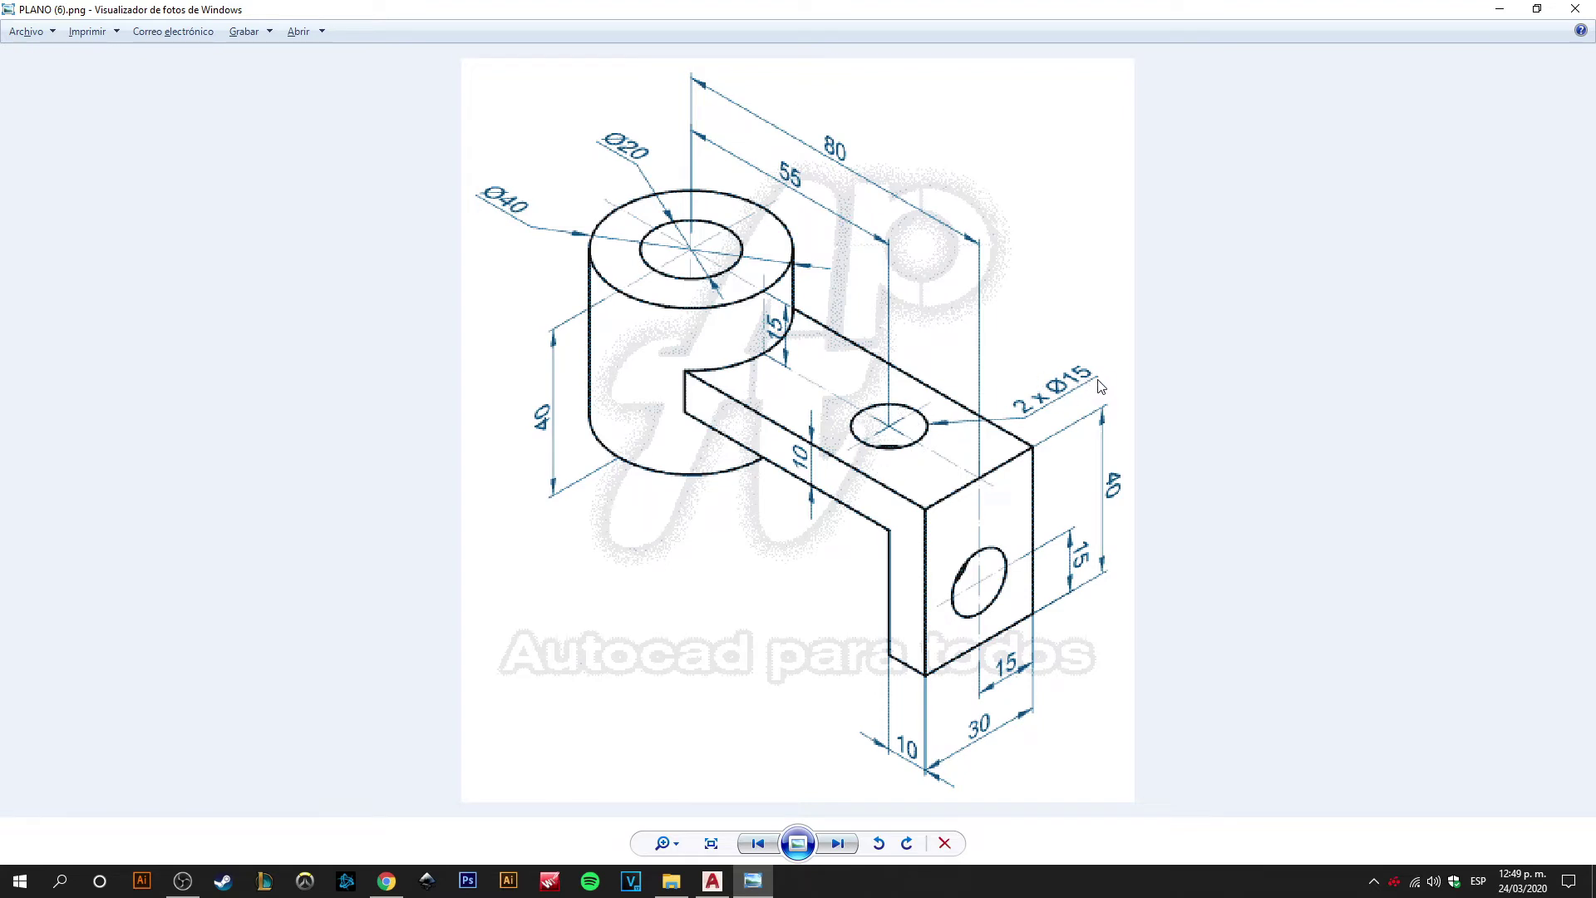
{"action": "key", "text": "alt+Tab"}
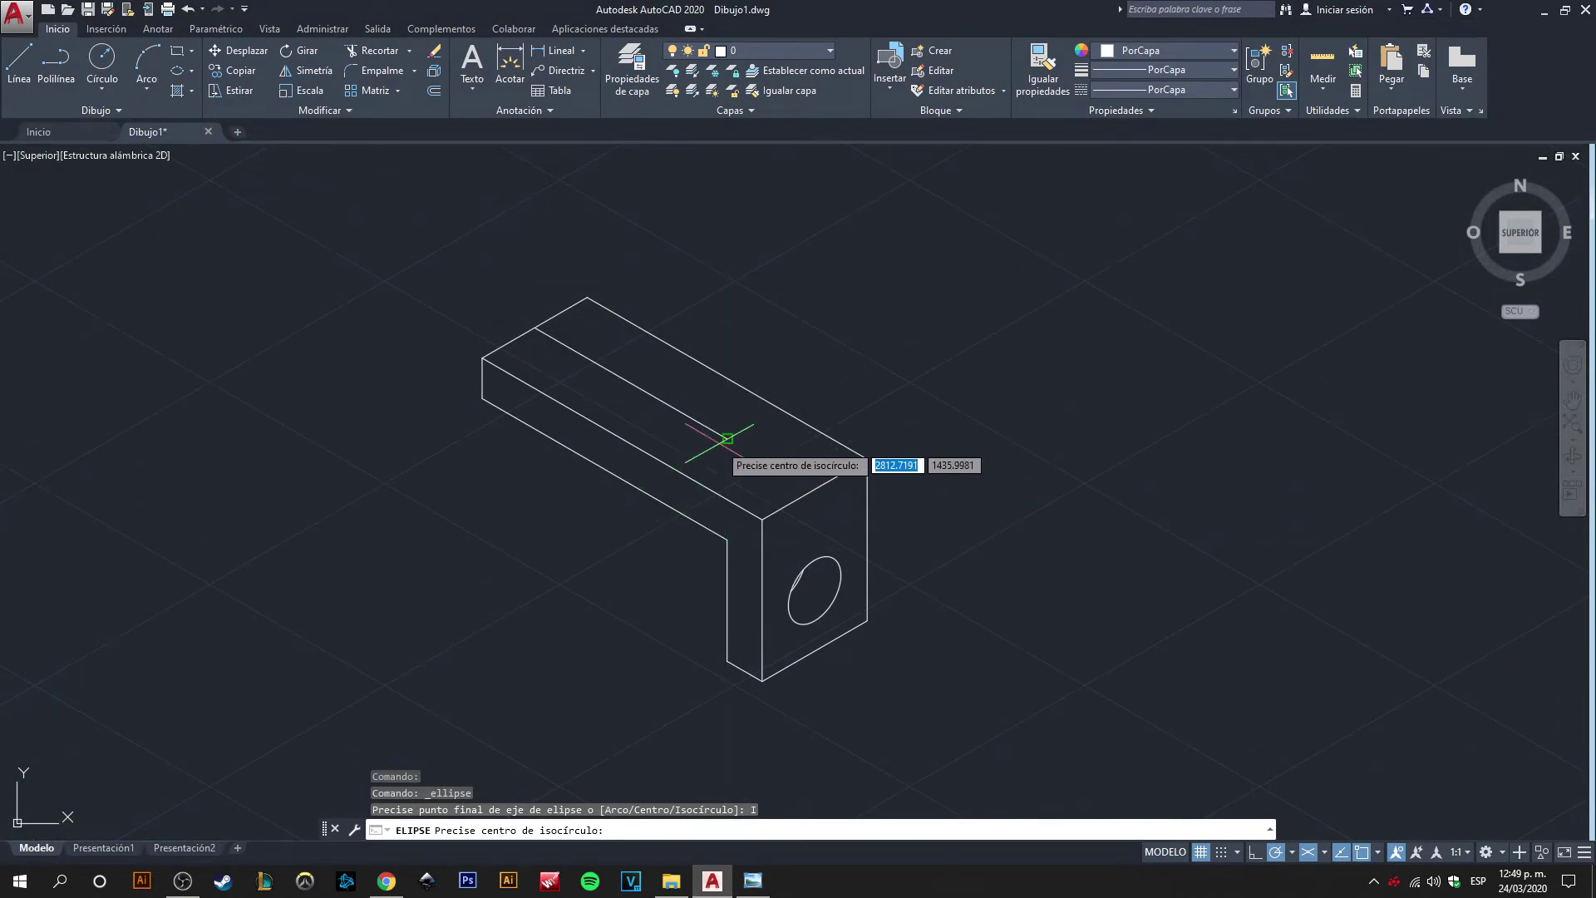
- Draw a radius-7.5 isocircle at the guide line's end, then delete the 55-unit guide line
{"action": "left_click", "coordinate": [727, 437]}
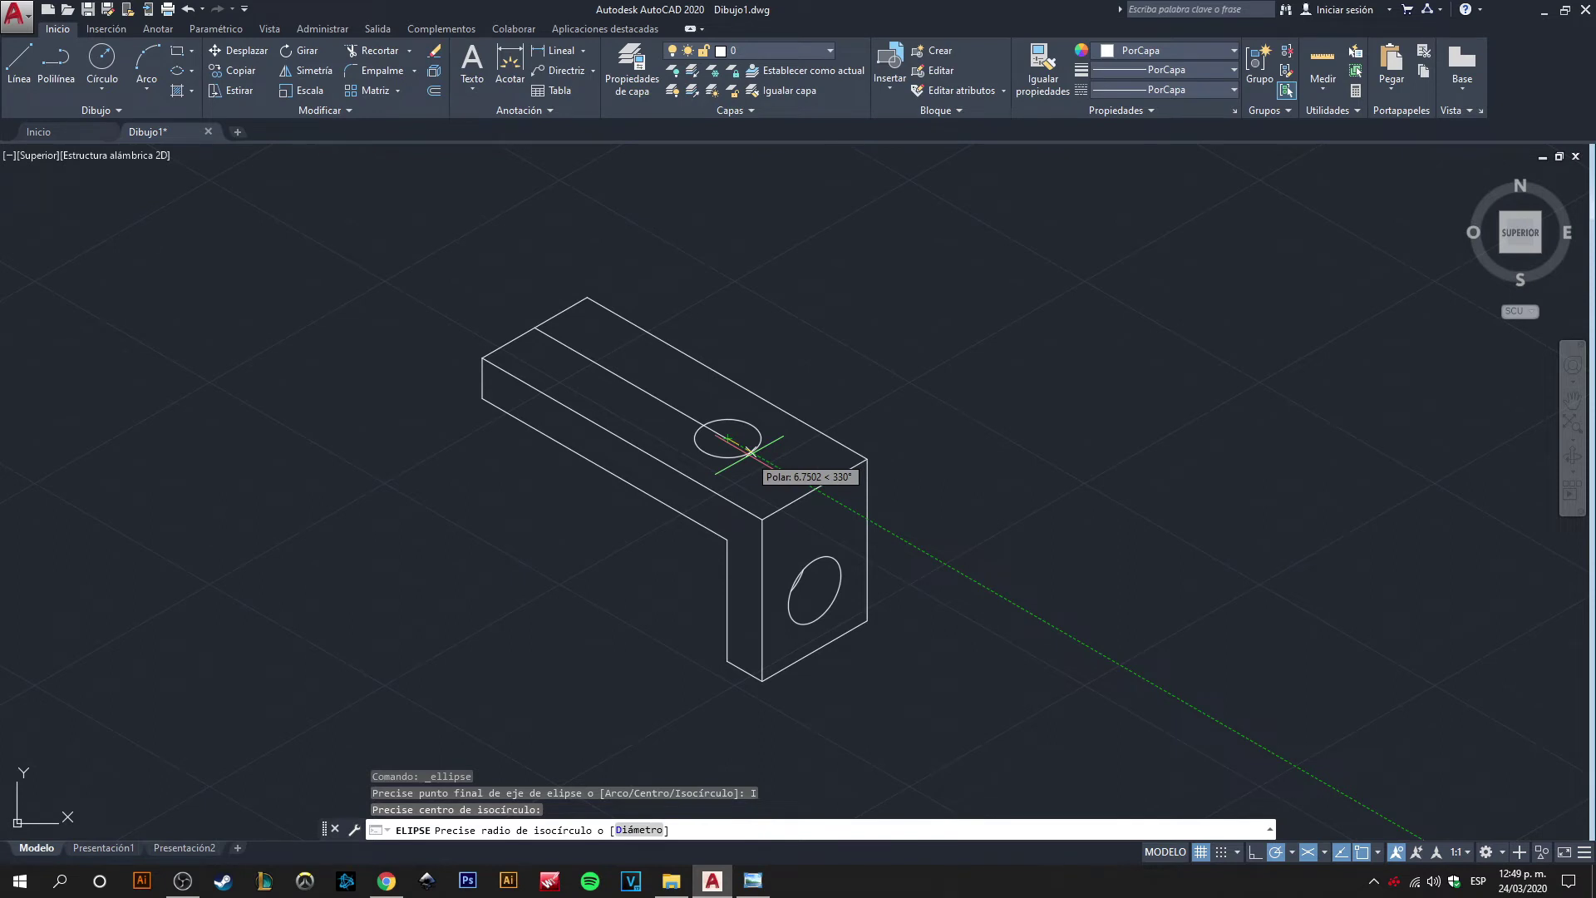
{"action": "type", "text": "7.5"}
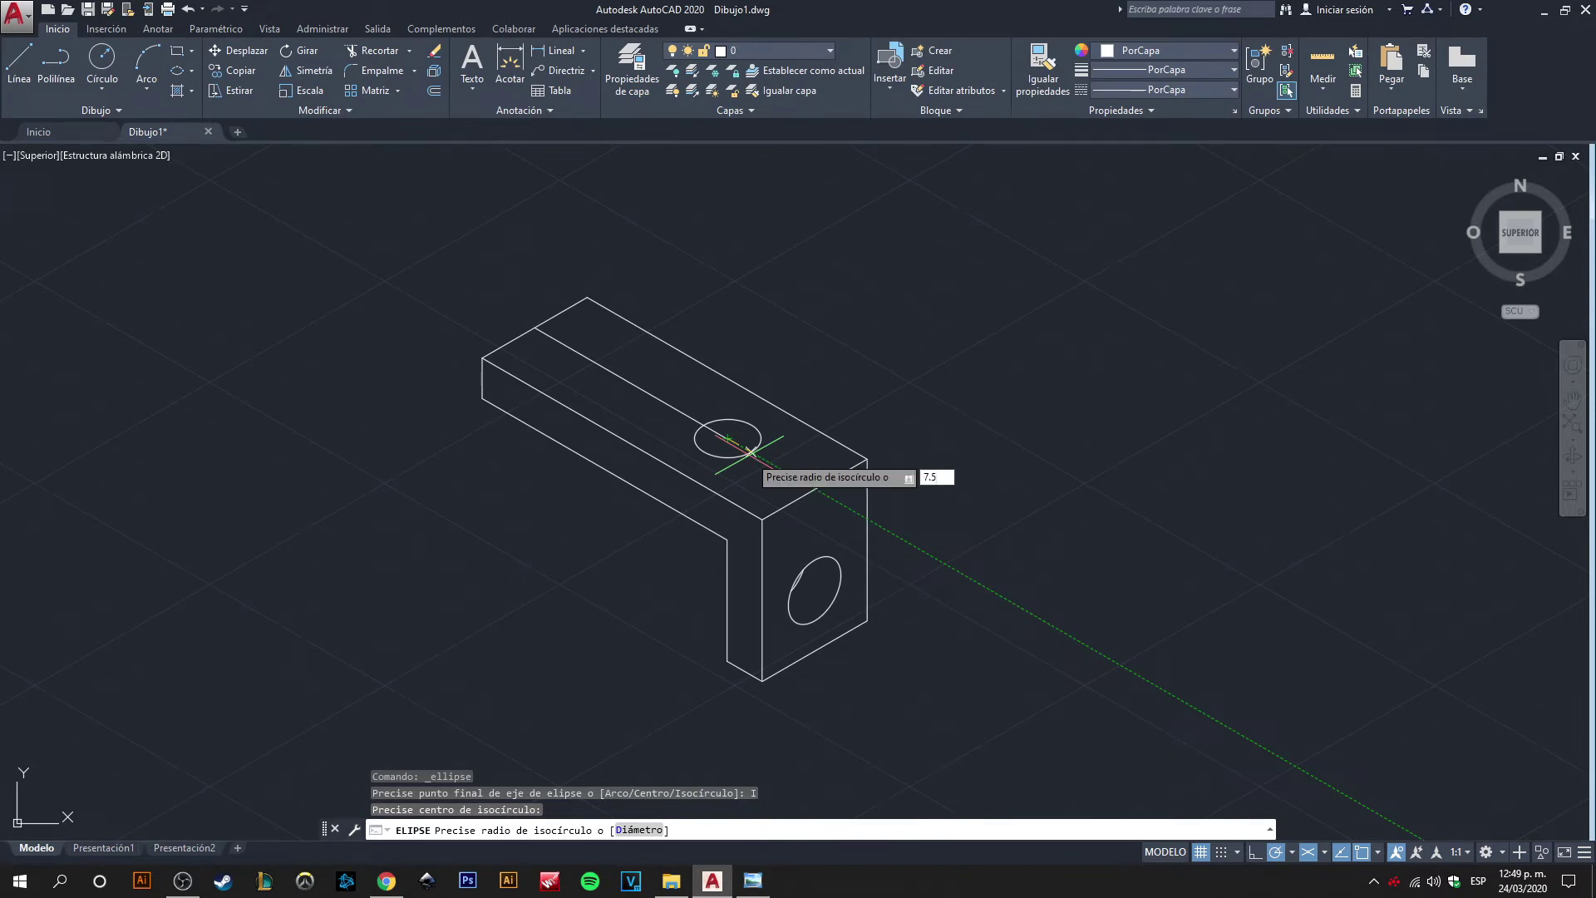
{"action": "key", "text": "Return"}
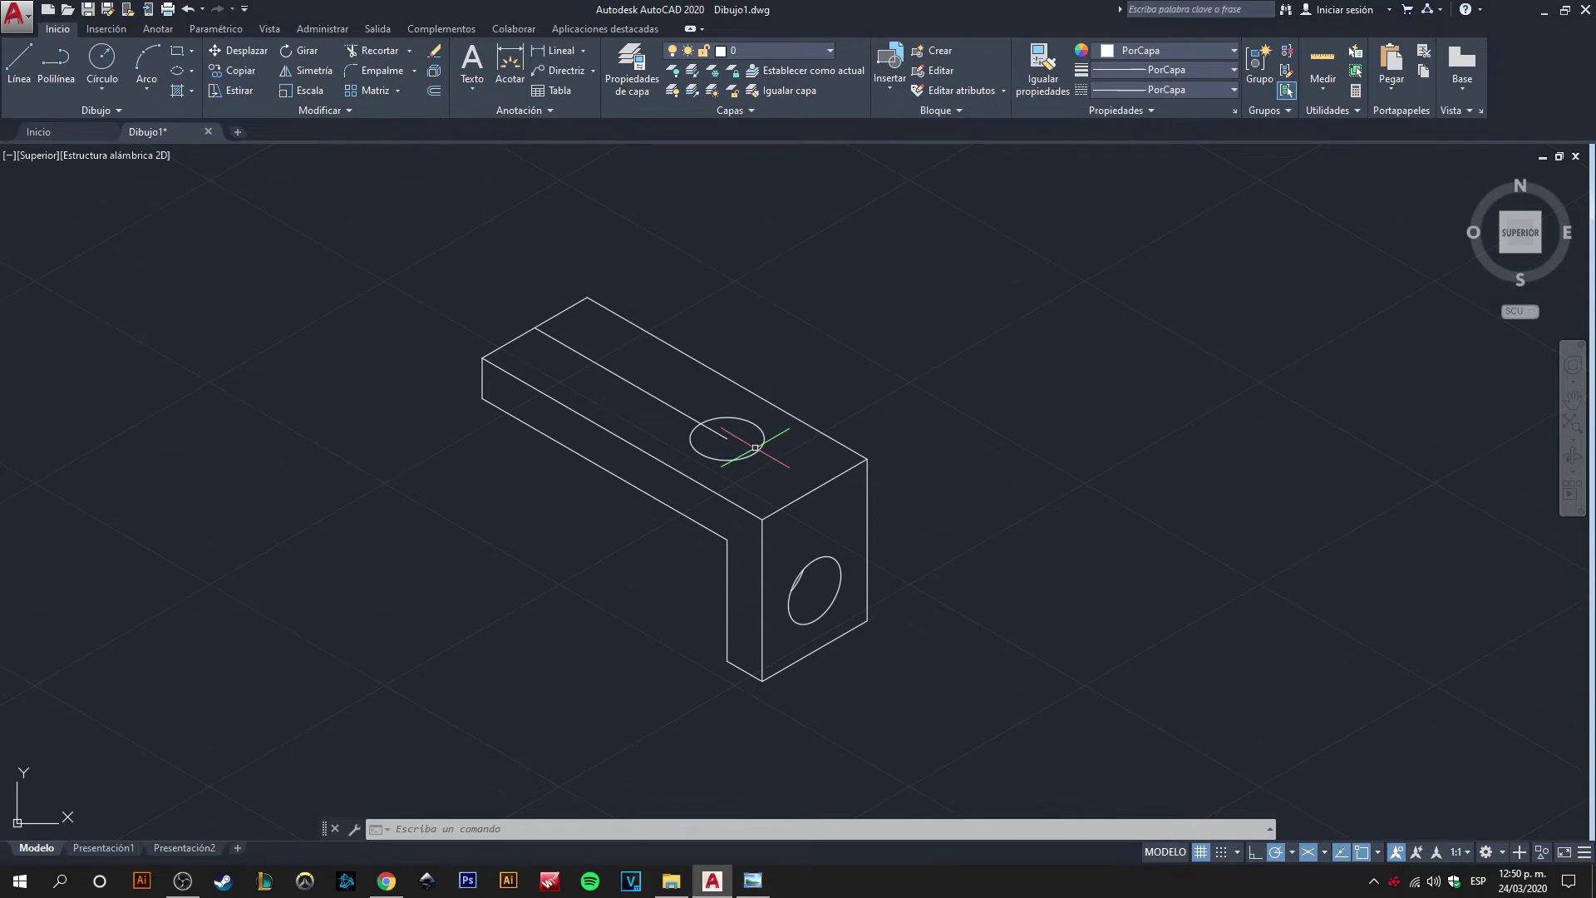
{"action": "left_click", "coordinate": [653, 395]}
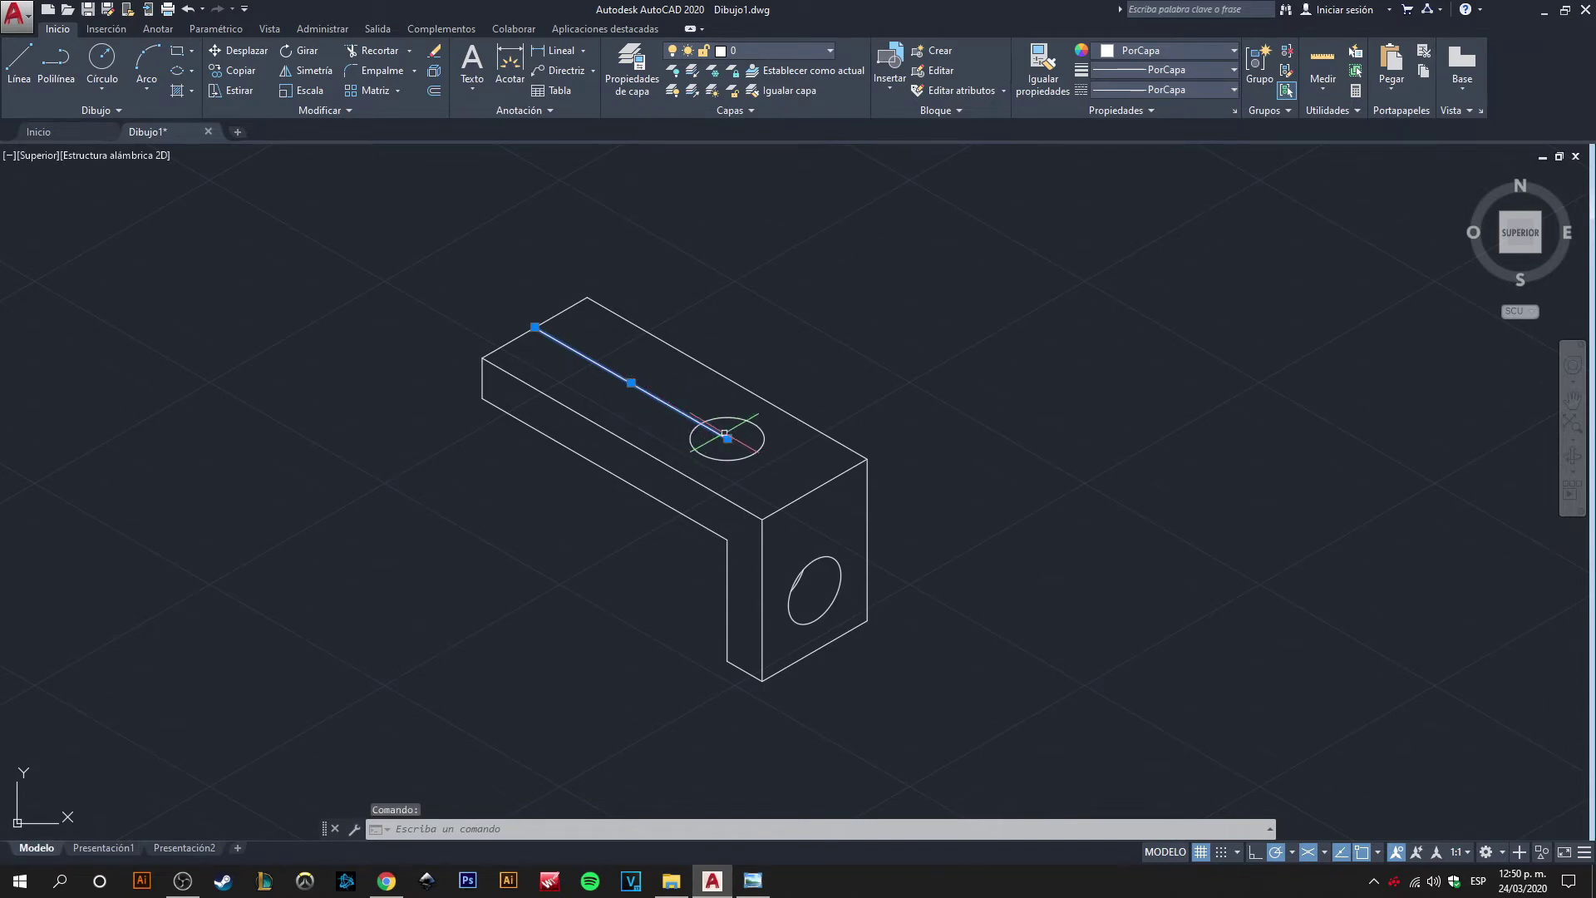
{"action": "key", "text": "Delete"}
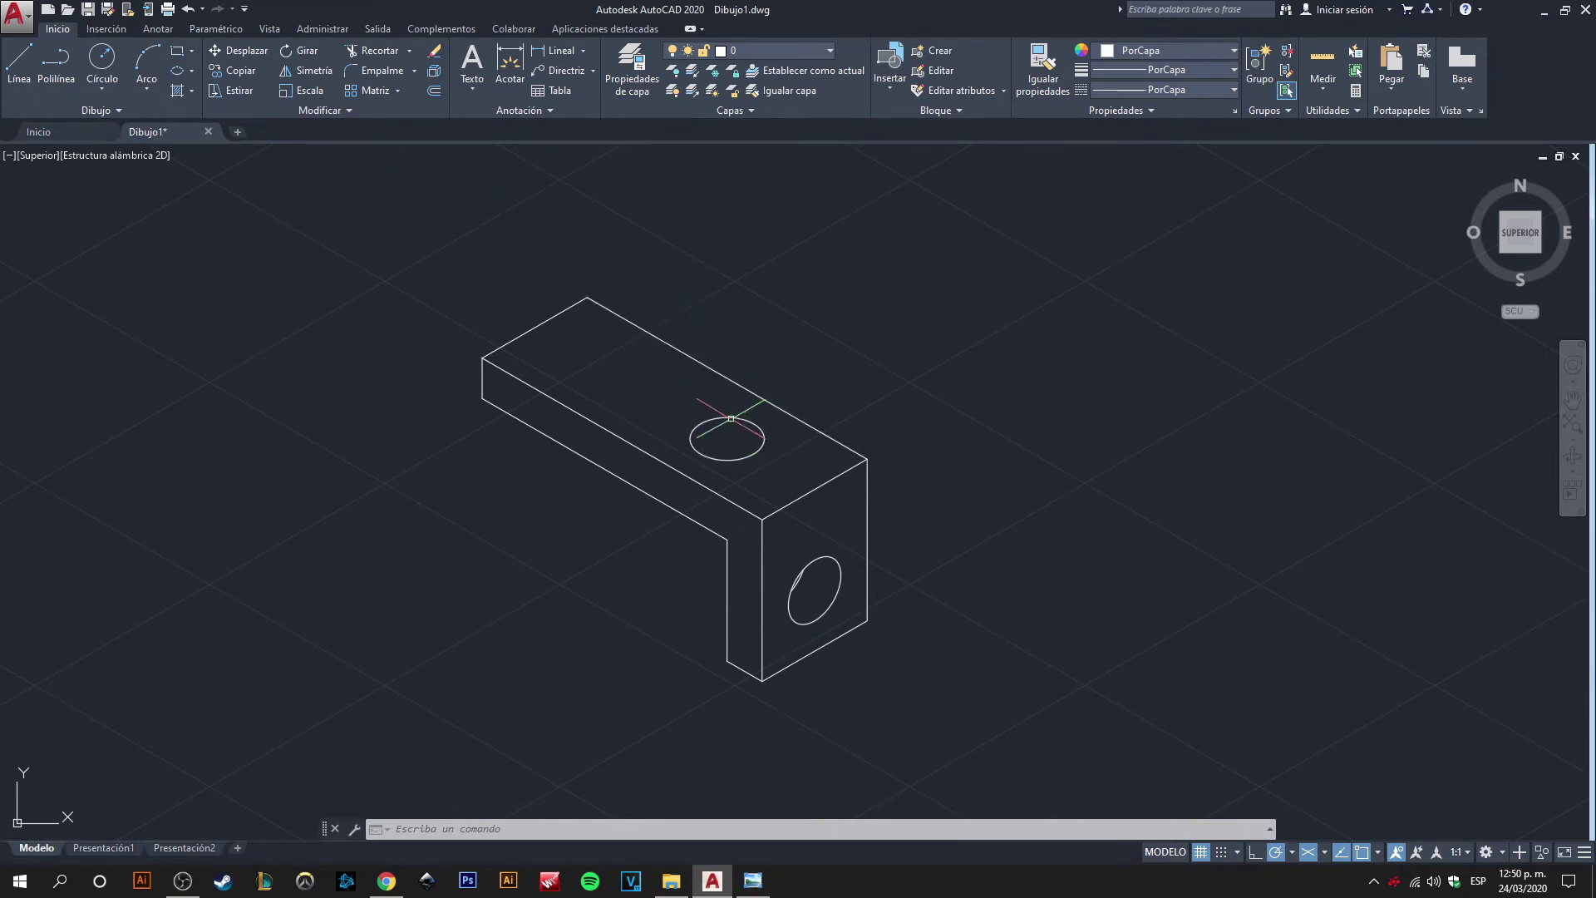
- Copy the top-face circle 10 units straight down at 270° from its centre
{"action": "right_click", "coordinate": [727, 416]}
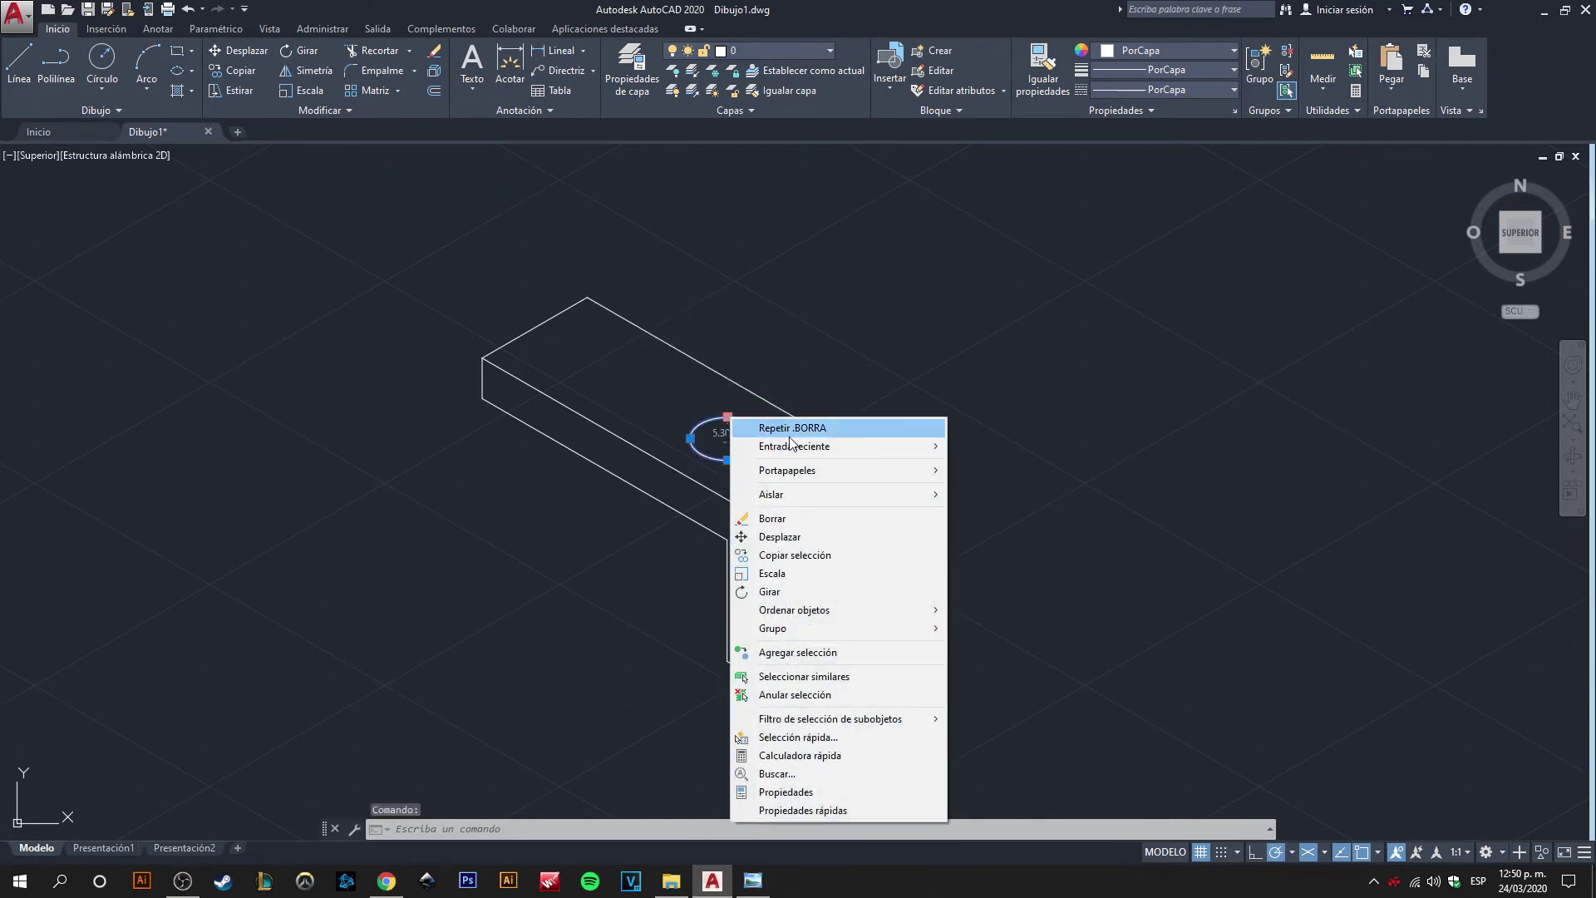
{"action": "left_click", "coordinate": [814, 563]}
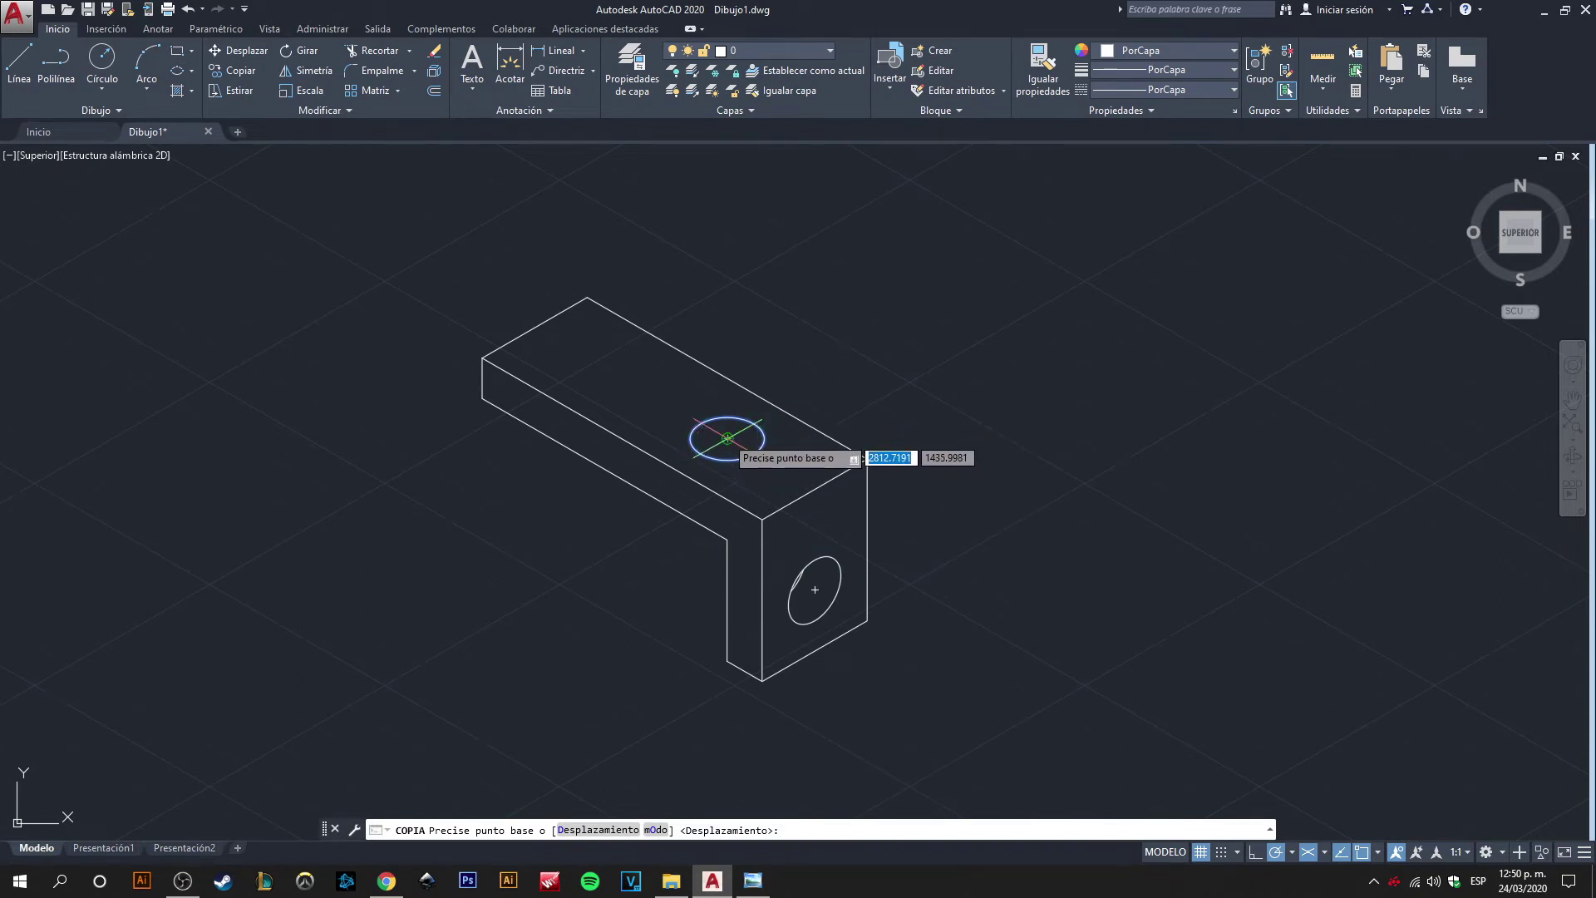
{"action": "left_click", "coordinate": [723, 447]}
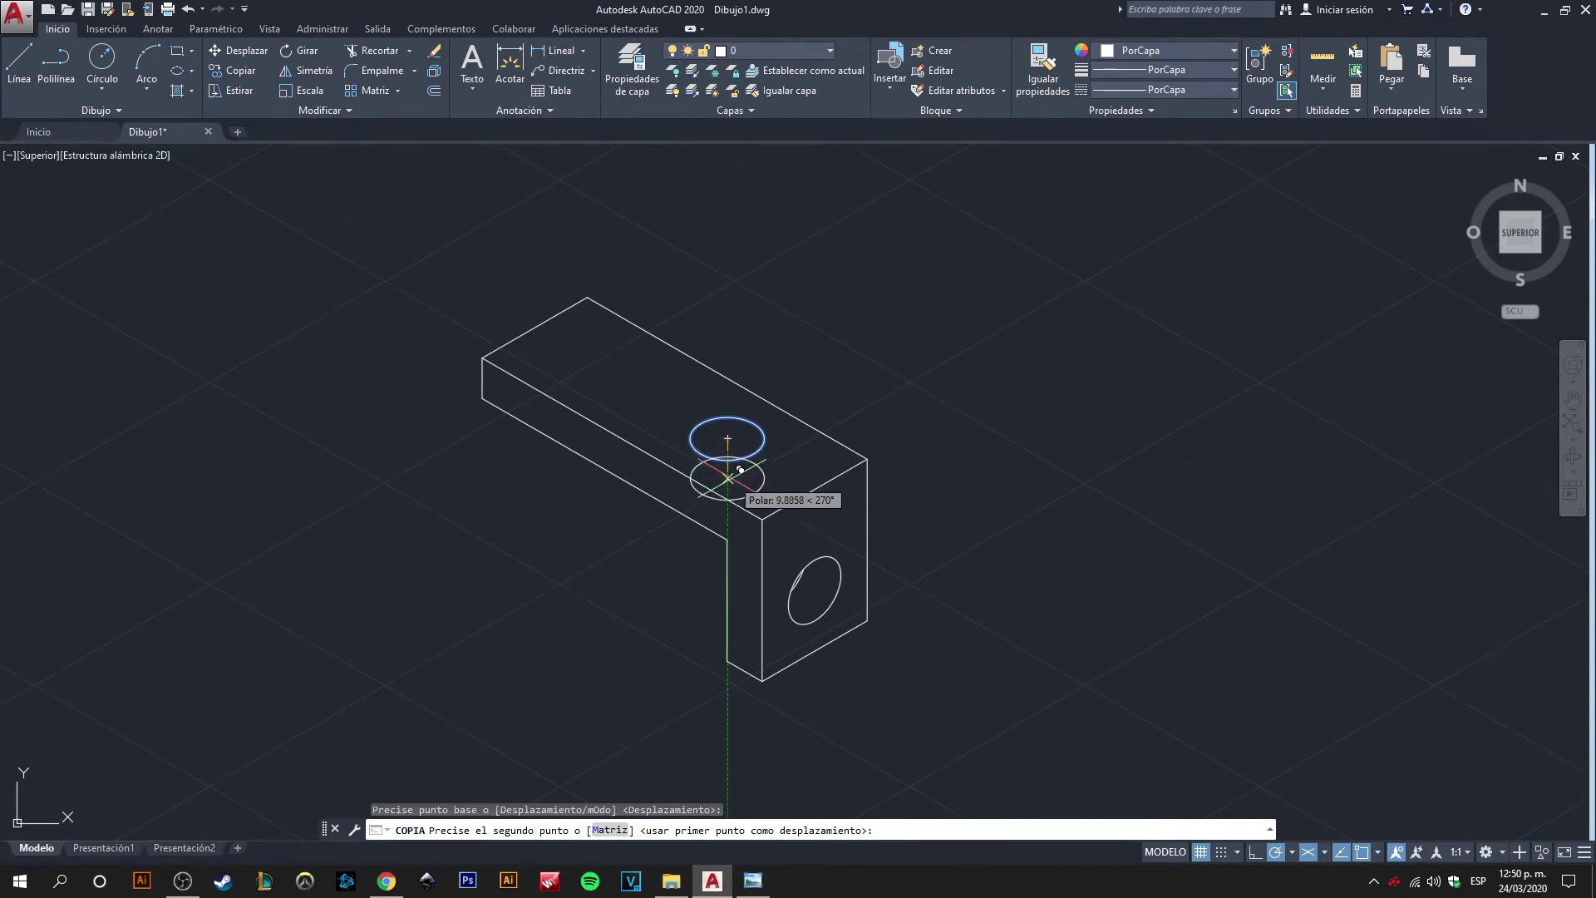
{"action": "type", "text": "10"}
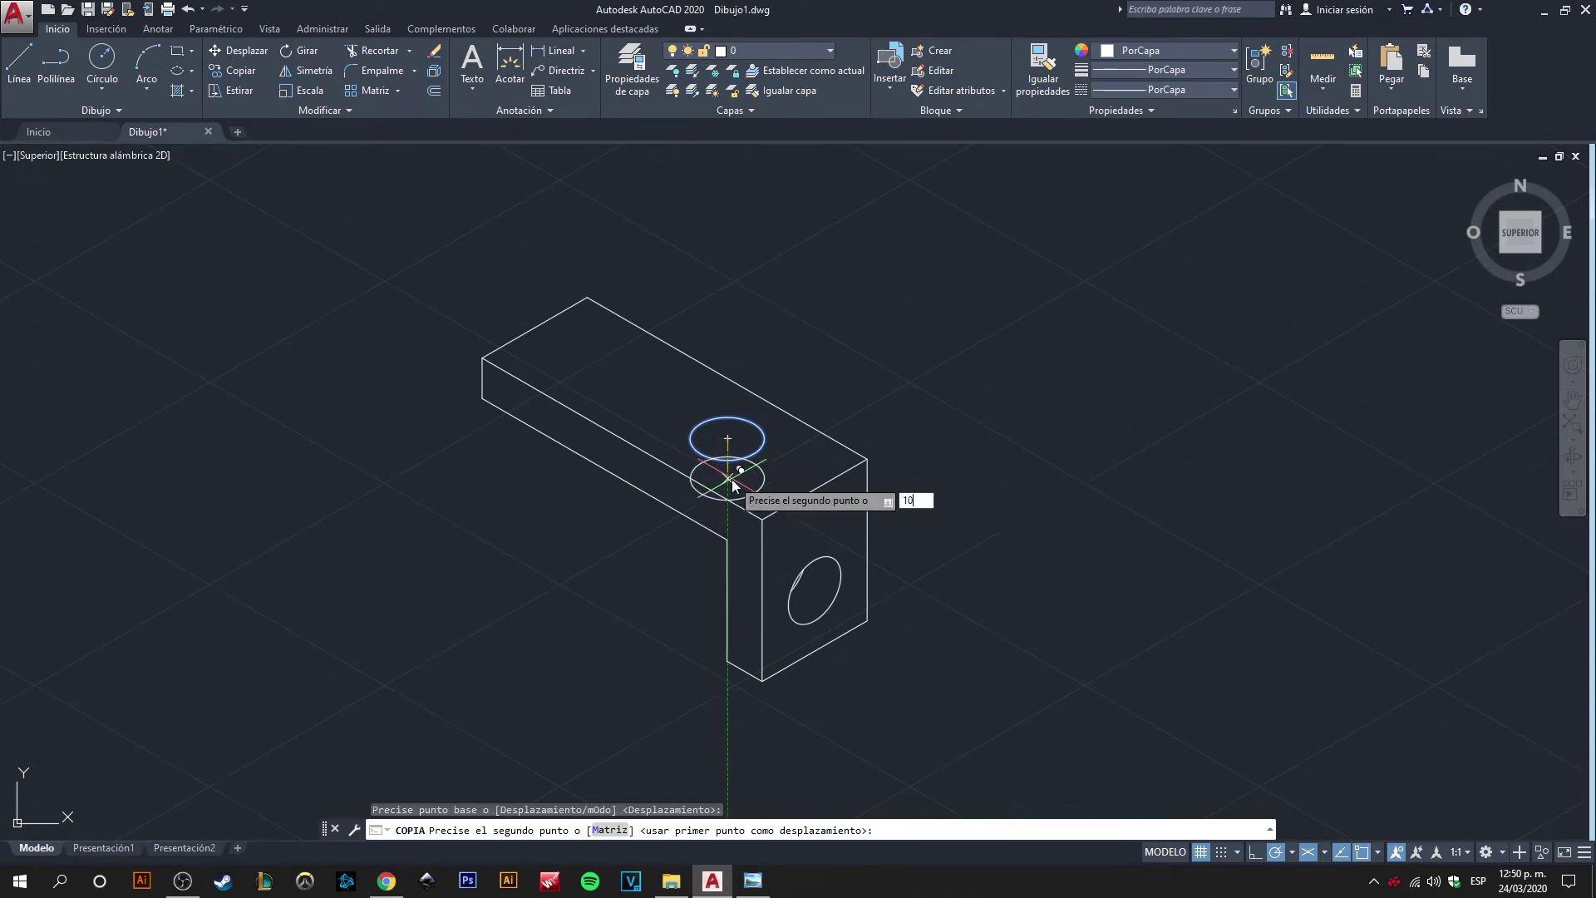
{"action": "key", "text": "Return"}
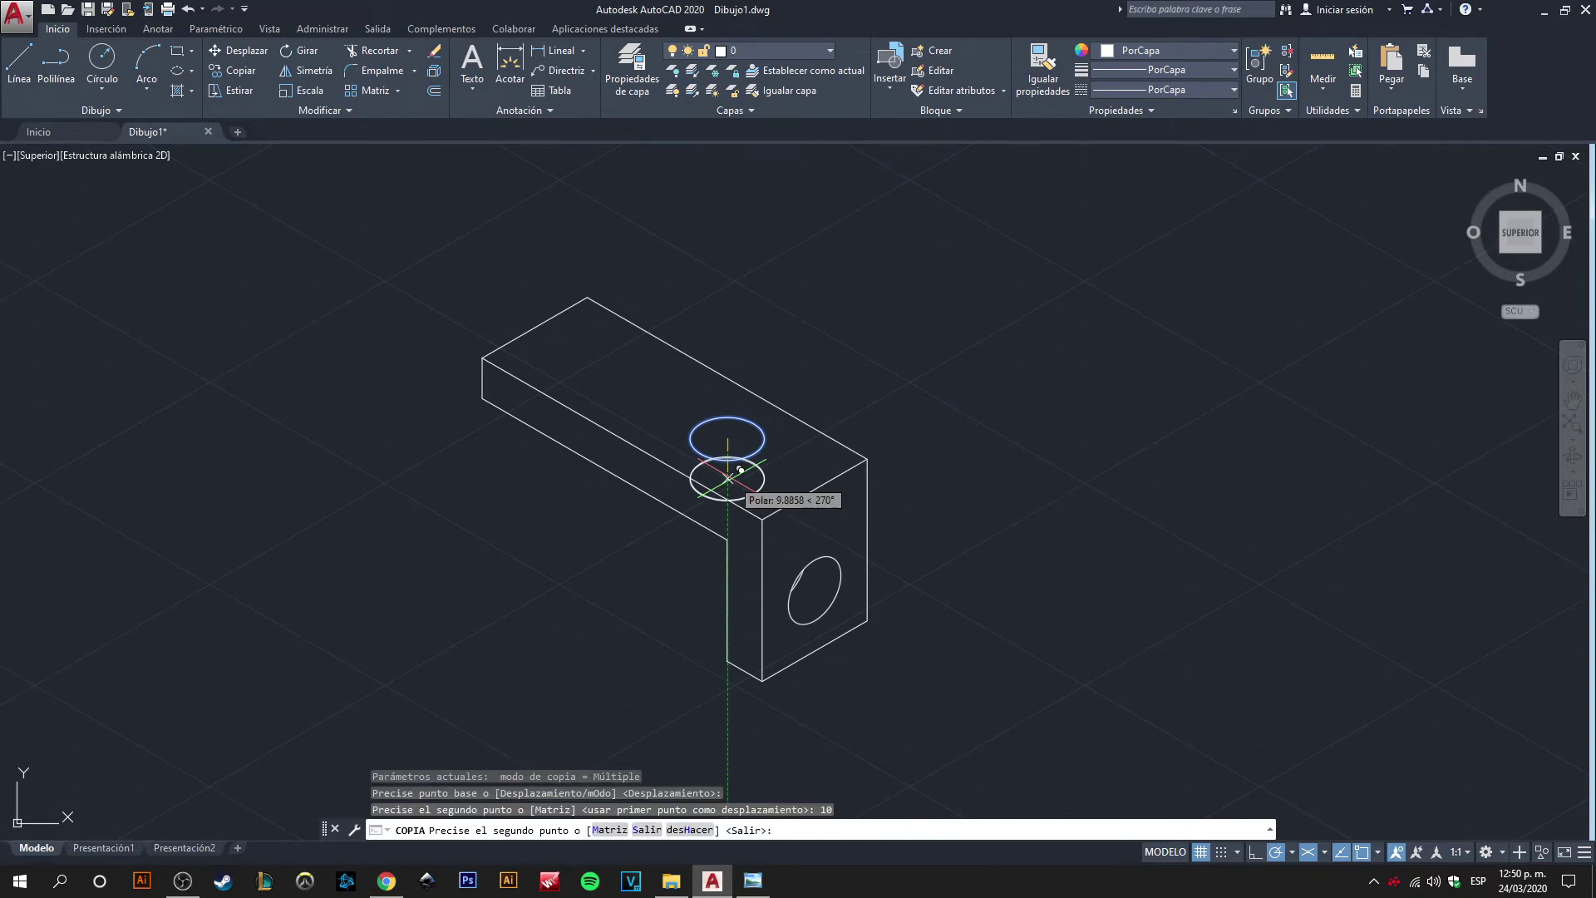
{"action": "key", "text": "Return"}
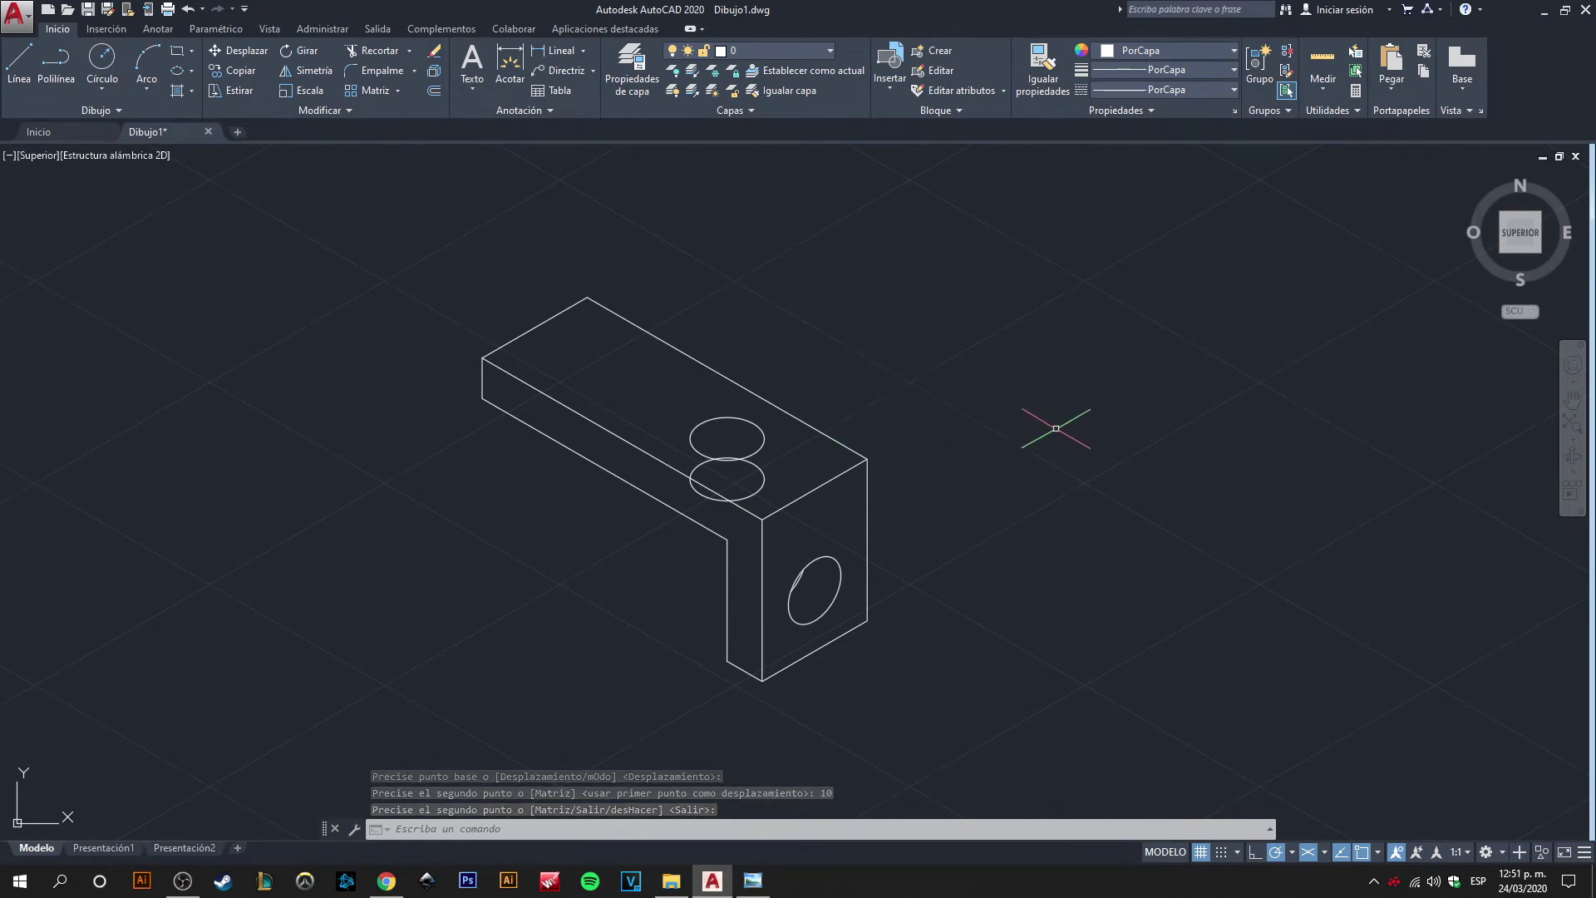
- Trim the lower copied circle against the whole part, leaving a short inner depth arc
{"action": "scroll", "coordinate": [867, 546], "scroll_direction": "up", "scroll_amount": 2}
{"action": "scroll", "coordinate": [856, 540], "scroll_direction": "up", "scroll_amount": 2}
{"action": "scroll", "coordinate": [673, 382], "scroll_direction": "down", "scroll_amount": 4}
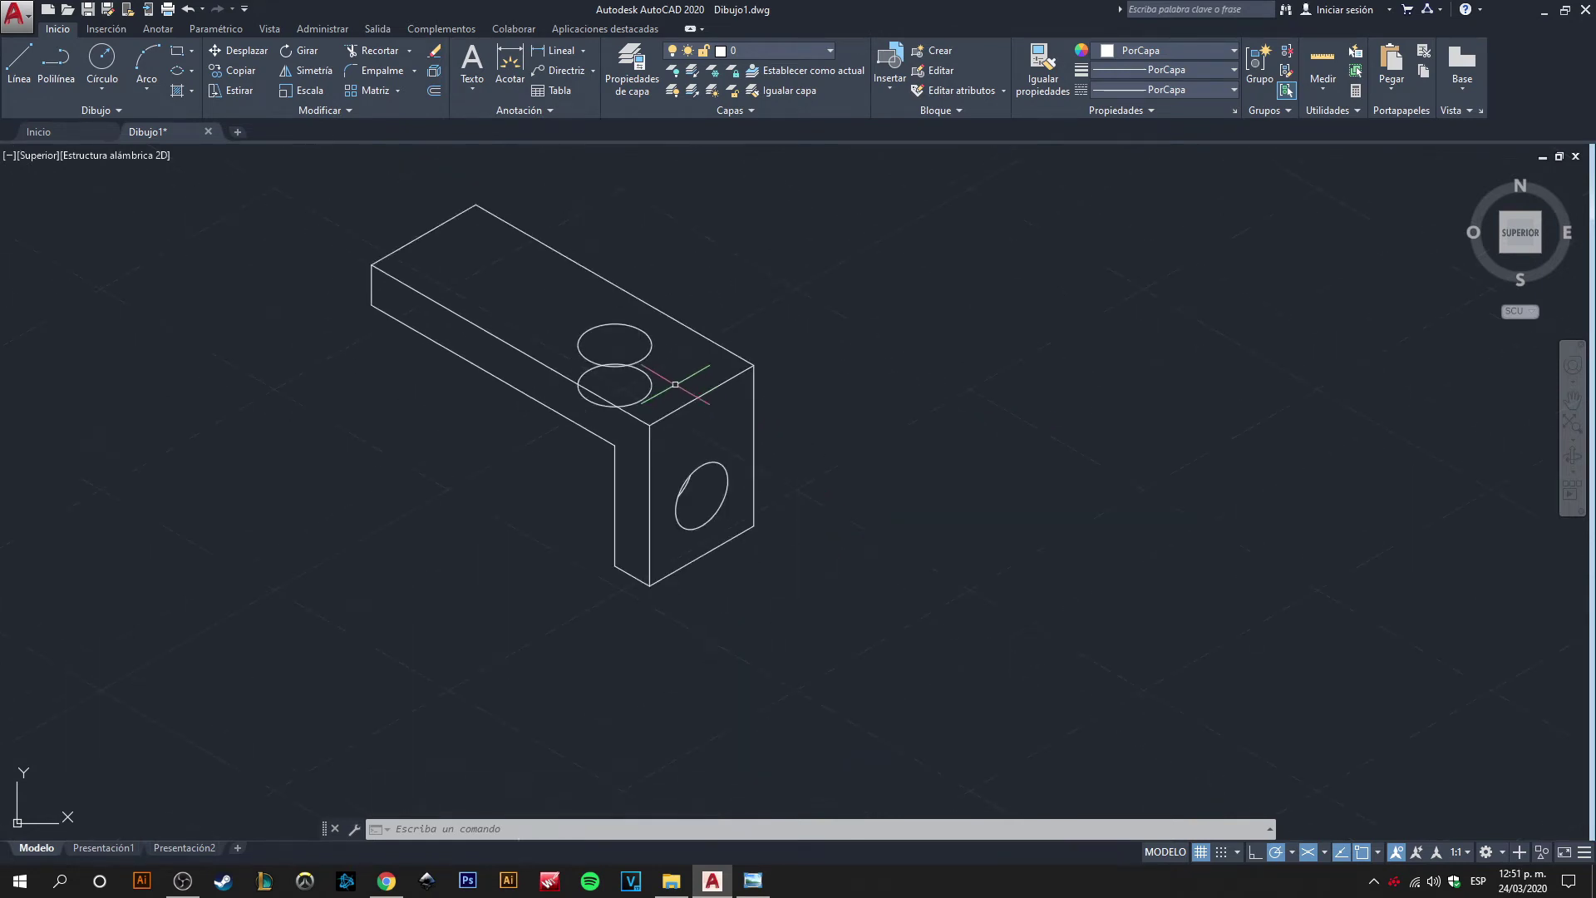
{"action": "scroll", "coordinate": [625, 399], "scroll_direction": "up", "scroll_amount": 2}
{"action": "scroll", "coordinate": [582, 332], "scroll_direction": "up", "scroll_amount": 2}
{"action": "scroll", "coordinate": [590, 324], "scroll_direction": "down", "scroll_amount": 4}
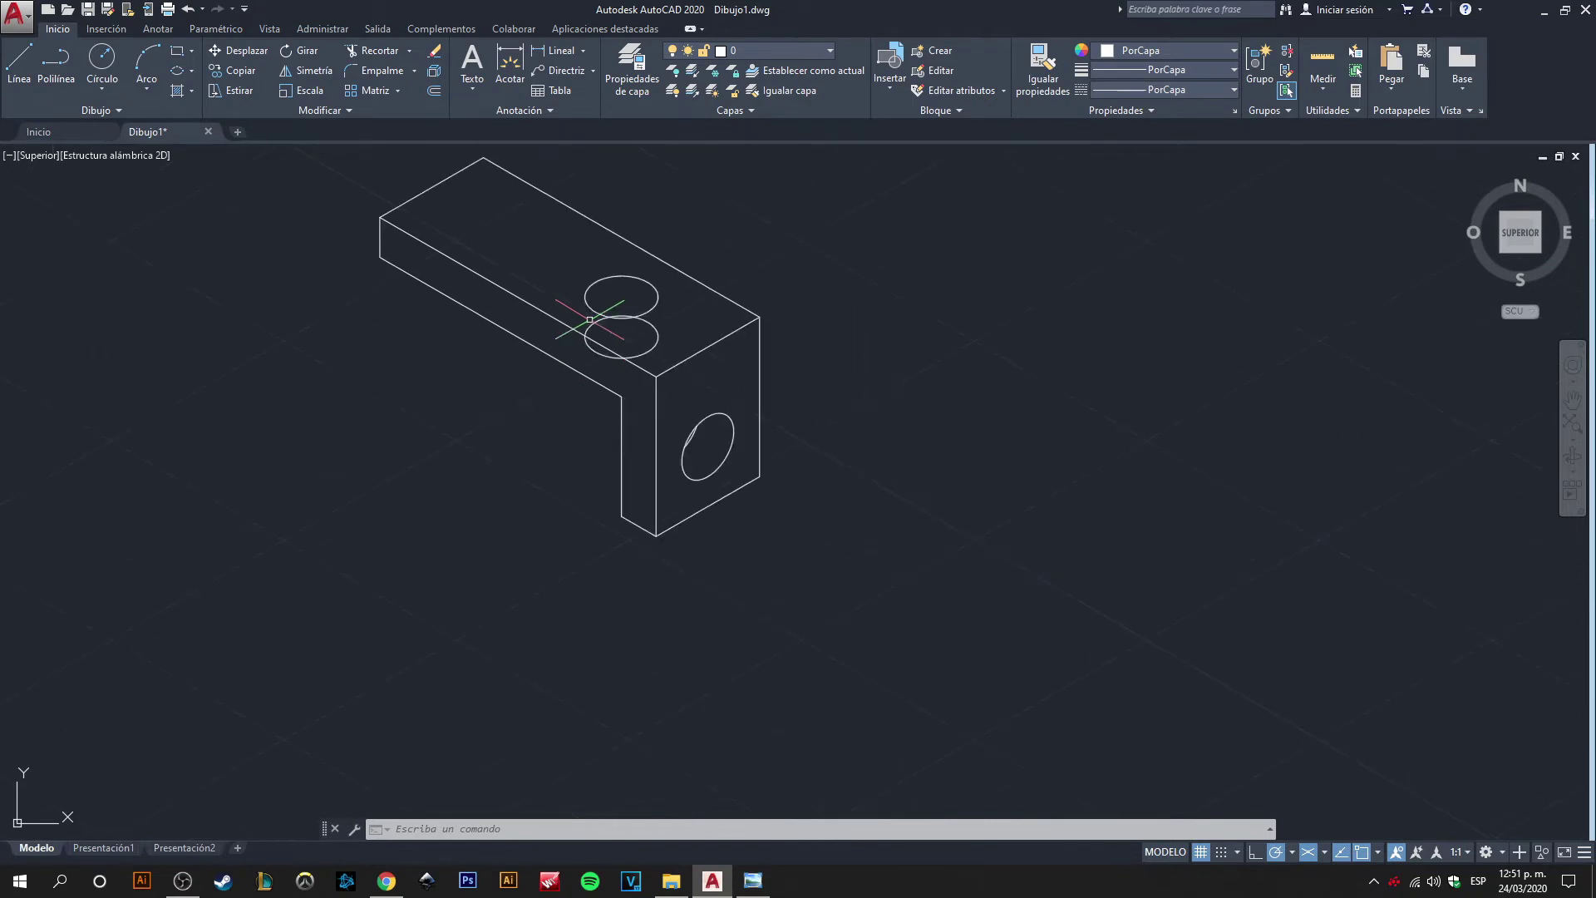
{"action": "middle_click_drag", "start_coordinate": [496, 244], "coordinate": [514, 287]}
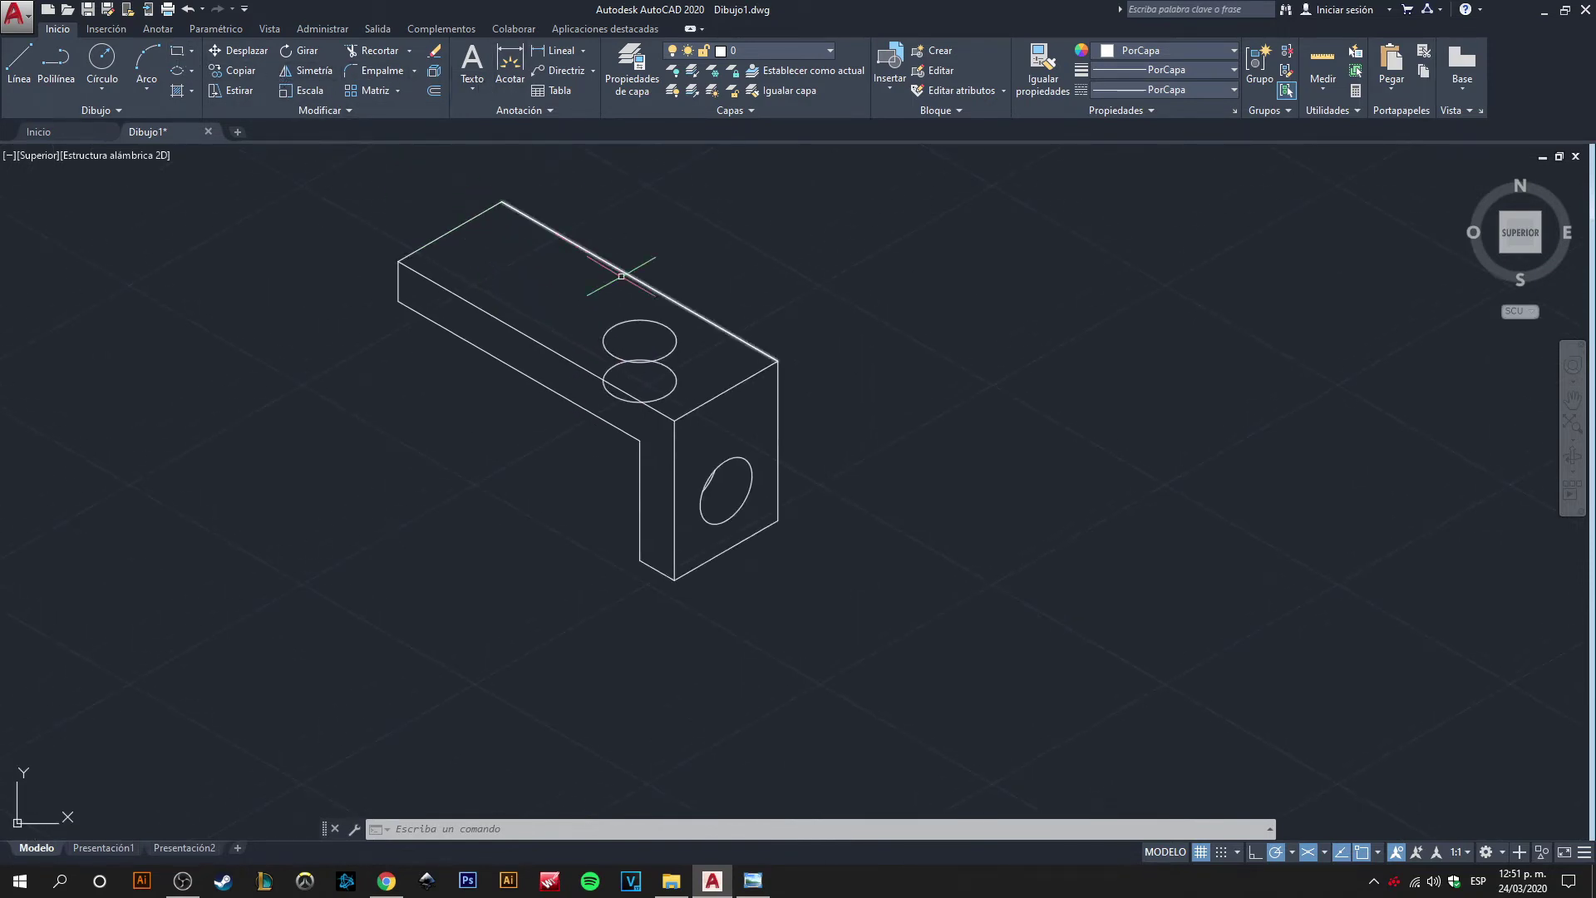
{"action": "left_click", "coordinate": [309, 154]}
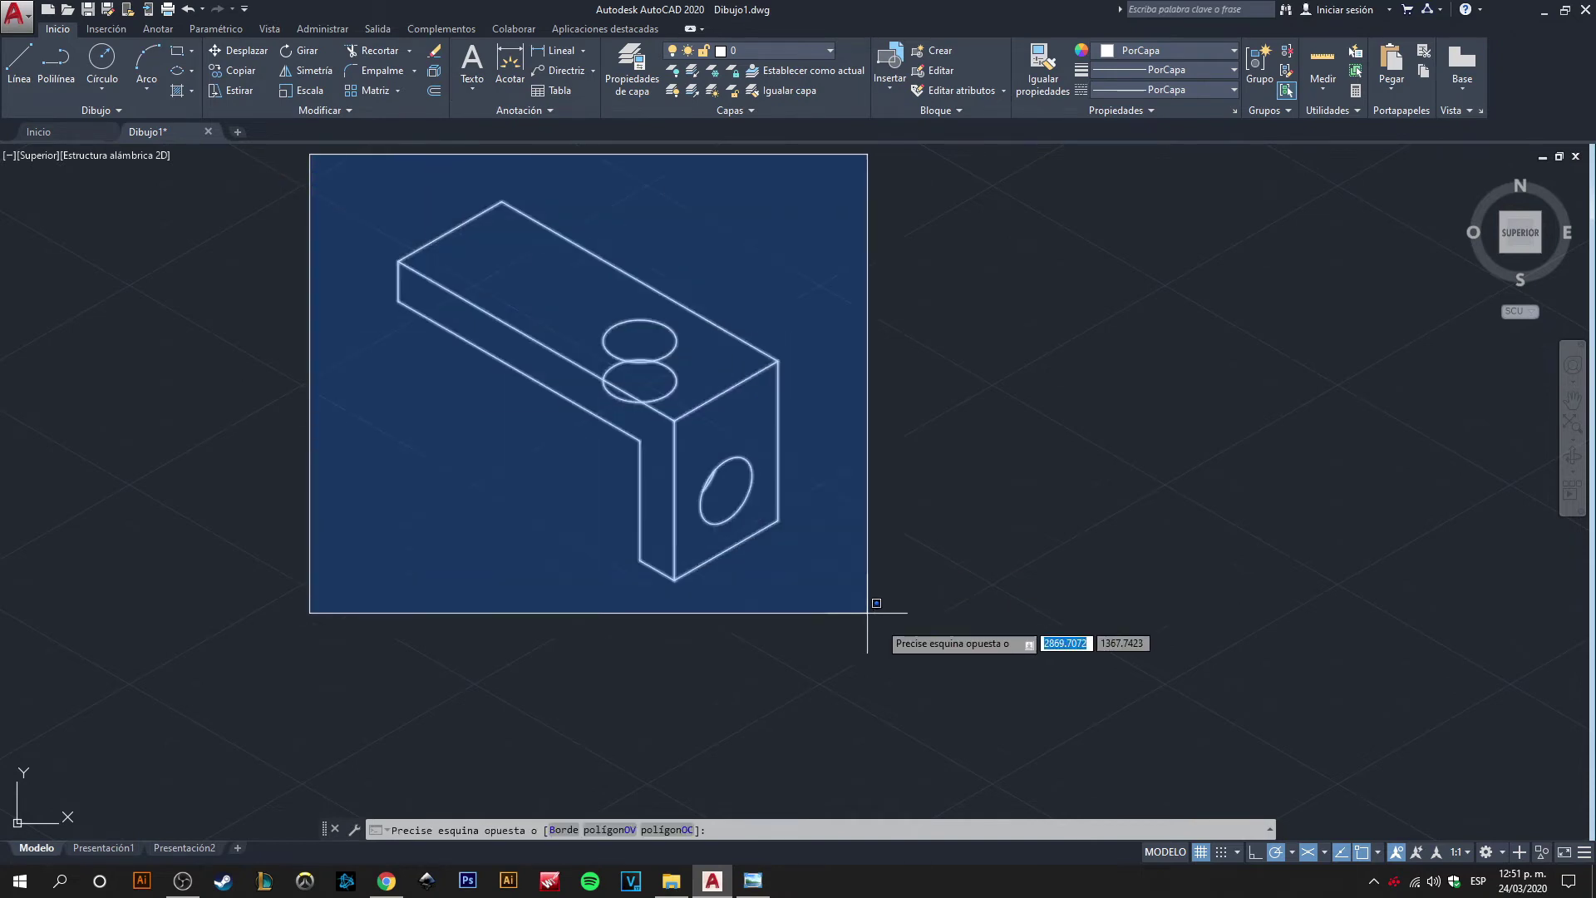
{"action": "left_click", "coordinate": [907, 660]}
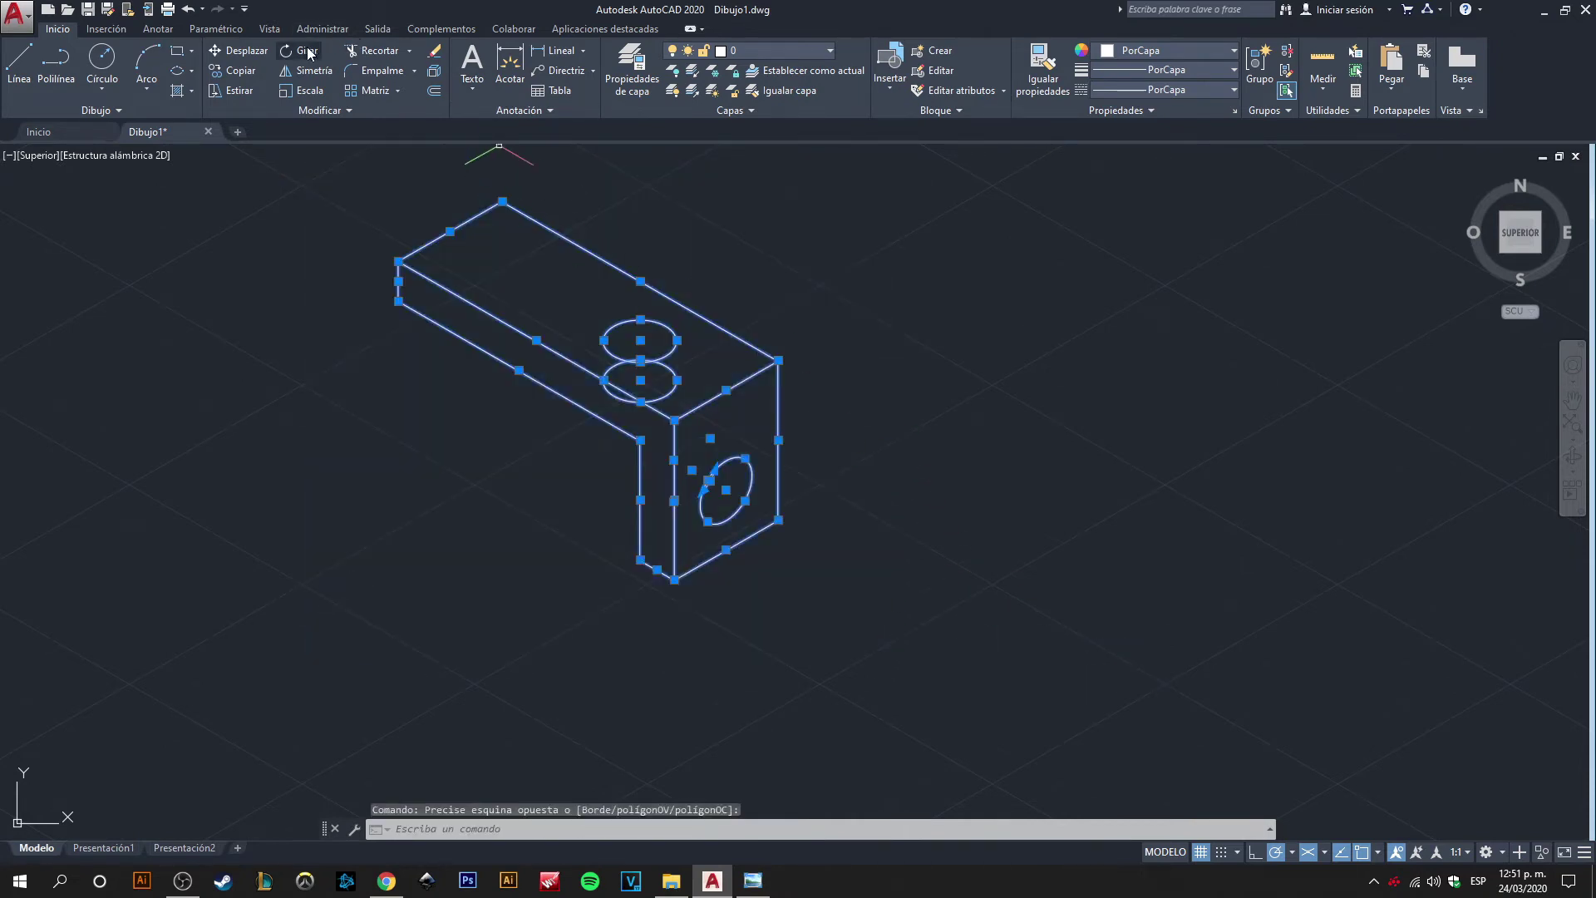
{"action": "left_click", "coordinate": [379, 52]}
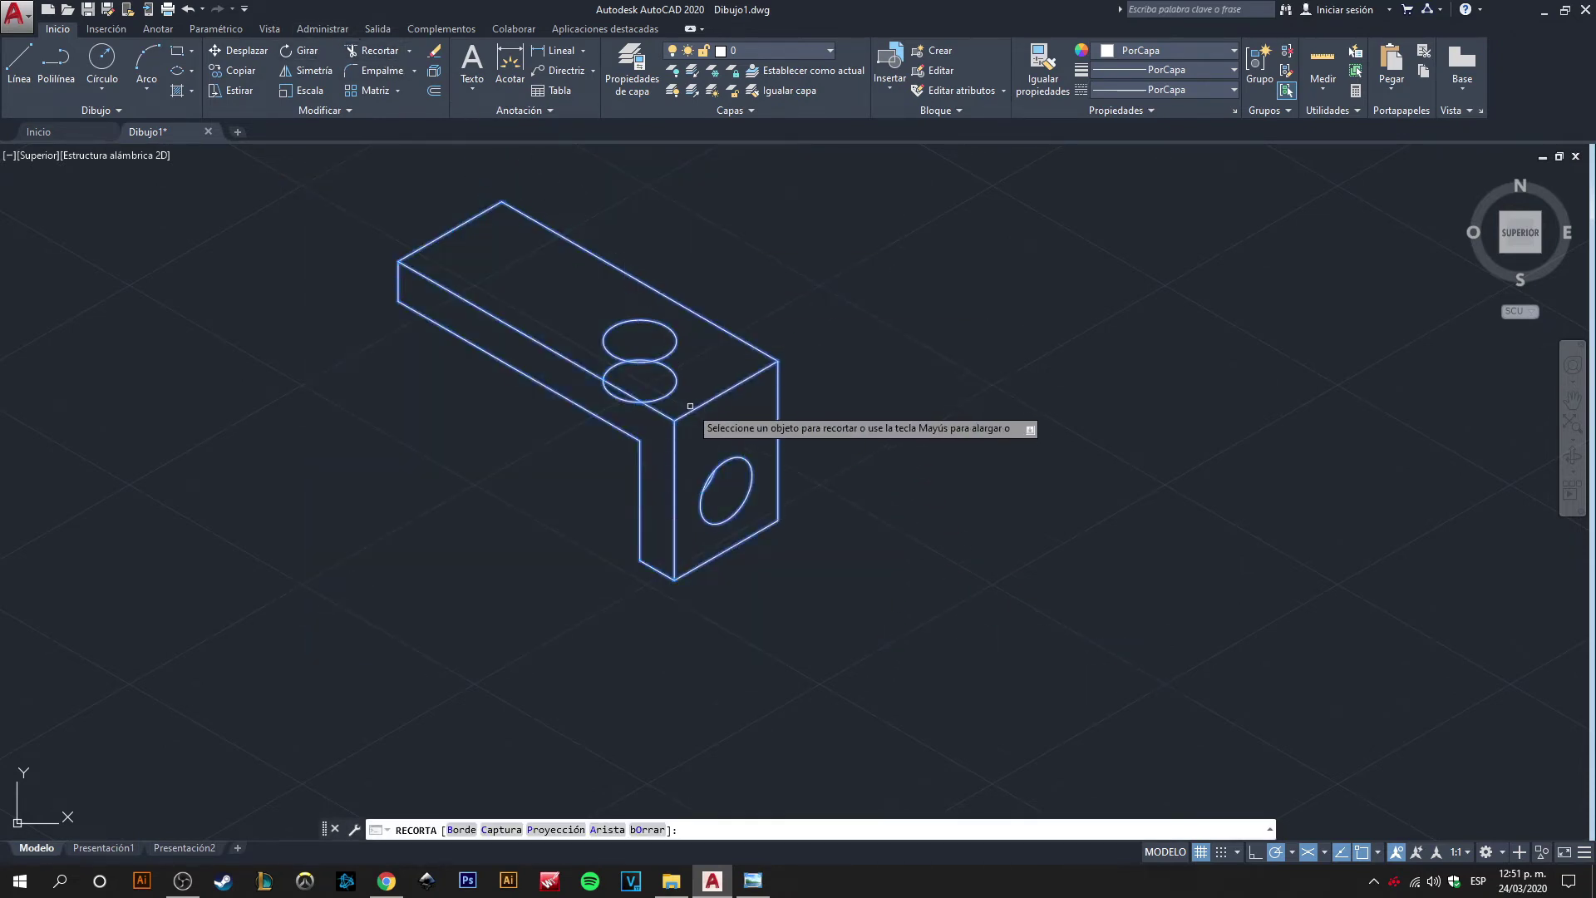
{"action": "scroll", "coordinate": [668, 399], "scroll_direction": "up", "scroll_amount": 2}
{"action": "left_click", "coordinate": [548, 348]}
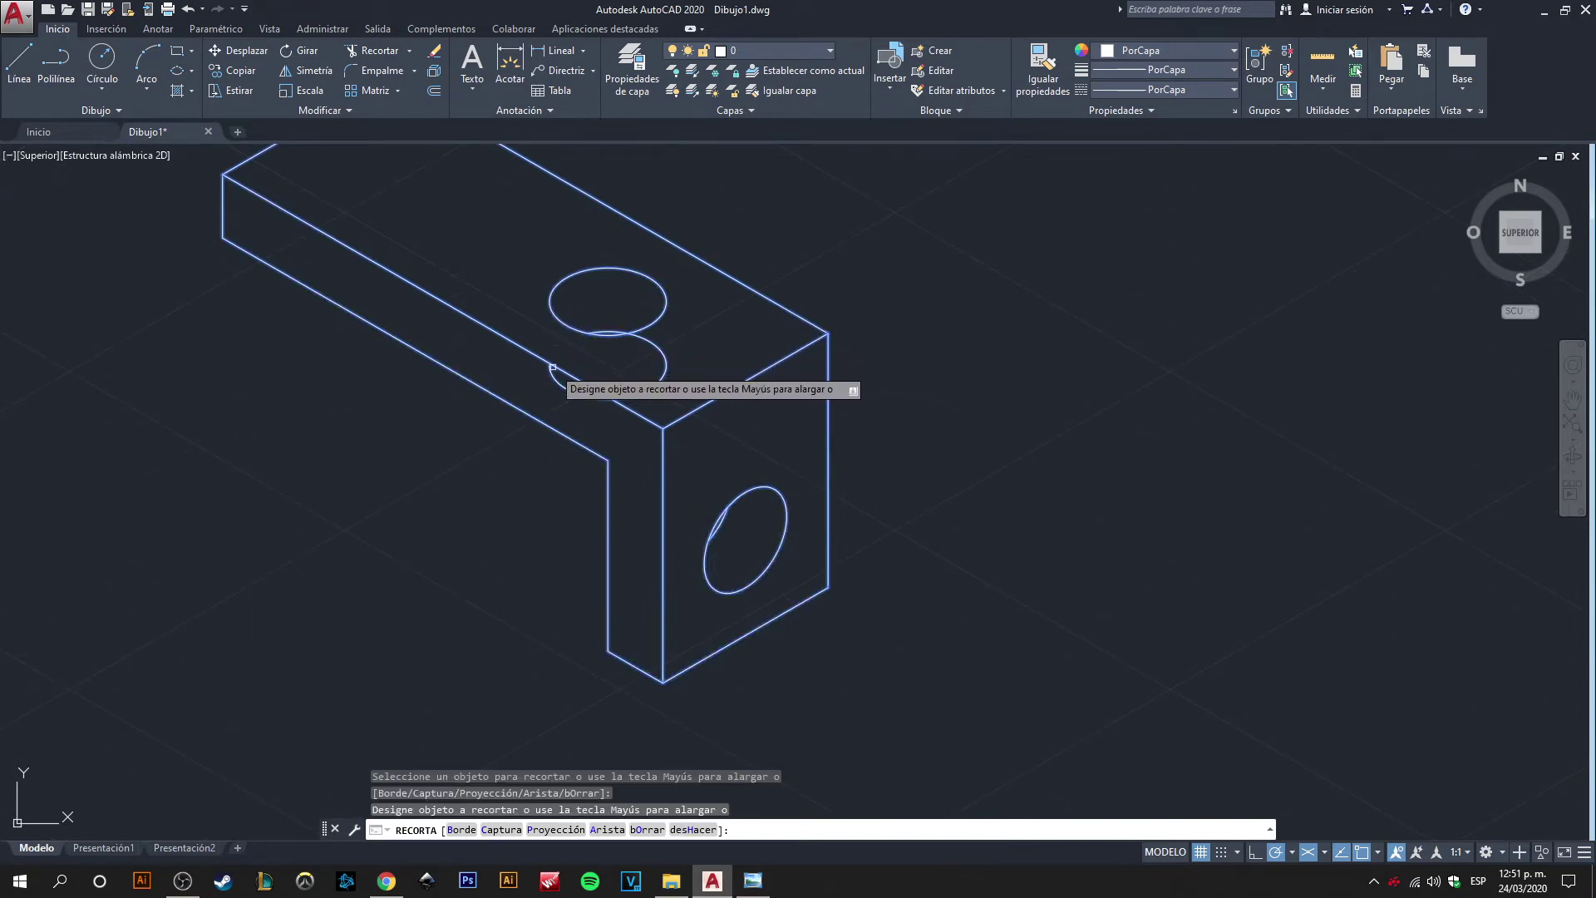
{"action": "left_click", "coordinate": [558, 388]}
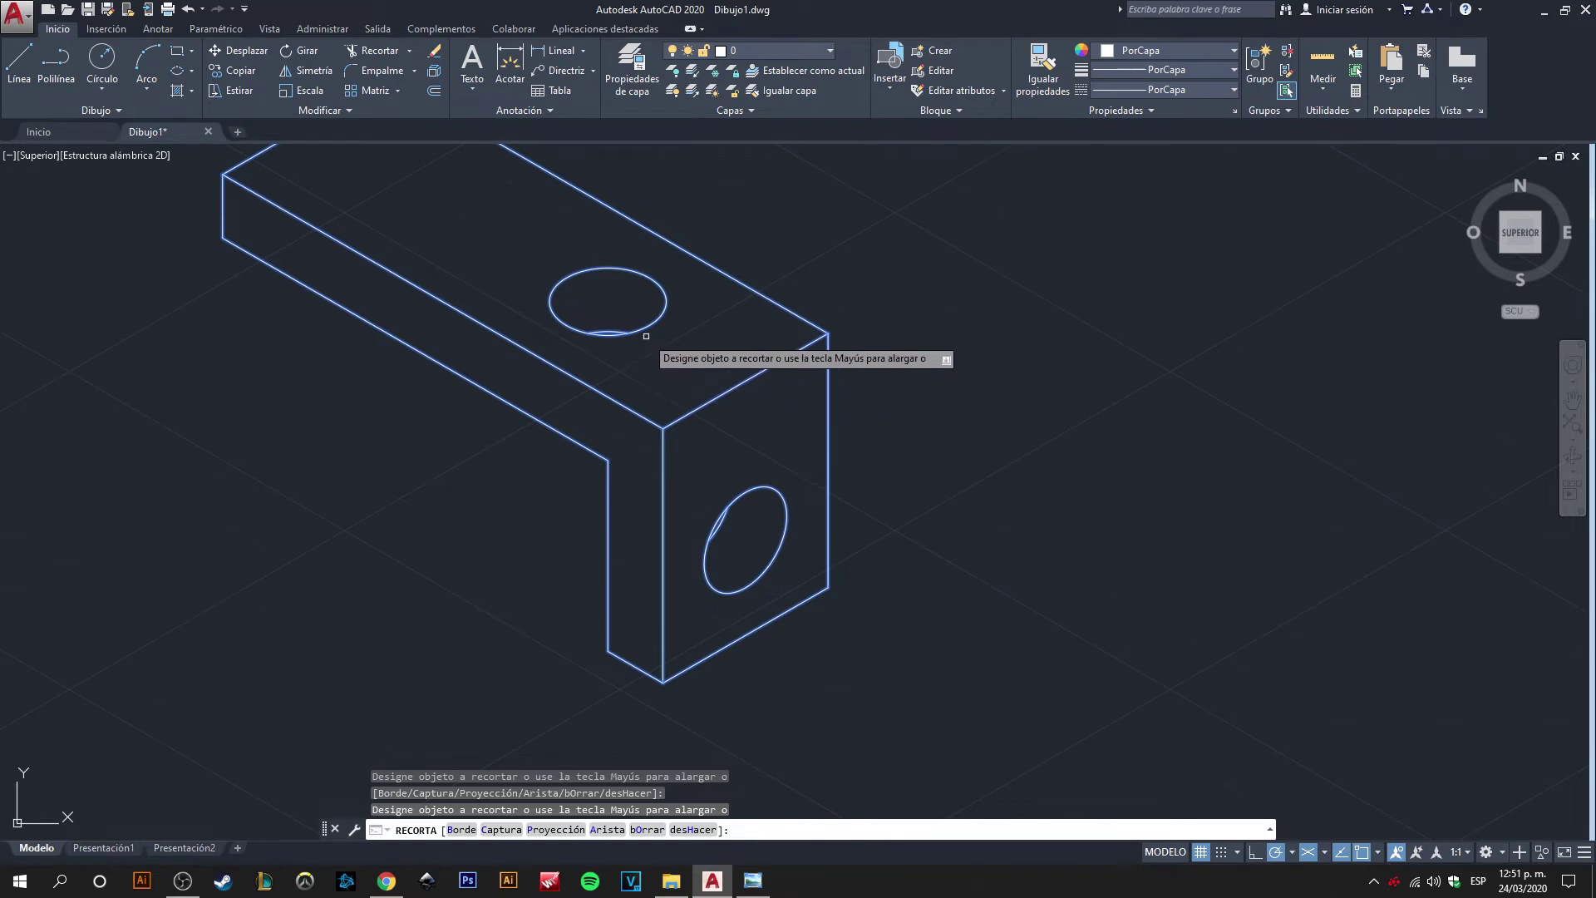
{"action": "key", "text": "Return"}
- Pan and zoom to review the trimmed hole on the arm's top face
{"action": "scroll", "coordinate": [711, 355], "scroll_direction": "down", "scroll_amount": 2}
{"action": "scroll", "coordinate": [718, 351], "scroll_direction": "up", "scroll_amount": 2}
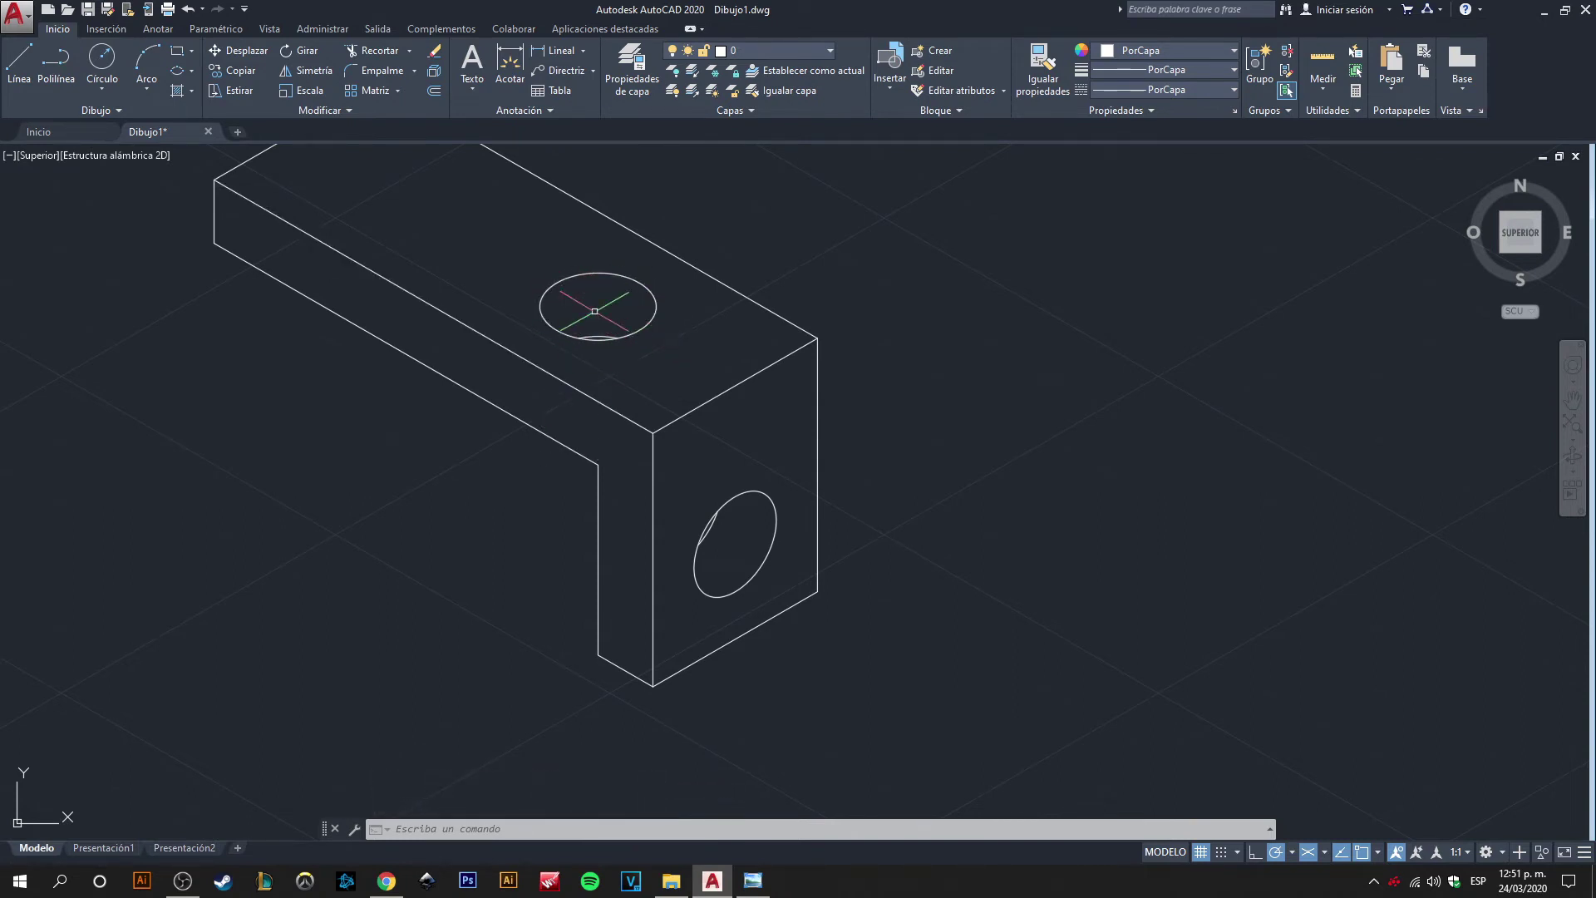
{"action": "scroll", "coordinate": [641, 374], "scroll_direction": "down", "scroll_amount": 3}
{"action": "scroll", "coordinate": [632, 365], "scroll_direction": "down", "scroll_amount": 2}
{"action": "scroll", "coordinate": [588, 326], "scroll_direction": "up", "scroll_amount": 4}
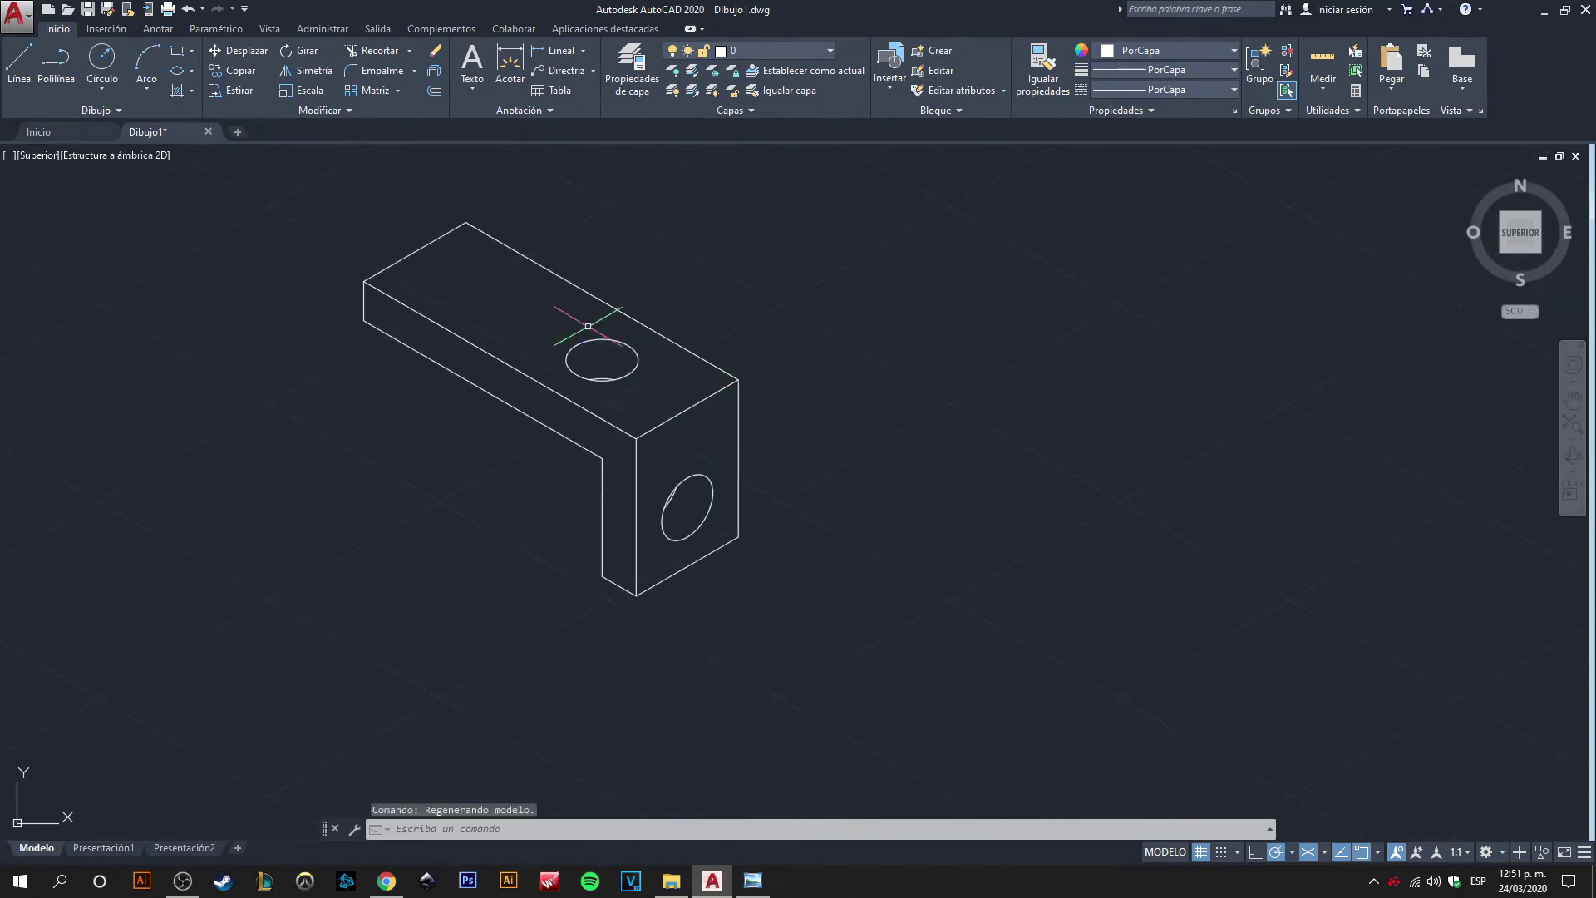
{"action": "middle_click_drag", "start_coordinate": [516, 313], "coordinate": [619, 372]}
{"action": "scroll", "coordinate": [702, 419], "scroll_direction": "down", "scroll_amount": 2}
{"action": "scroll", "coordinate": [703, 420], "scroll_direction": "up", "scroll_amount": 2}
{"action": "scroll", "coordinate": [594, 376], "scroll_direction": "up", "scroll_amount": 2}
{"action": "scroll", "coordinate": [594, 377], "scroll_direction": "down", "scroll_amount": 2}
{"action": "scroll", "coordinate": [598, 376], "scroll_direction": "up", "scroll_amount": 2}
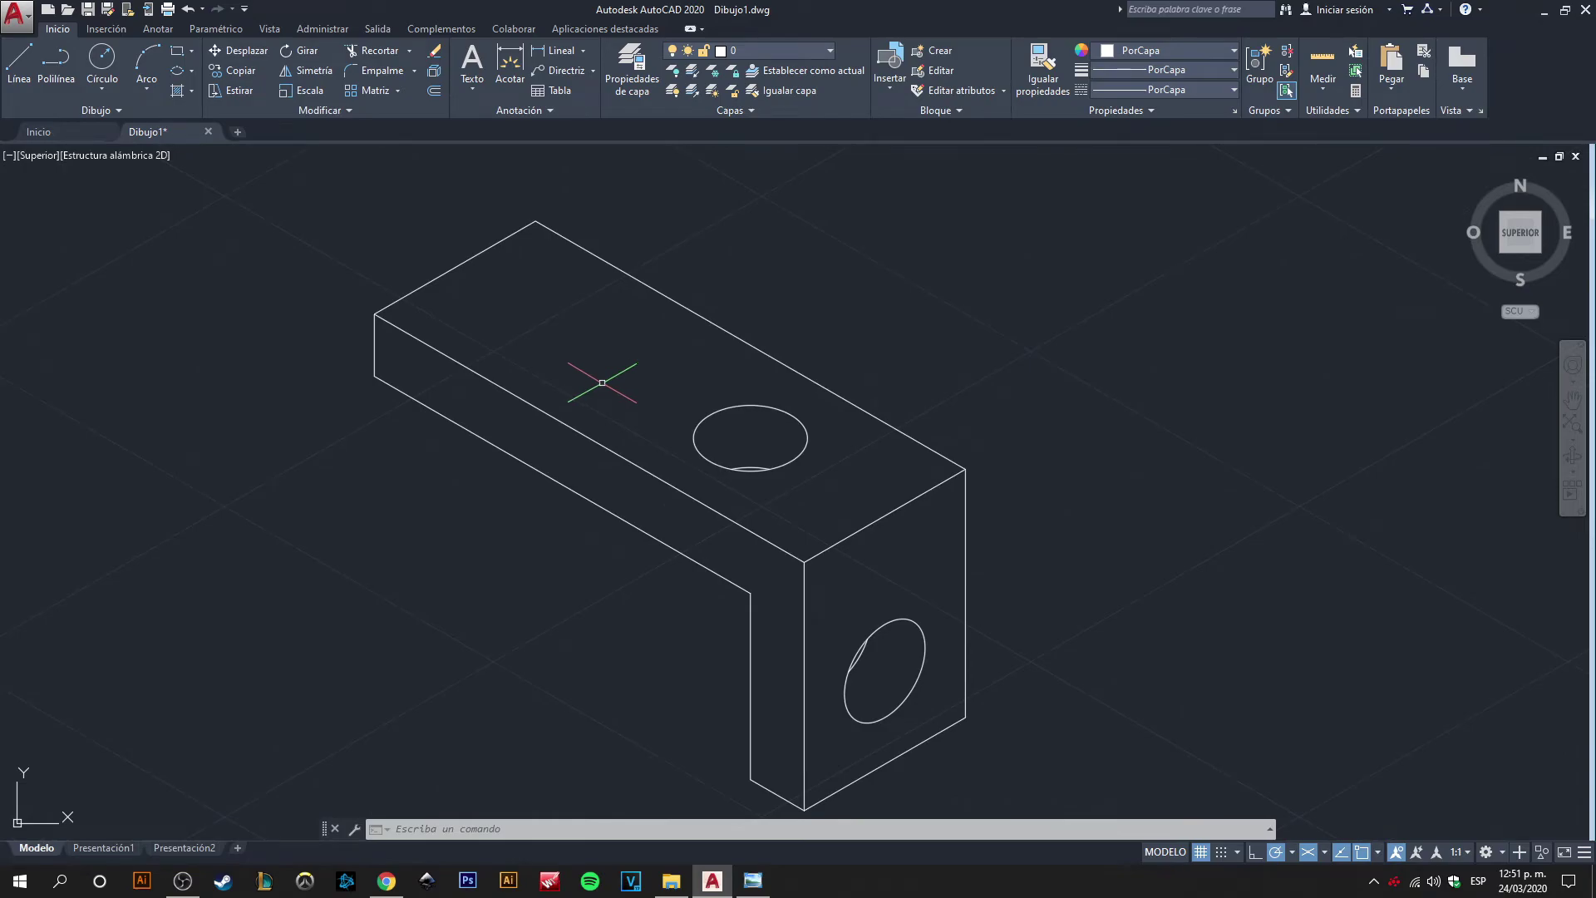
- Switch to the PLANO (6).png reference image in Windows Photo Viewer
{"action": "key", "text": "alt+Tab"}
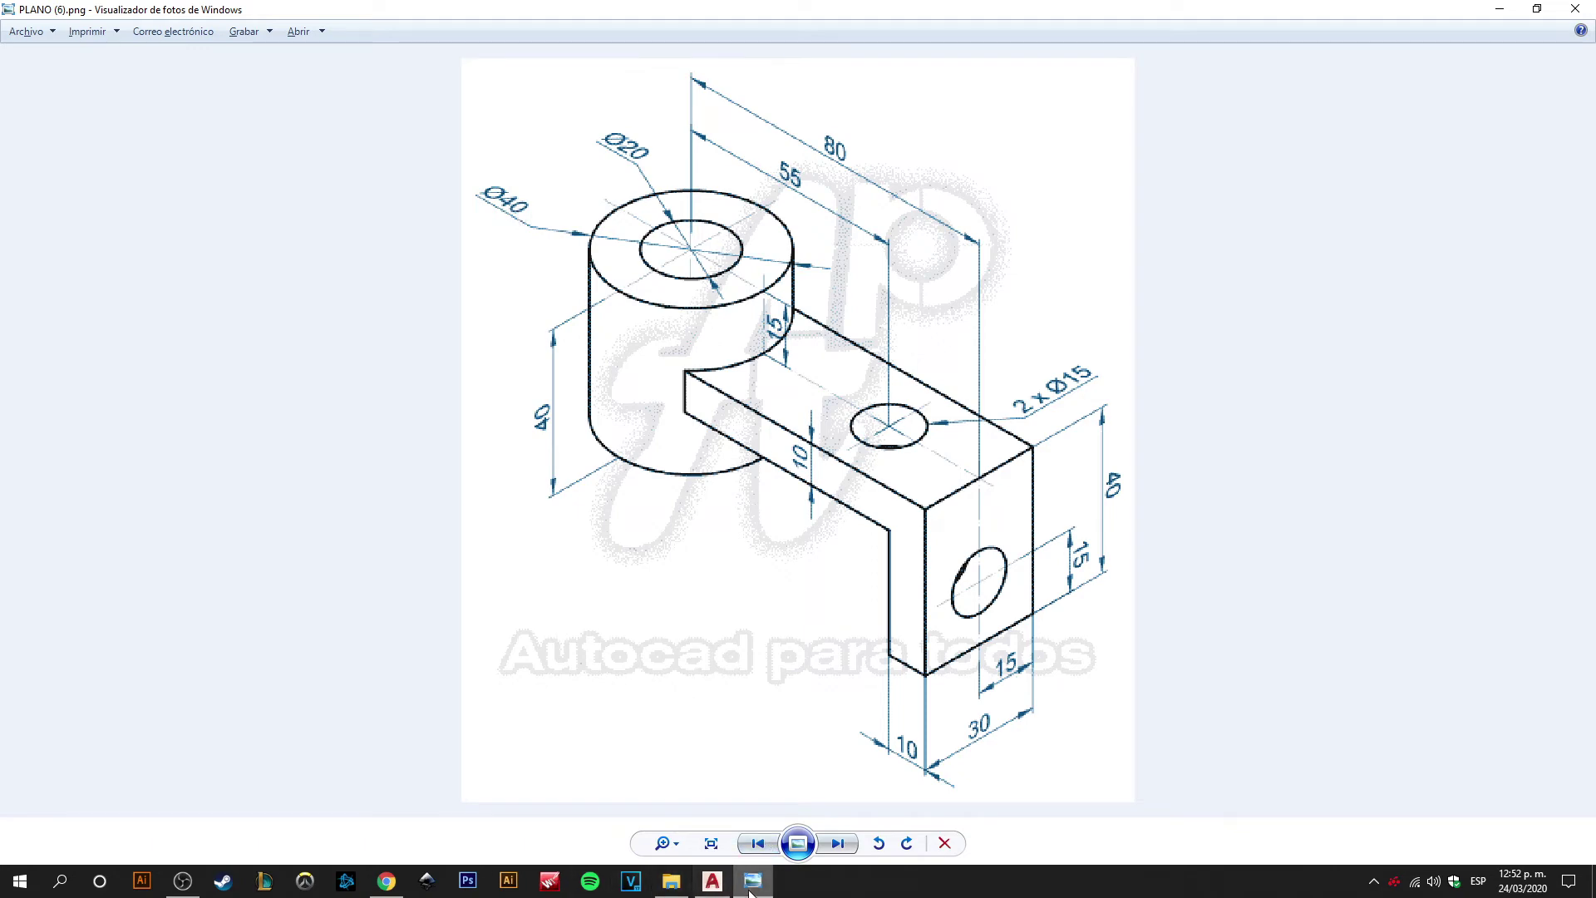
- Return to the AutoCAD bracket drawing with the whole part framed in view
{"action": "left_click", "coordinate": [712, 880]}
{"action": "middle_click_drag", "start_coordinate": [528, 367], "coordinate": [731, 499]}
{"action": "scroll", "coordinate": [732, 474], "scroll_direction": "down", "scroll_amount": 3}
{"action": "scroll", "coordinate": [733, 473], "scroll_direction": "up", "scroll_amount": 2}
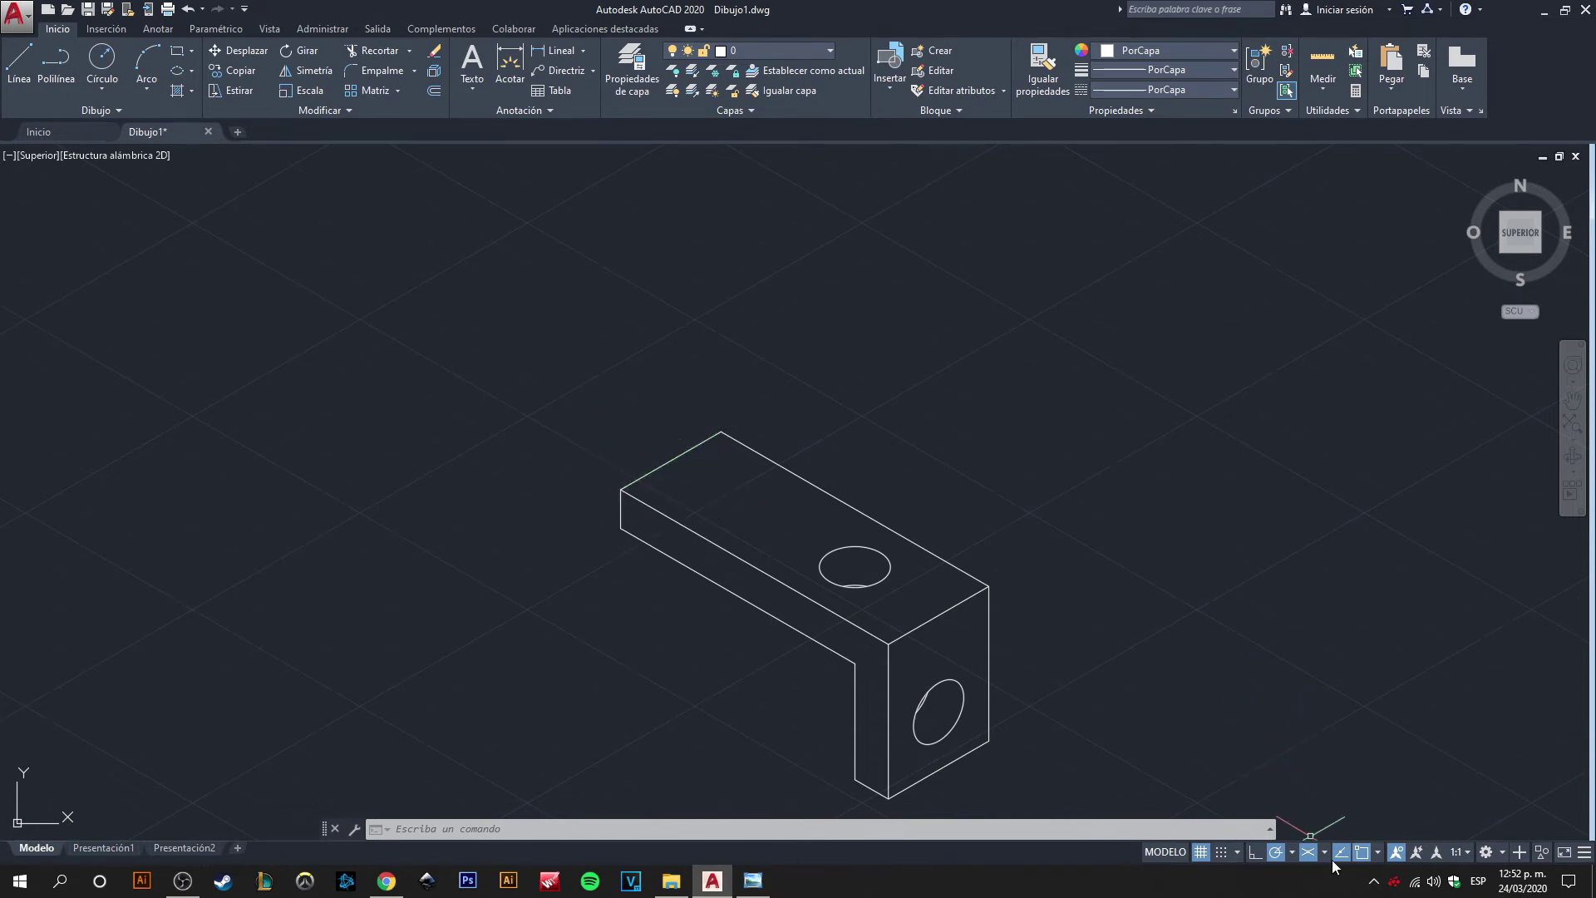
{"action": "left_click", "coordinate": [1377, 852]}
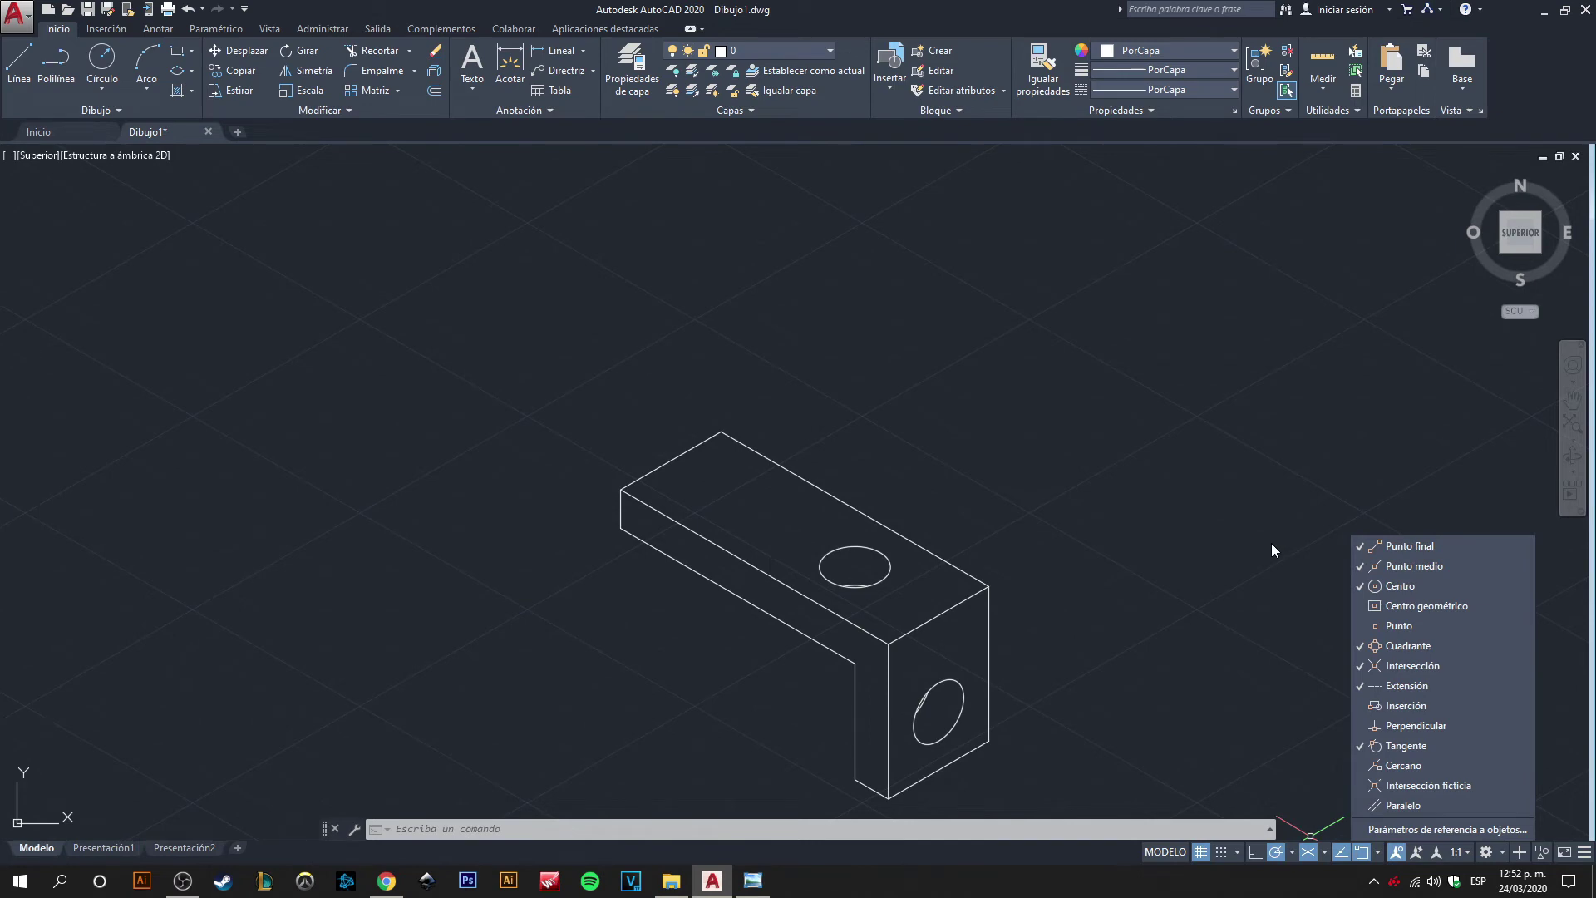
{"action": "left_click", "coordinate": [977, 500]}
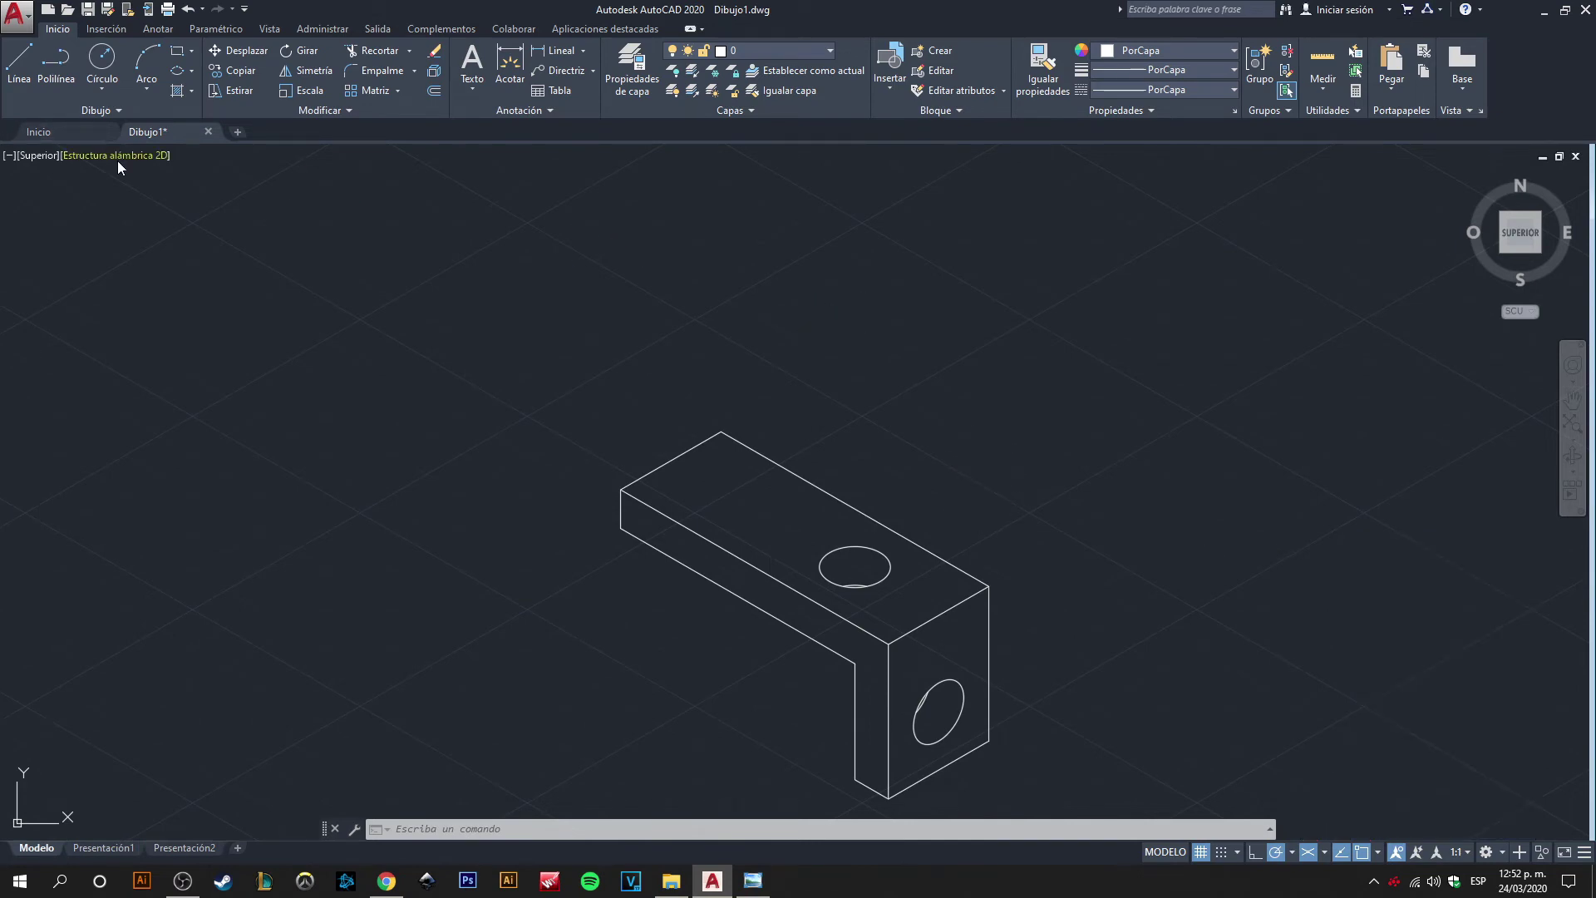
{"action": "left_click", "coordinate": [190, 72]}
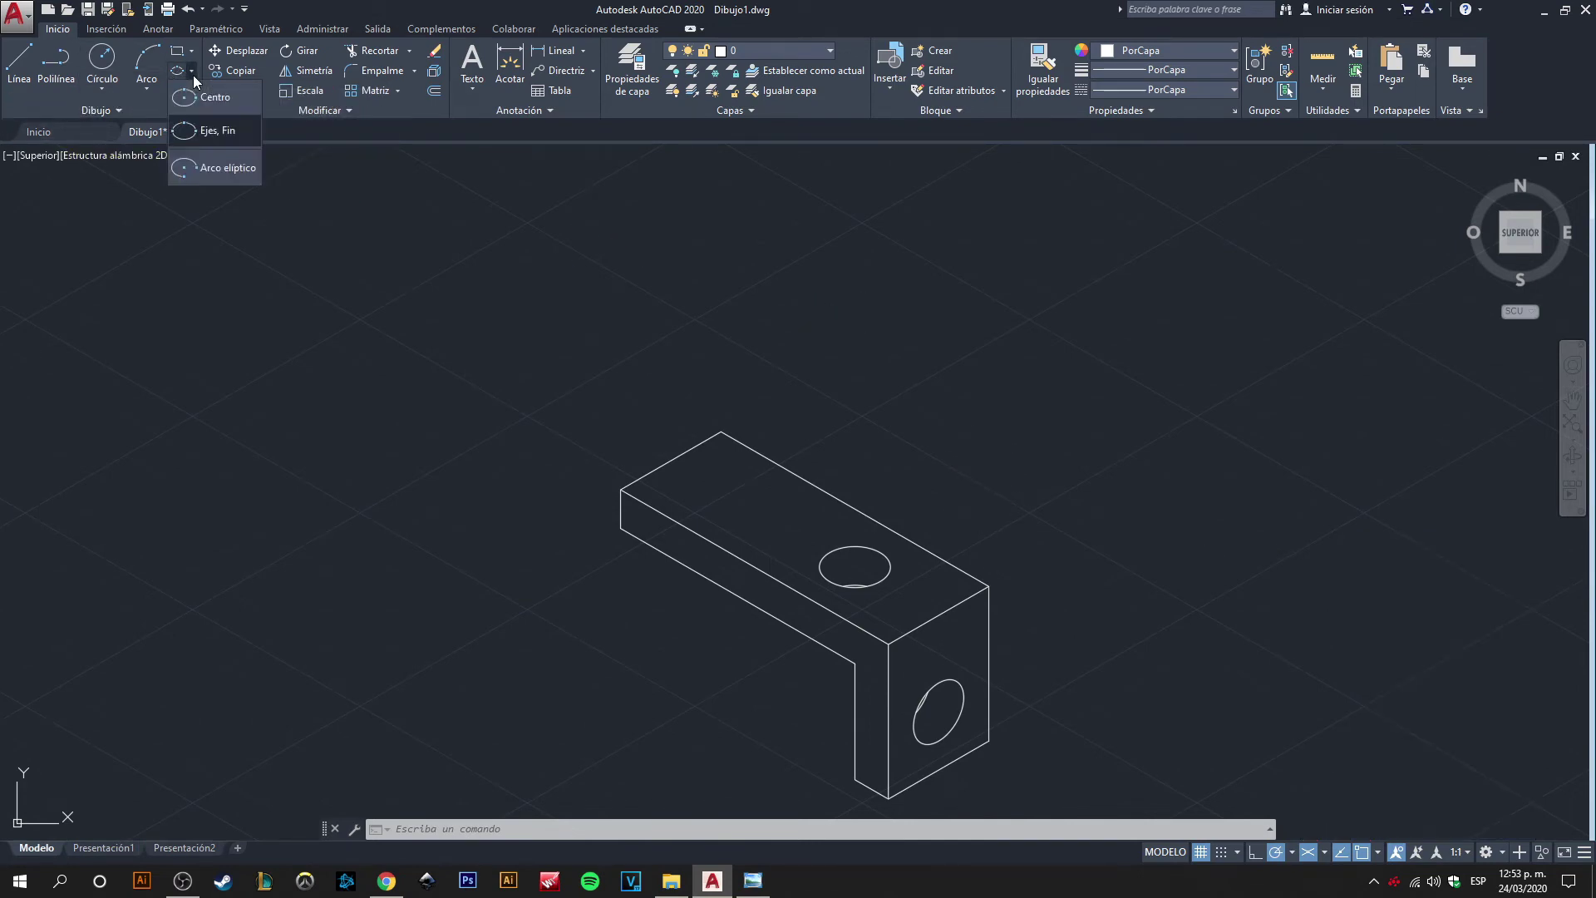
{"action": "left_click", "coordinate": [198, 133]}
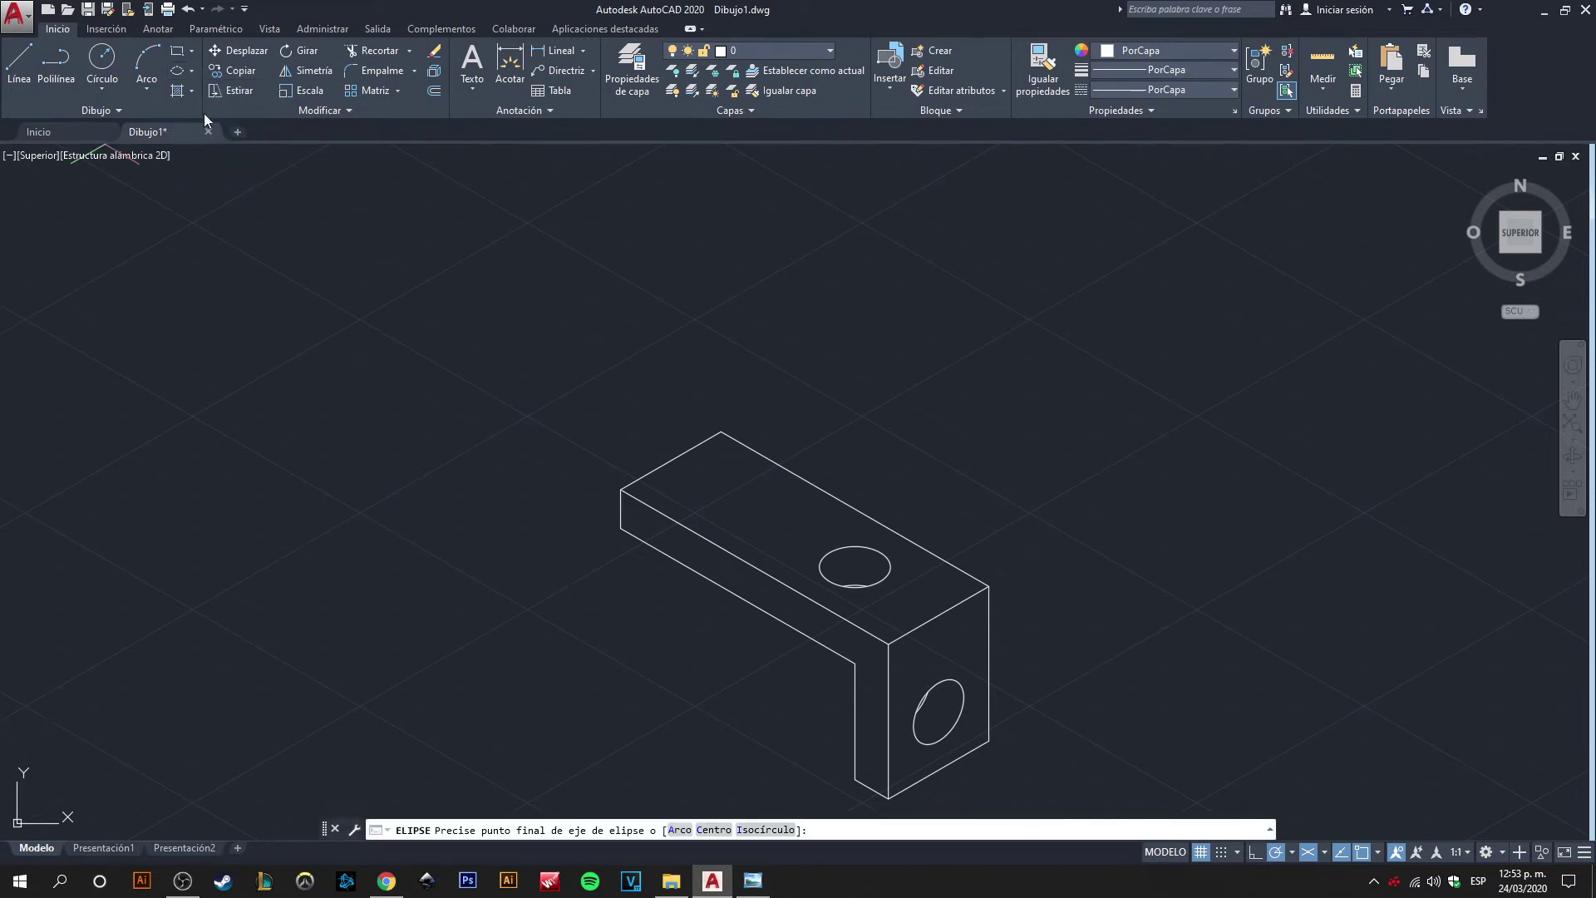
{"action": "left_click", "coordinate": [775, 835]}
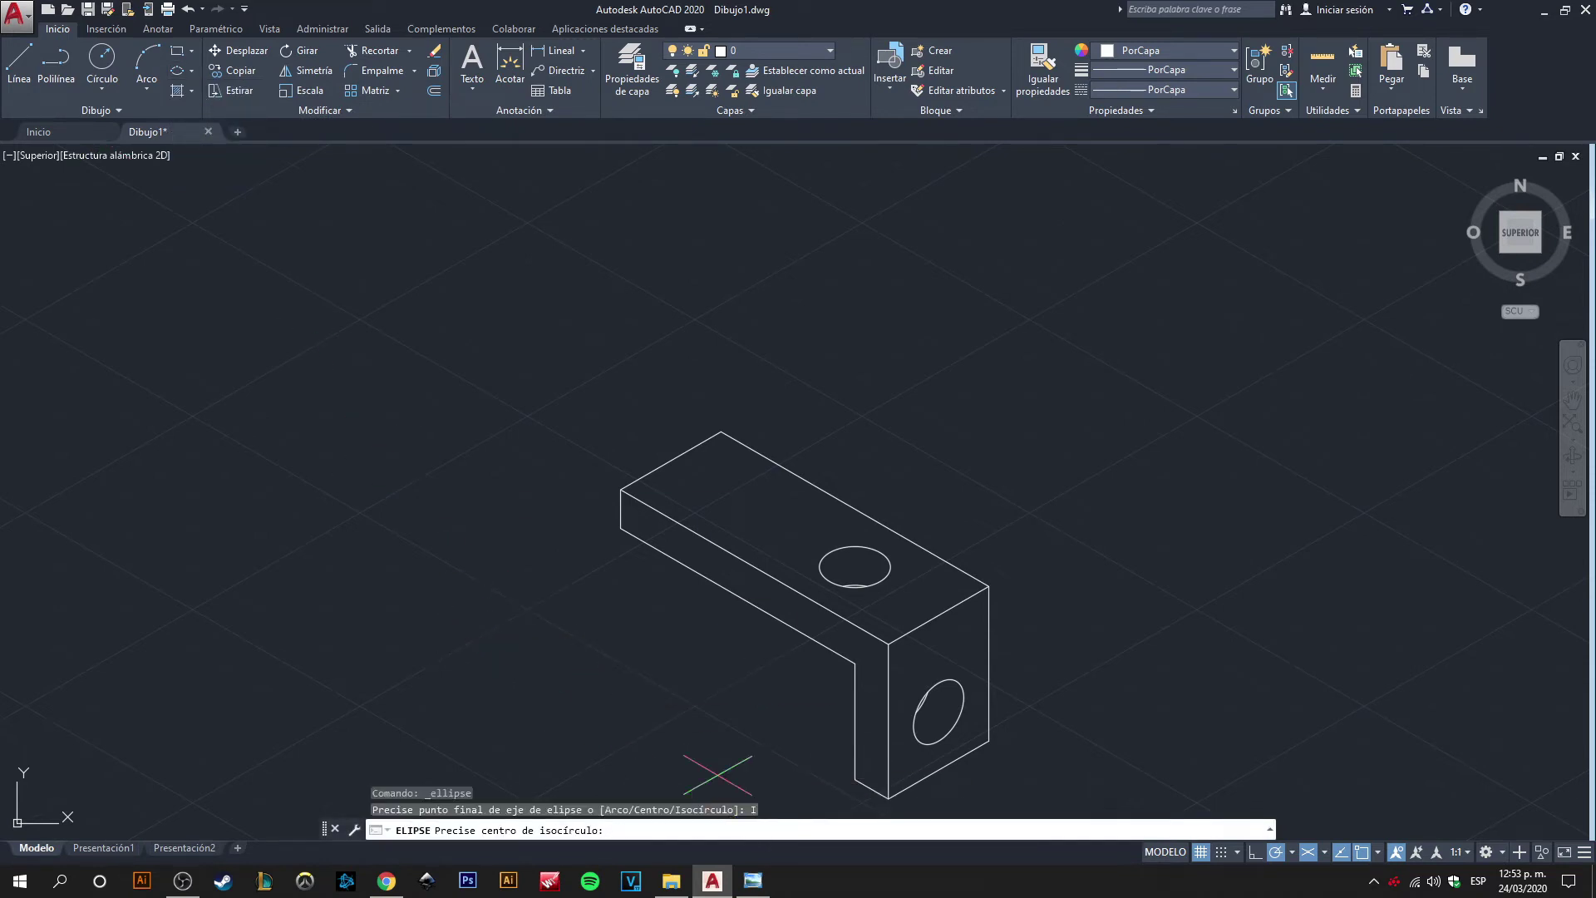
{"action": "scroll", "coordinate": [770, 369], "scroll_direction": "up", "scroll_amount": 2}
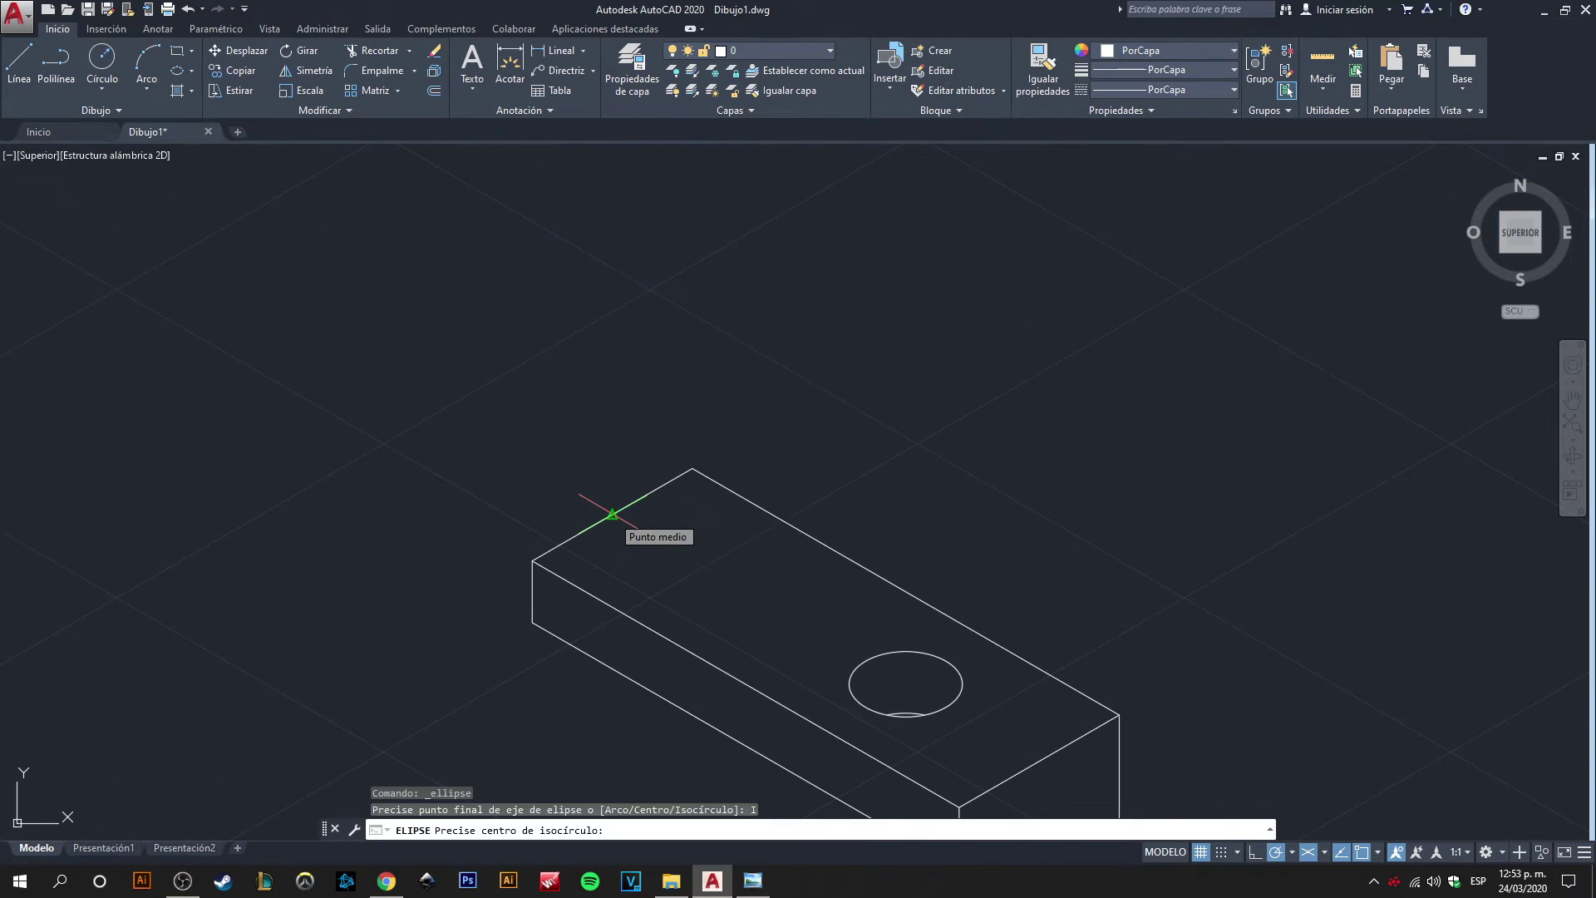
{"action": "left_click", "coordinate": [611, 514]}
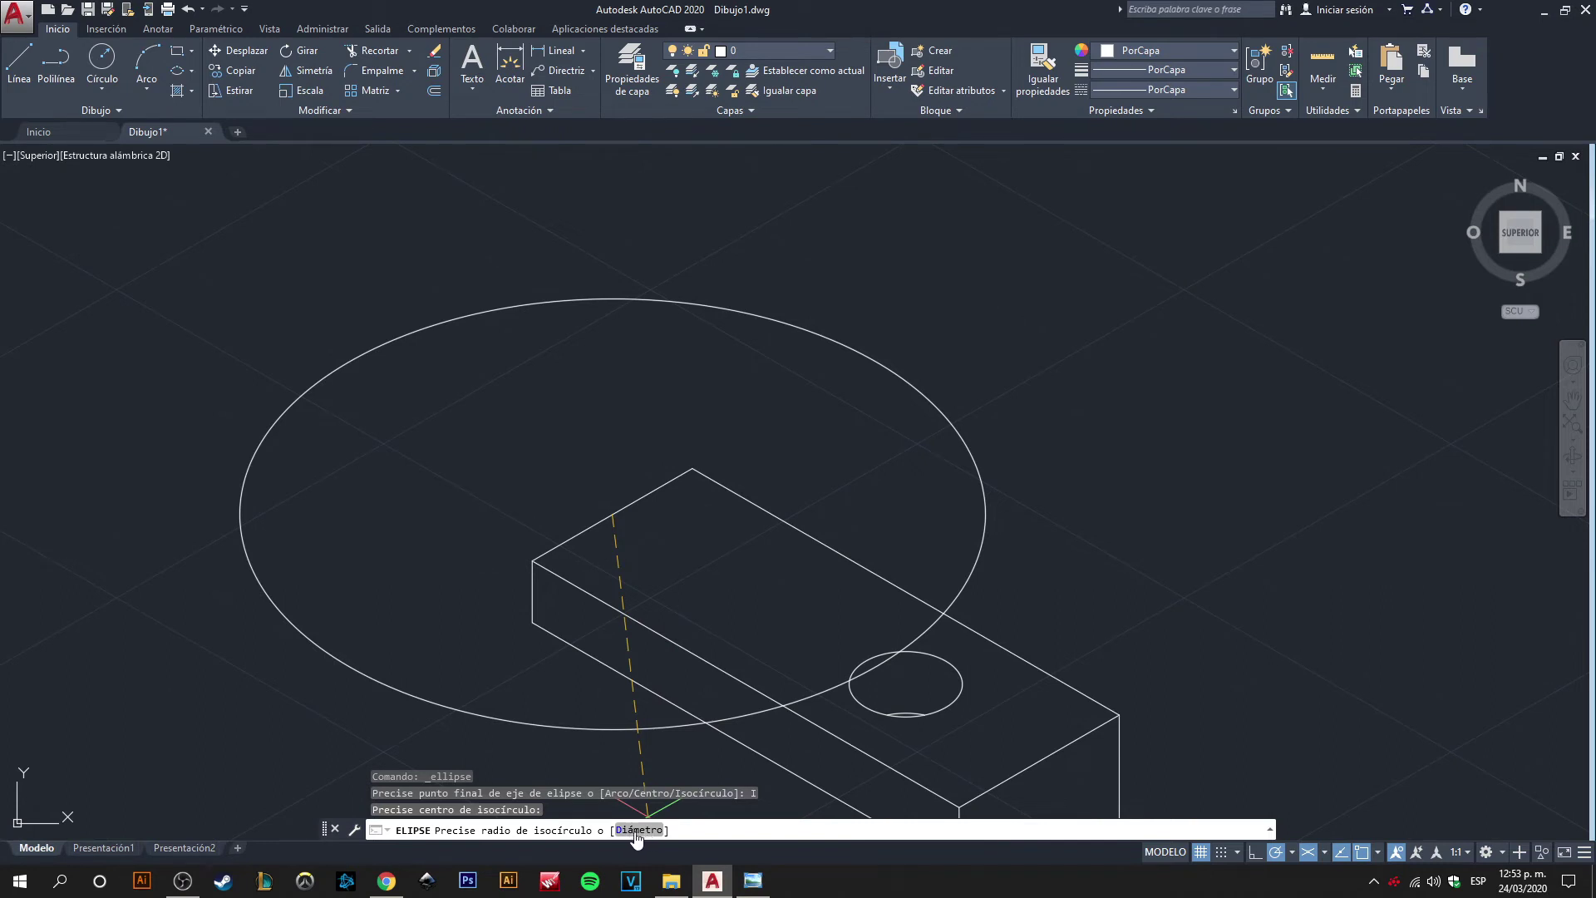
{"action": "left_click", "coordinate": [638, 830]}
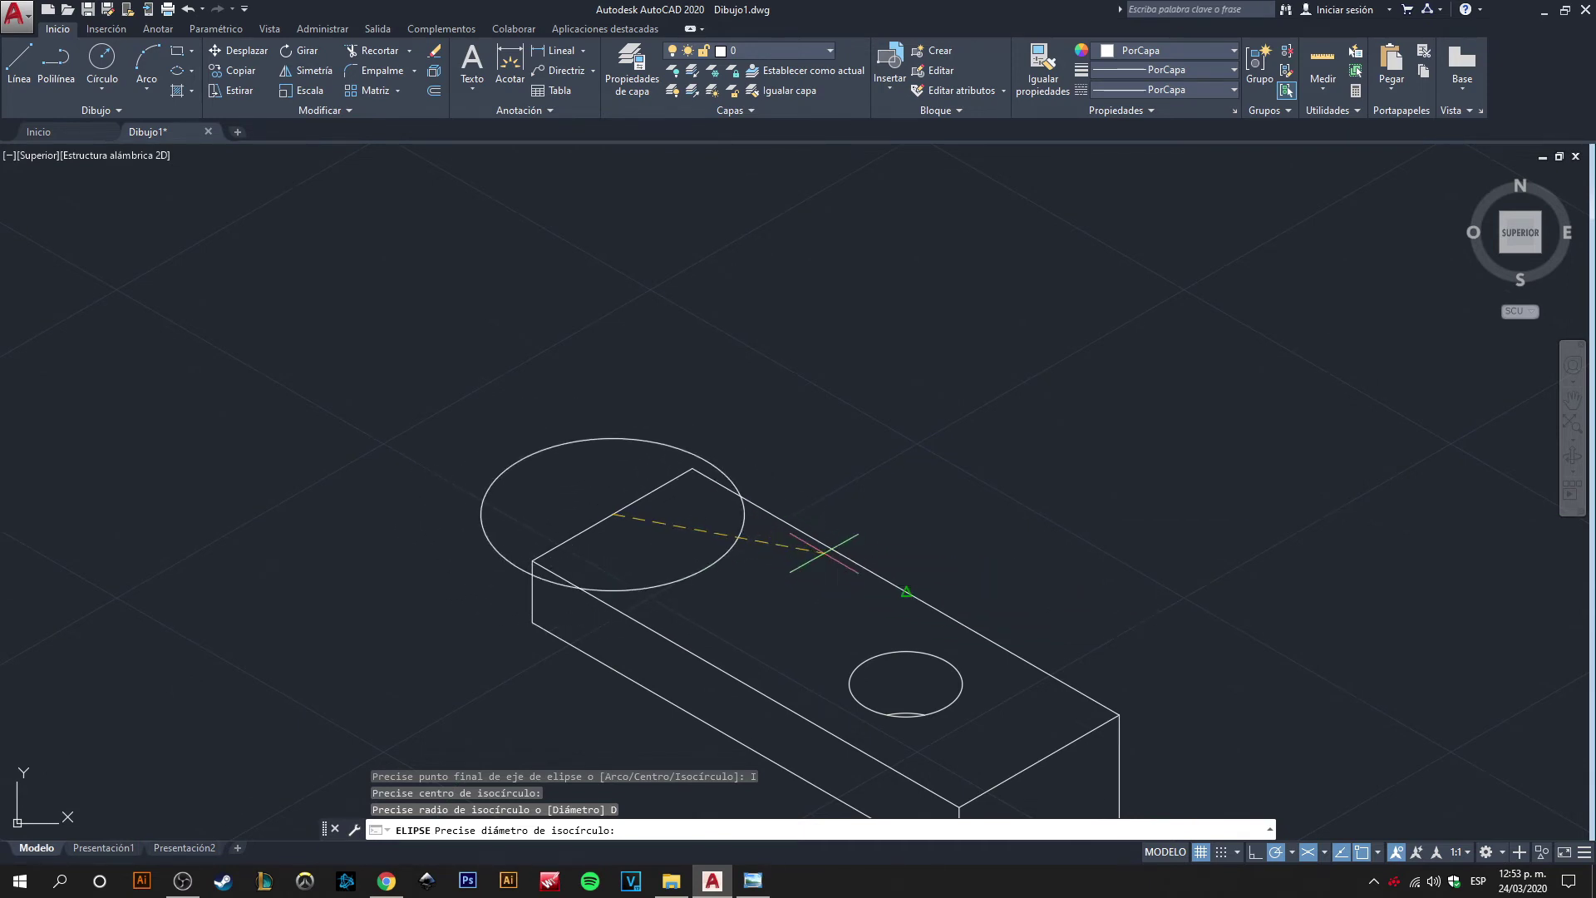
{"action": "type", "text": "40"}
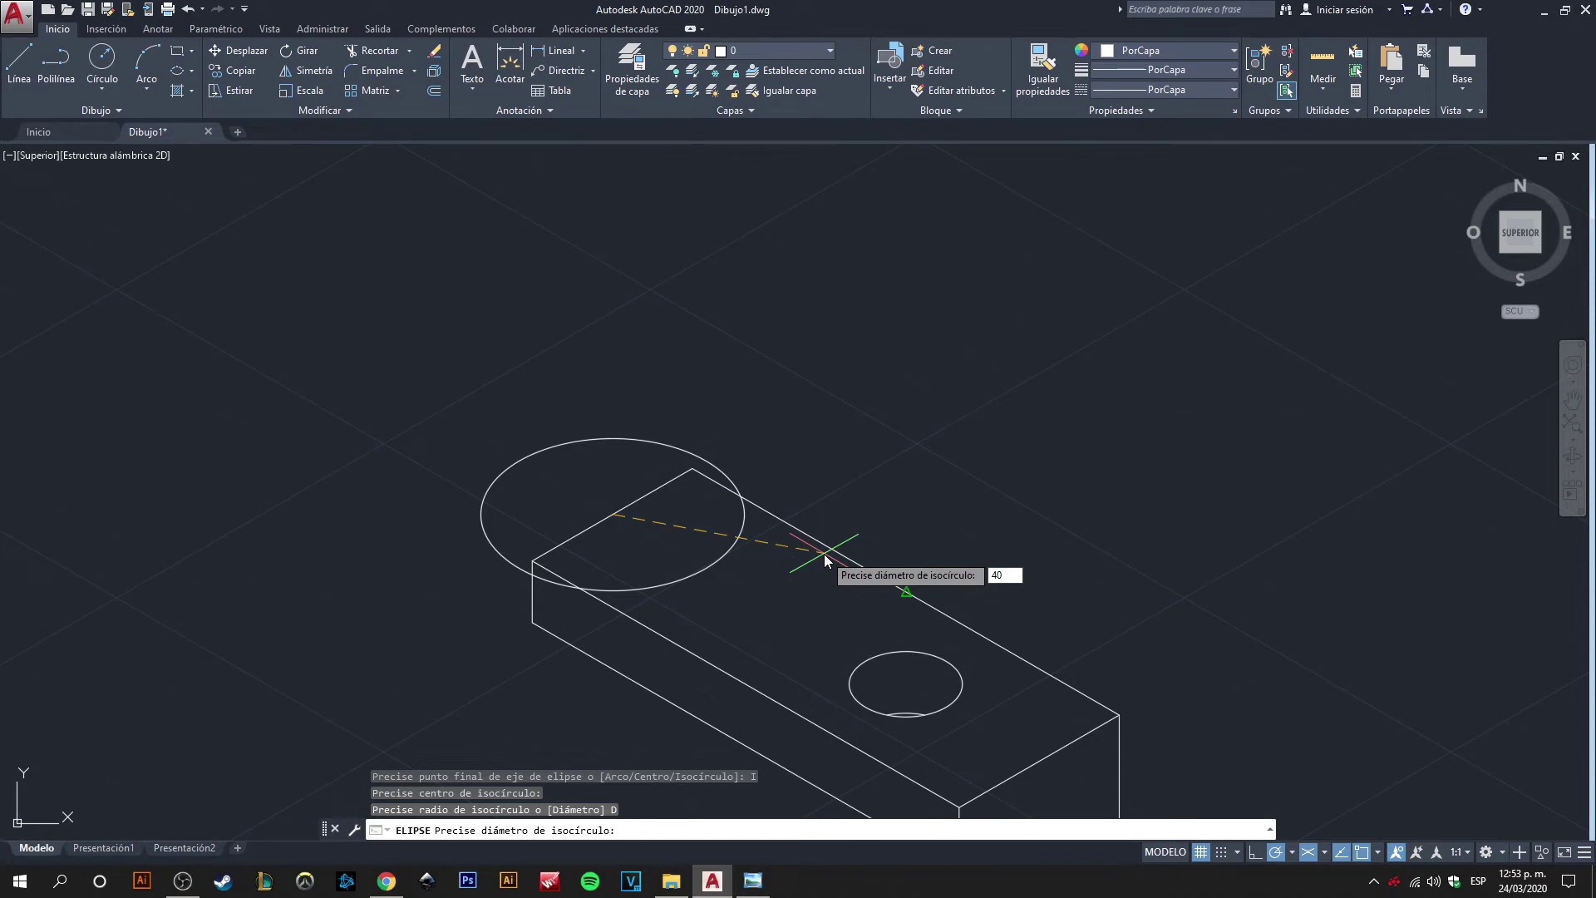
{"action": "key", "text": "Return"}
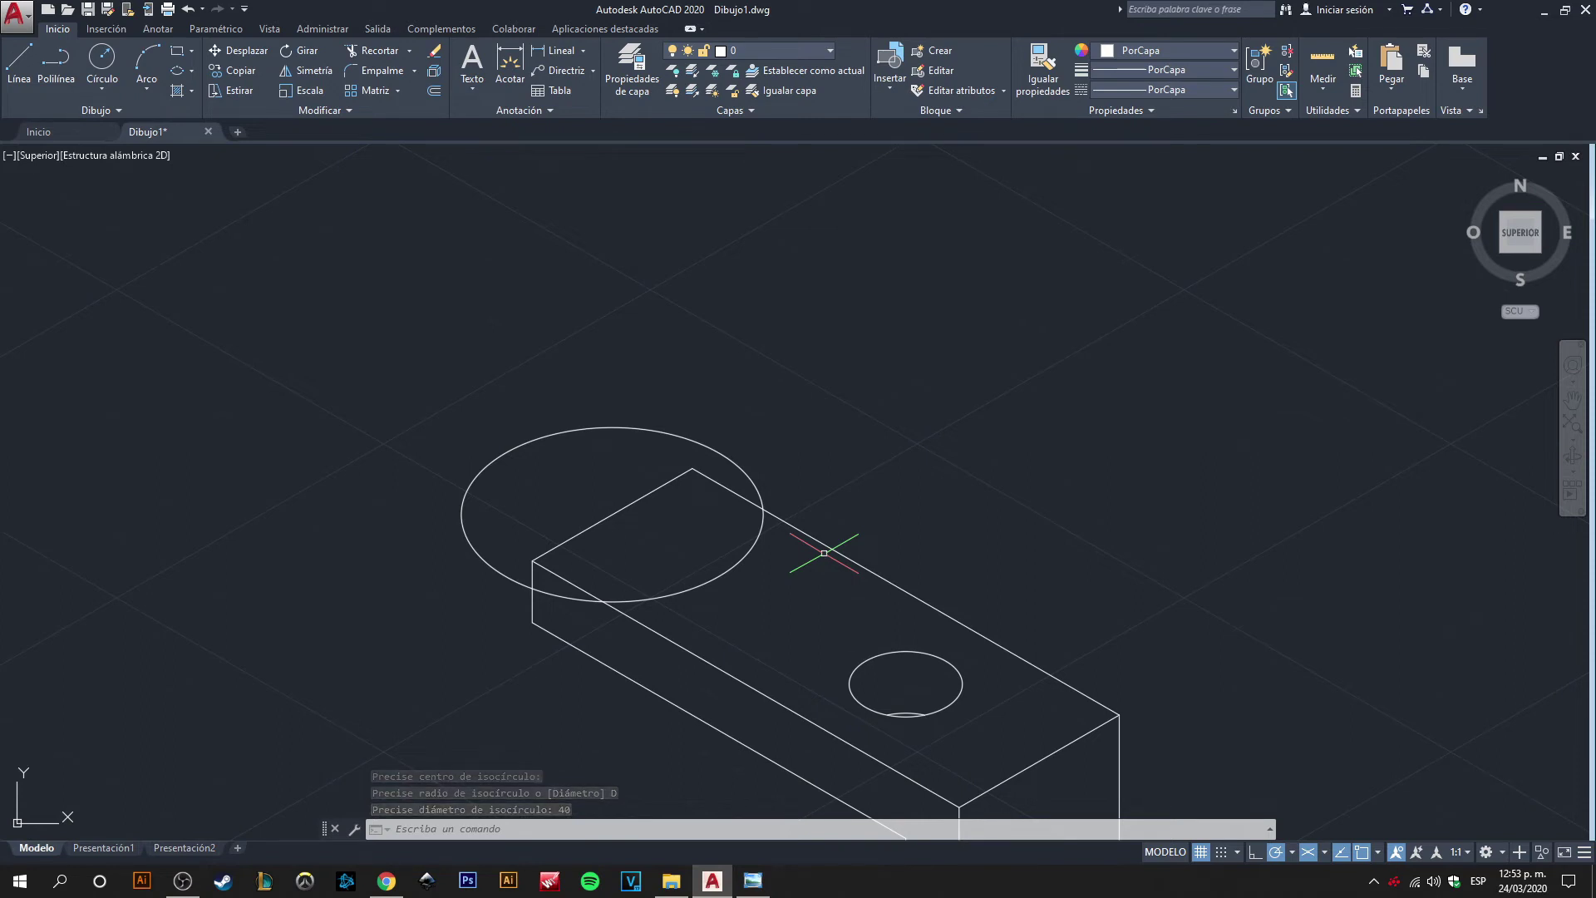
{"action": "scroll", "coordinate": [835, 545], "scroll_direction": "down", "scroll_amount": 2}
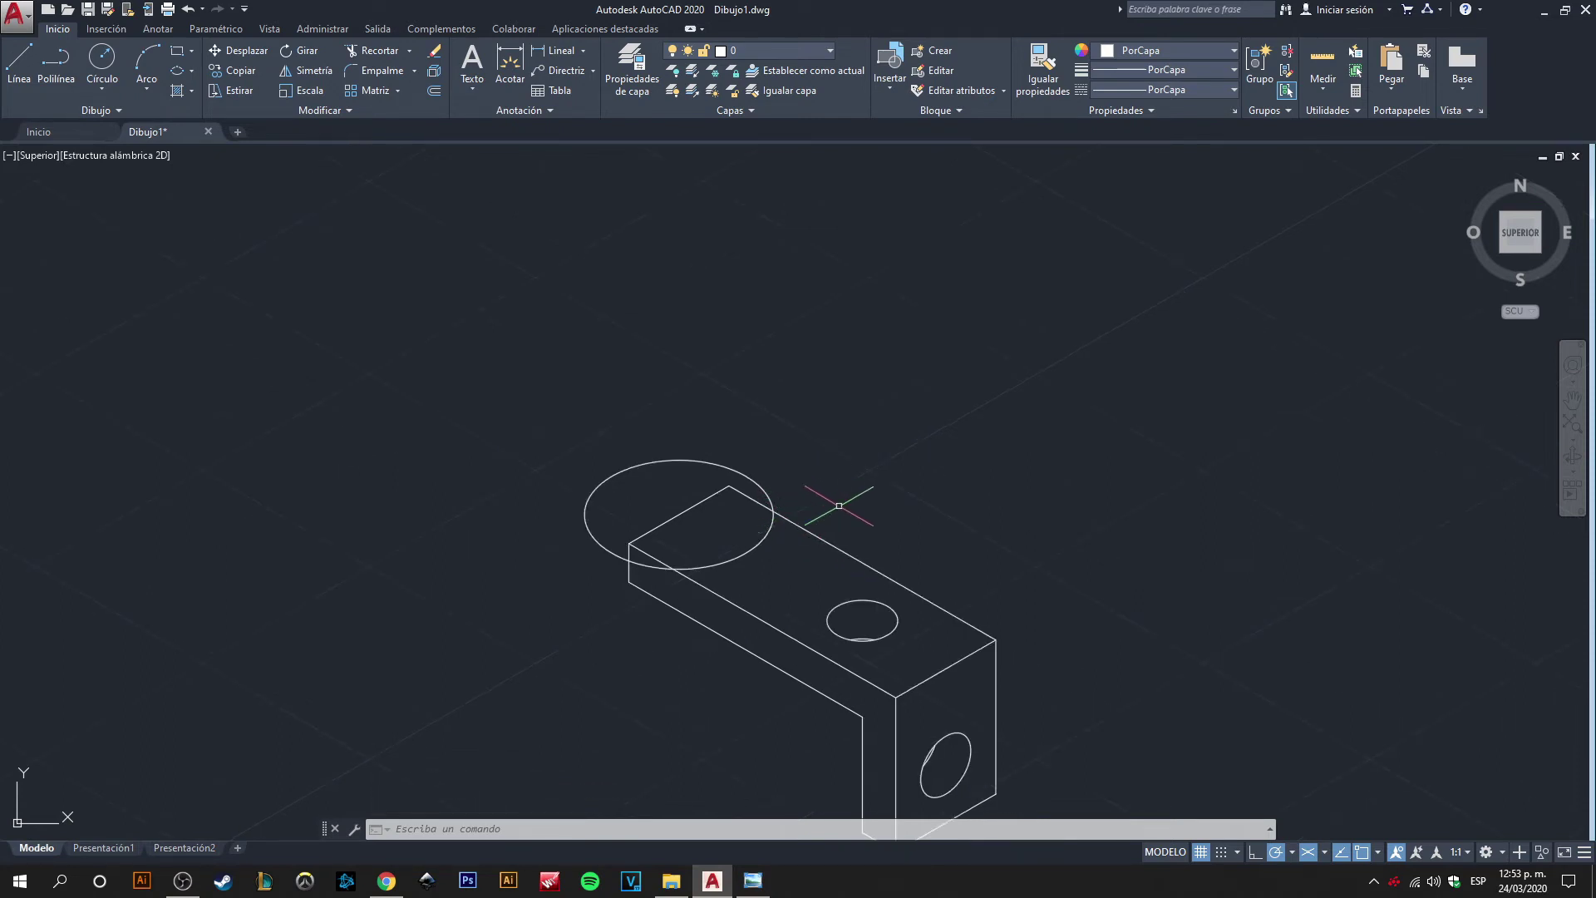
{"action": "mouse_move", "coordinate": [844, 532]}
{"action": "middle_mouse_down"}
{"action": "mouse_move", "coordinate": [806, 371]}
{"action": "mouse_move", "coordinate": [881, 403]}
{"action": "middle_mouse_up"}
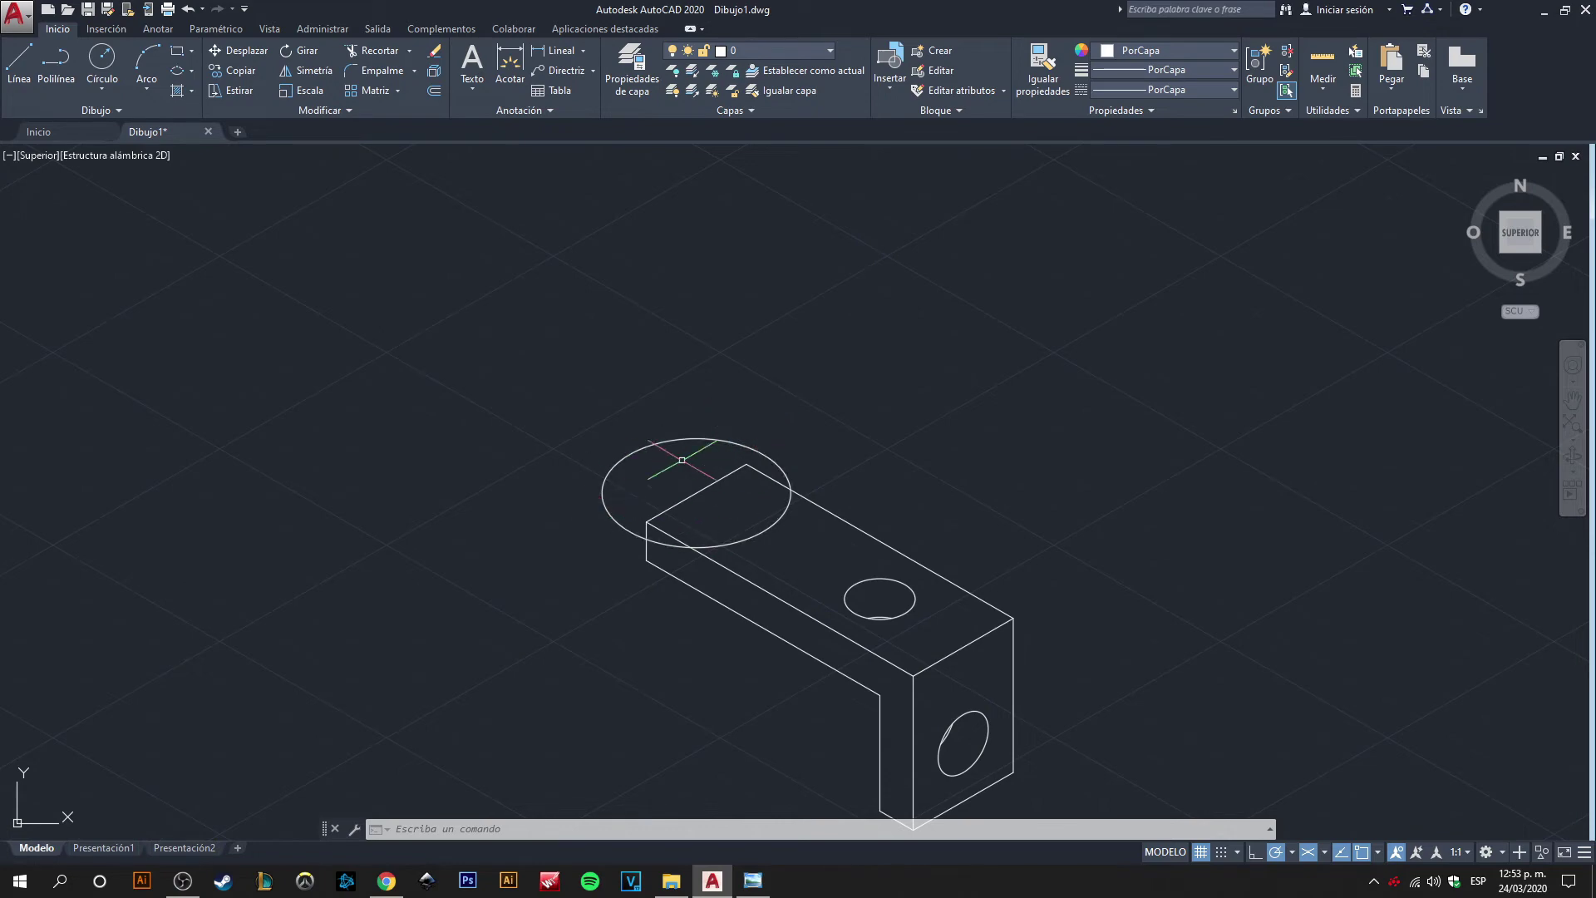
{"action": "scroll", "coordinate": [766, 564], "scroll_direction": "up", "scroll_amount": 2}
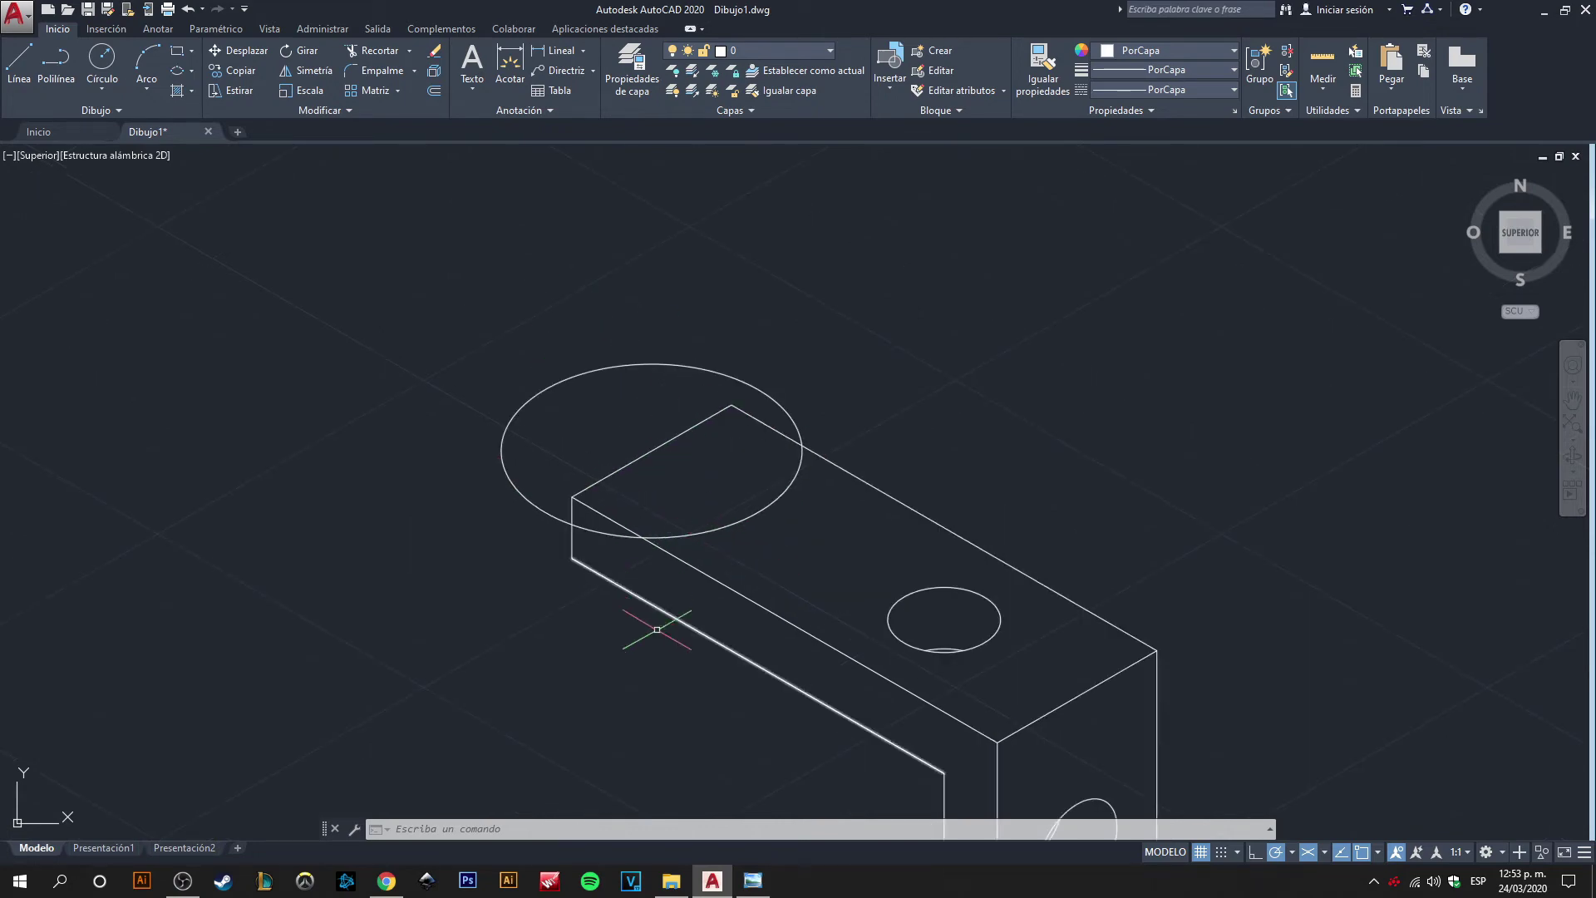
{"action": "left_click", "coordinate": [753, 882]}
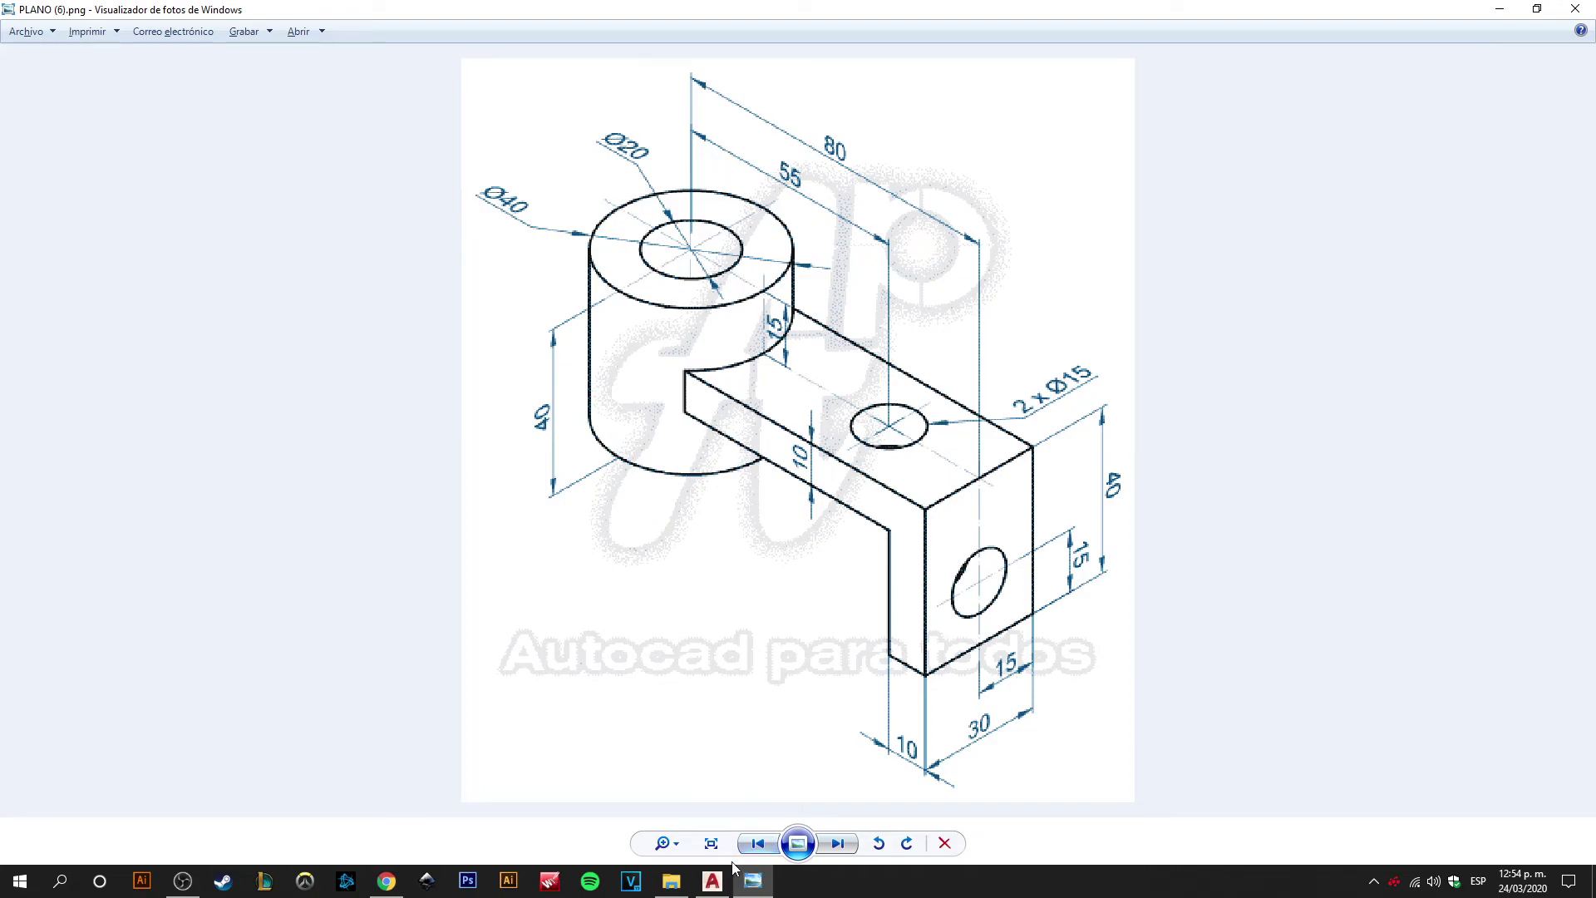
{"action": "left_click", "coordinate": [713, 881]}
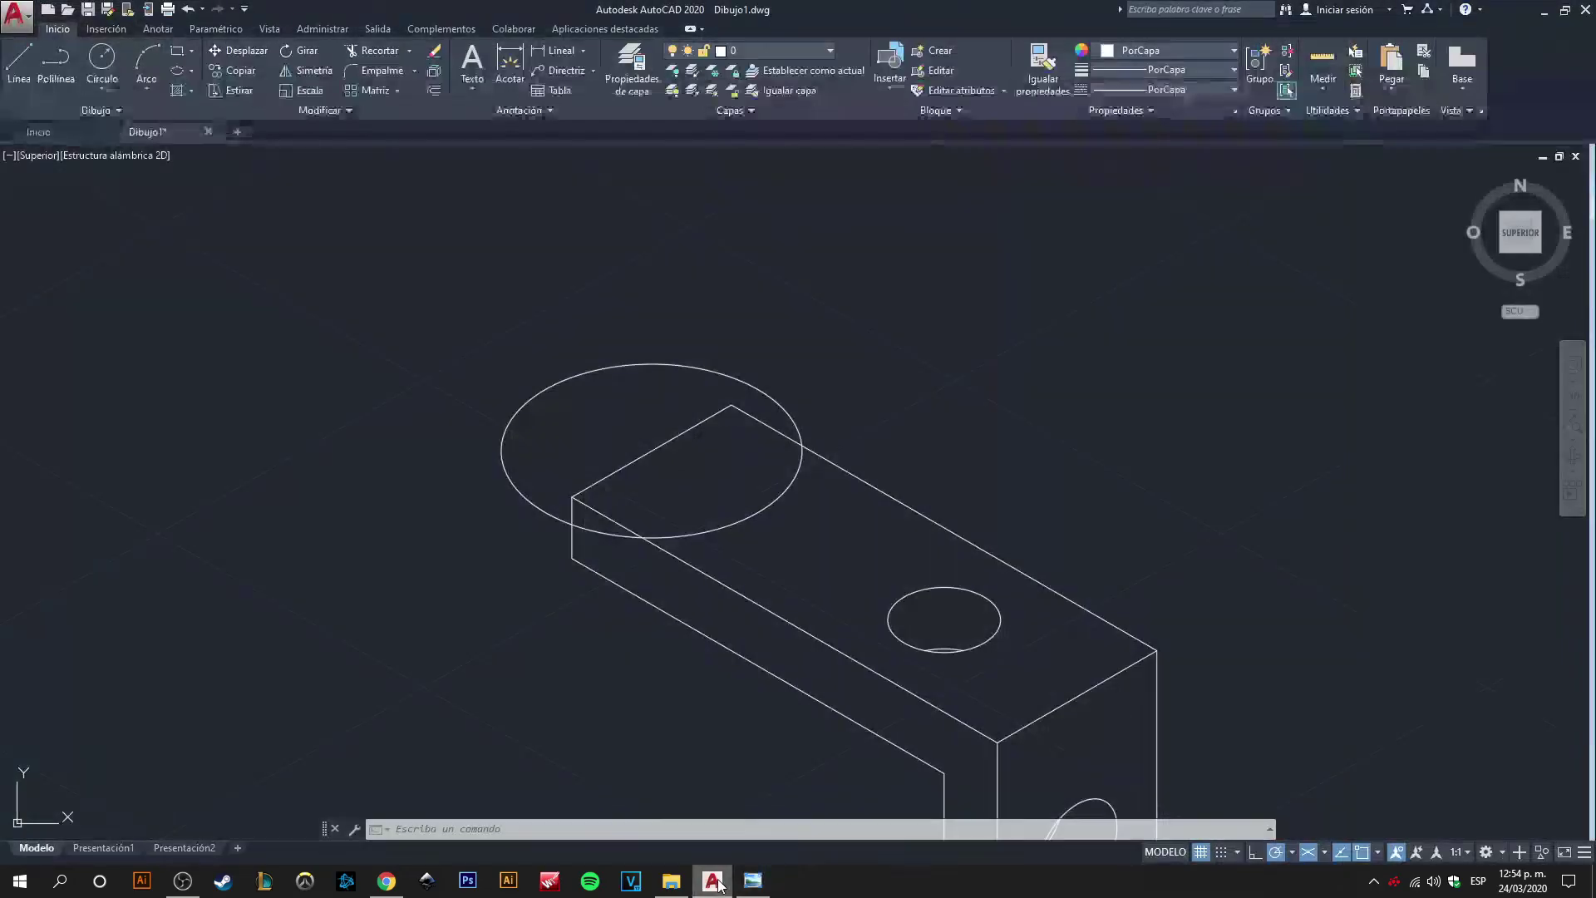
- Copy the ellipse at the bracket's end 15 units straight up with Copiar selección
{"action": "left_click", "coordinate": [582, 373]}
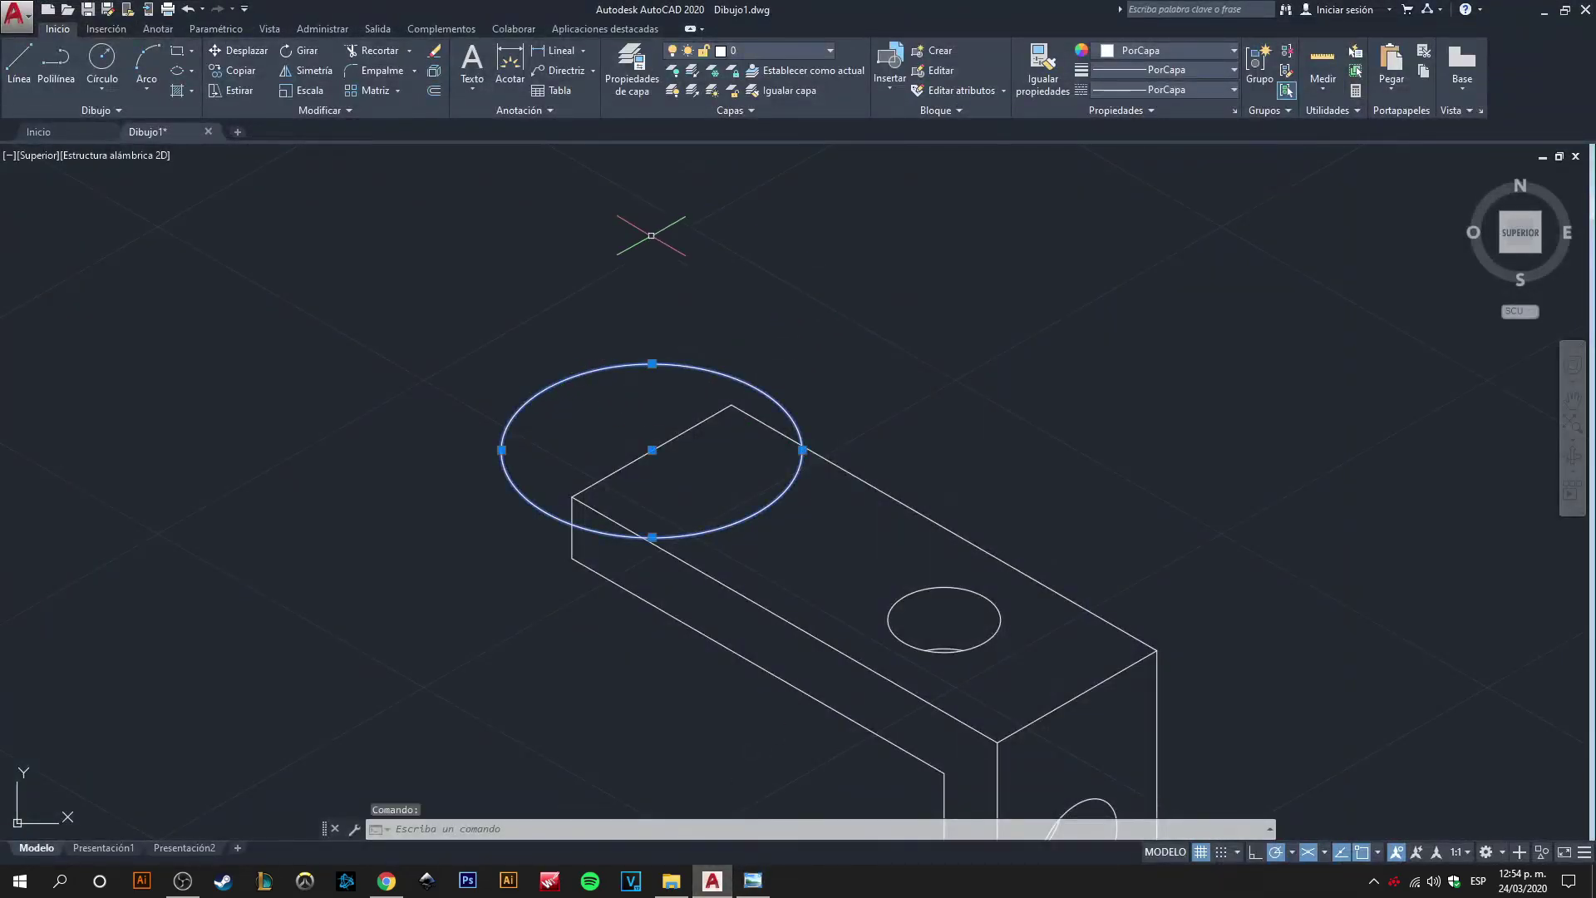
{"action": "right_click", "coordinate": [595, 371]}
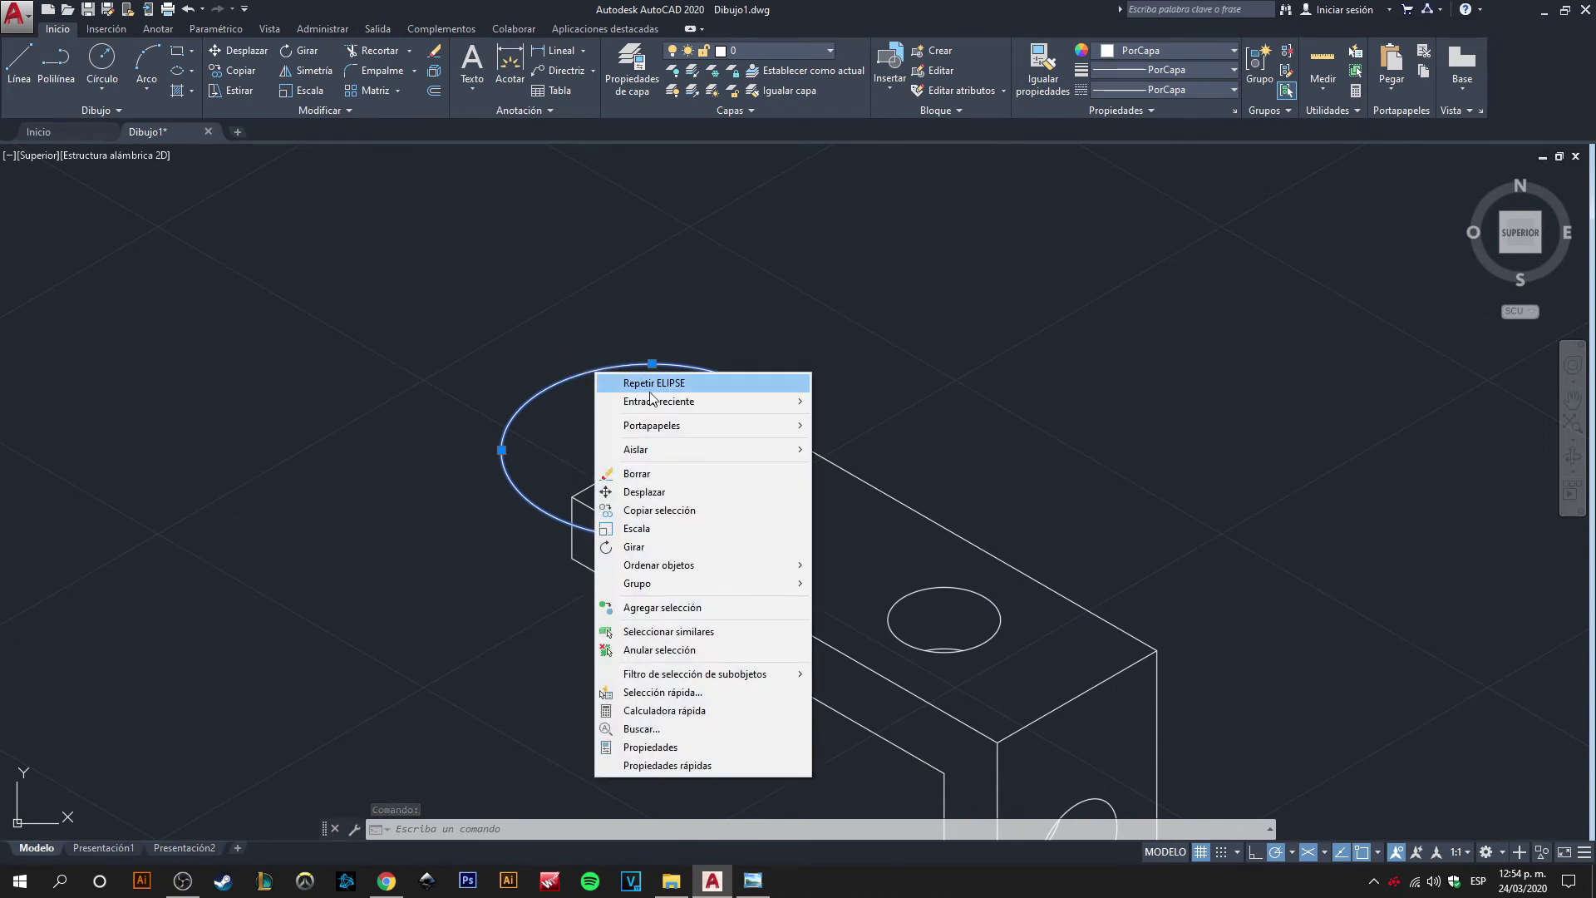
{"action": "left_click", "coordinate": [659, 510]}
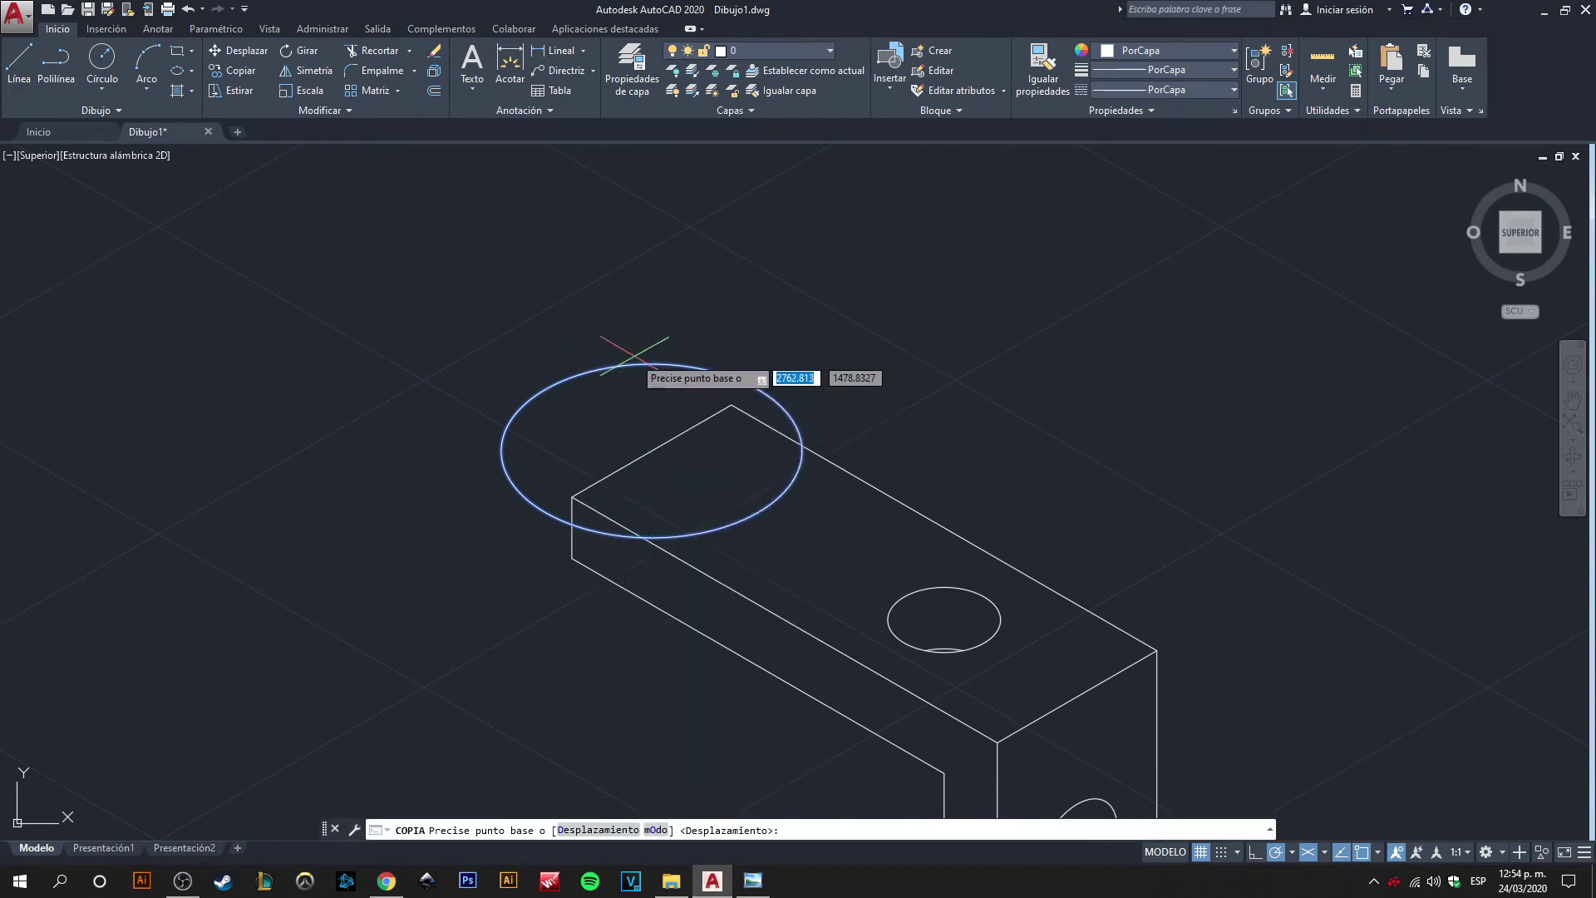
{"action": "left_click", "coordinate": [654, 449]}
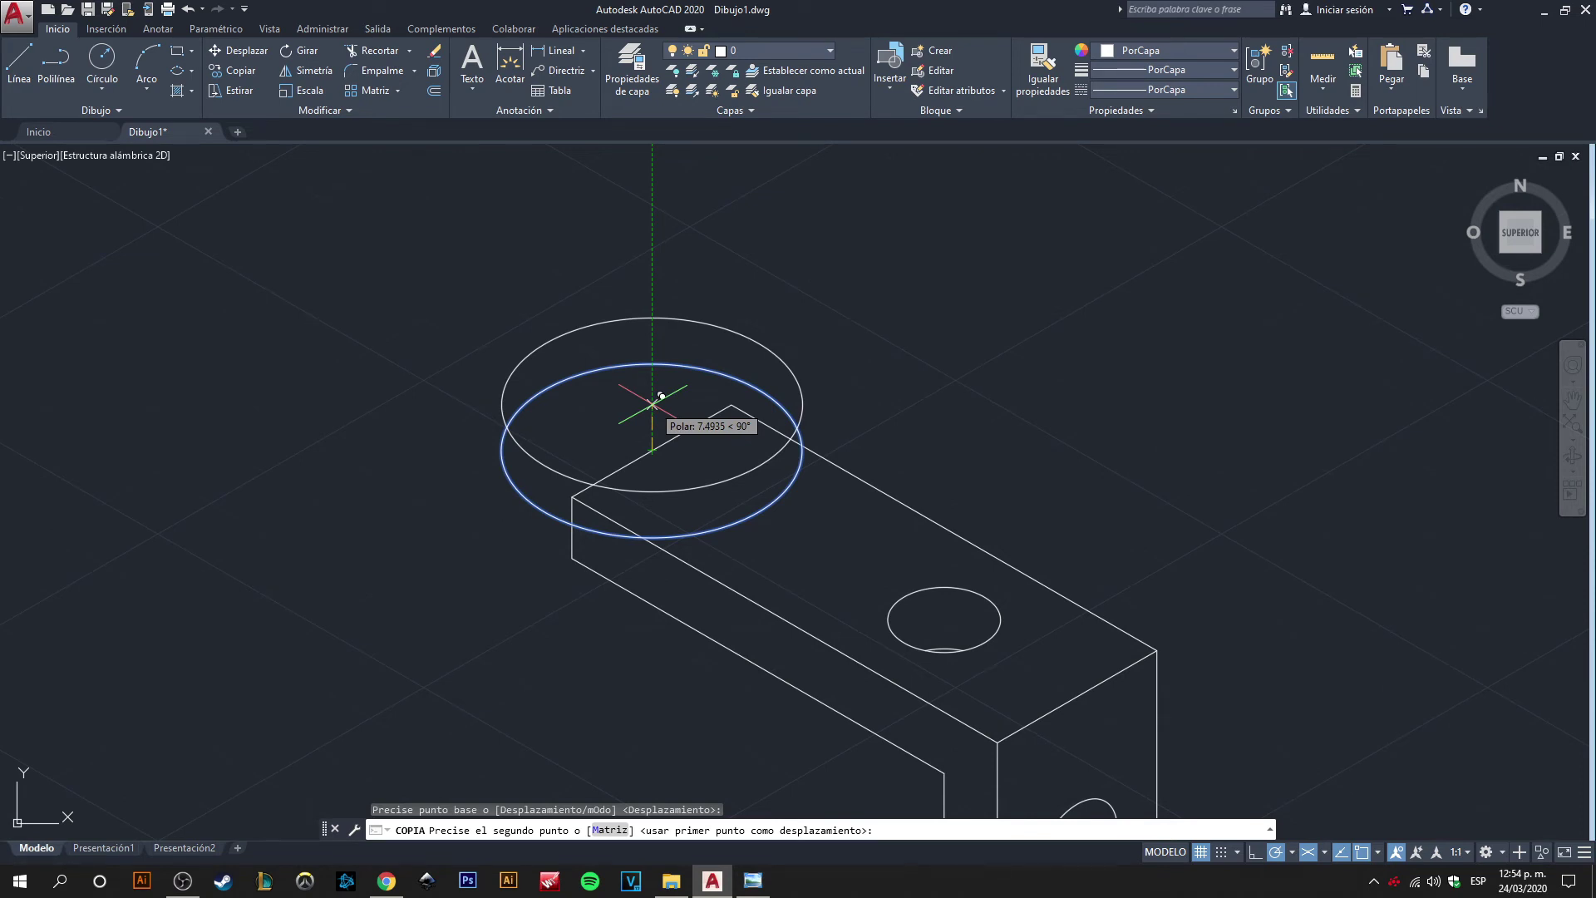
{"action": "type", "text": "15"}
{"action": "key", "text": "Return"}
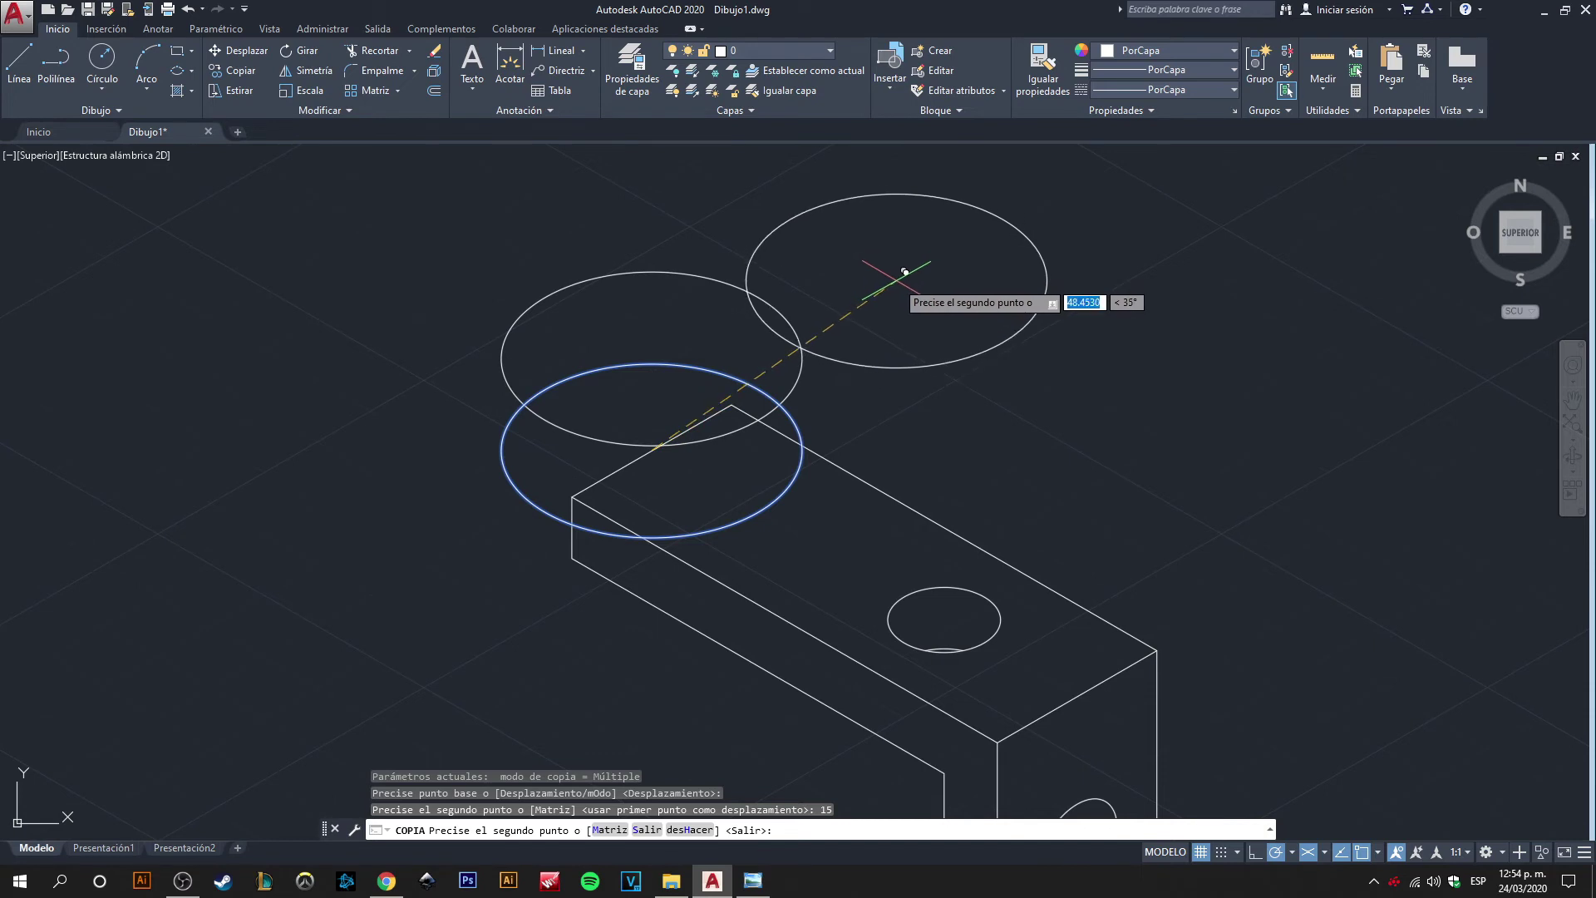
{"action": "key", "text": "Return"}
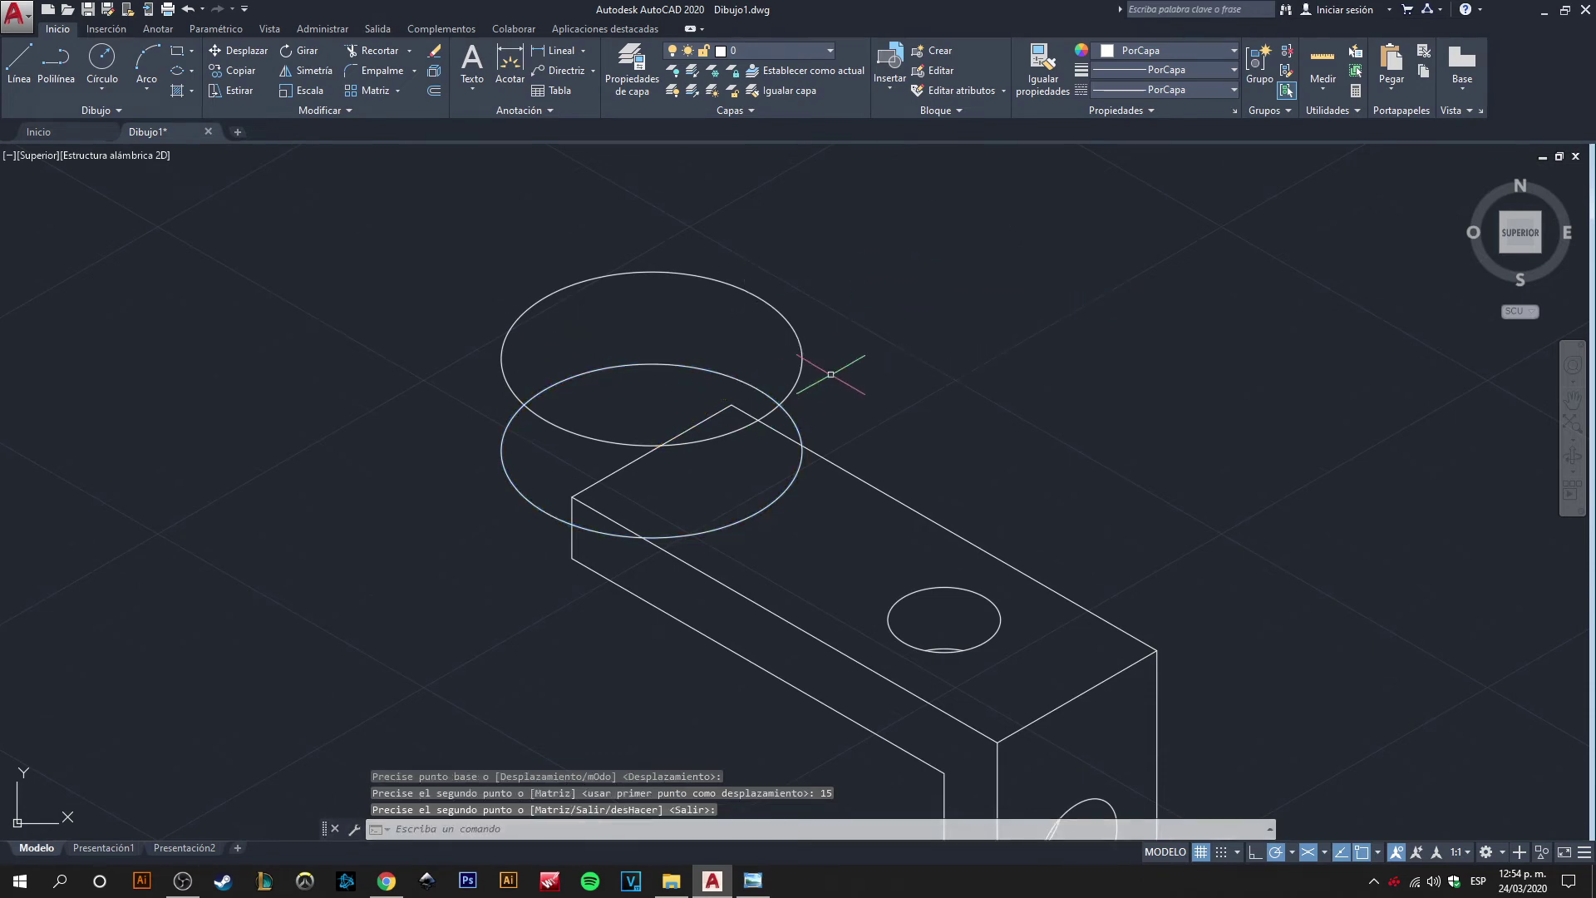
- Recentre the part and check the PLANO (6) reference image for the boss dimensions
{"action": "scroll", "coordinate": [649, 428], "scroll_direction": "down", "scroll_amount": 4}
{"action": "scroll", "coordinate": [720, 540], "scroll_direction": "up", "scroll_amount": 4}
{"action": "scroll", "coordinate": [720, 540], "scroll_direction": "down", "scroll_amount": 3}
{"action": "middle_click_drag", "start_coordinate": [659, 456], "coordinate": [713, 411]}
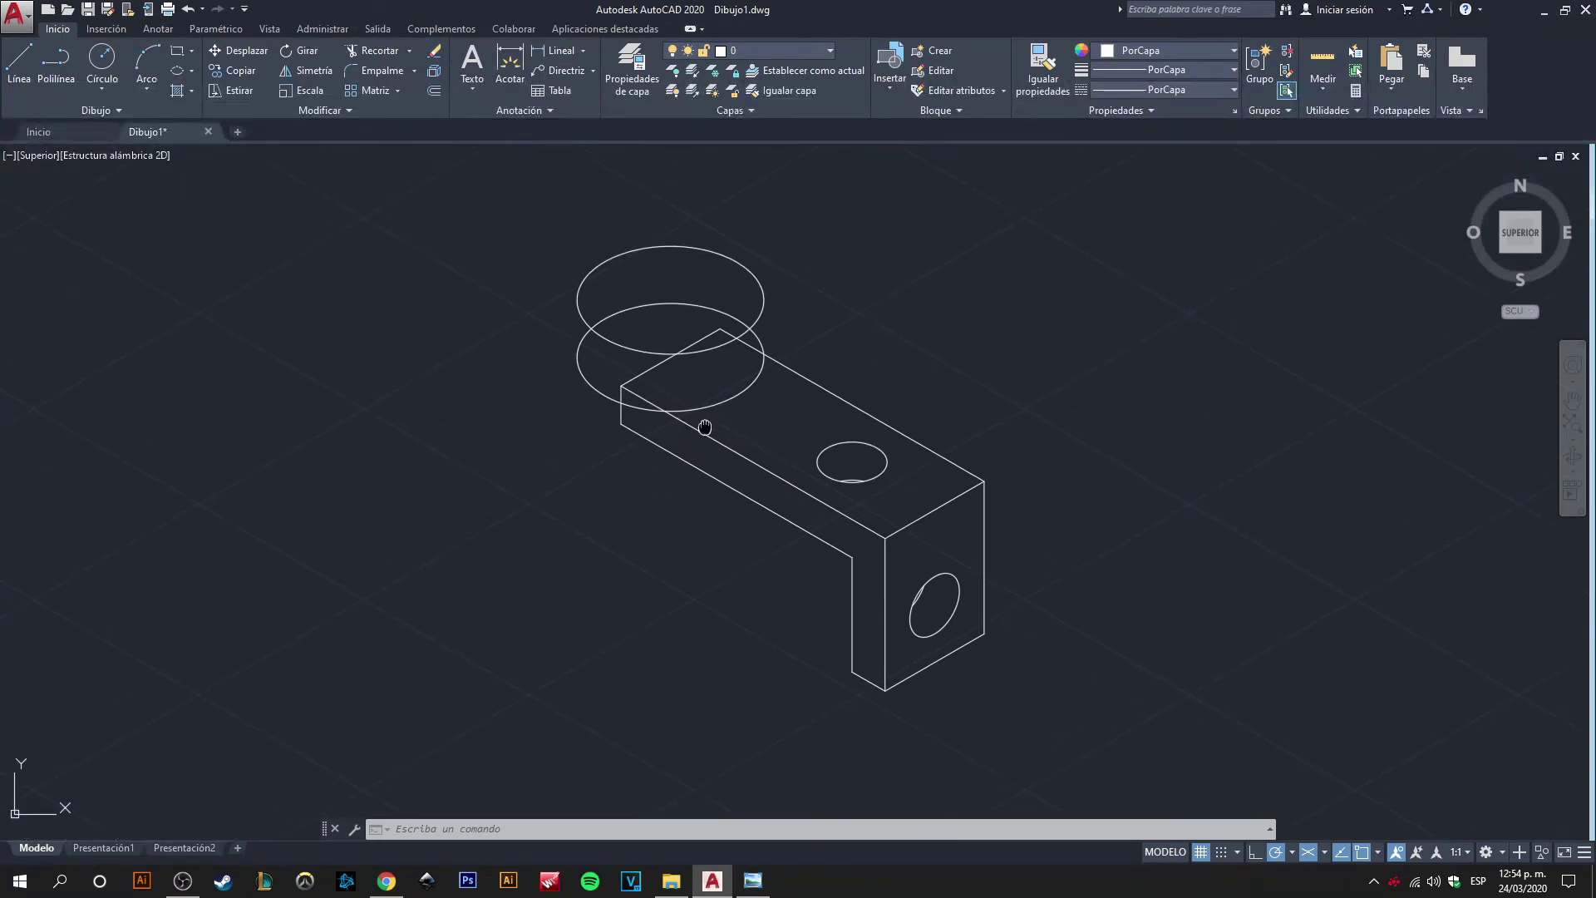
{"action": "left_click", "coordinate": [626, 321]}
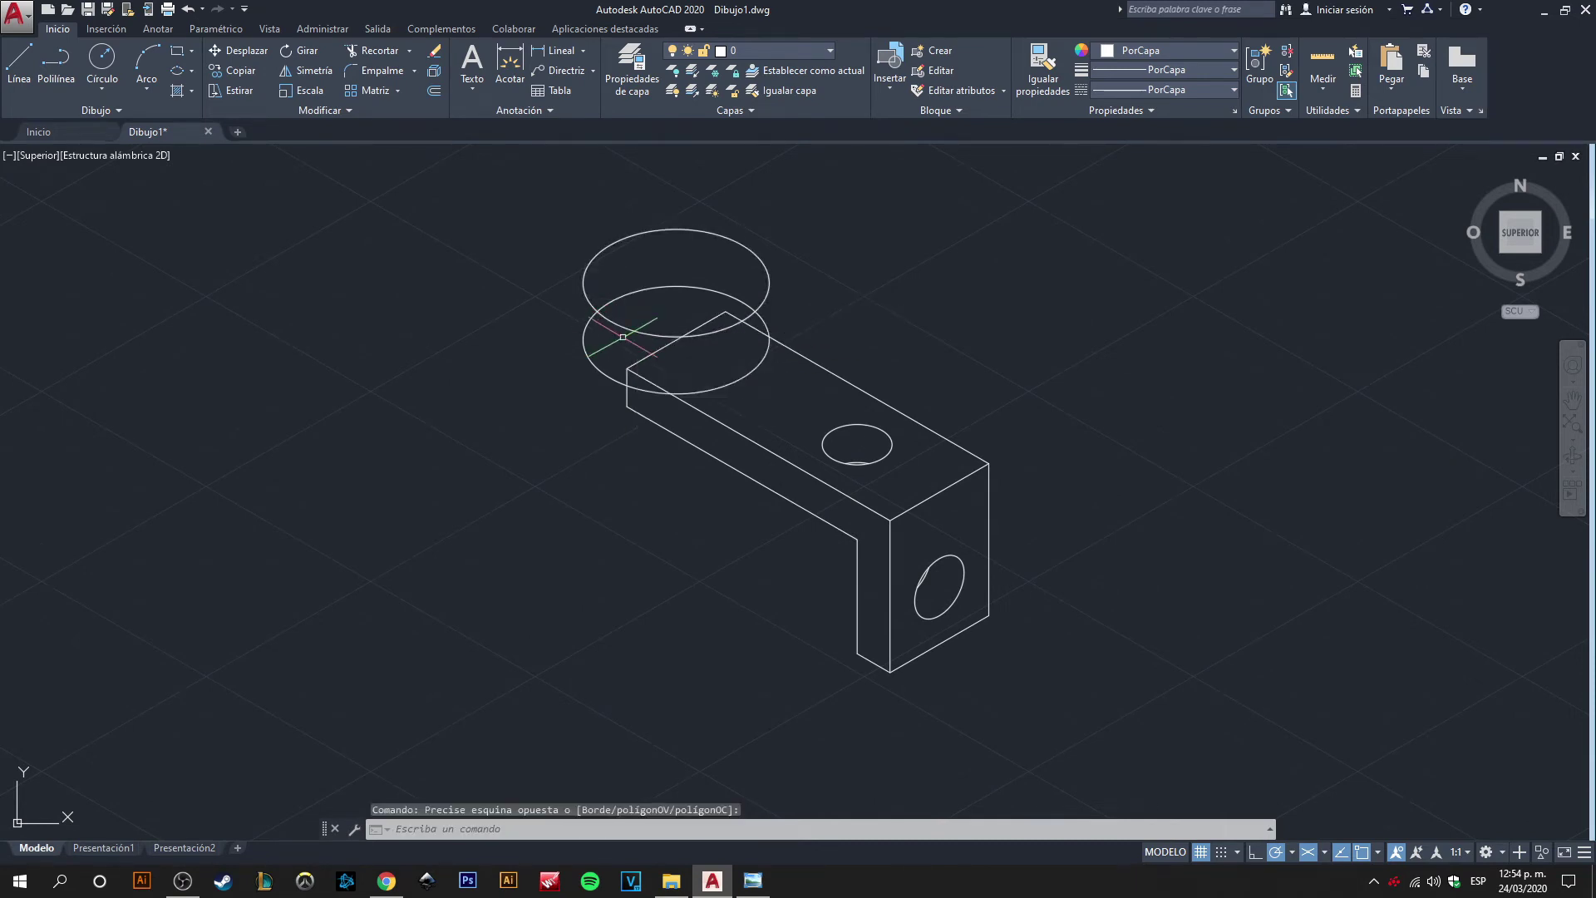
{"action": "left_click", "coordinate": [752, 889]}
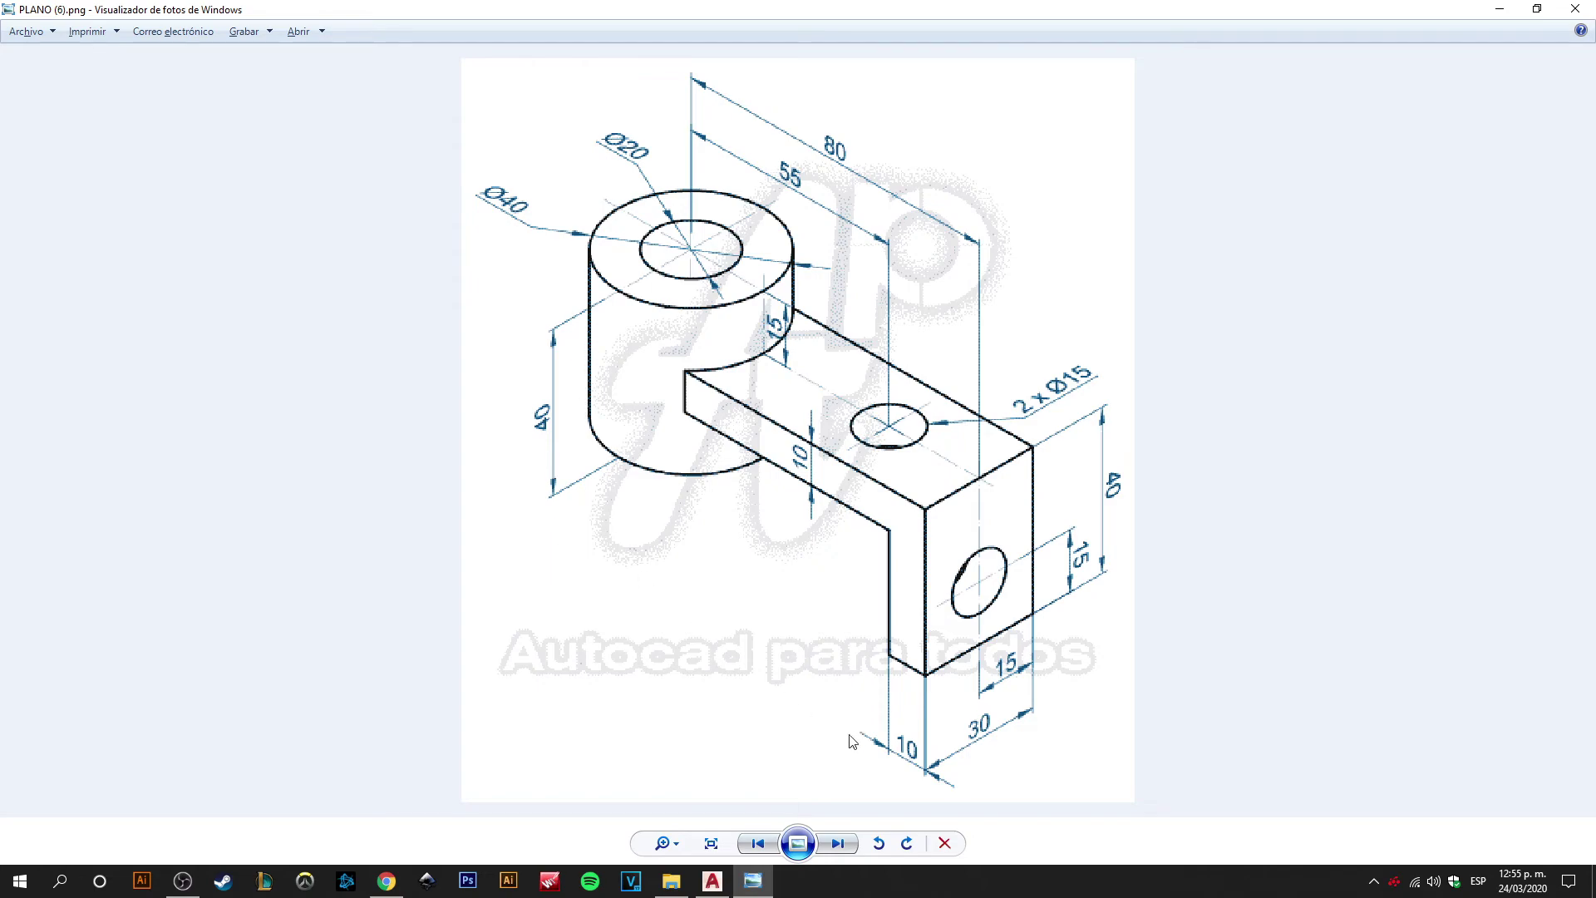
{"action": "key", "text": "alt+Tab"}
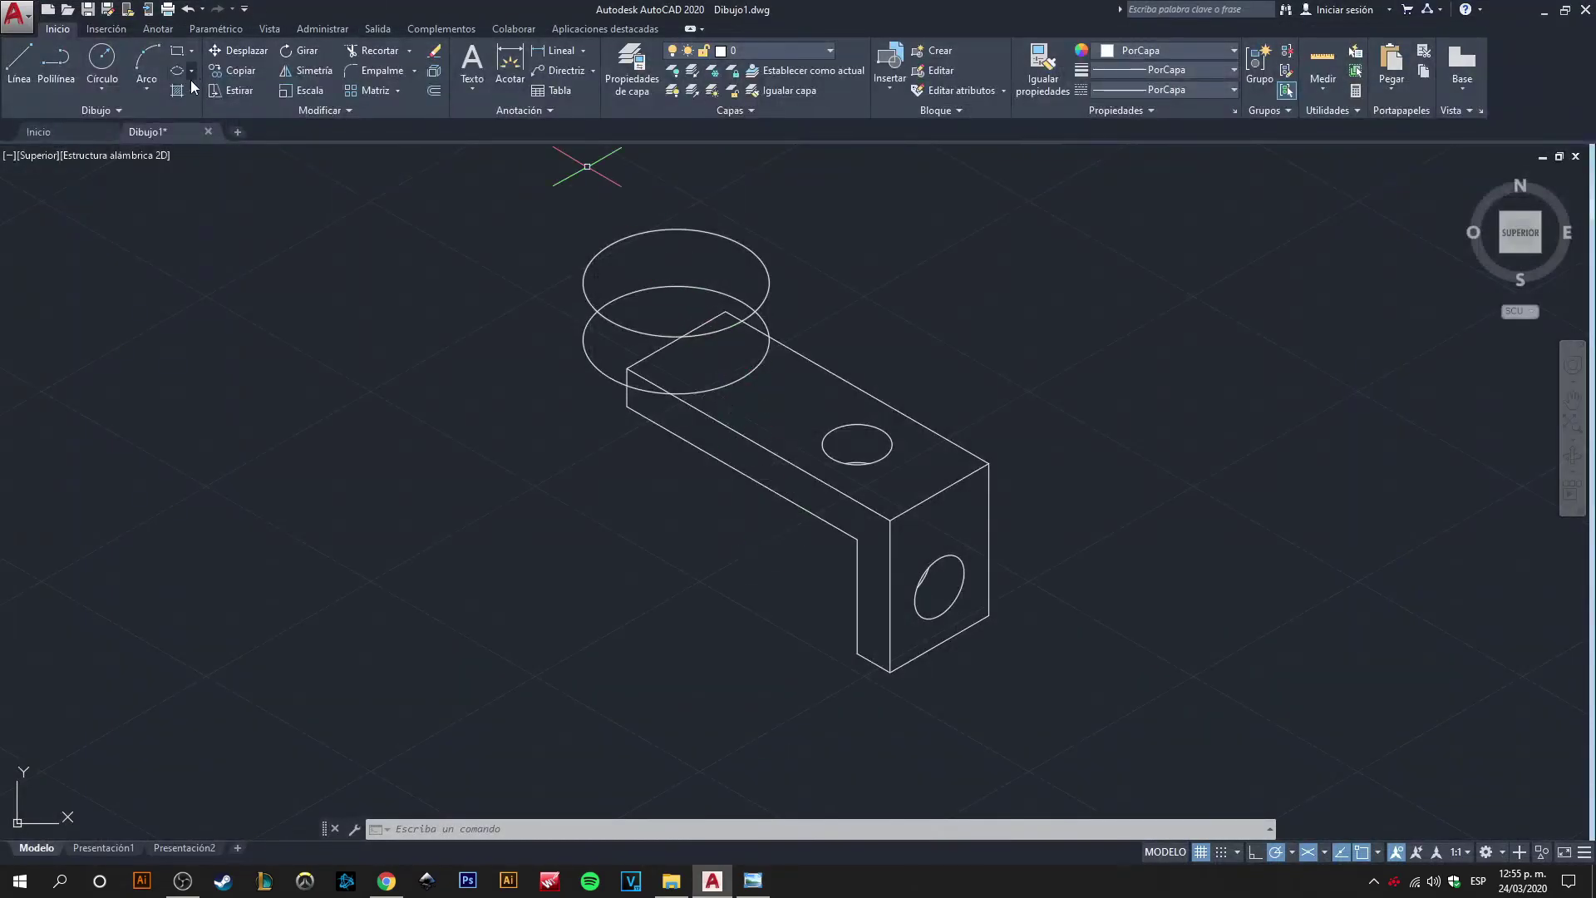
- Copy the top ellipse 40 units straight down with Copiar selección
{"action": "left_click", "coordinate": [583, 283]}
{"action": "right_click", "coordinate": [585, 283]}
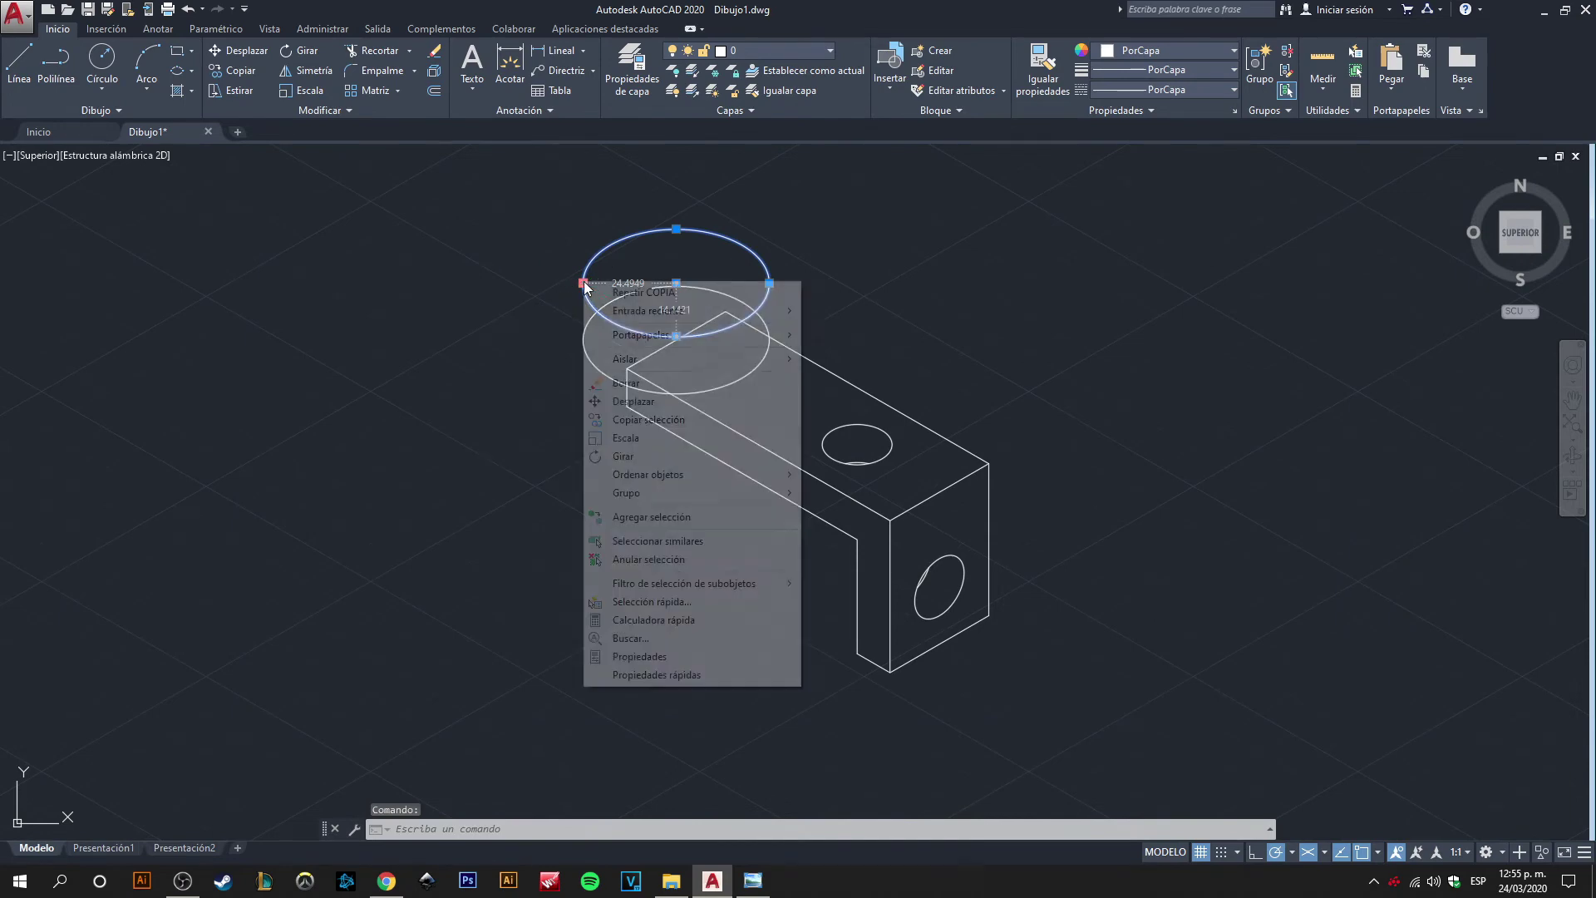
{"action": "left_click", "coordinate": [650, 420]}
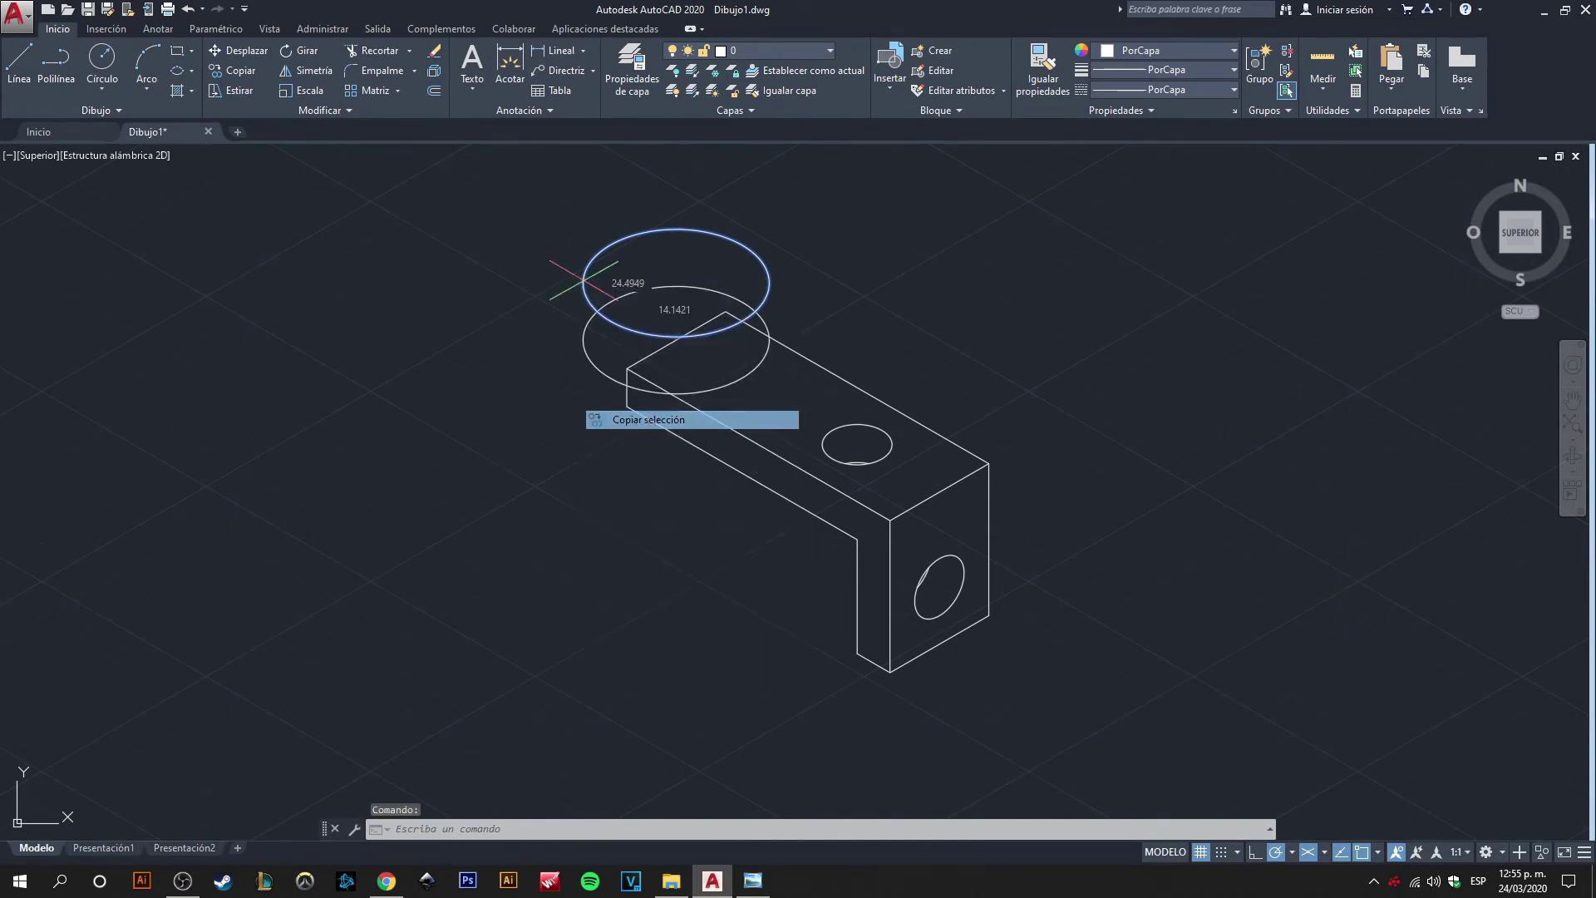
{"action": "left_click", "coordinate": [675, 282]}
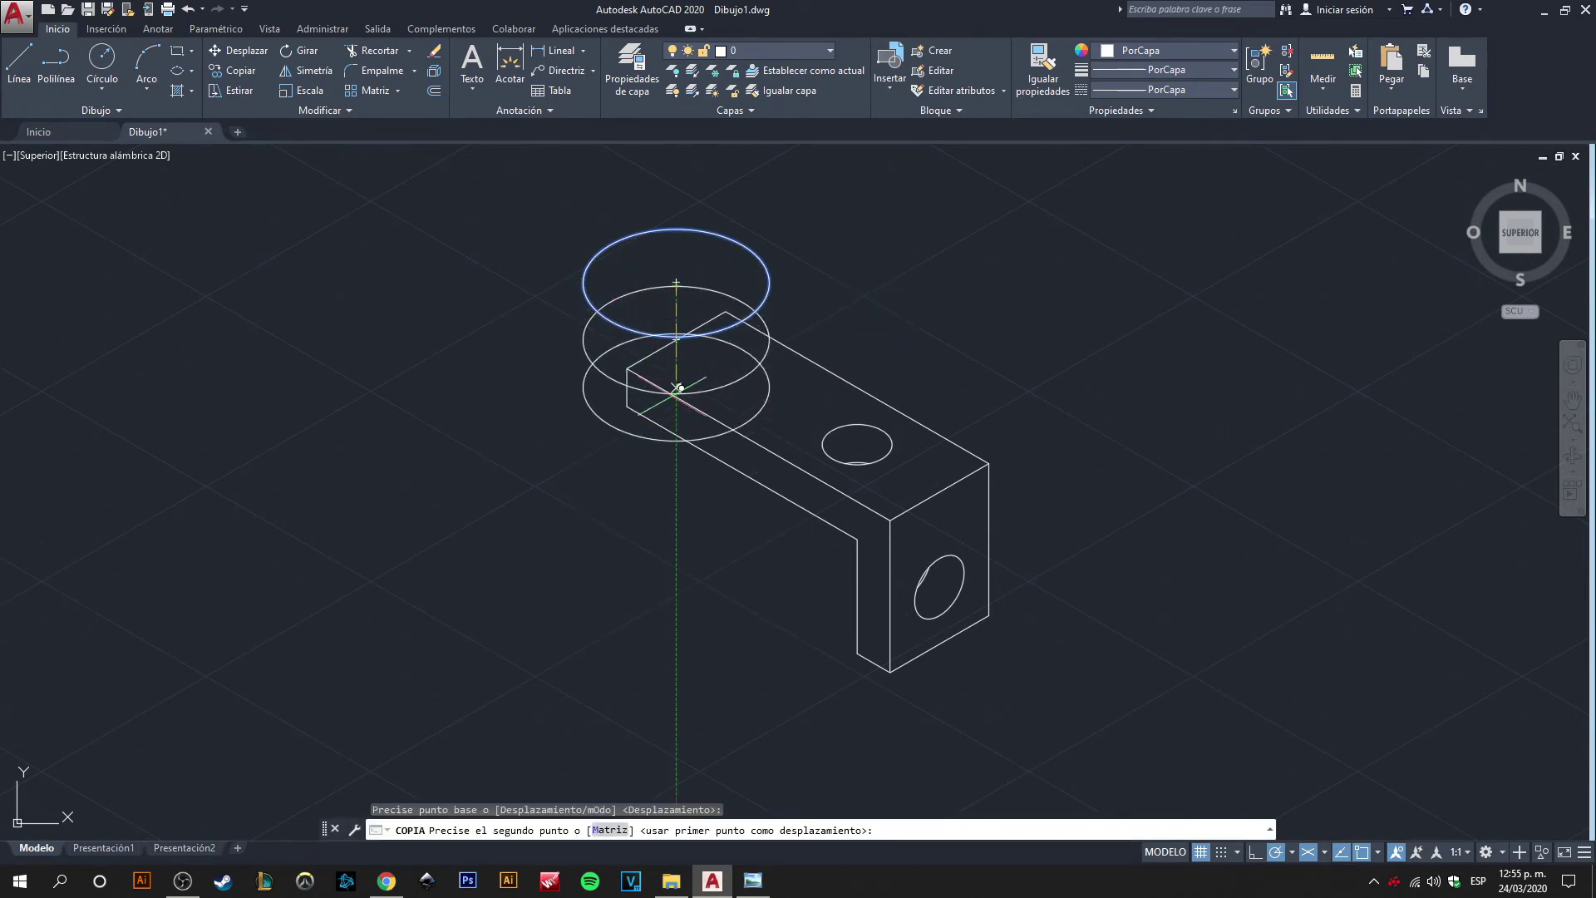
{"action": "type", "text": "40"}
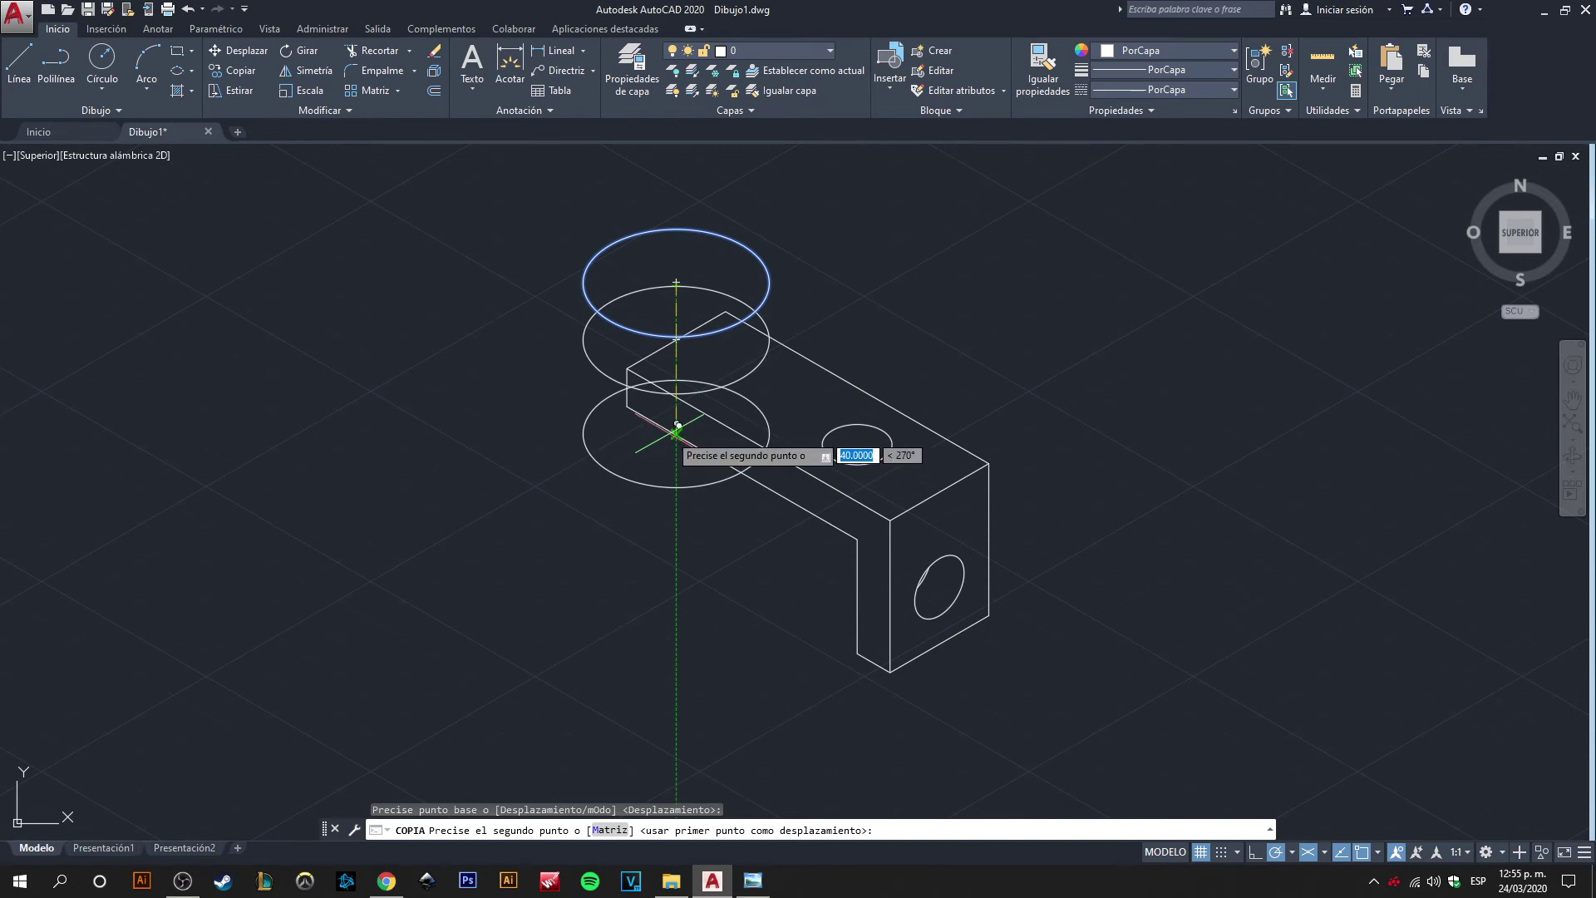
{"action": "key", "text": "Return"}
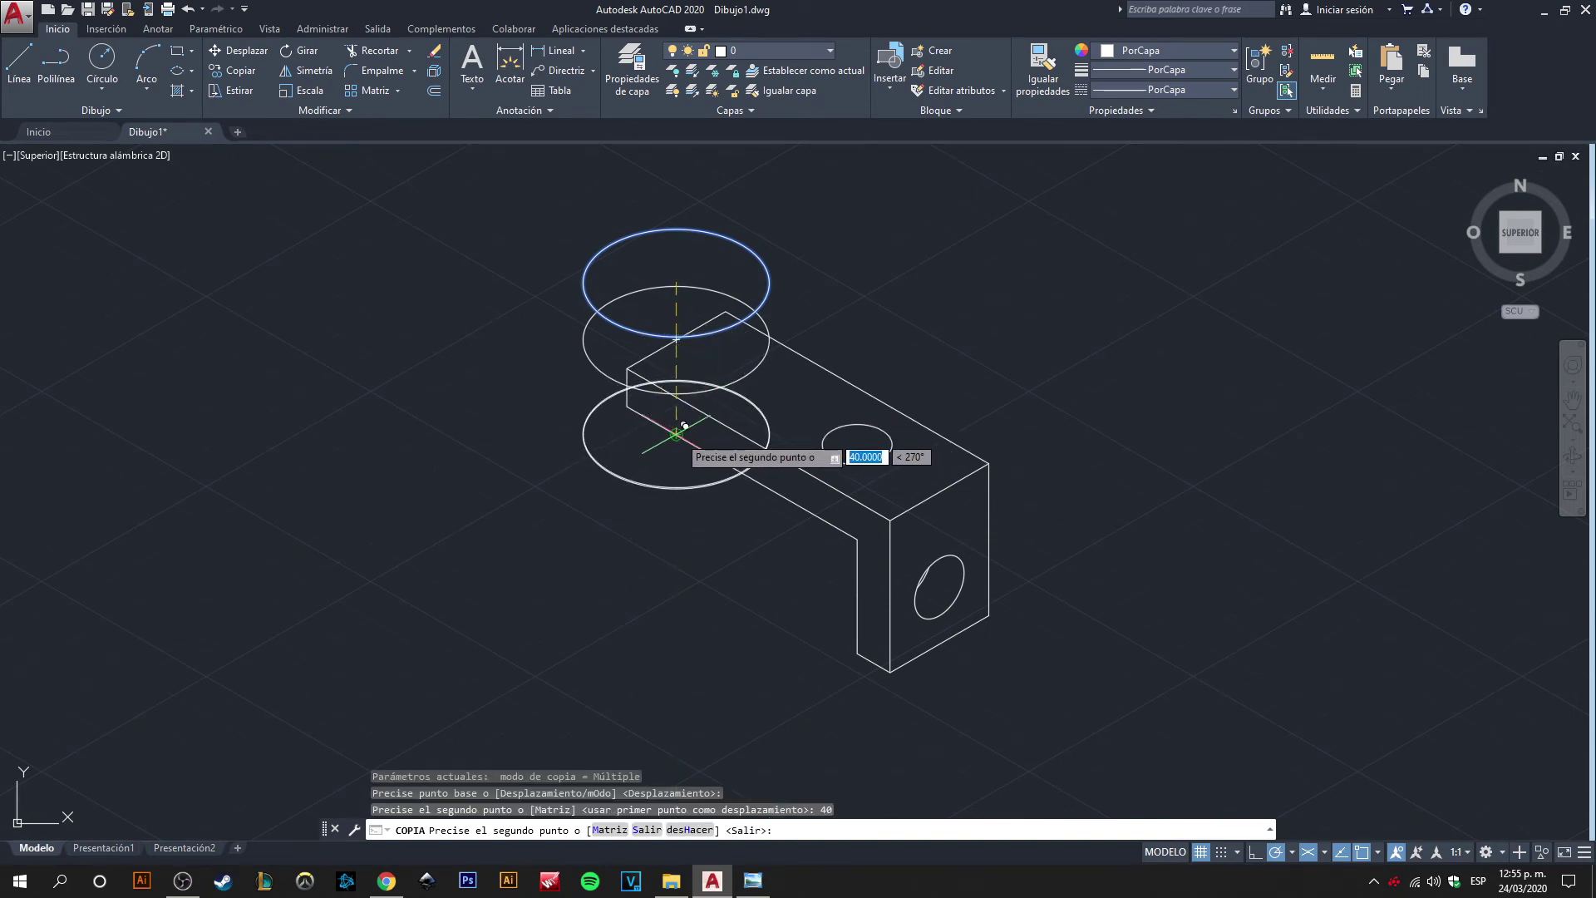
{"action": "key", "text": "Return"}
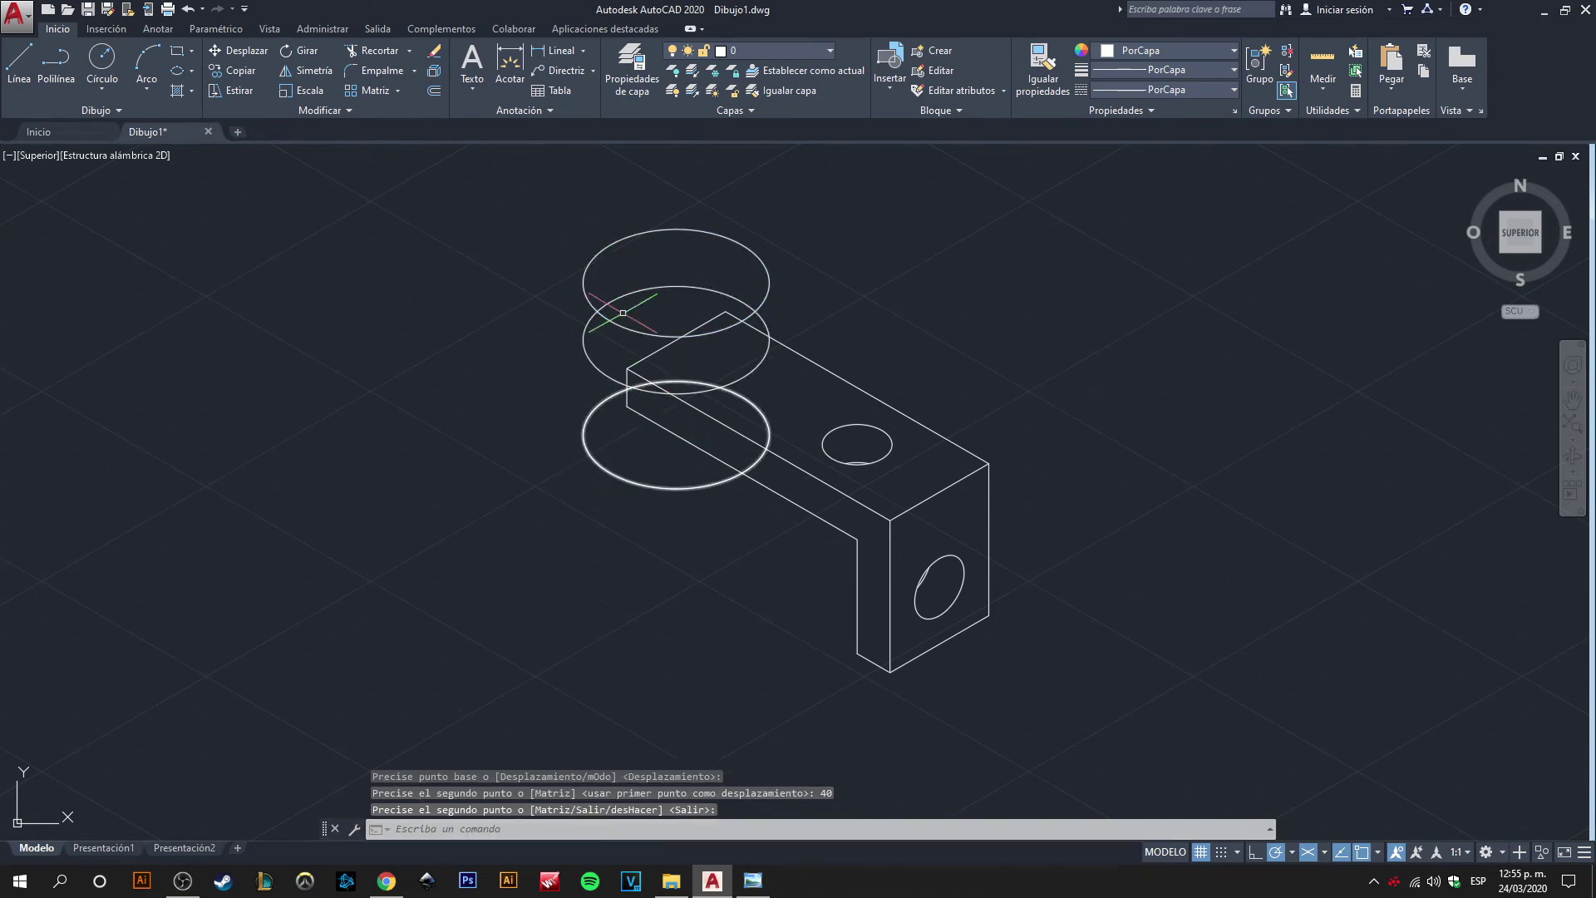
- Compare the three stacked boss ellipses against the PLANO (6) reference image
{"action": "scroll", "coordinate": [666, 412], "scroll_direction": "up", "scroll_amount": 4}
{"action": "scroll", "coordinate": [666, 412], "scroll_direction": "down", "scroll_amount": 4}
{"action": "scroll", "coordinate": [722, 420], "scroll_direction": "up", "scroll_amount": 4}
{"action": "scroll", "coordinate": [722, 420], "scroll_direction": "down", "scroll_amount": 4}
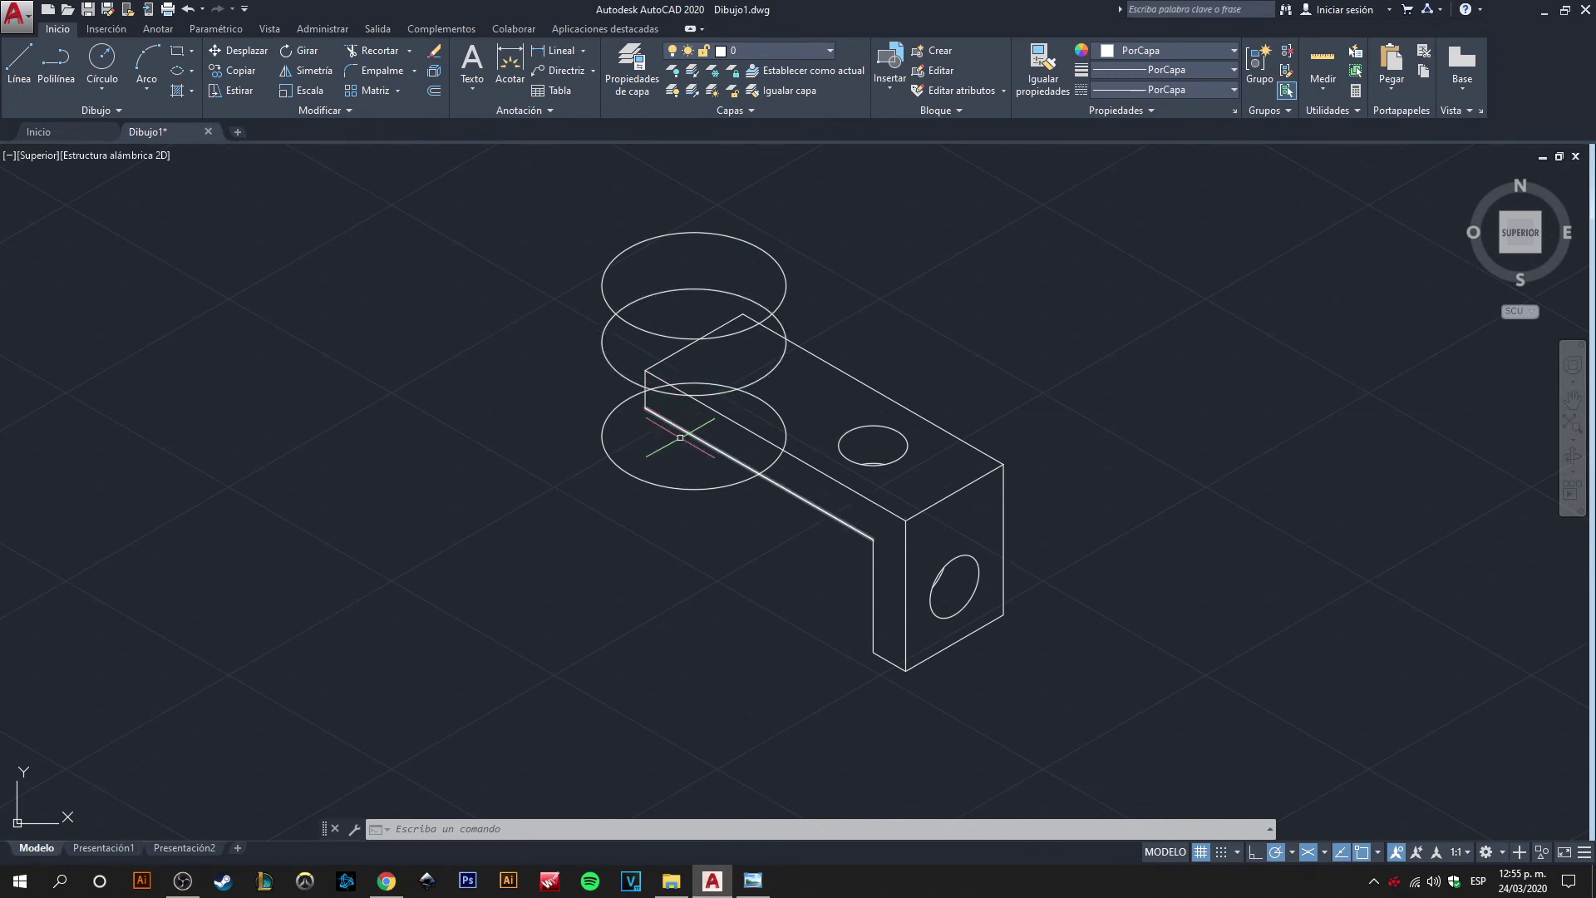
{"action": "key", "text": "alt+Tab"}
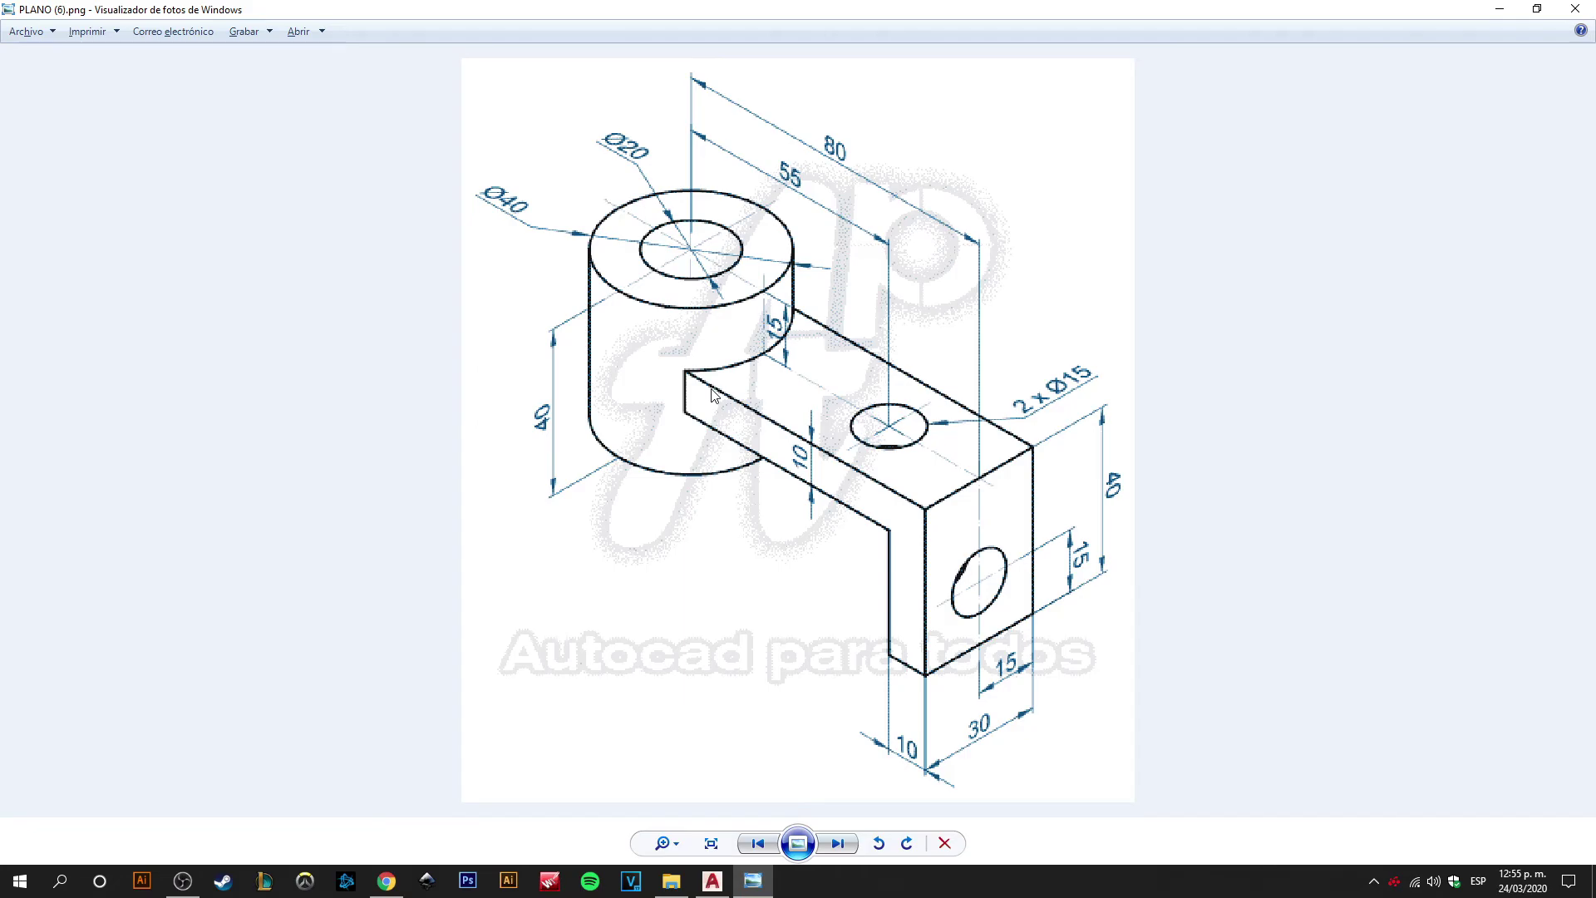
{"action": "key", "text": "alt+Tab"}
{"action": "scroll", "coordinate": [689, 466], "scroll_direction": "up", "scroll_amount": 2}
{"action": "scroll", "coordinate": [677, 440], "scroll_direction": "down", "scroll_amount": 2}
{"action": "left_click", "coordinate": [441, 173]}
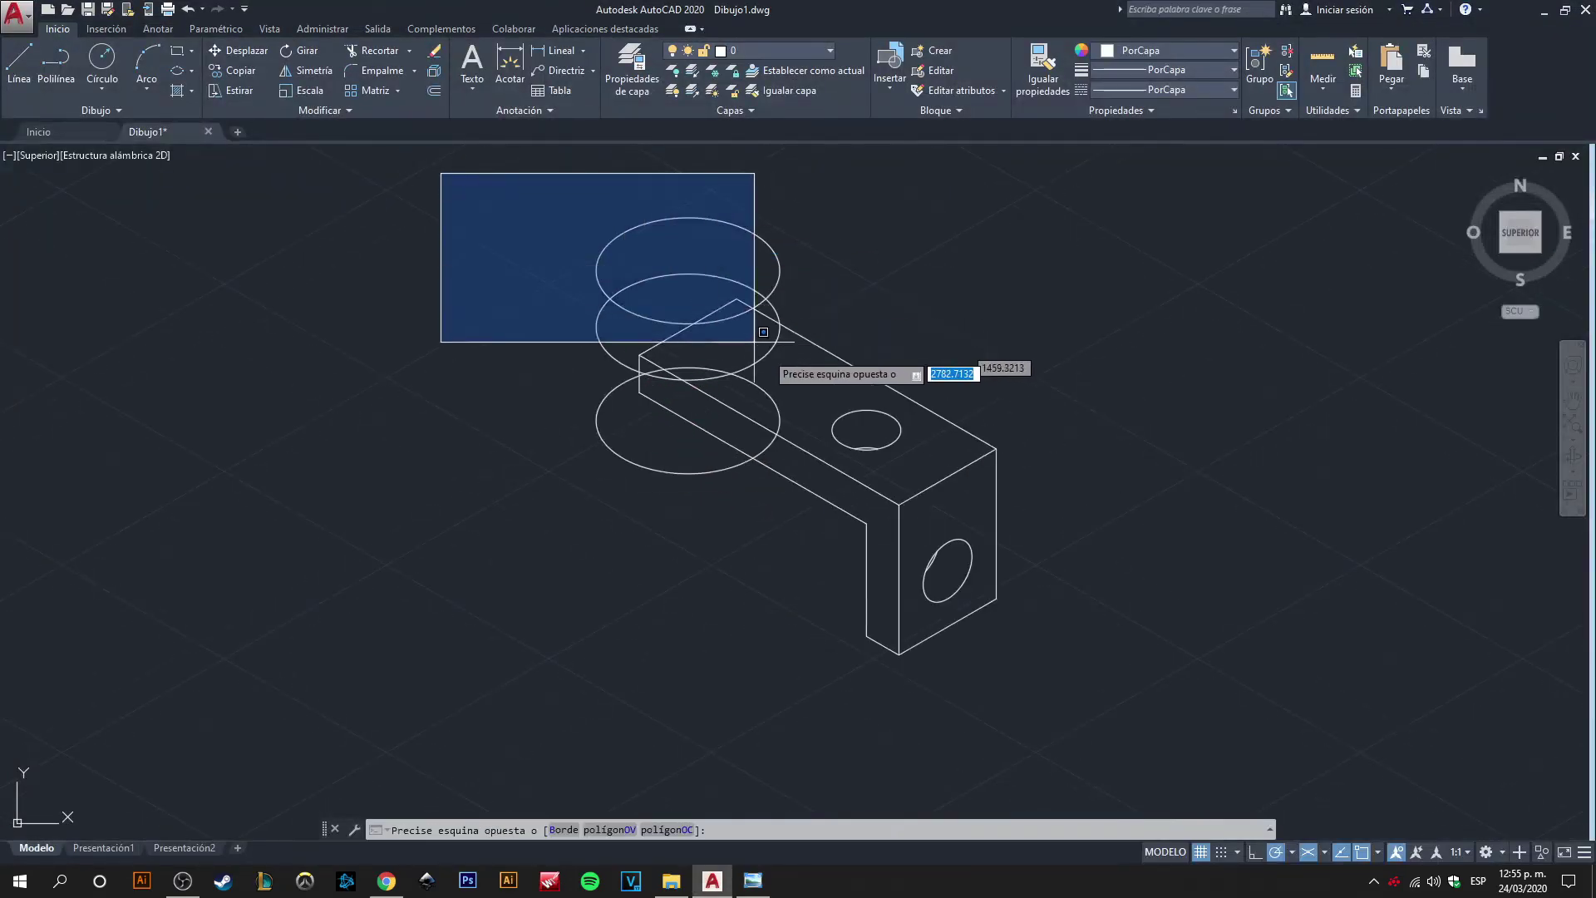
- Trim the excess ellipse arcs, top-edge segments, long diagonal and left vertical edge pieces
{"action": "left_click", "coordinate": [1159, 696]}
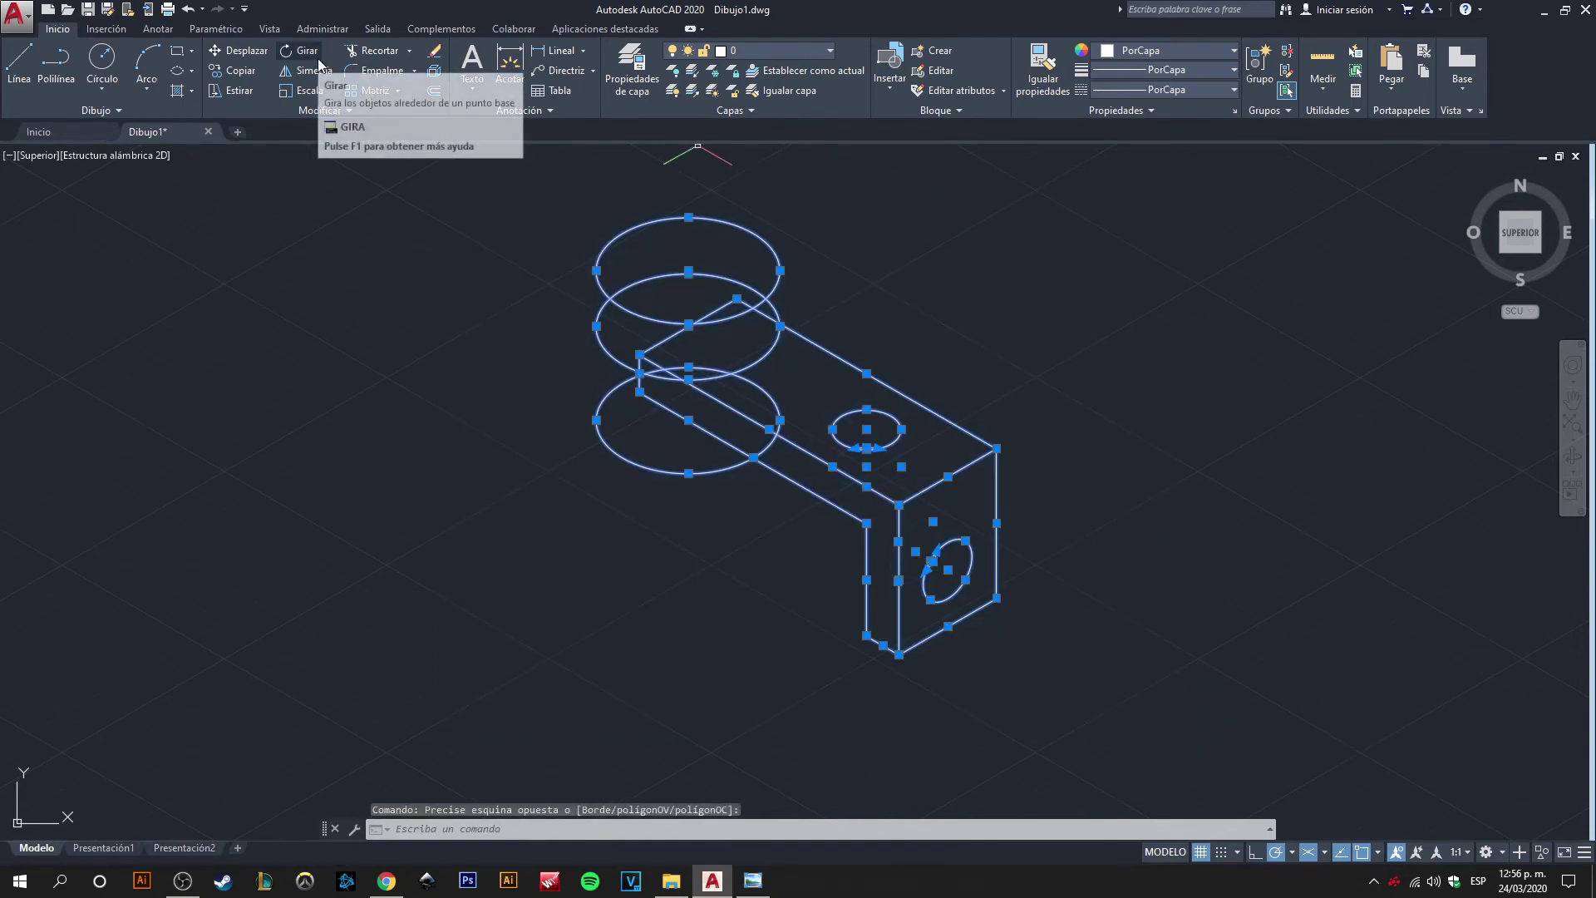
{"action": "left_click", "coordinate": [357, 56]}
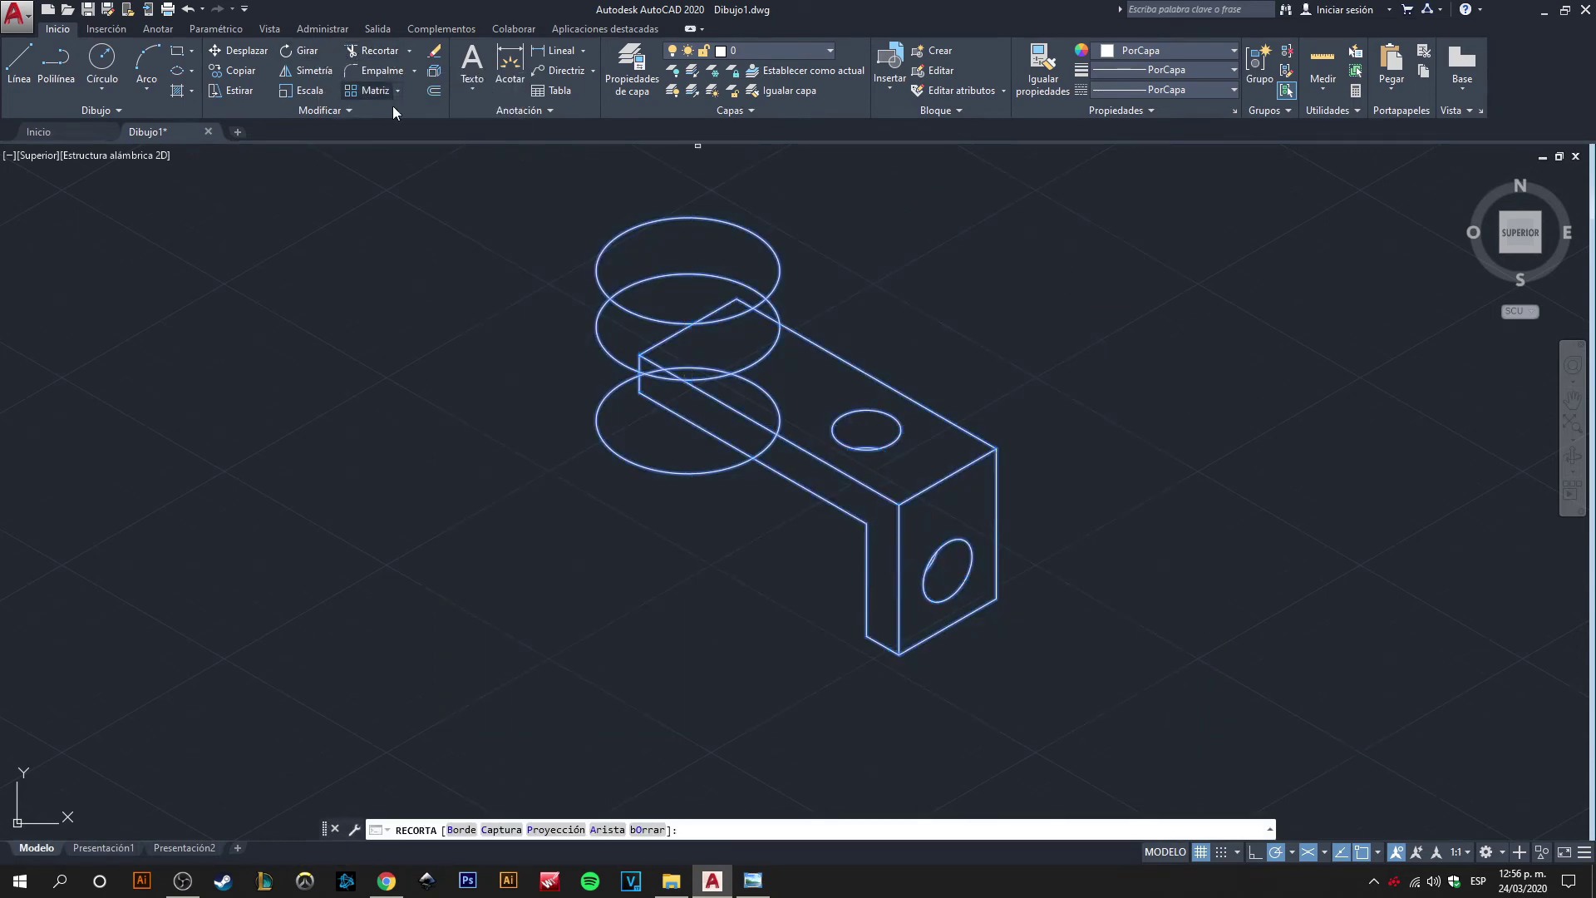
{"action": "scroll", "coordinate": [669, 414], "scroll_direction": "up", "scroll_amount": 2}
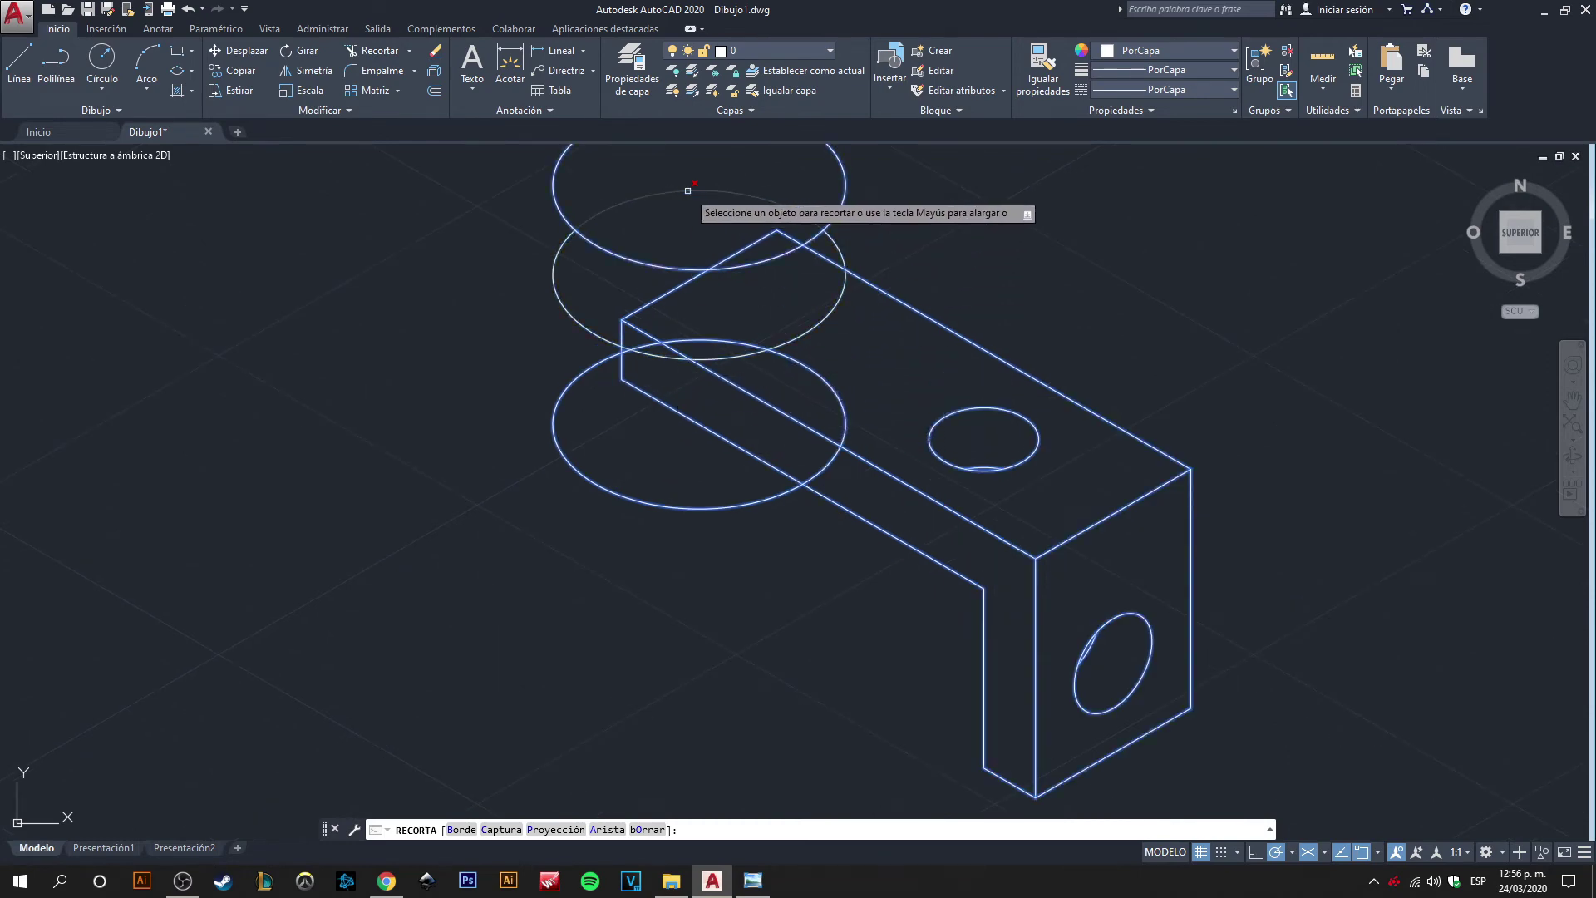
{"action": "left_click", "coordinate": [837, 248]}
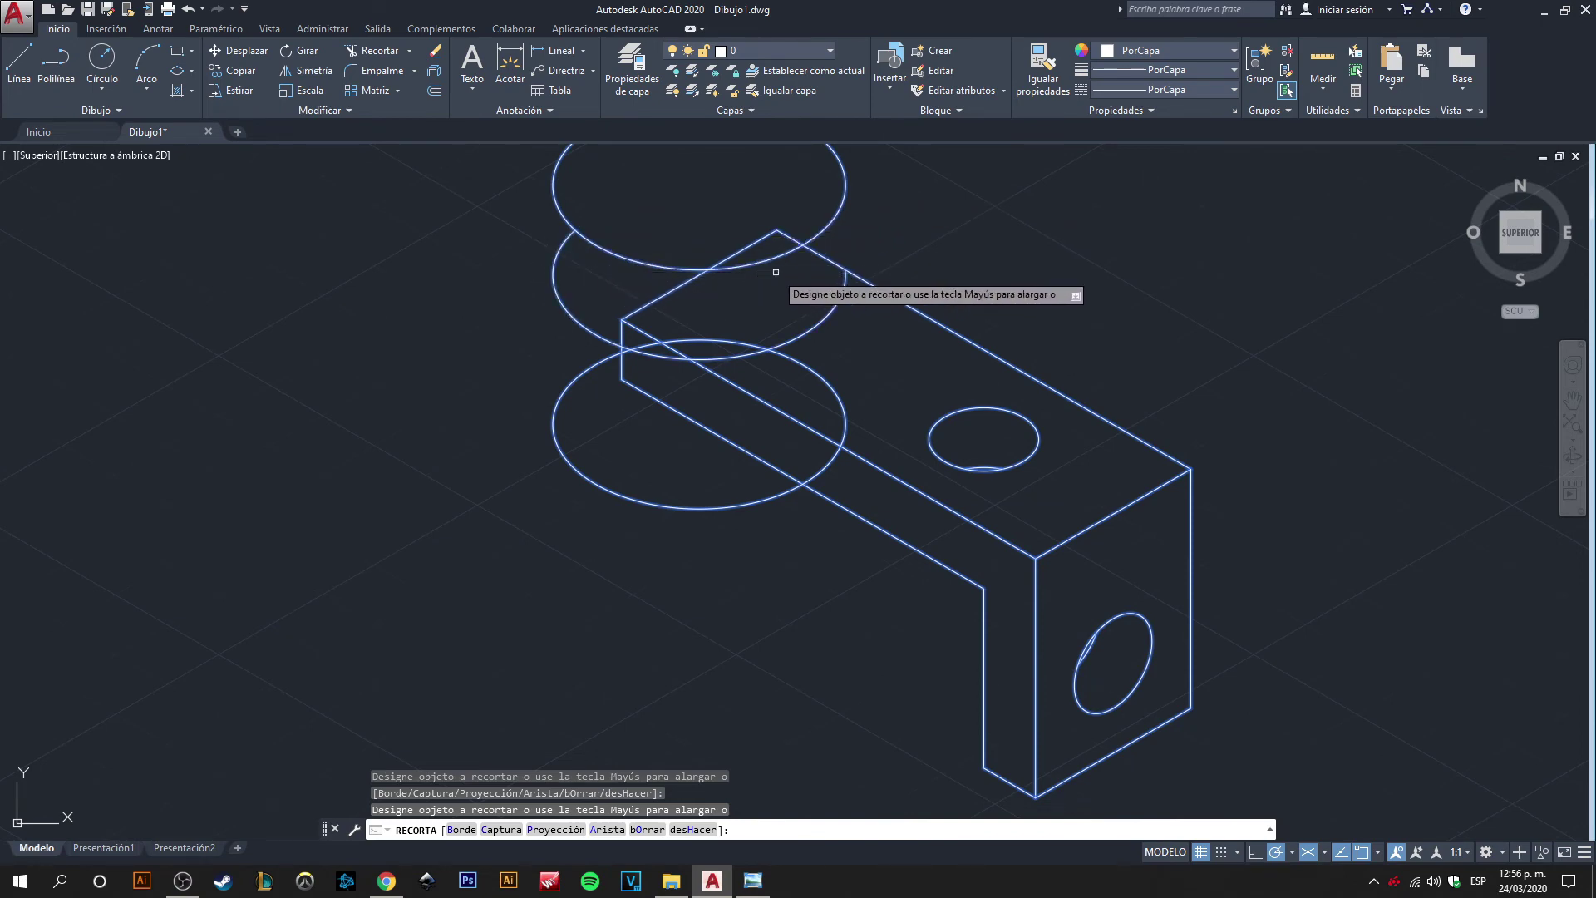
{"action": "left_click", "coordinate": [557, 287]}
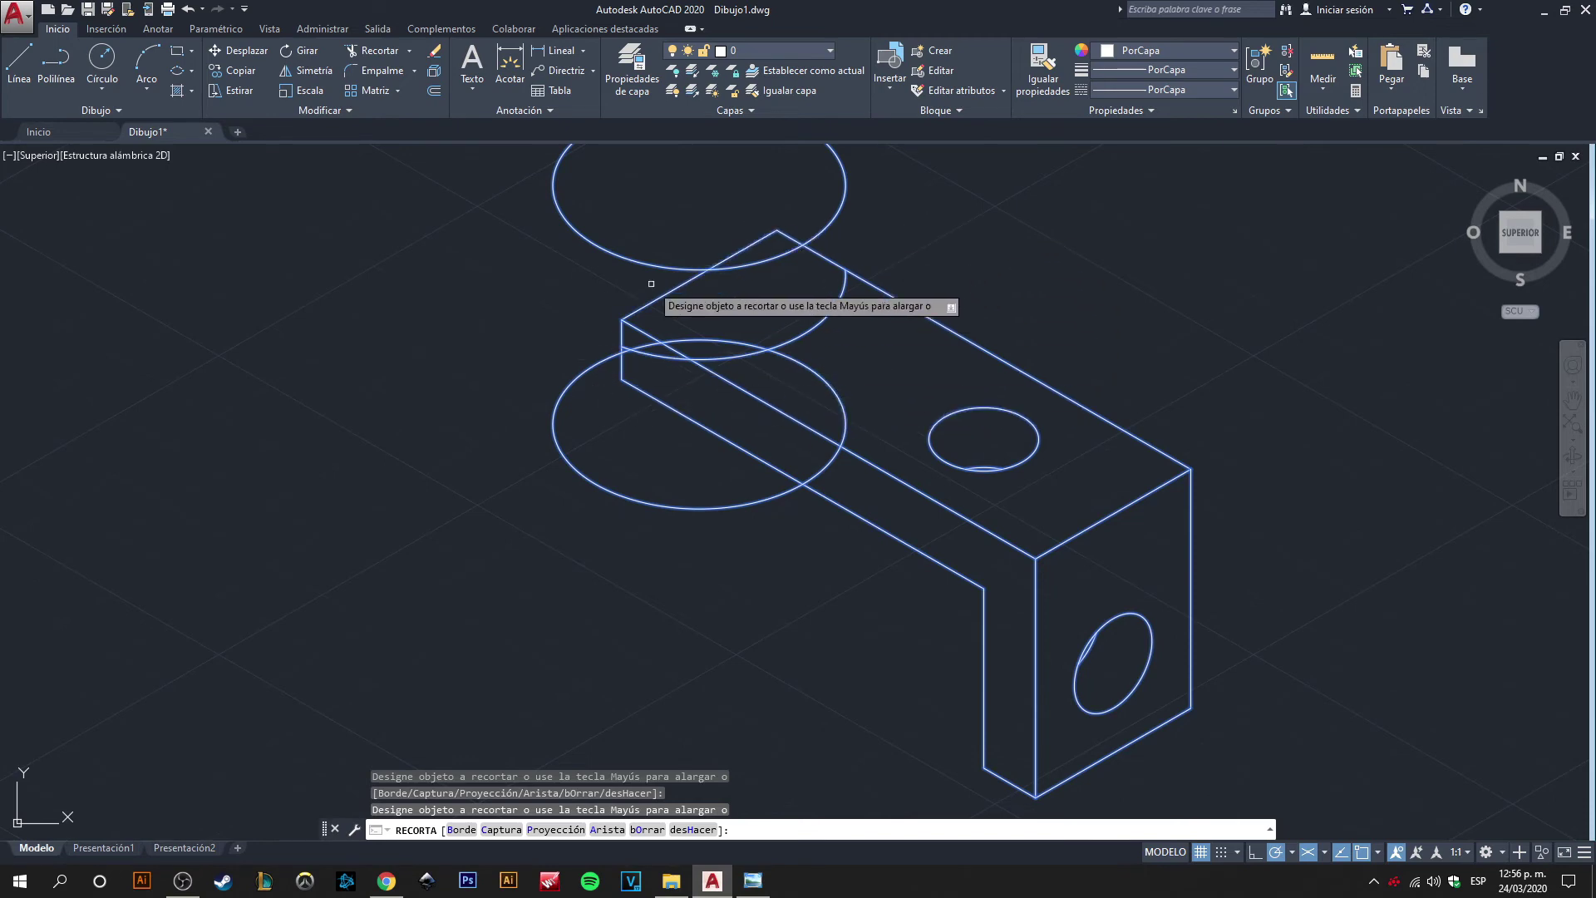
{"action": "left_click", "coordinate": [825, 259]}
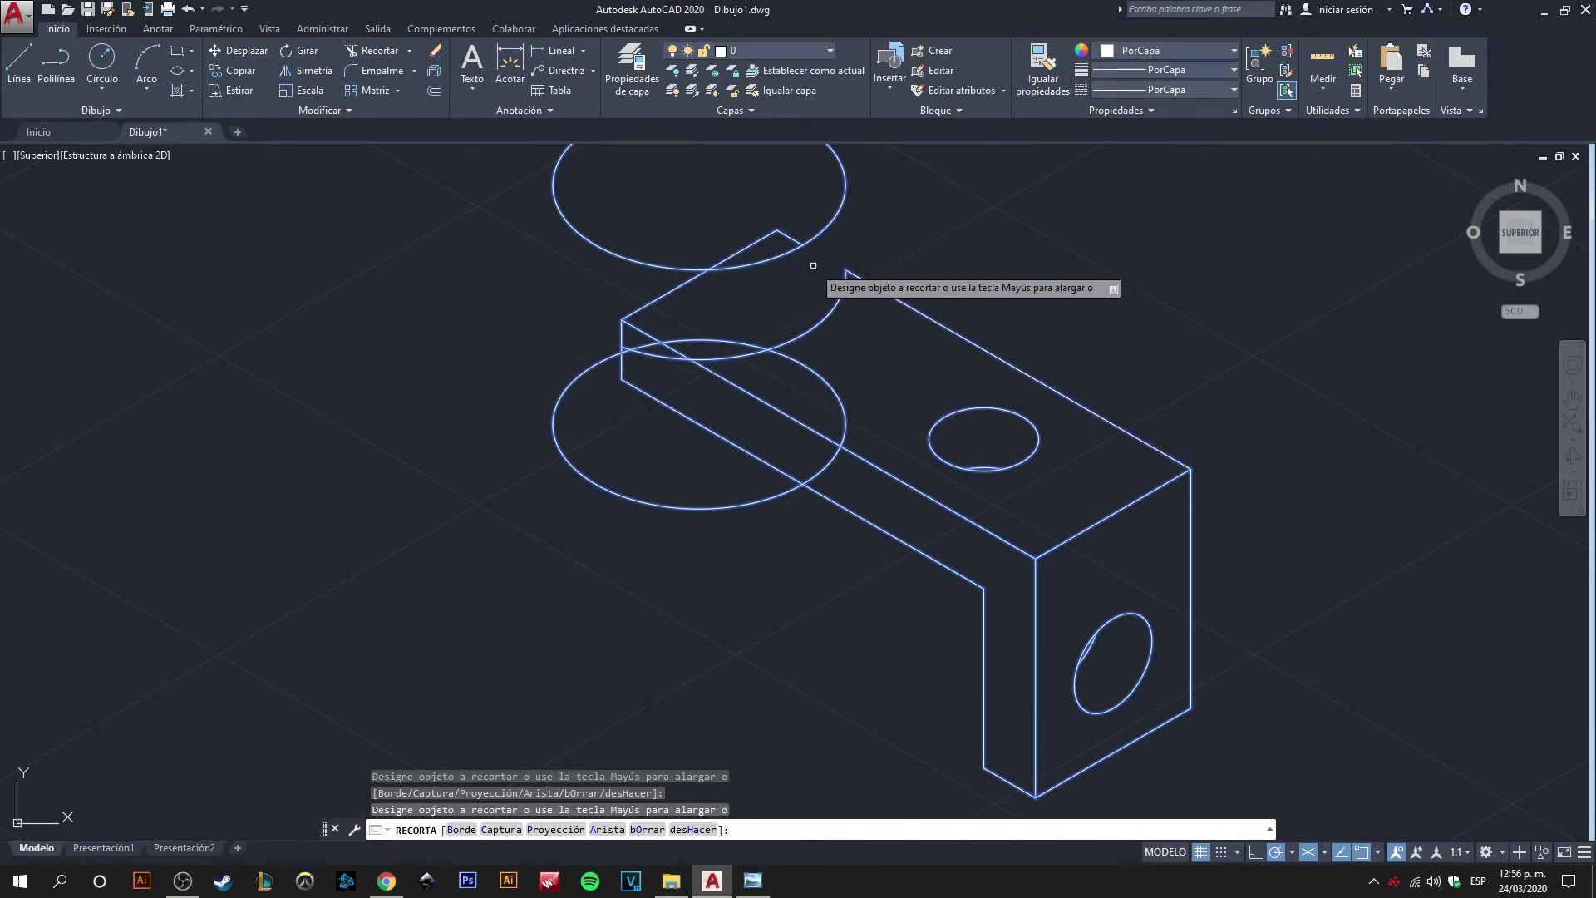
{"action": "left_click", "coordinate": [734, 261]}
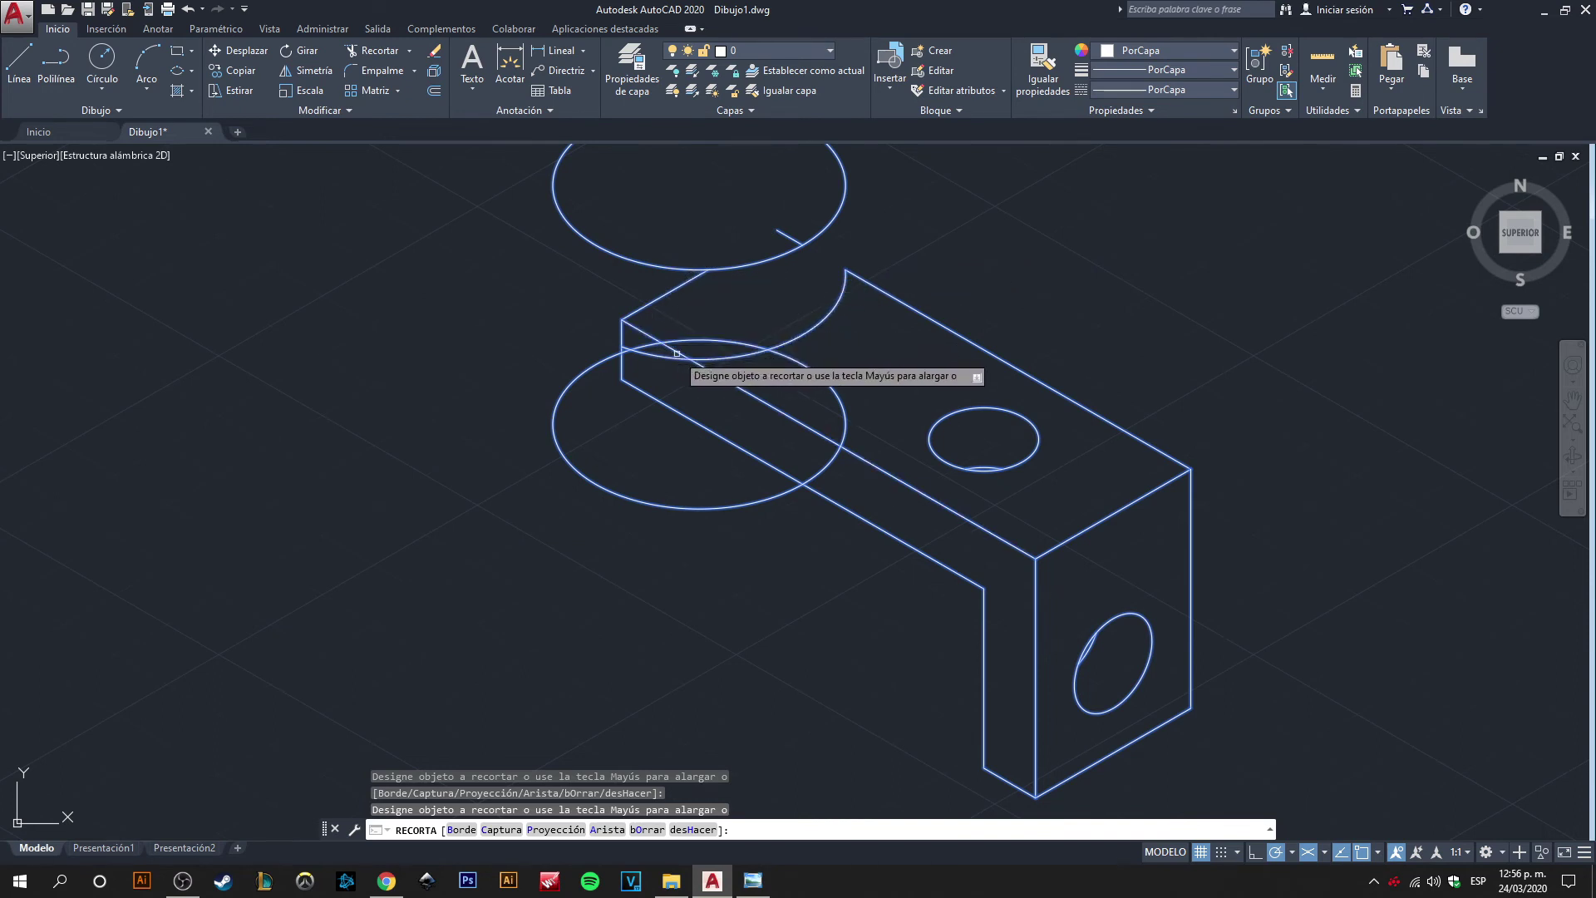
{"action": "left_click", "coordinate": [703, 364]}
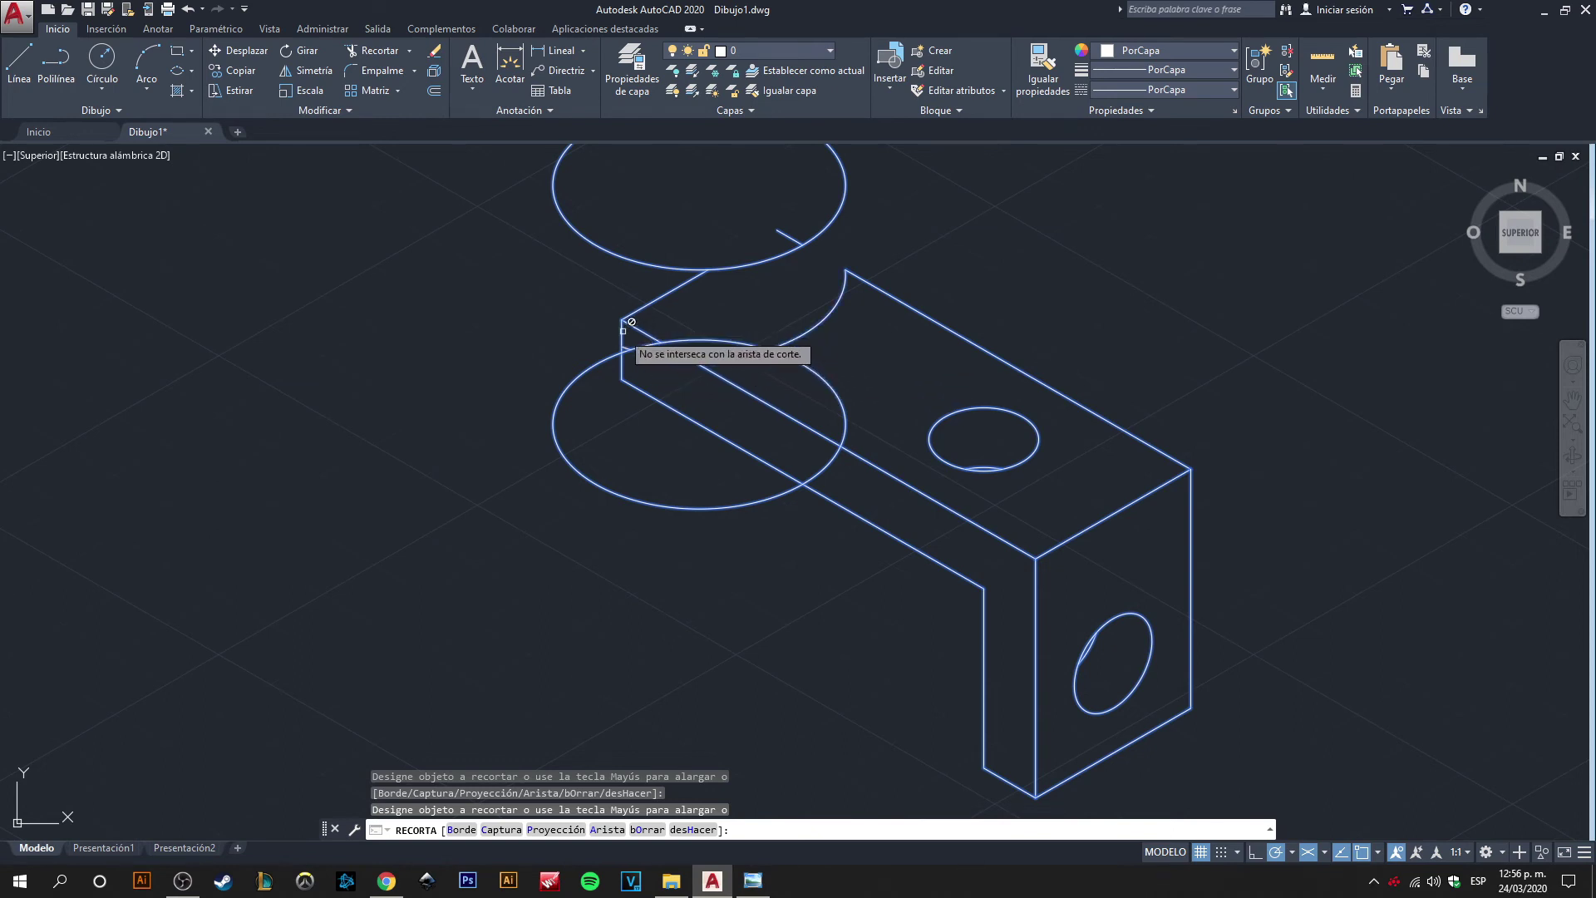
{"action": "left_click", "coordinate": [619, 363]}
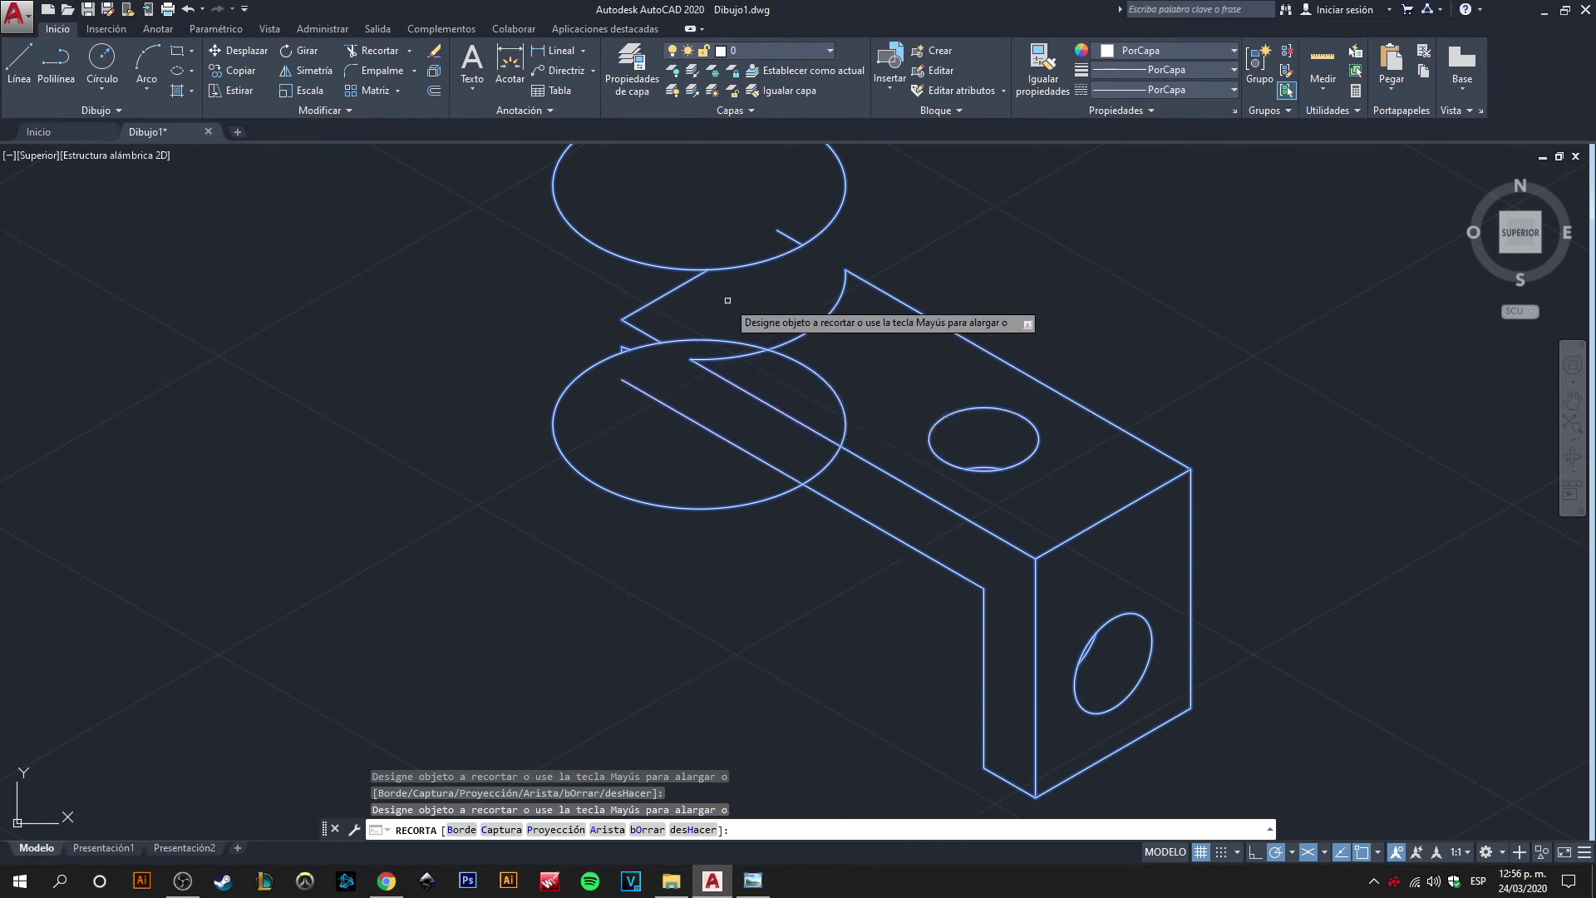
{"action": "key", "text": "Return"}
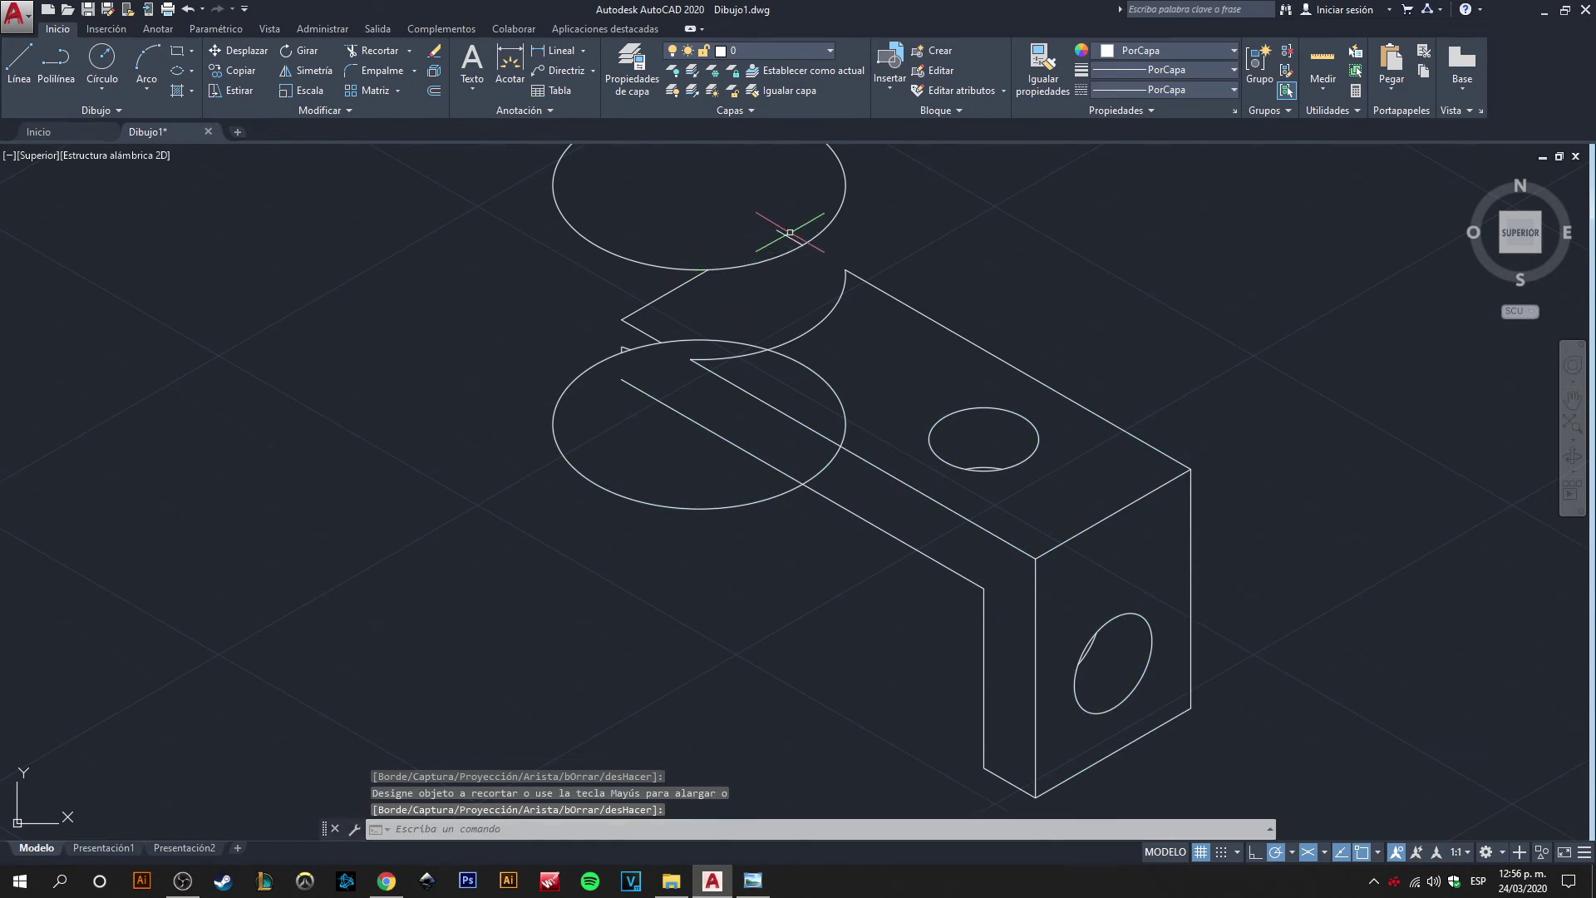
- Delete the leftover short segment and the leftover diagonal line
{"action": "left_click", "coordinate": [790, 233]}
{"action": "key", "text": "Delete"}
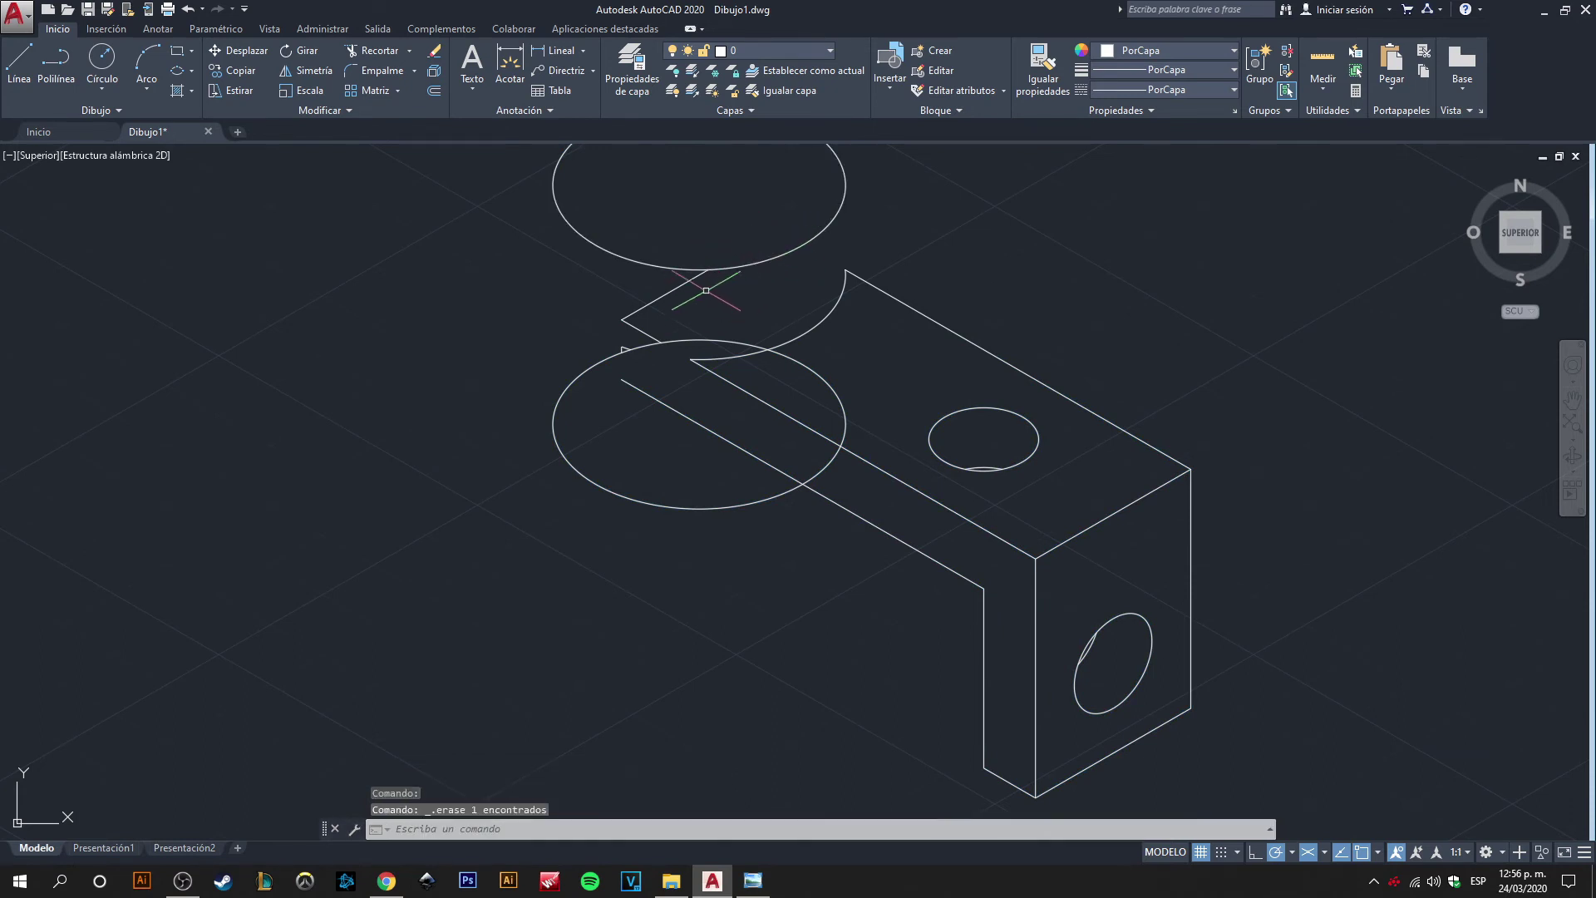
{"action": "left_click", "coordinate": [676, 288]}
{"action": "key", "text": "Delete"}
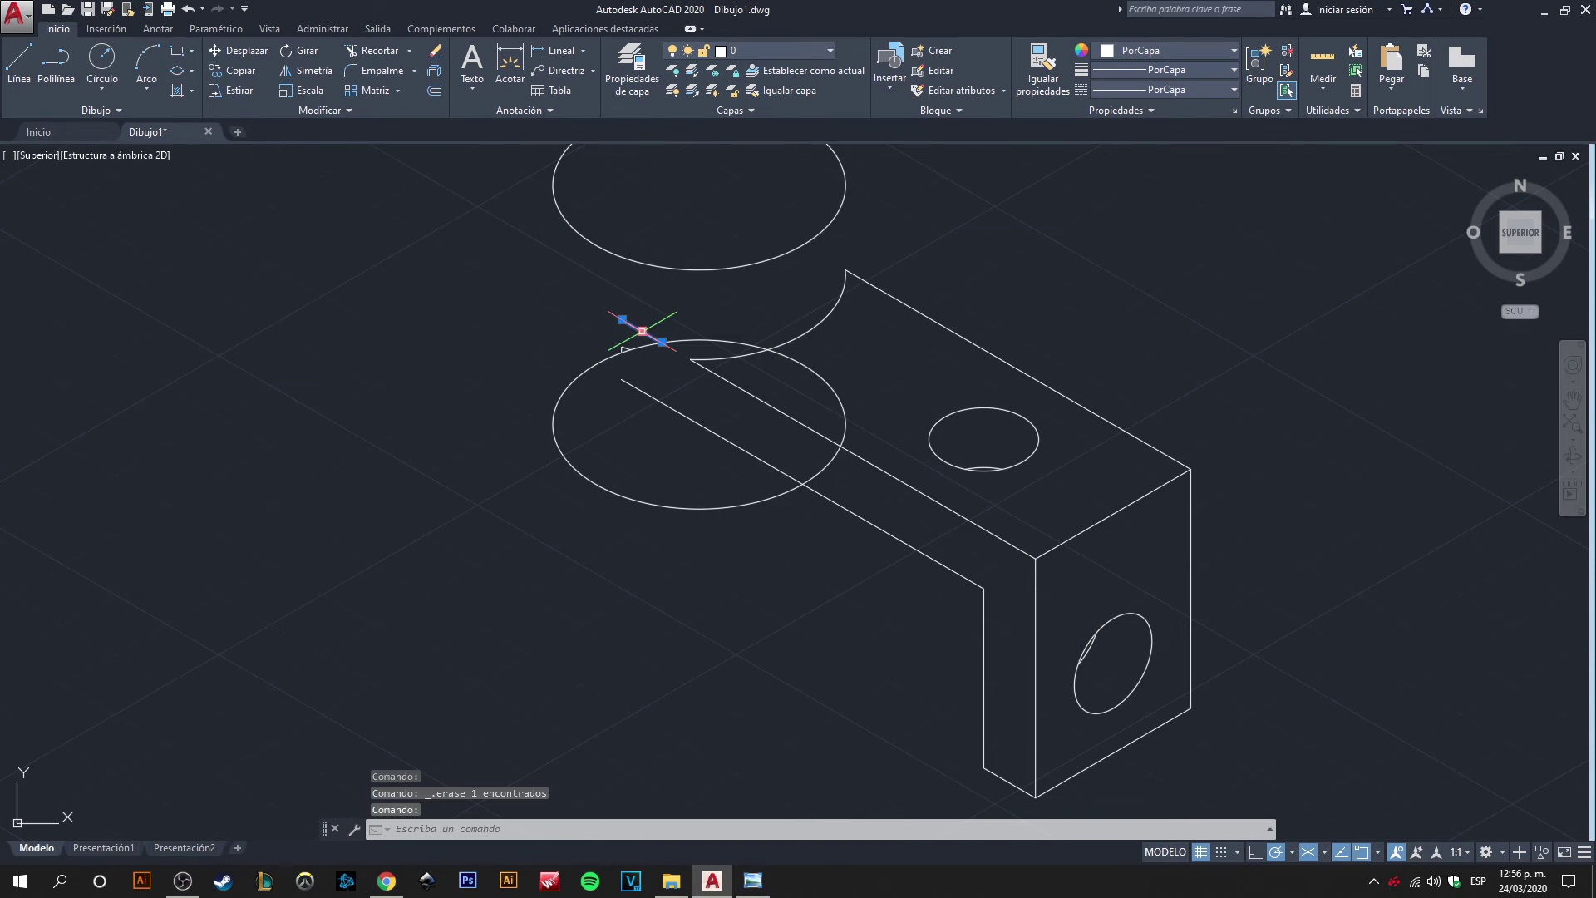
{"action": "scroll", "coordinate": [623, 348], "scroll_direction": "up", "scroll_amount": 2}
{"action": "scroll", "coordinate": [620, 349], "scroll_direction": "down", "scroll_amount": 2}
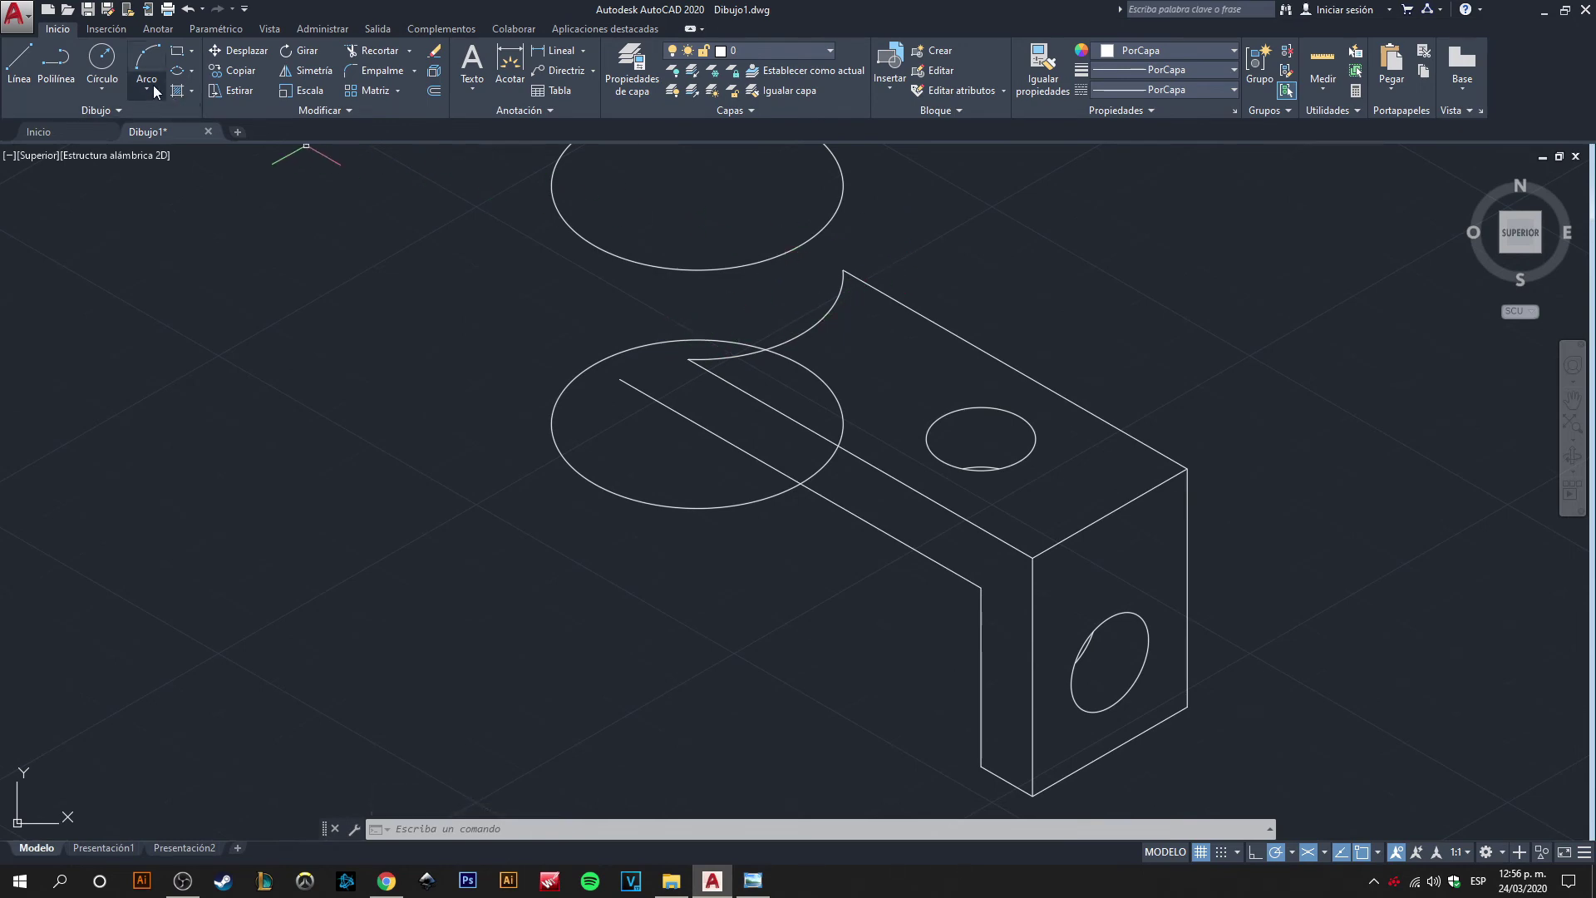
- Draw a vertical edge from the arm's end corner down to its lower edge
{"action": "left_click", "coordinate": [19, 62]}
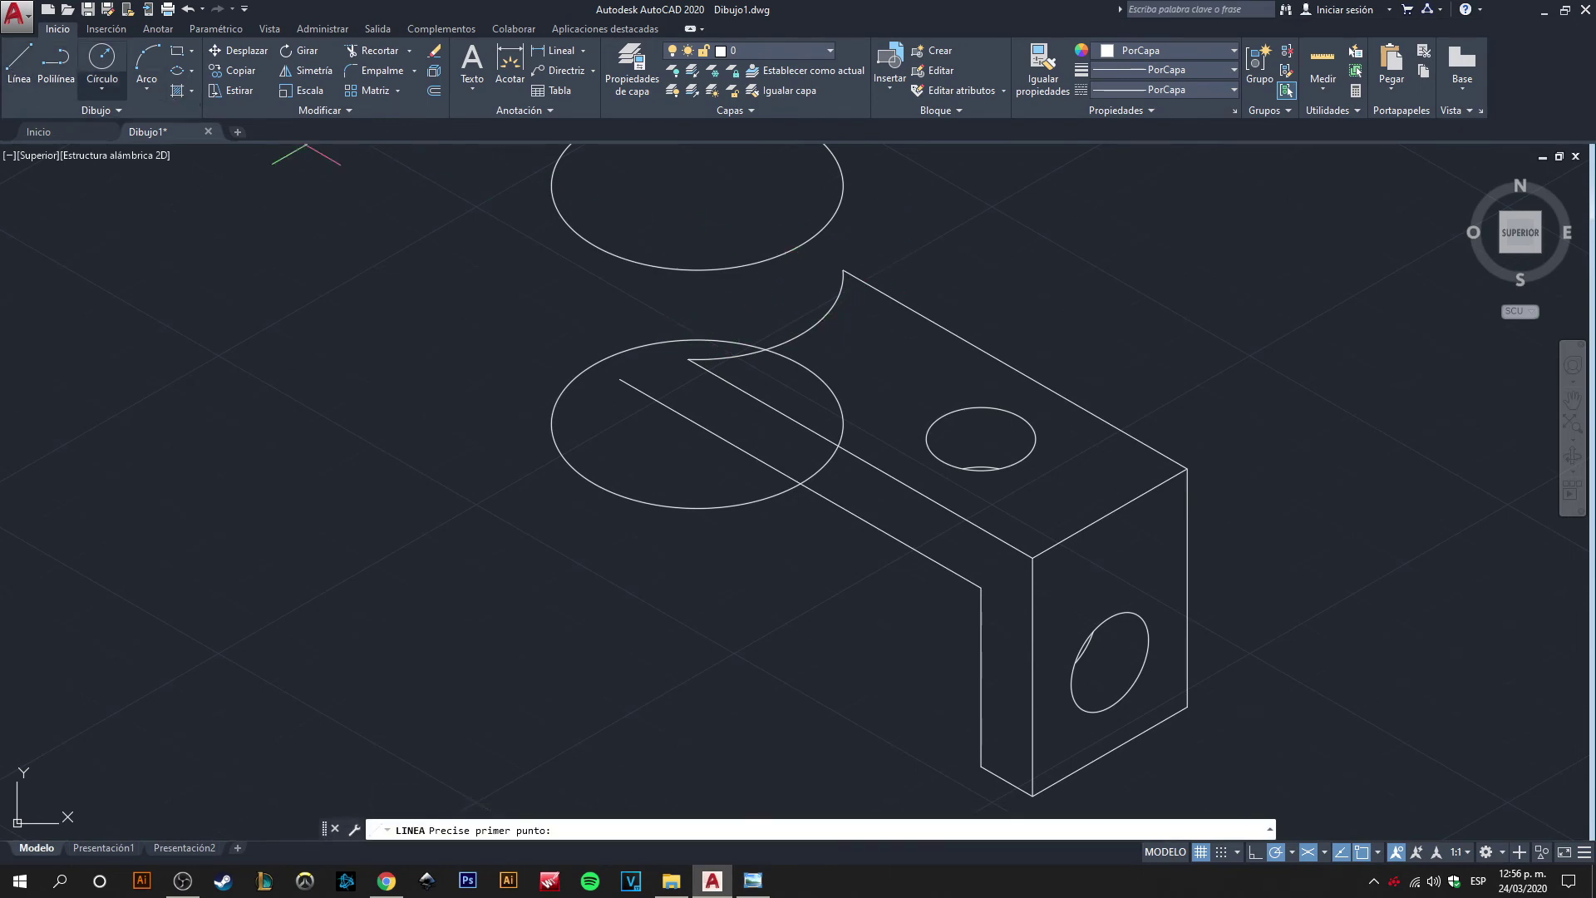
{"action": "left_click", "coordinate": [689, 358]}
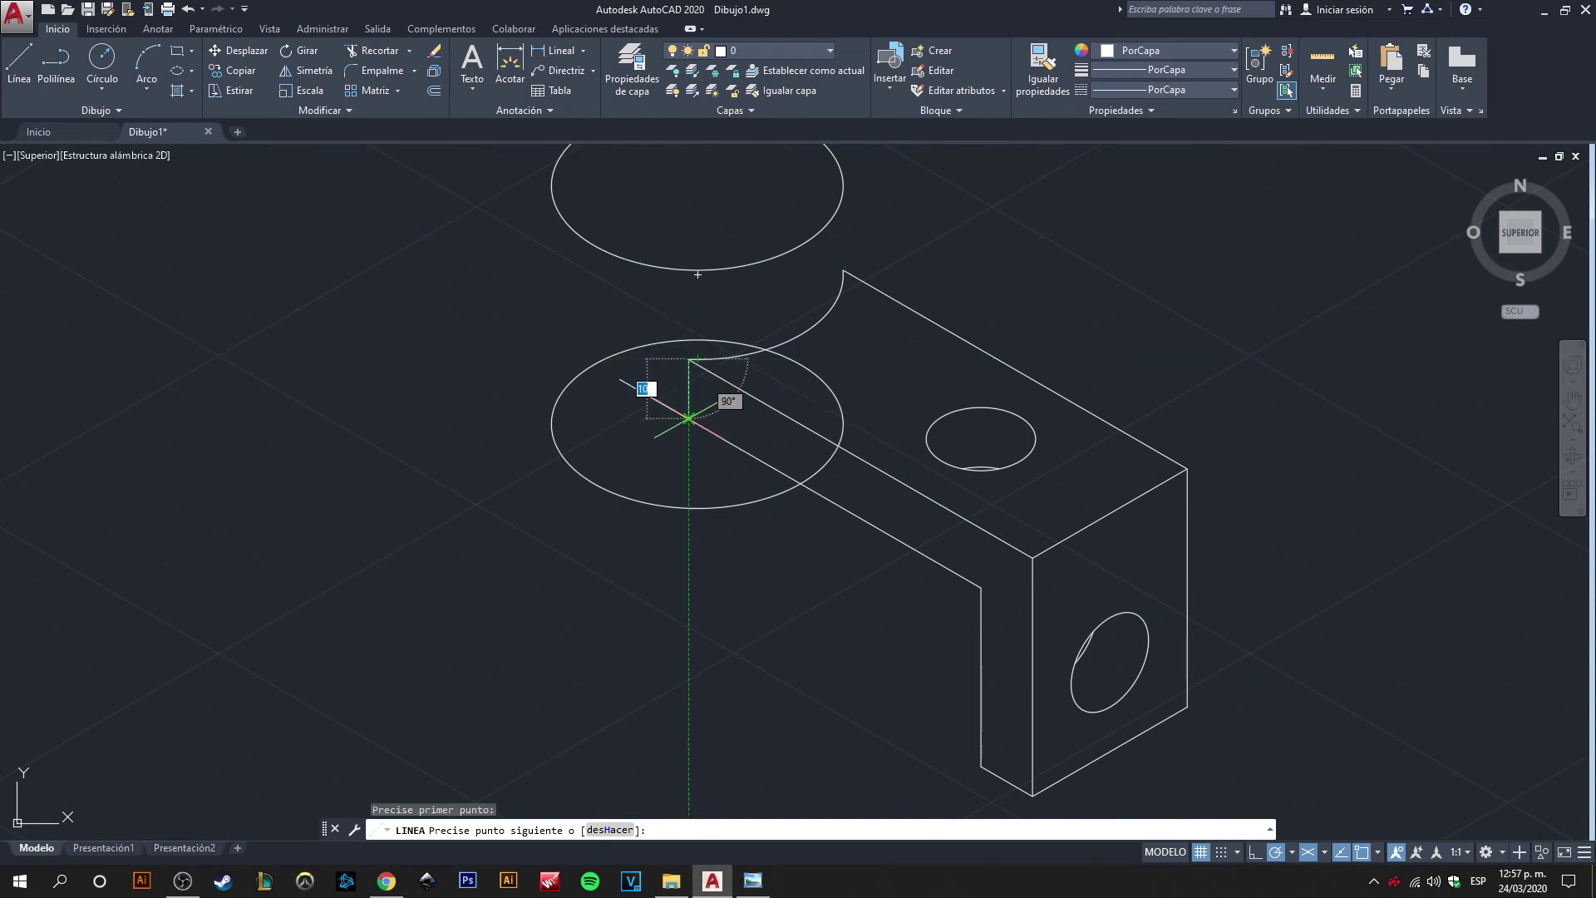
{"action": "left_click", "coordinate": [689, 418]}
{"action": "key", "text": "Return"}
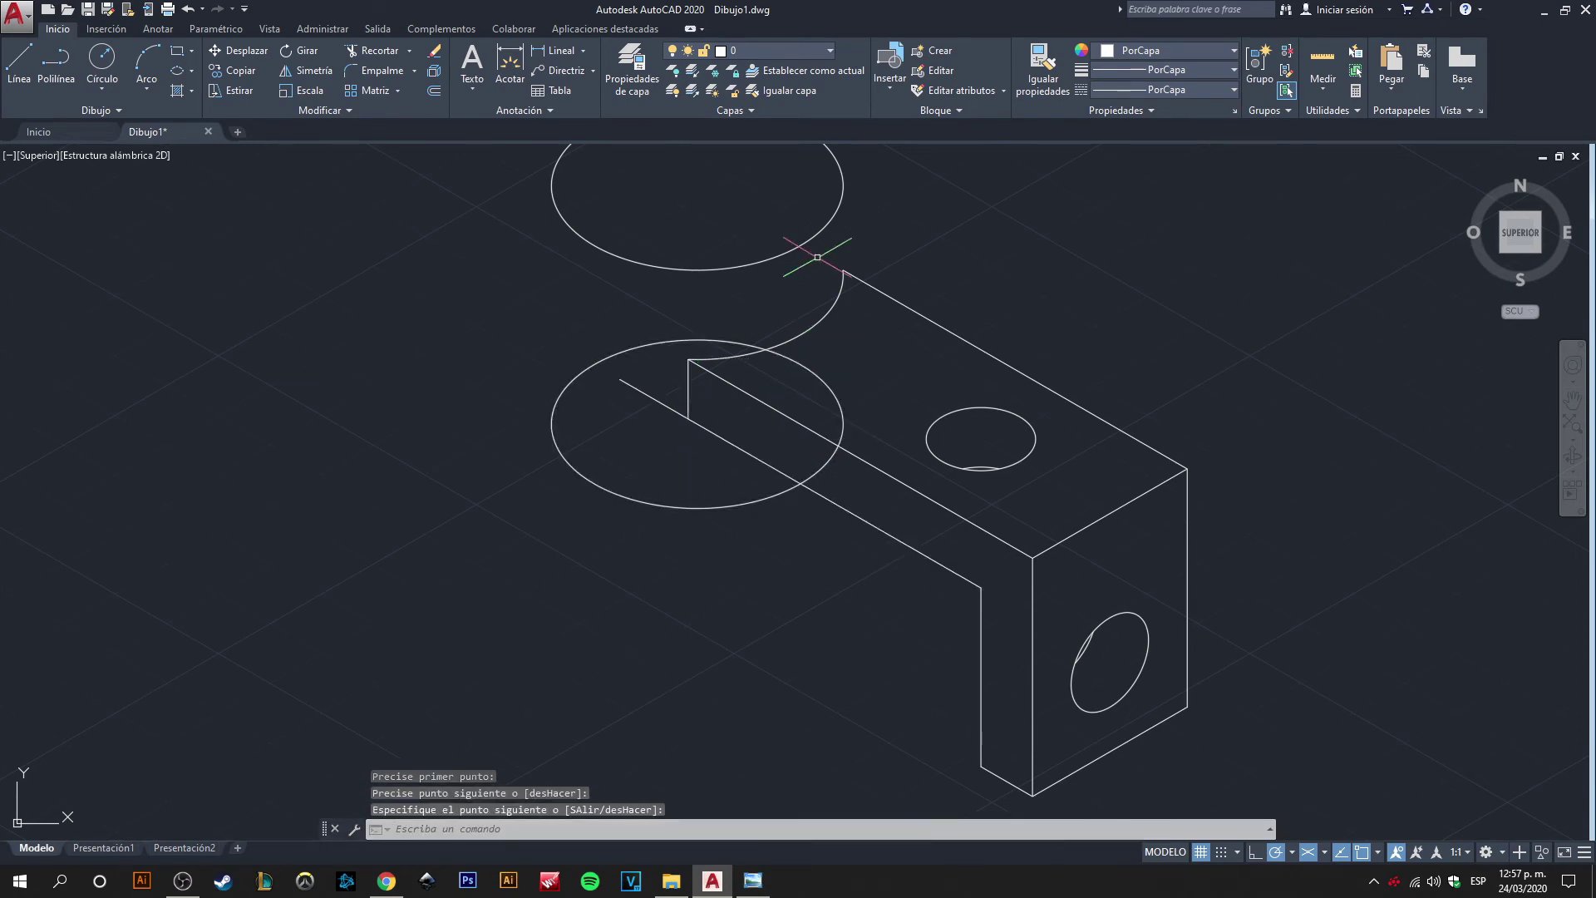
- Window-select the whole drawing as trimming boundaries
{"action": "scroll", "coordinate": [453, 312], "scroll_direction": "down", "scroll_amount": 2}
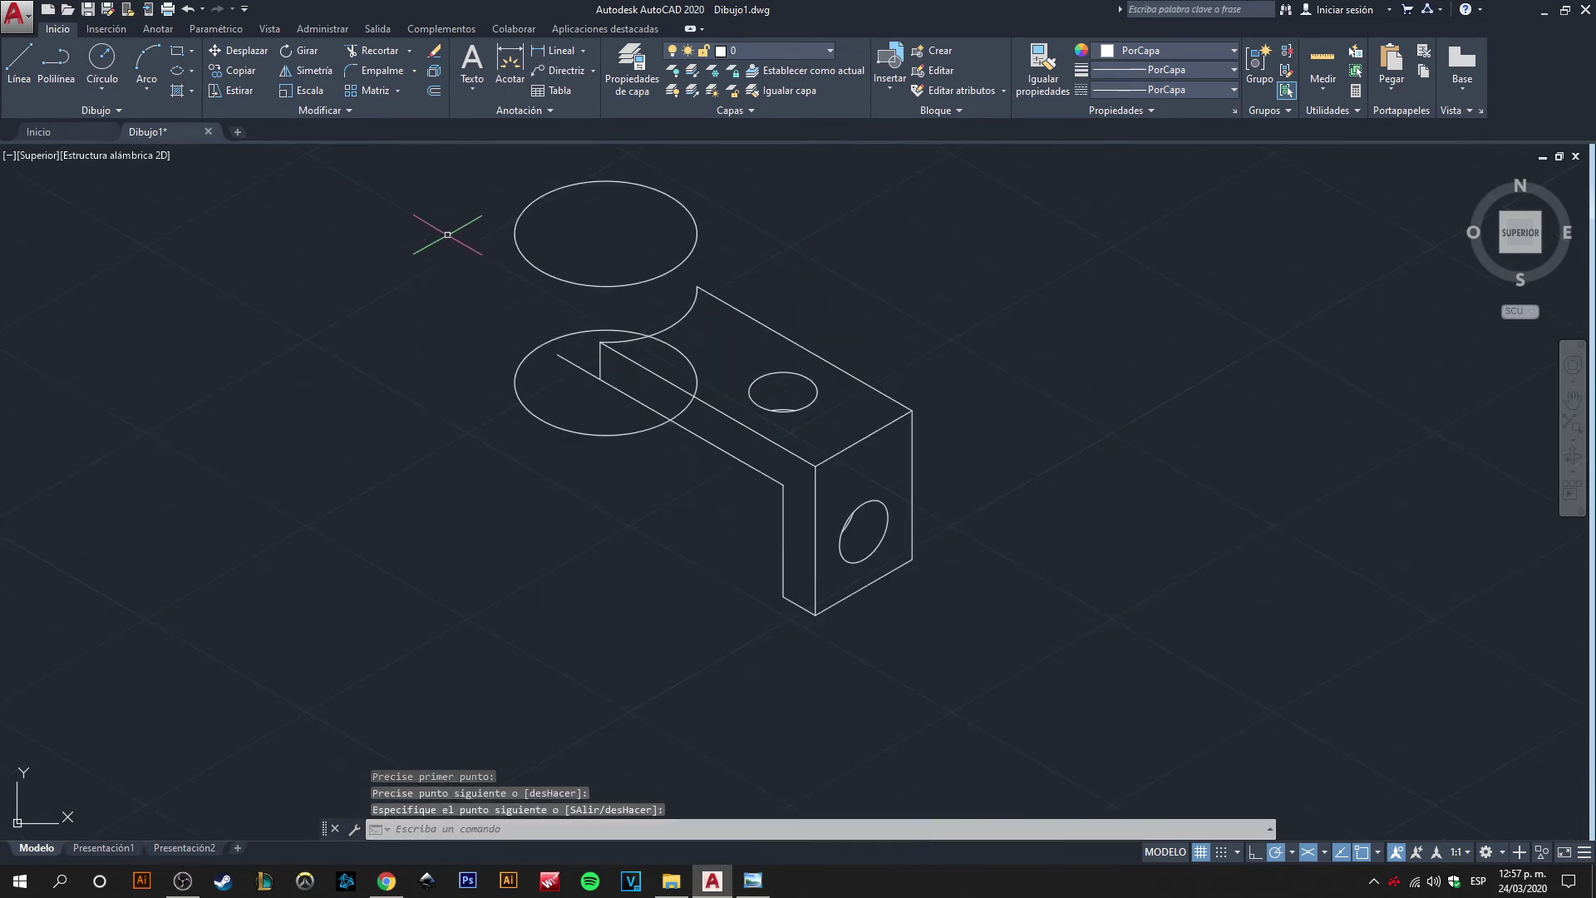
{"action": "left_click", "coordinate": [441, 202]}
{"action": "left_click", "coordinate": [1067, 733]}
{"action": "scroll", "coordinate": [645, 394], "scroll_direction": "up", "scroll_amount": 2}
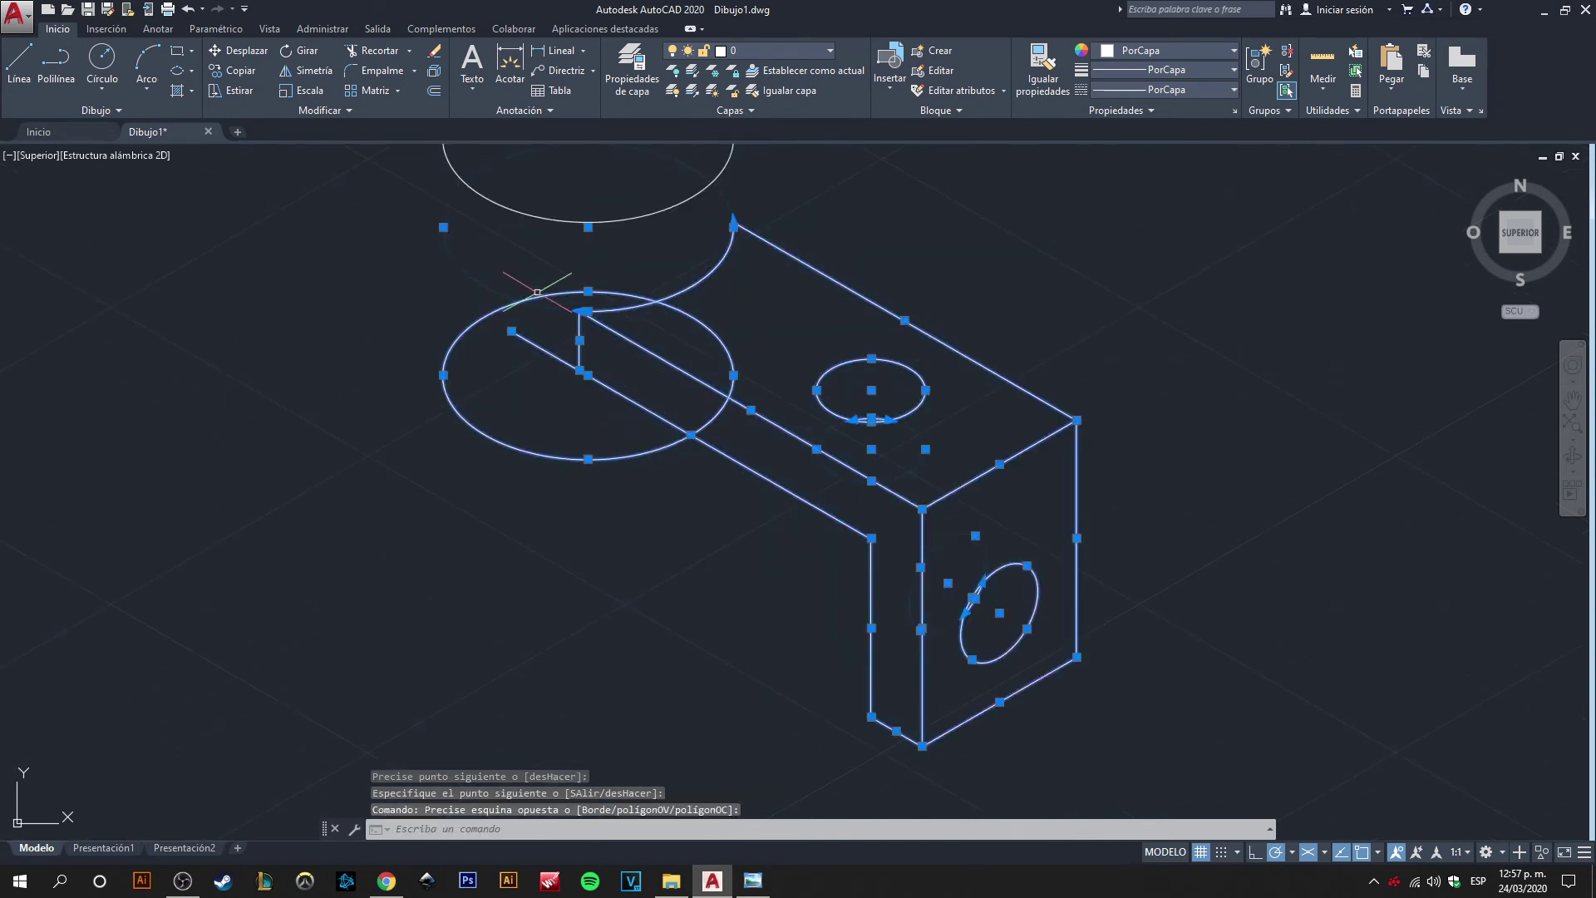
{"action": "left_click", "coordinate": [384, 56]}
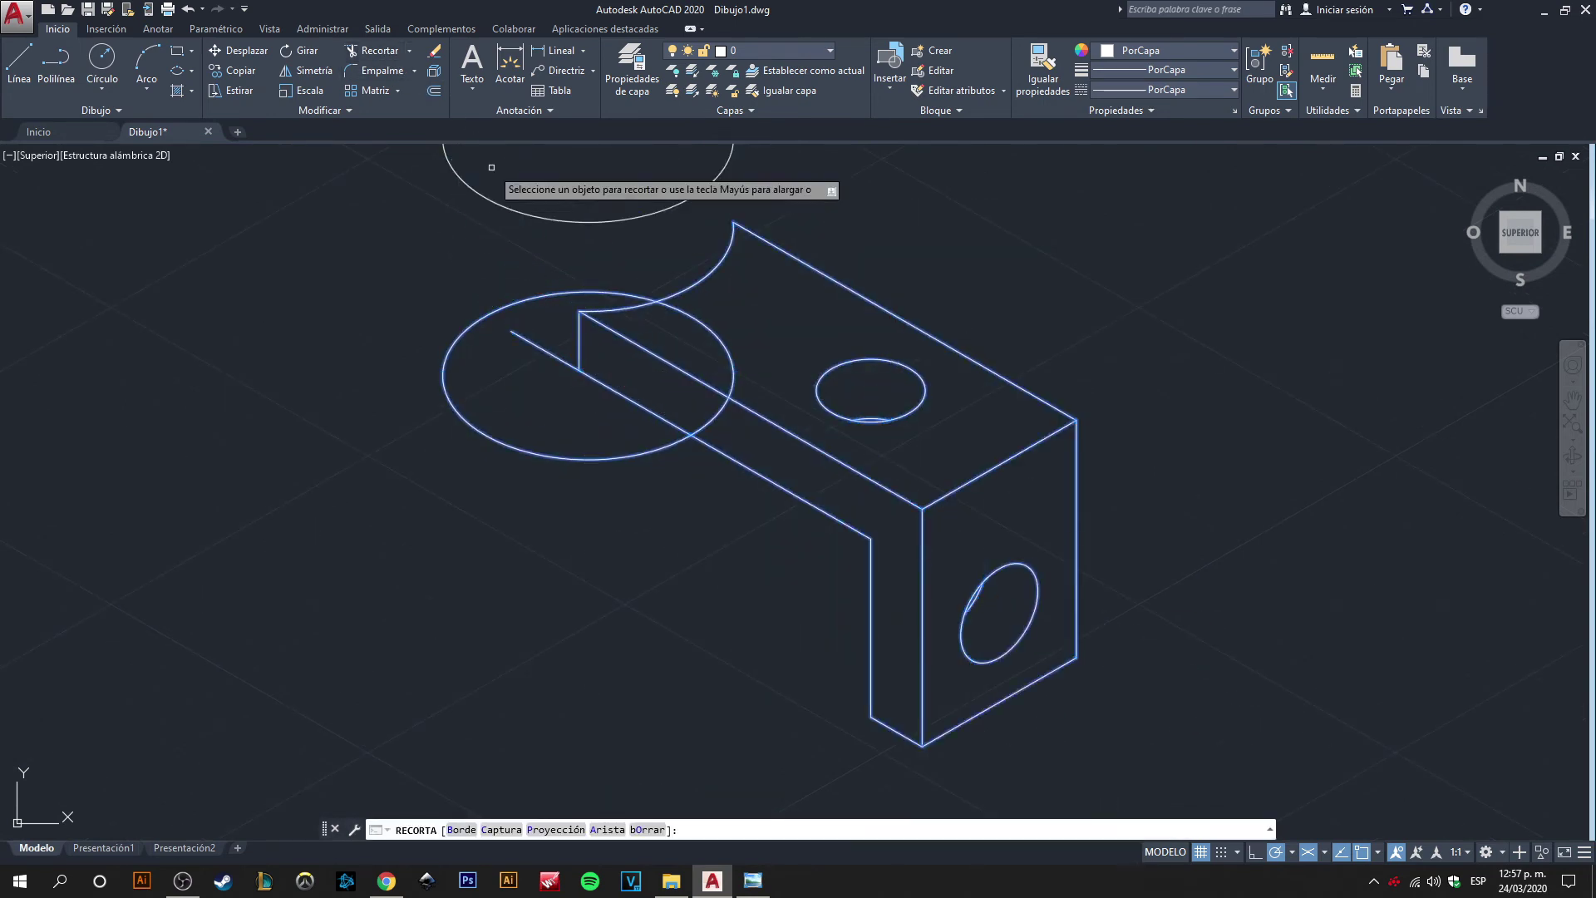
- Trim away the stray line segment beyond the arm's end corner
{"action": "left_click", "coordinate": [537, 346]}
{"action": "key", "text": "Return"}
{"action": "scroll", "coordinate": [685, 333], "scroll_direction": "down", "scroll_amount": 4}
{"action": "scroll", "coordinate": [890, 328], "scroll_direction": "up", "scroll_amount": 4}
{"action": "middle_click_drag", "start_coordinate": [606, 256], "coordinate": [934, 292]}
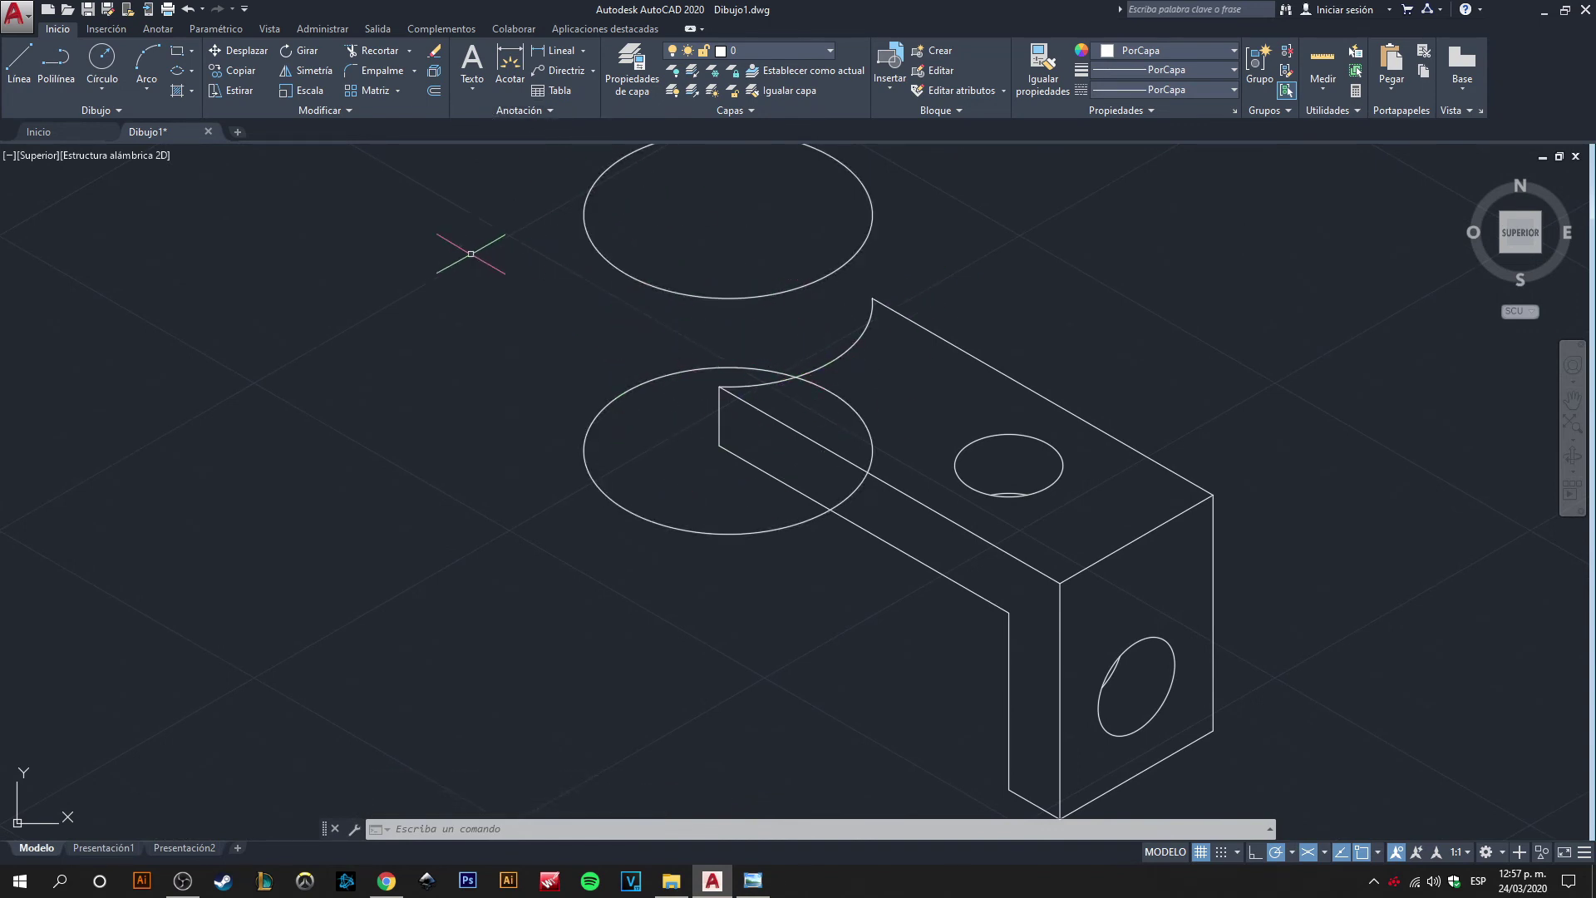
{"action": "scroll", "coordinate": [415, 248], "scroll_direction": "down", "scroll_amount": 2}
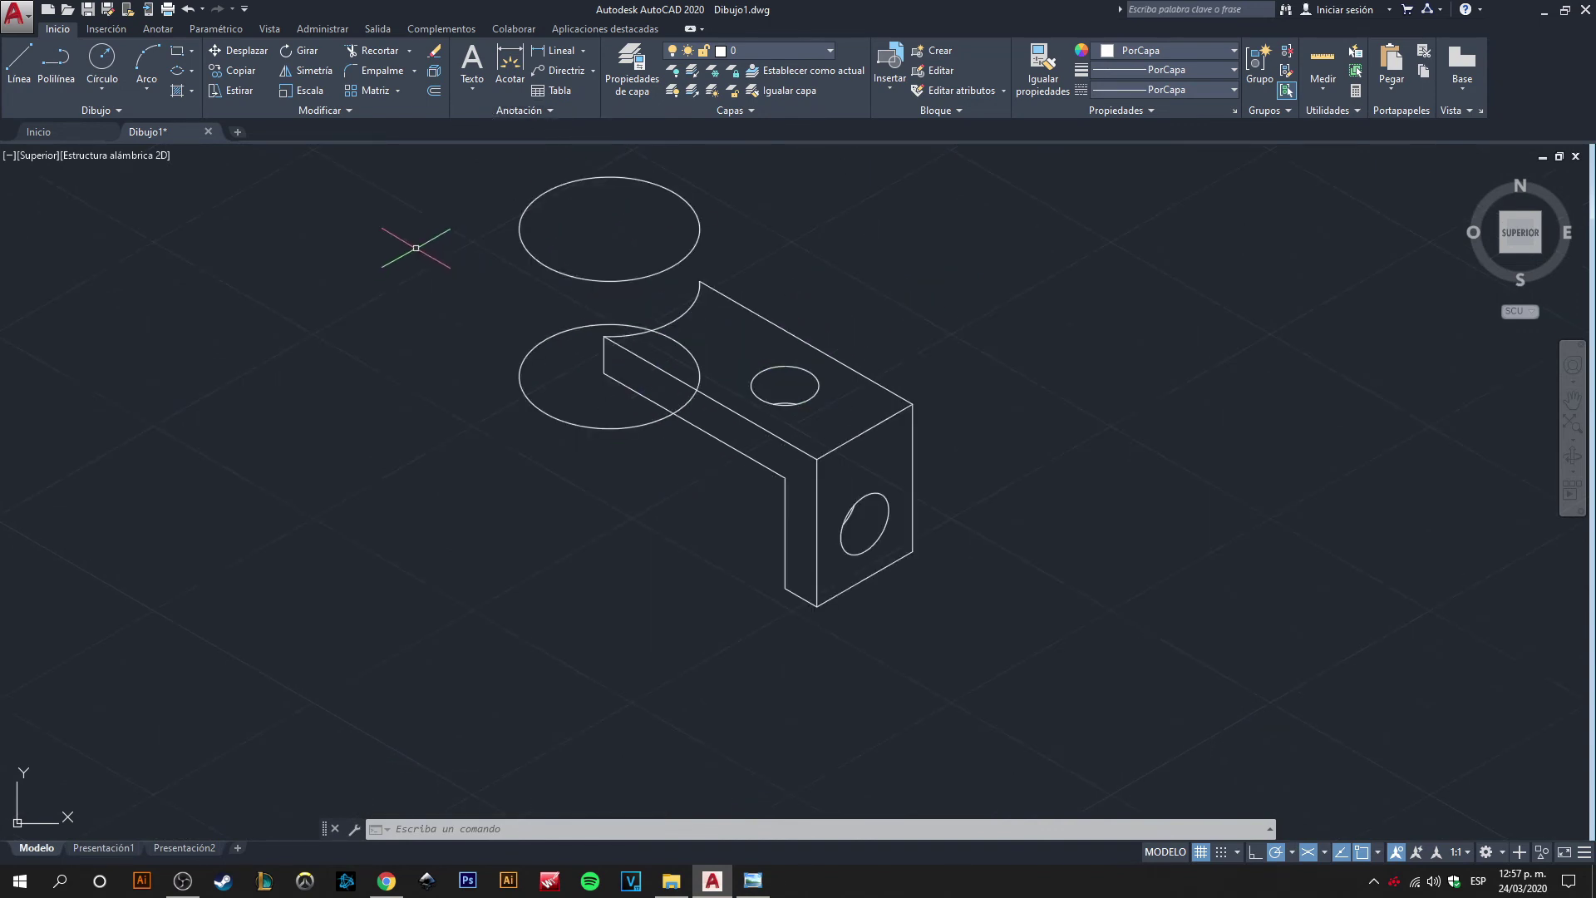
- Draw a vertical line joining the left quadrants of the top and lower boss ellipses
{"action": "left_click", "coordinate": [15, 69]}
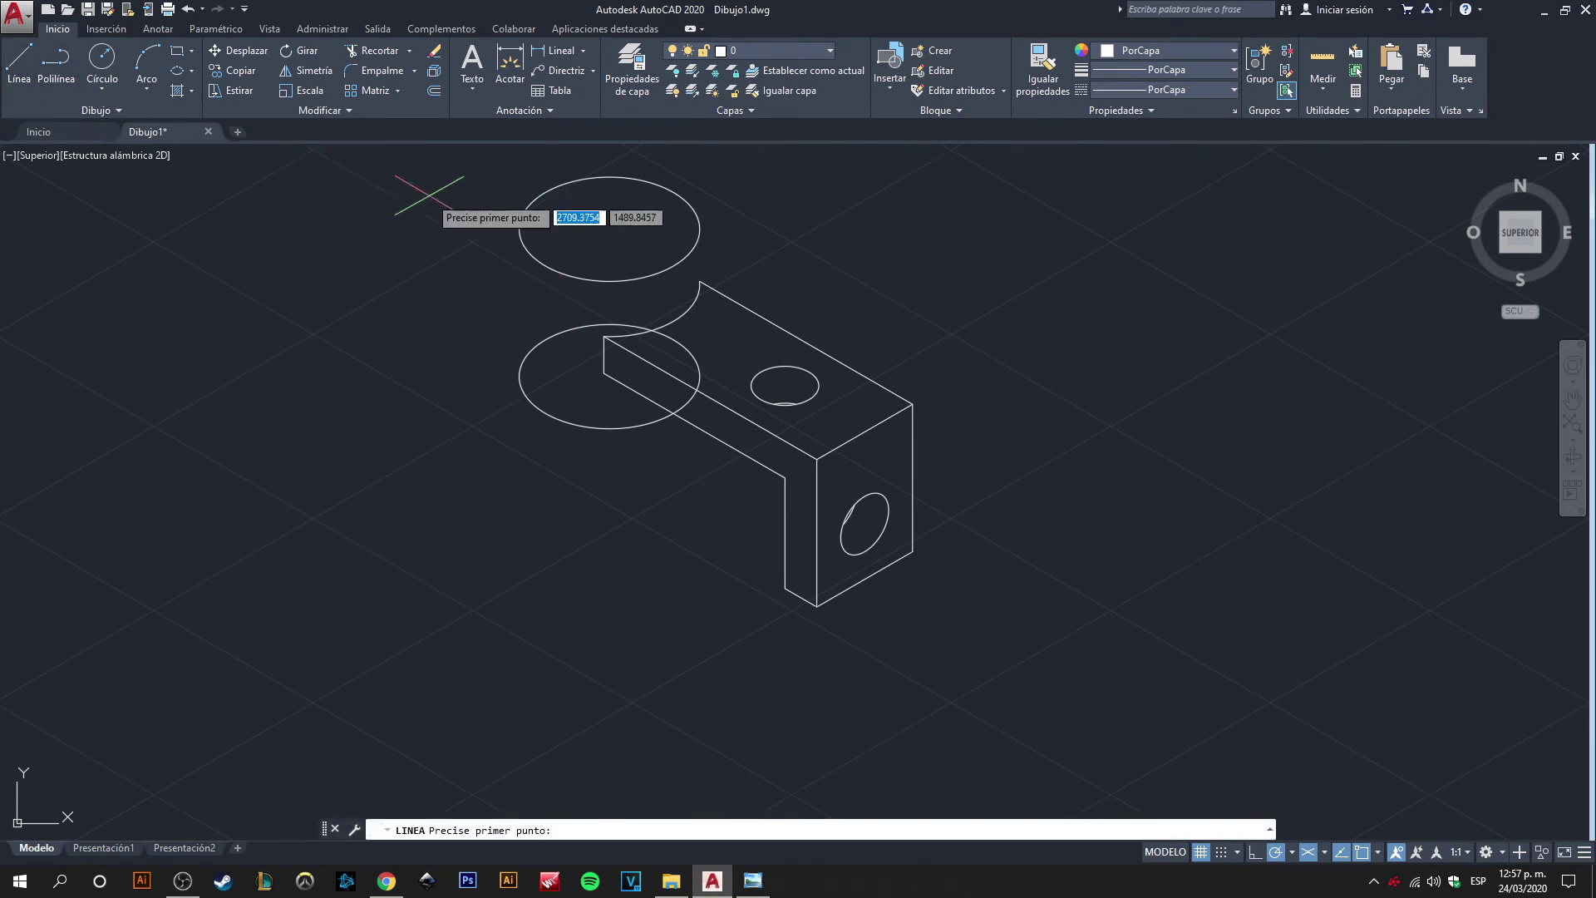
{"action": "left_click", "coordinate": [518, 228]}
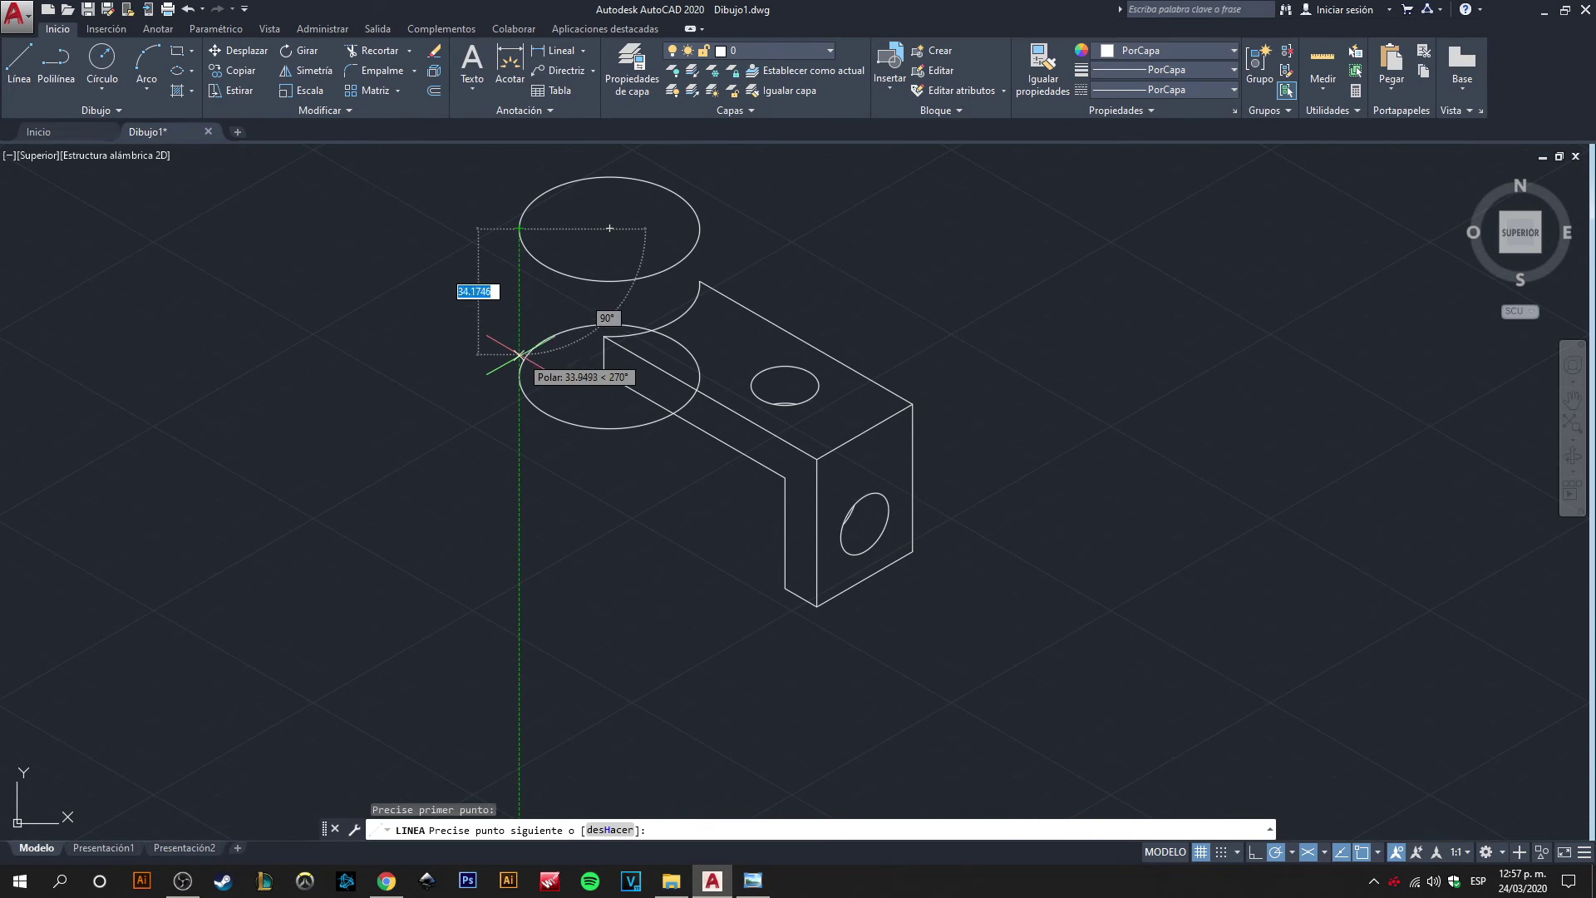
{"action": "scroll", "coordinate": [517, 376], "scroll_direction": "up", "scroll_amount": 4}
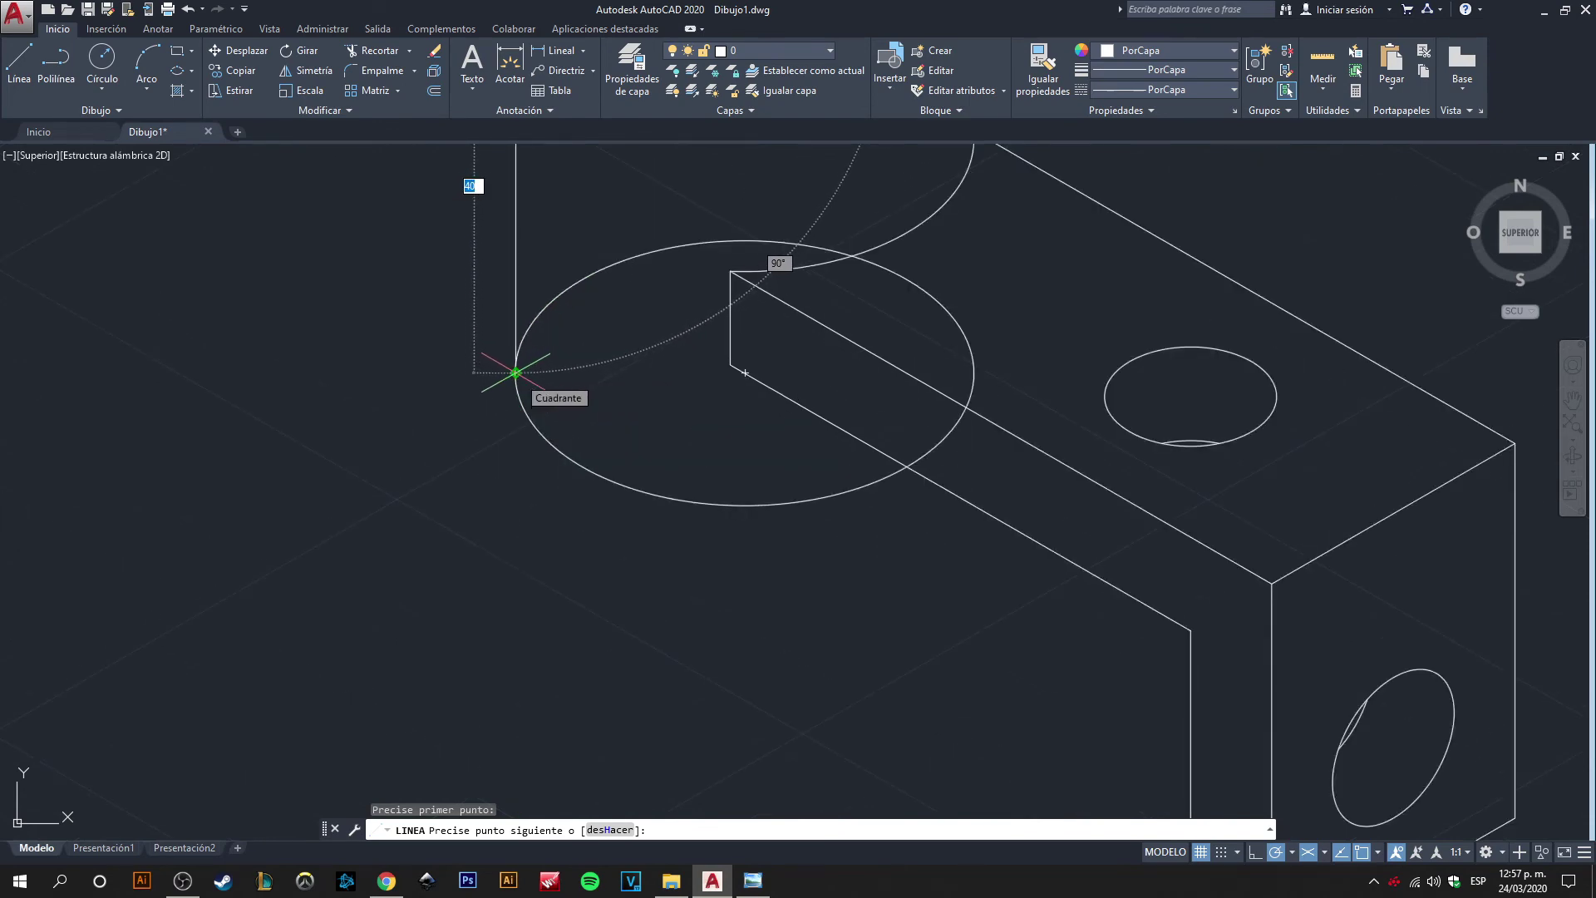
{"action": "left_click", "coordinate": [515, 373]}
{"action": "key", "text": "Return"}
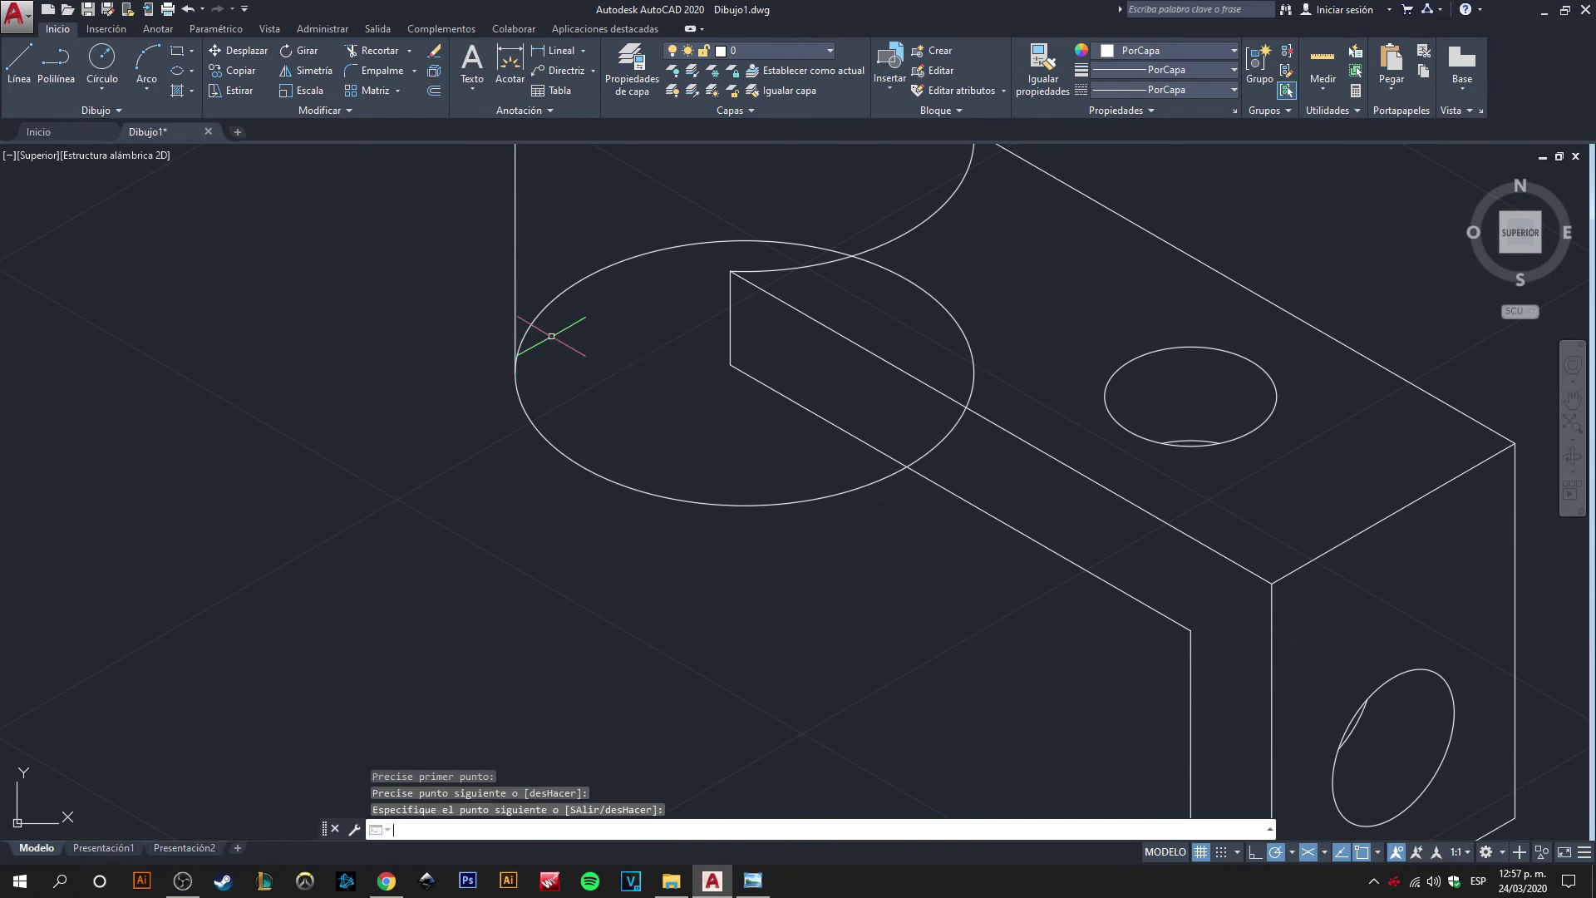
{"action": "scroll", "coordinate": [615, 319], "scroll_direction": "down", "scroll_amount": 4}
{"action": "middle_click_drag", "start_coordinate": [686, 270], "coordinate": [646, 349]}
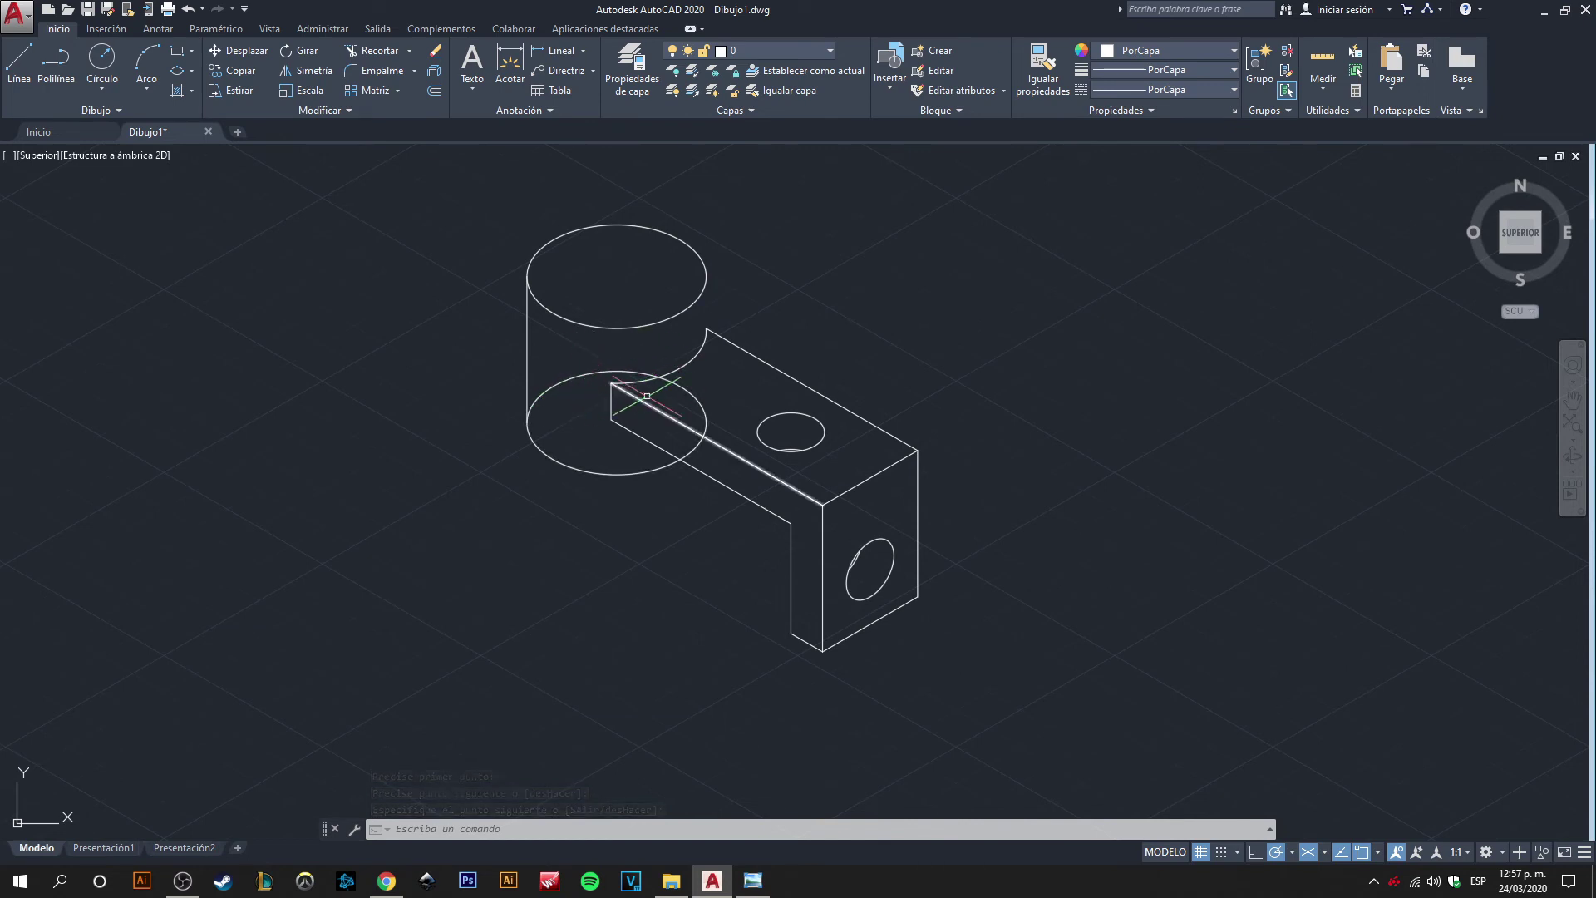
- Trim the boss base's hidden back arc and the arc pieces inside the arm
{"action": "left_click", "coordinate": [433, 185]}
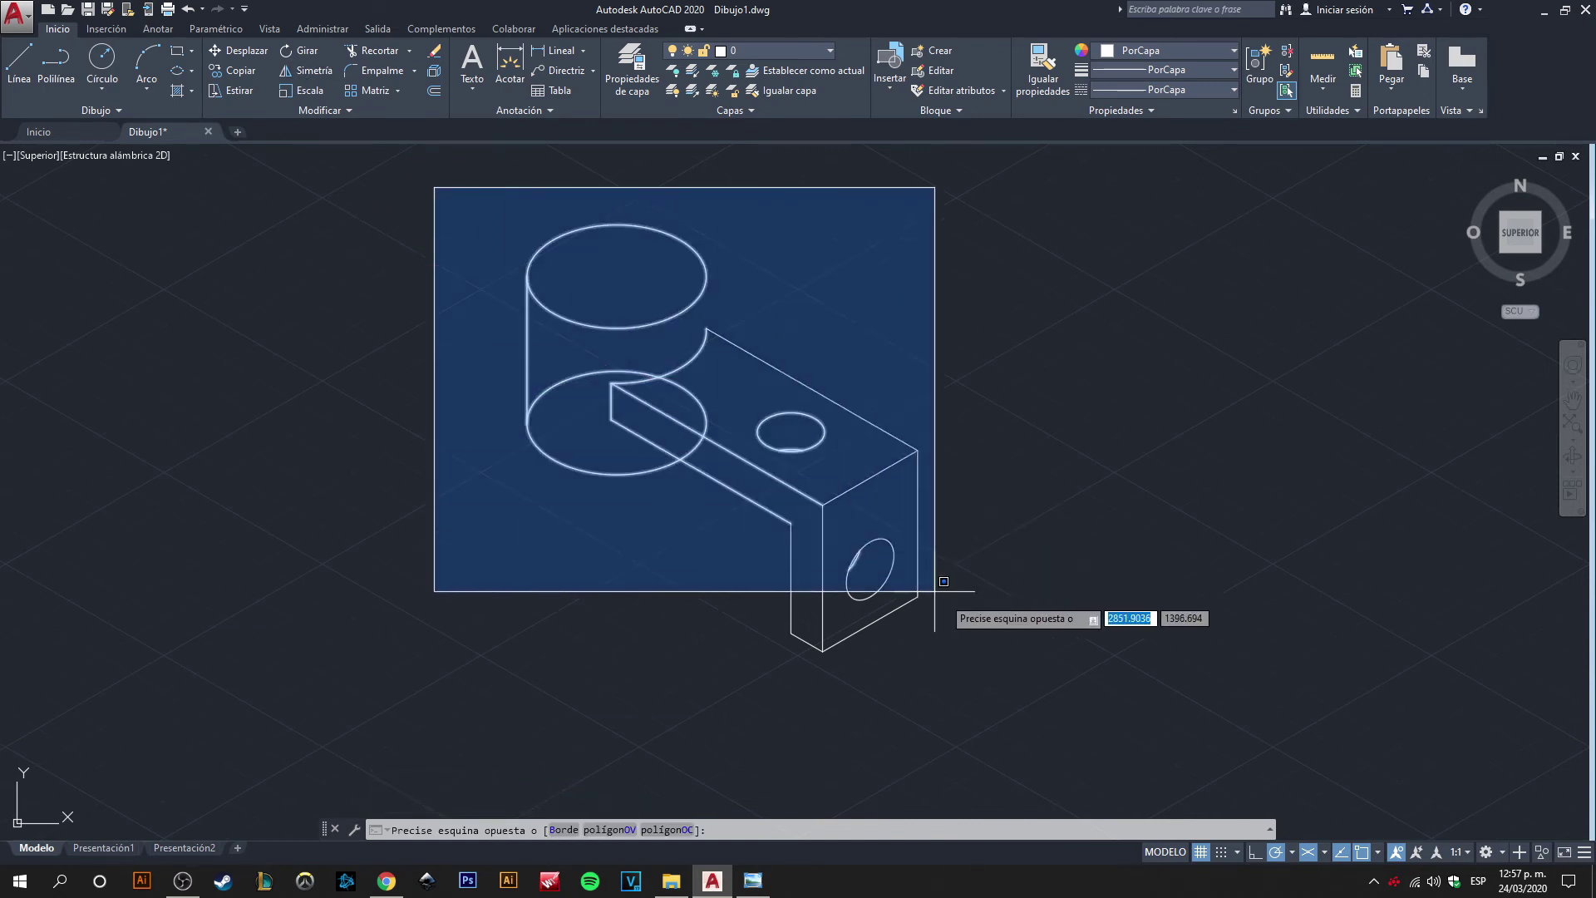
{"action": "left_click", "coordinate": [1117, 740]}
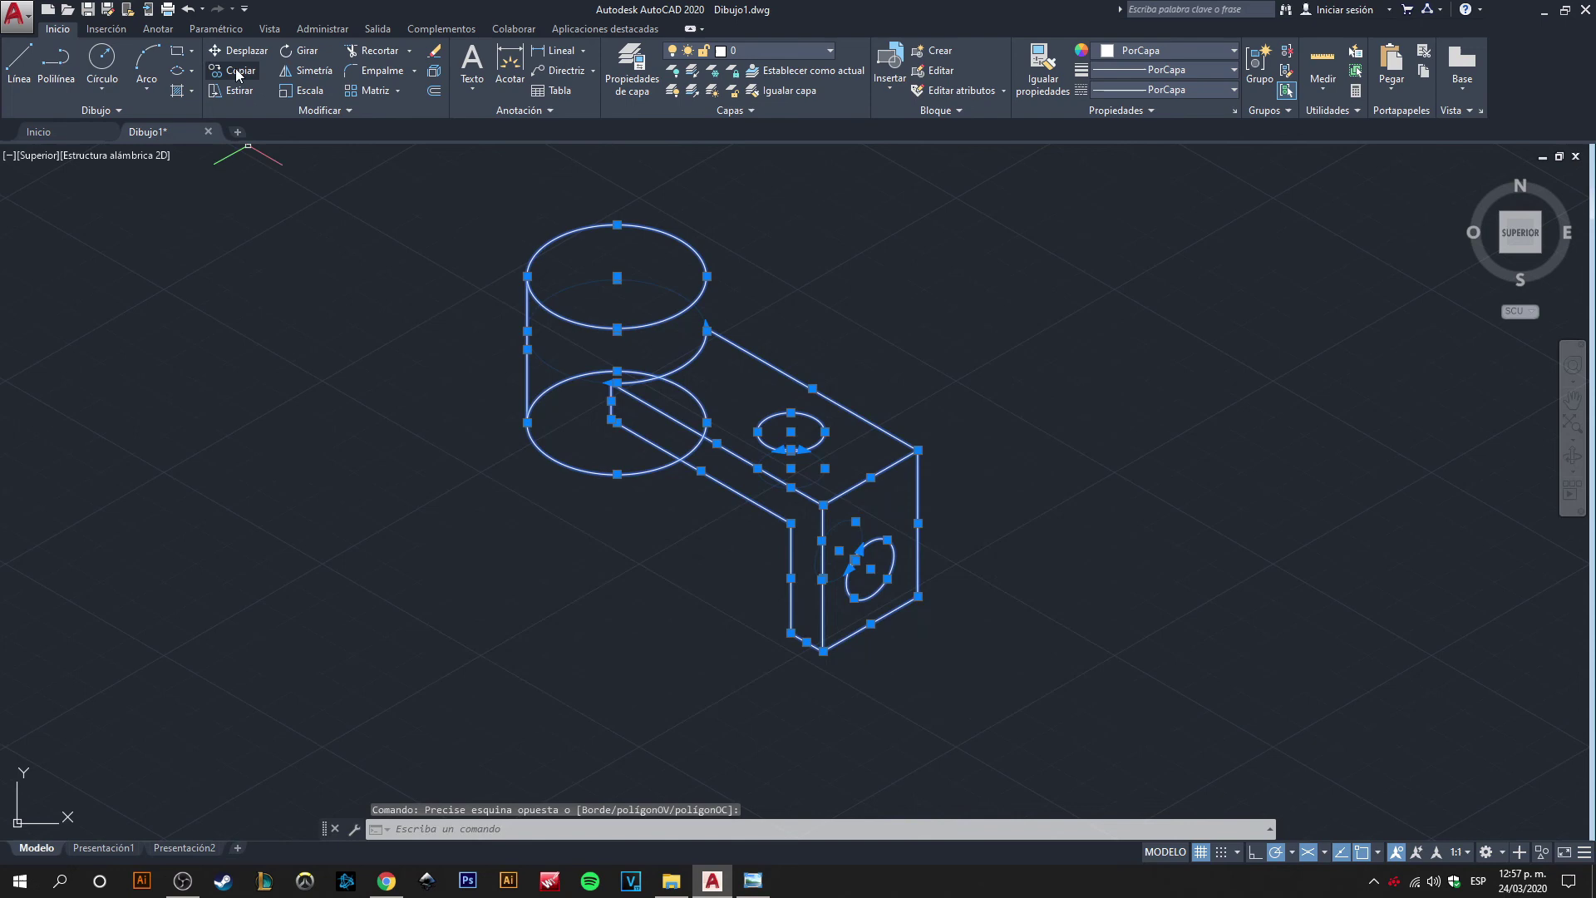
{"action": "left_click", "coordinate": [345, 54]}
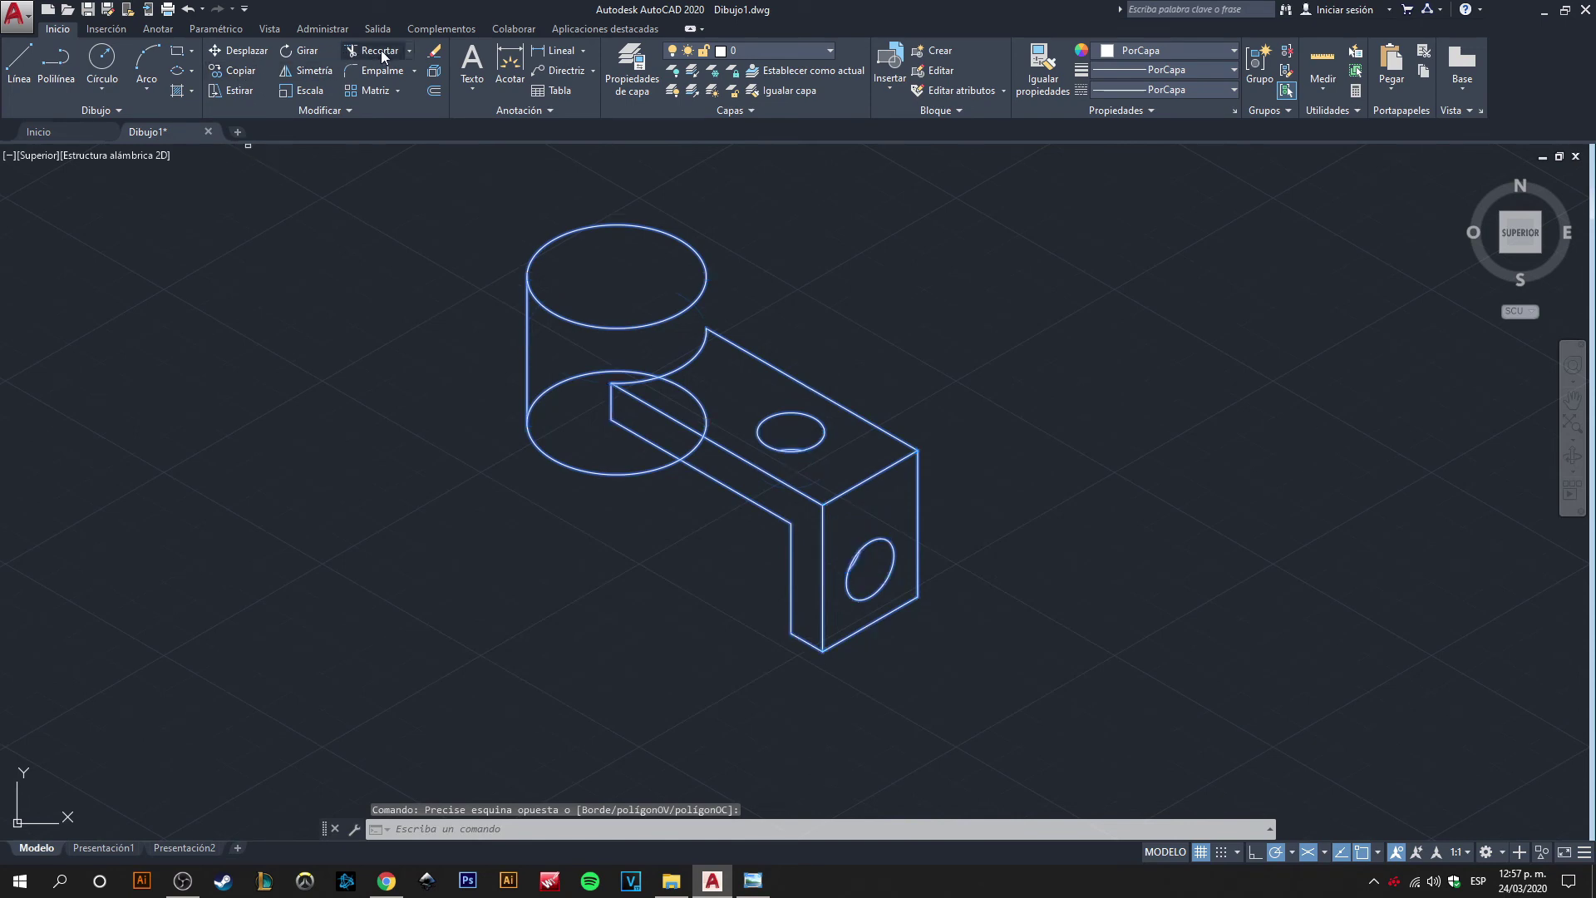
{"action": "left_click", "coordinate": [582, 375]}
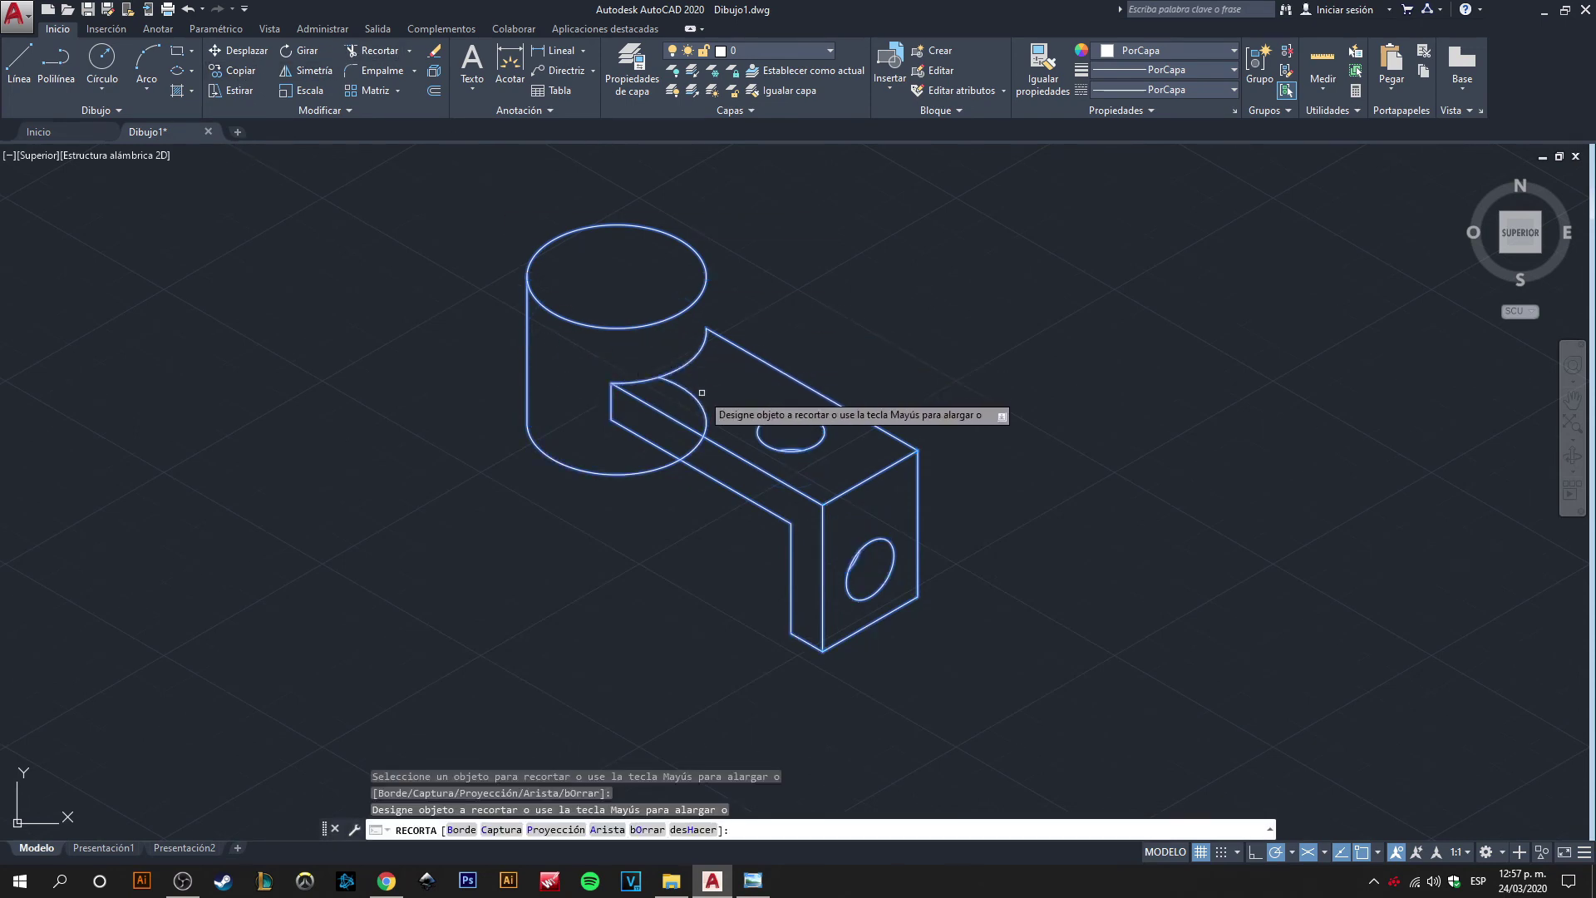
{"action": "left_click", "coordinate": [694, 397]}
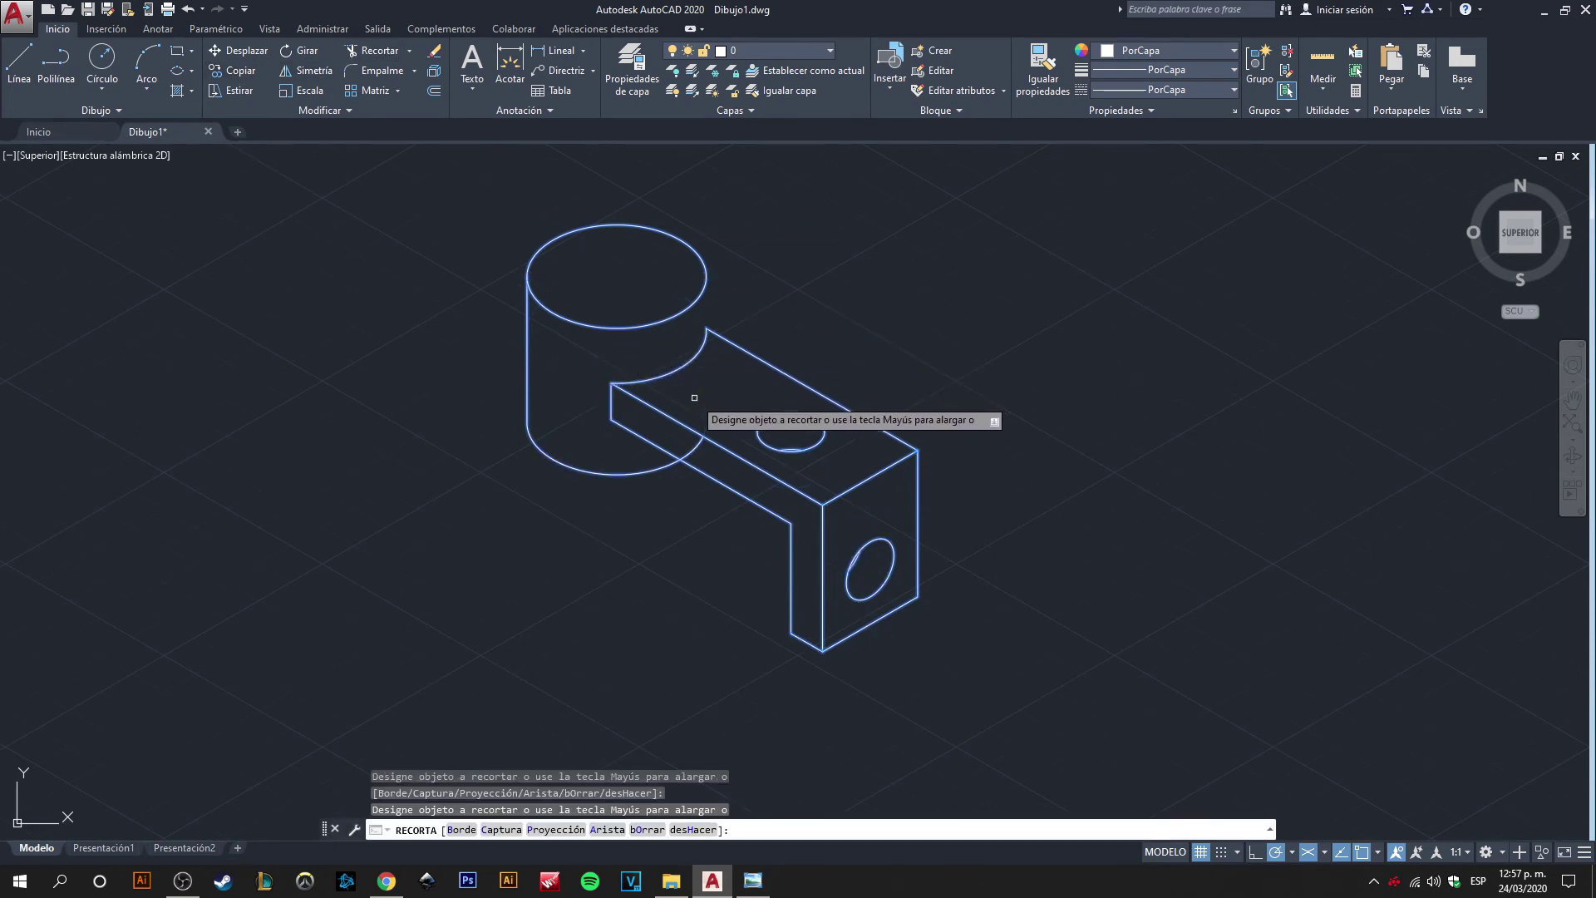
{"action": "left_click", "coordinate": [695, 443]}
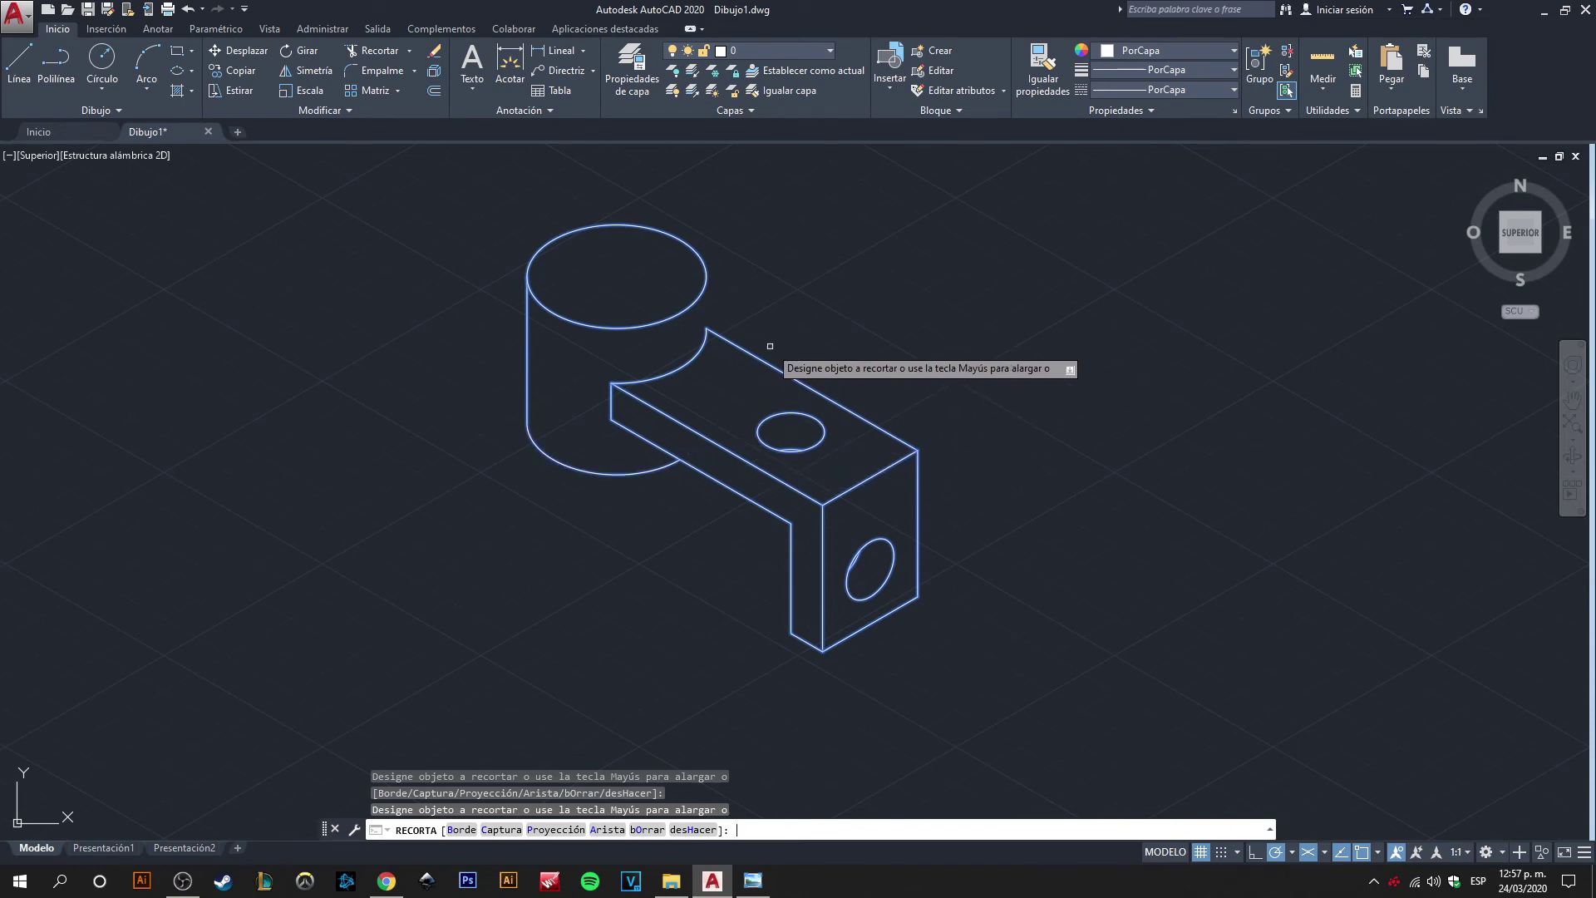
{"action": "key", "text": "Return"}
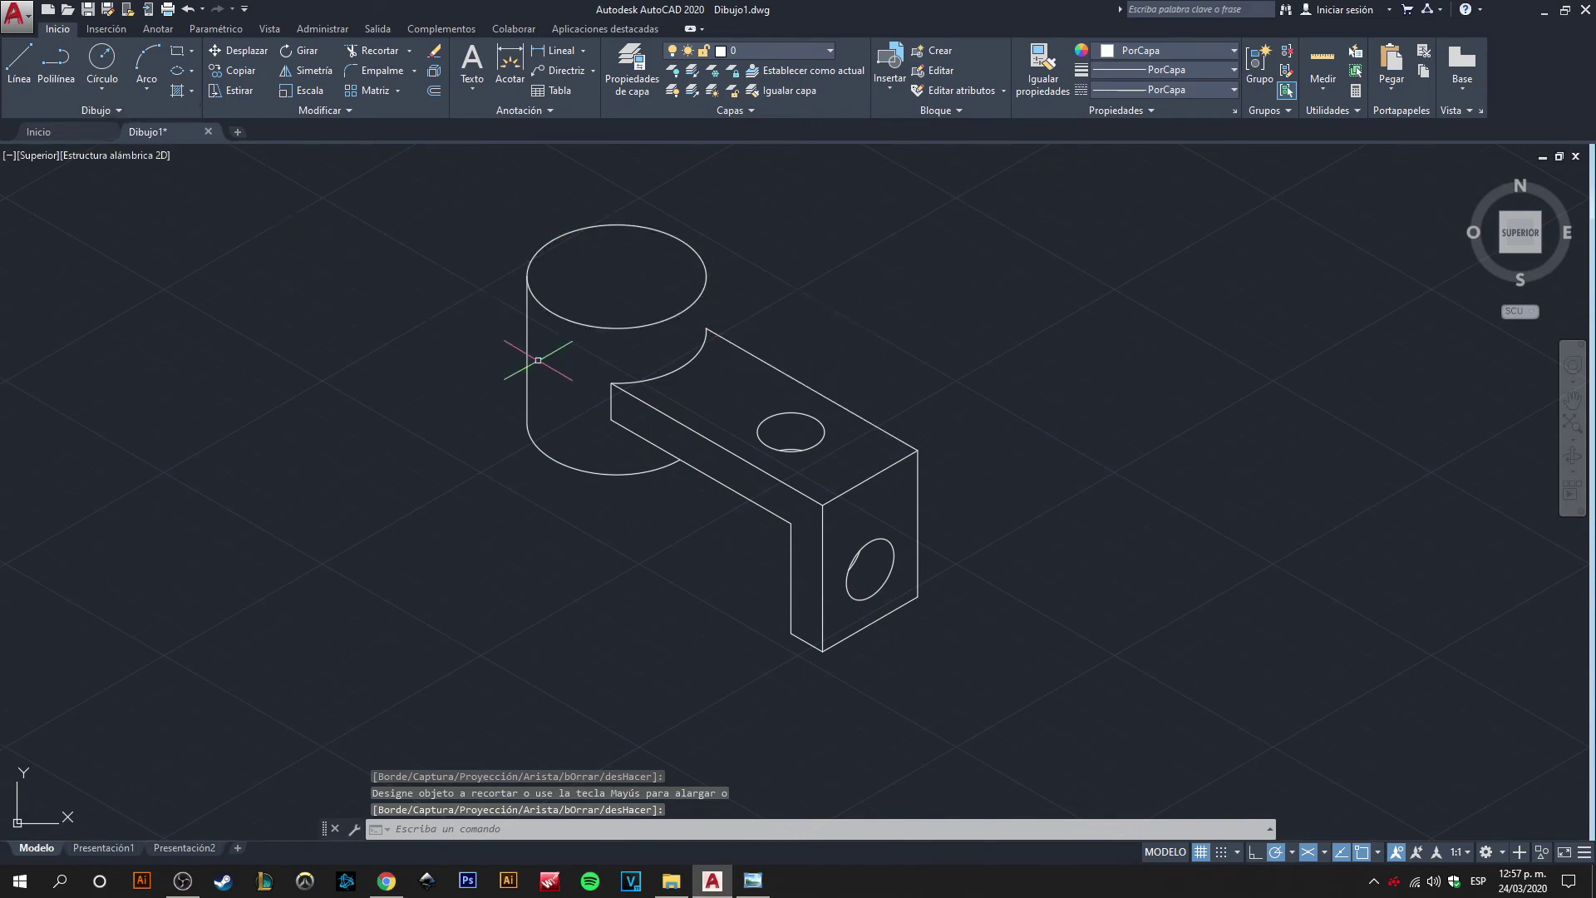
{"action": "left_click", "coordinate": [749, 887]}
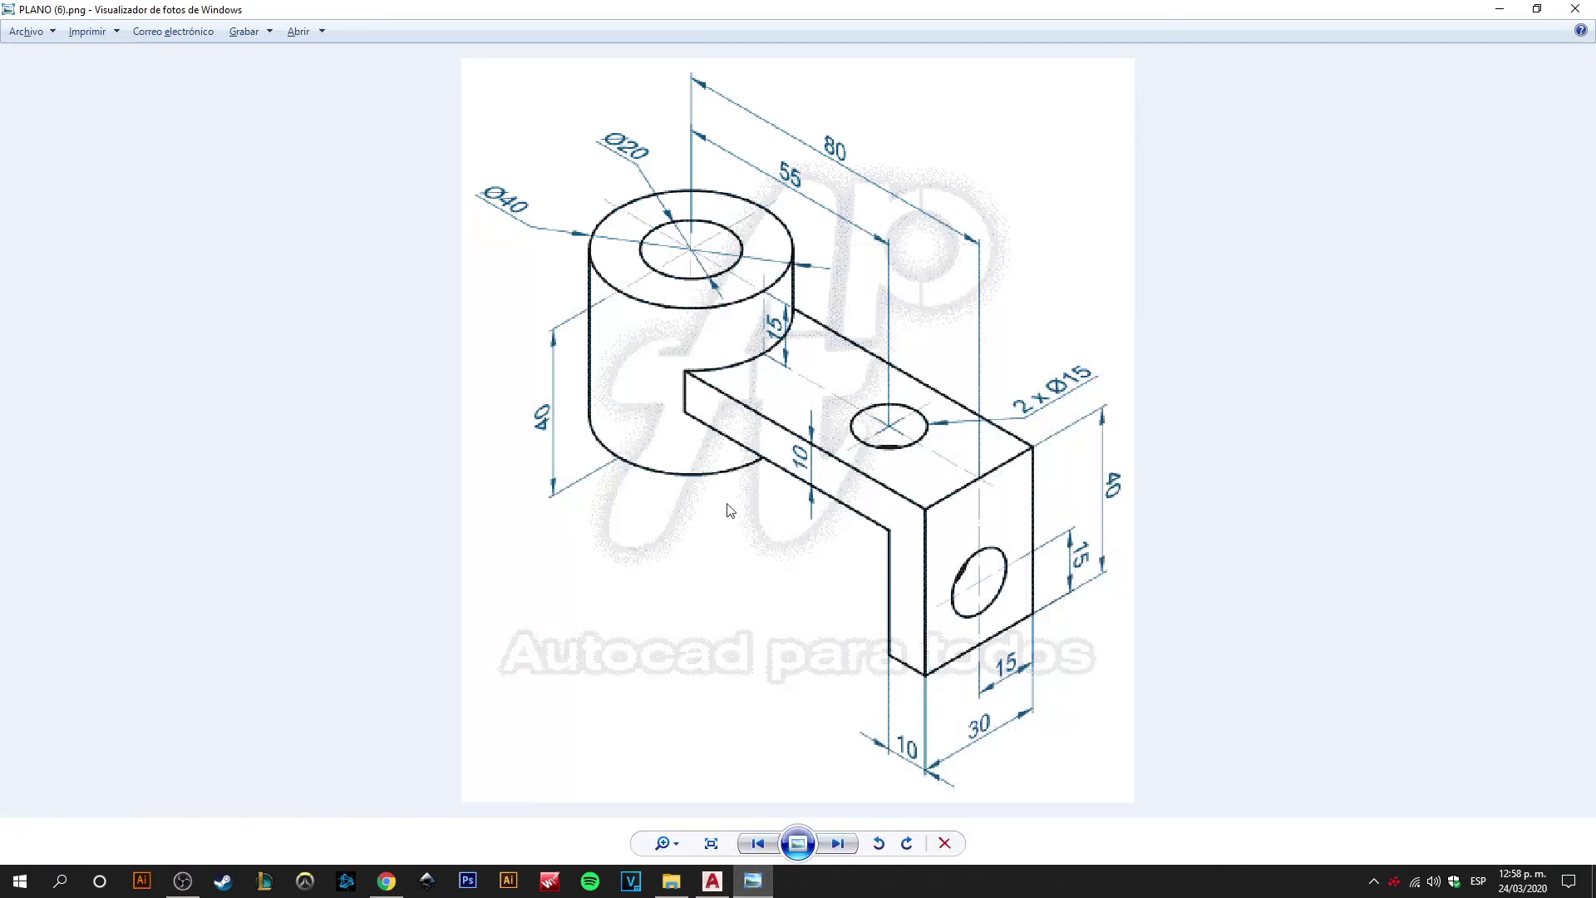
{"action": "left_click", "coordinate": [714, 883]}
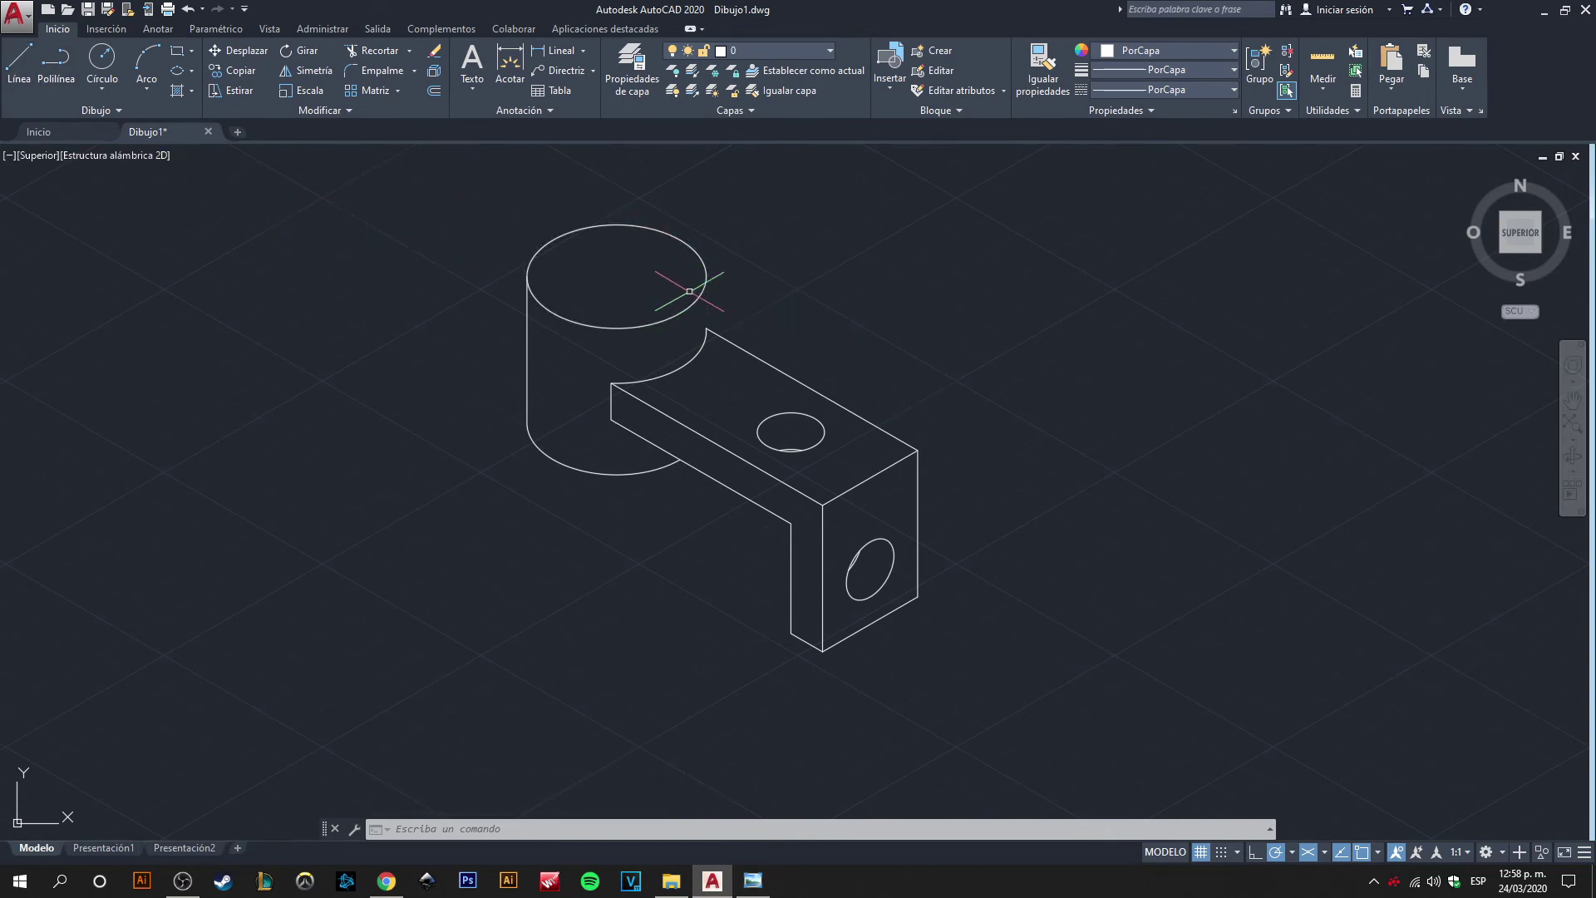
- Draw the cylinder's right vertical side edge from the top ellipse's quadrant to the base
{"action": "left_click", "coordinate": [19, 63]}
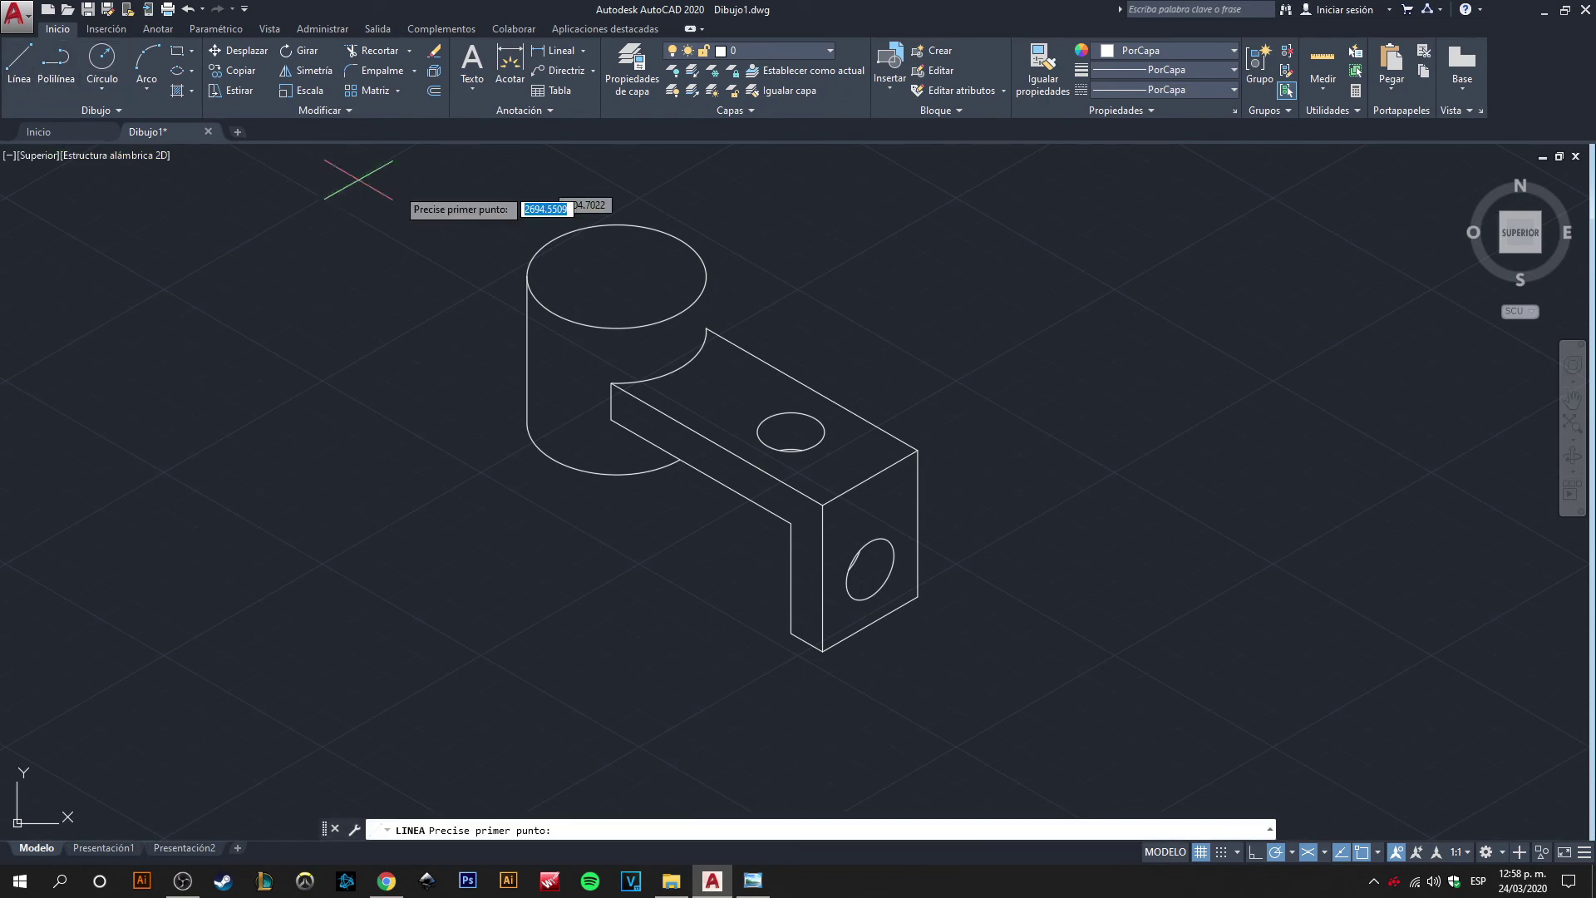
{"action": "left_click", "coordinate": [706, 331]}
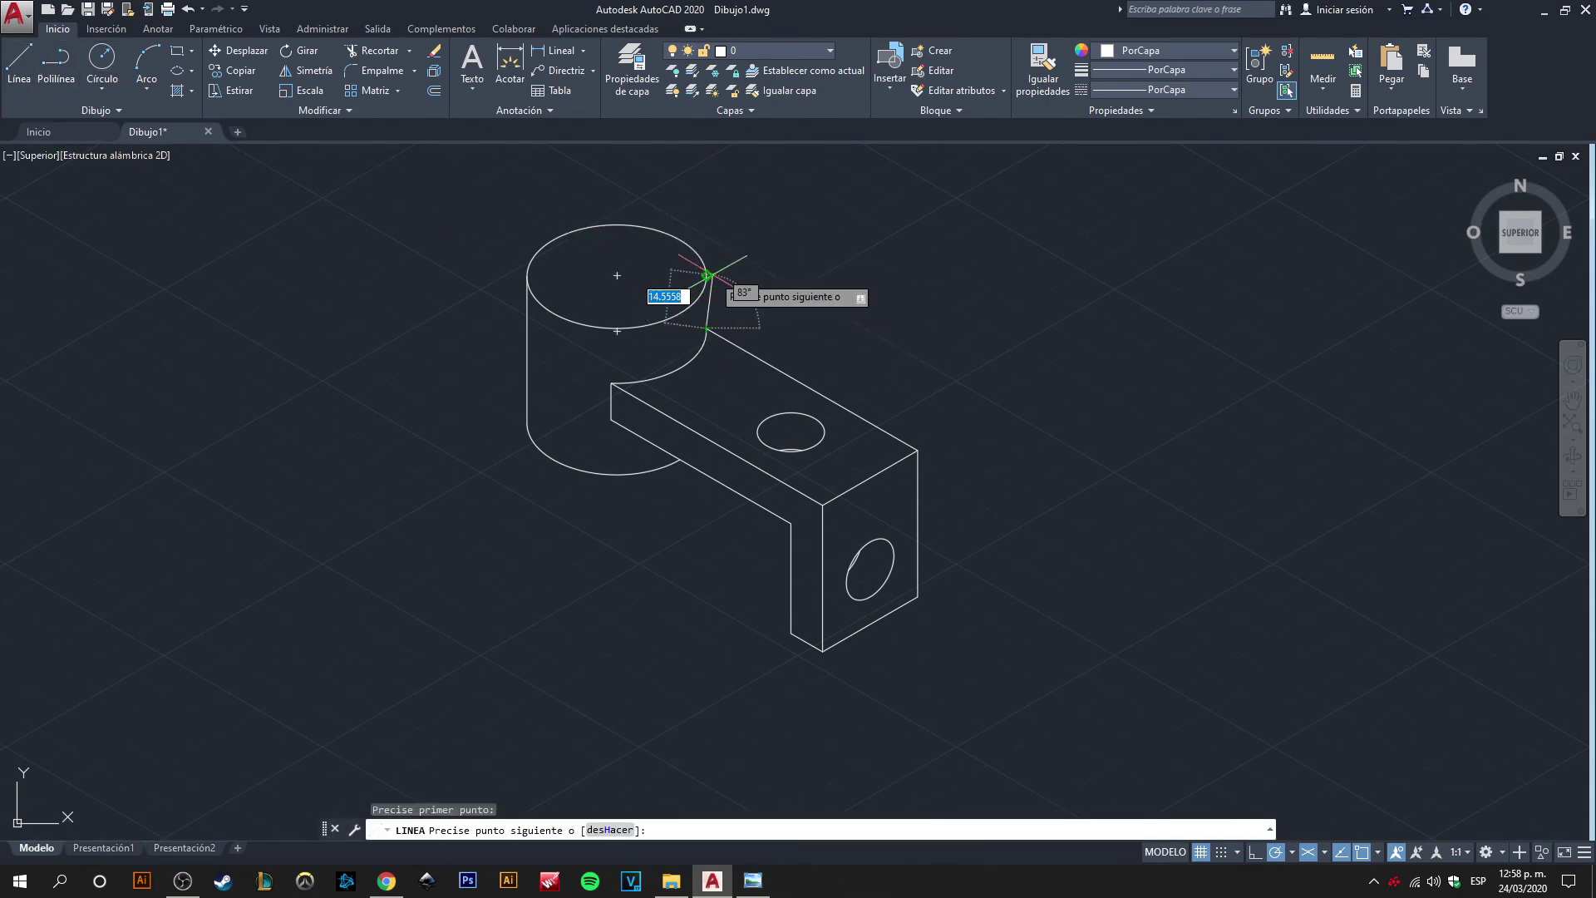
{"action": "scroll", "coordinate": [705, 266], "scroll_direction": "up", "scroll_amount": 4}
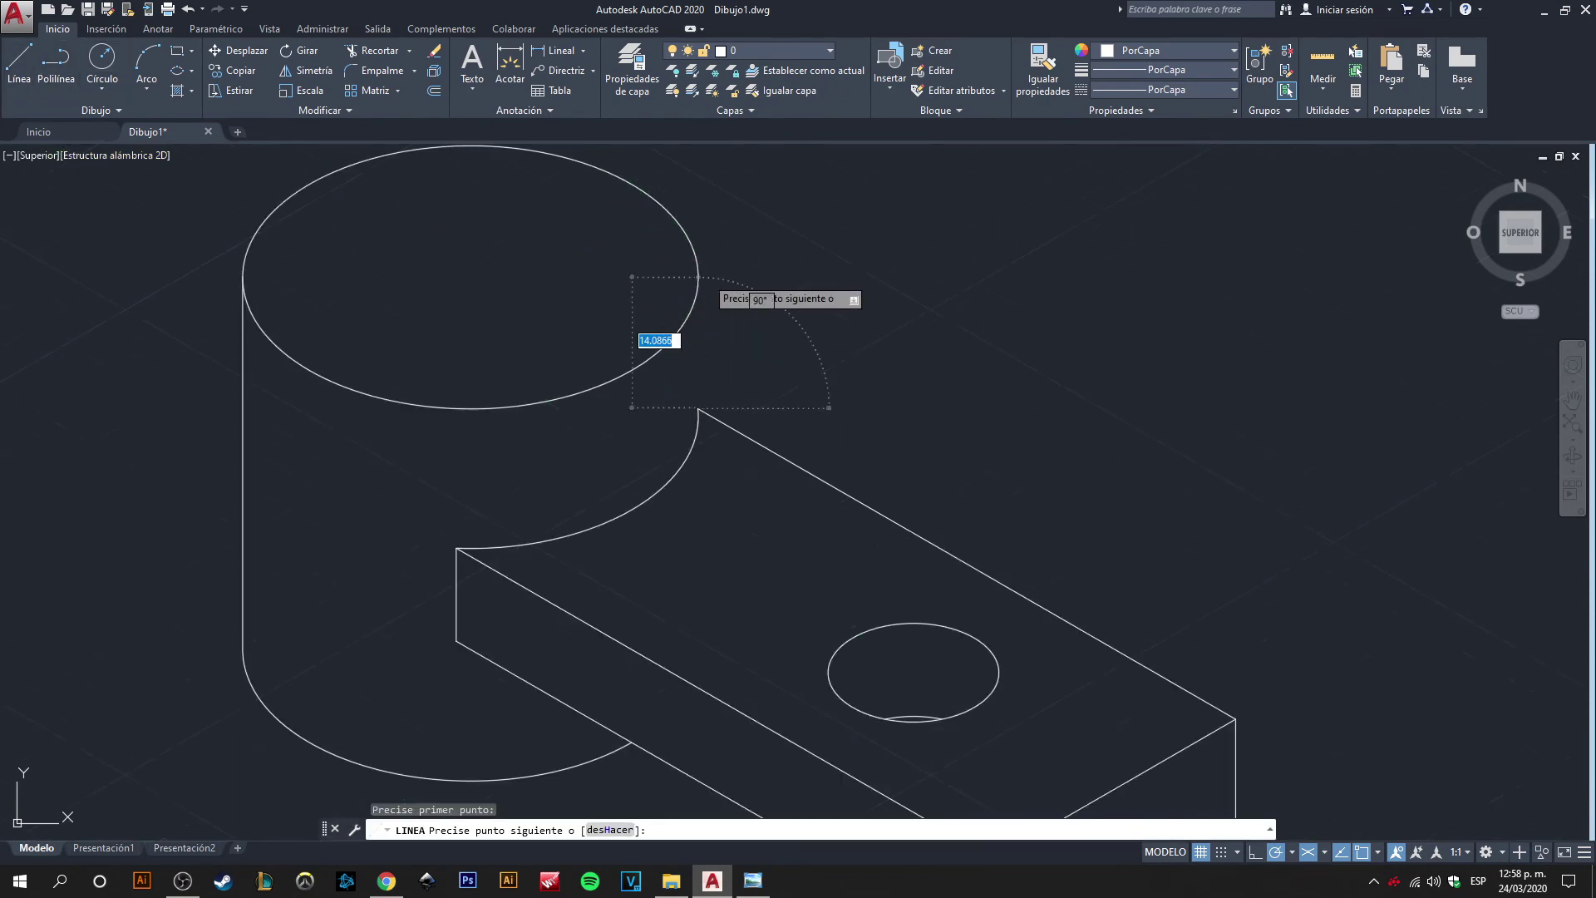
{"action": "left_click", "coordinate": [699, 275]}
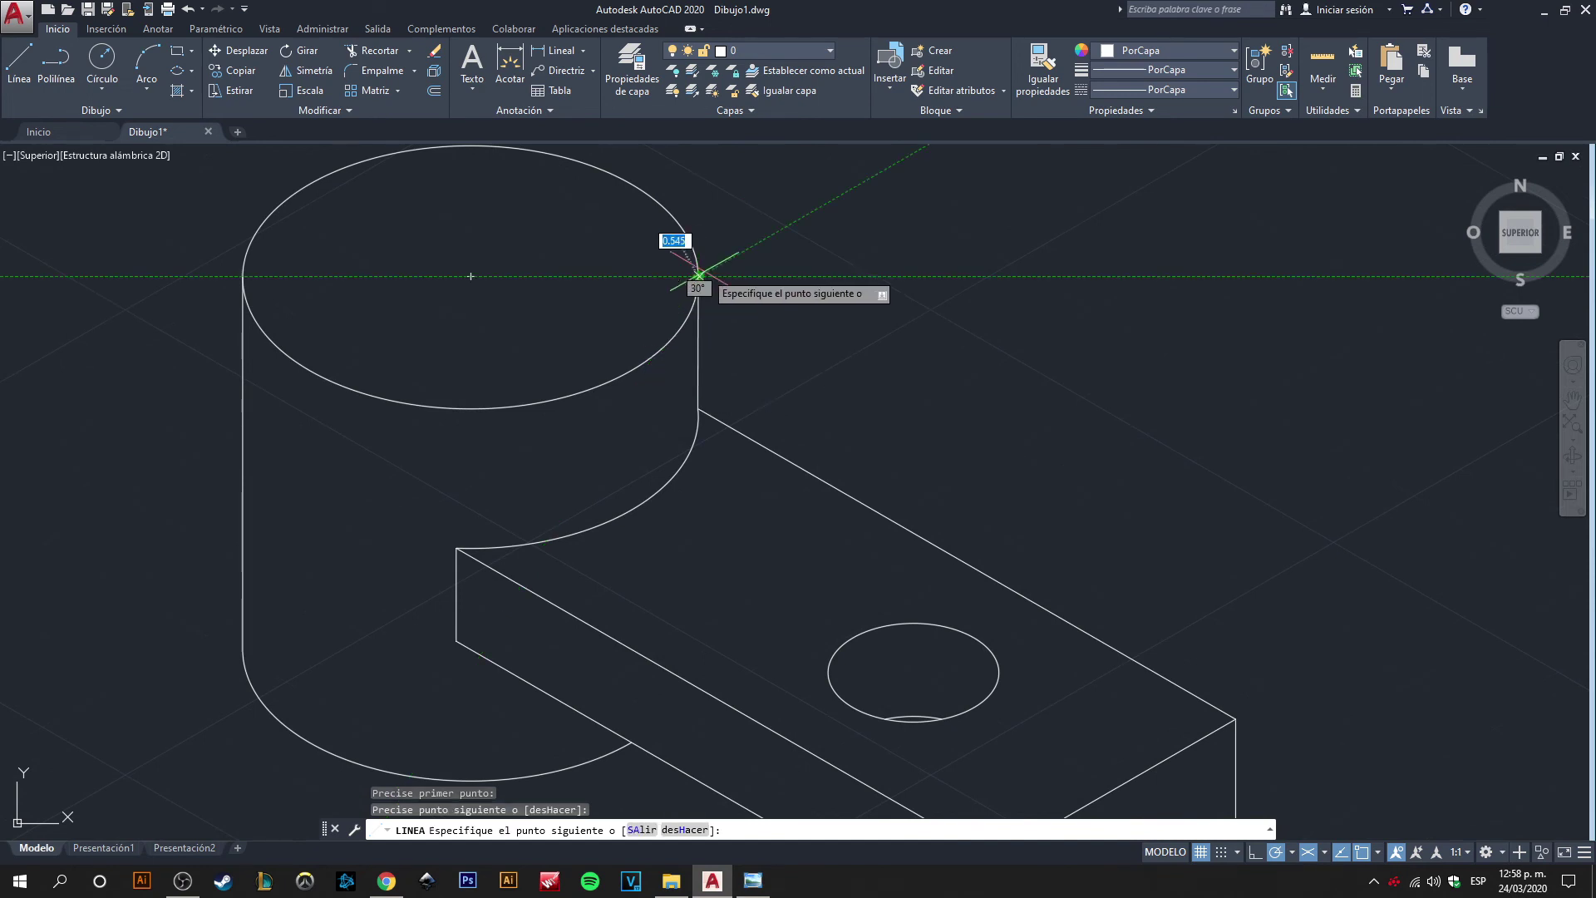
{"action": "scroll", "coordinate": [895, 341], "scroll_direction": "up", "scroll_amount": 2}
{"action": "scroll", "coordinate": [831, 392], "scroll_direction": "up", "scroll_amount": 3}
{"action": "scroll", "coordinate": [582, 420], "scroll_direction": "down", "scroll_amount": 3}
{"action": "middle_click_drag", "start_coordinate": [395, 251], "coordinate": [592, 253]}
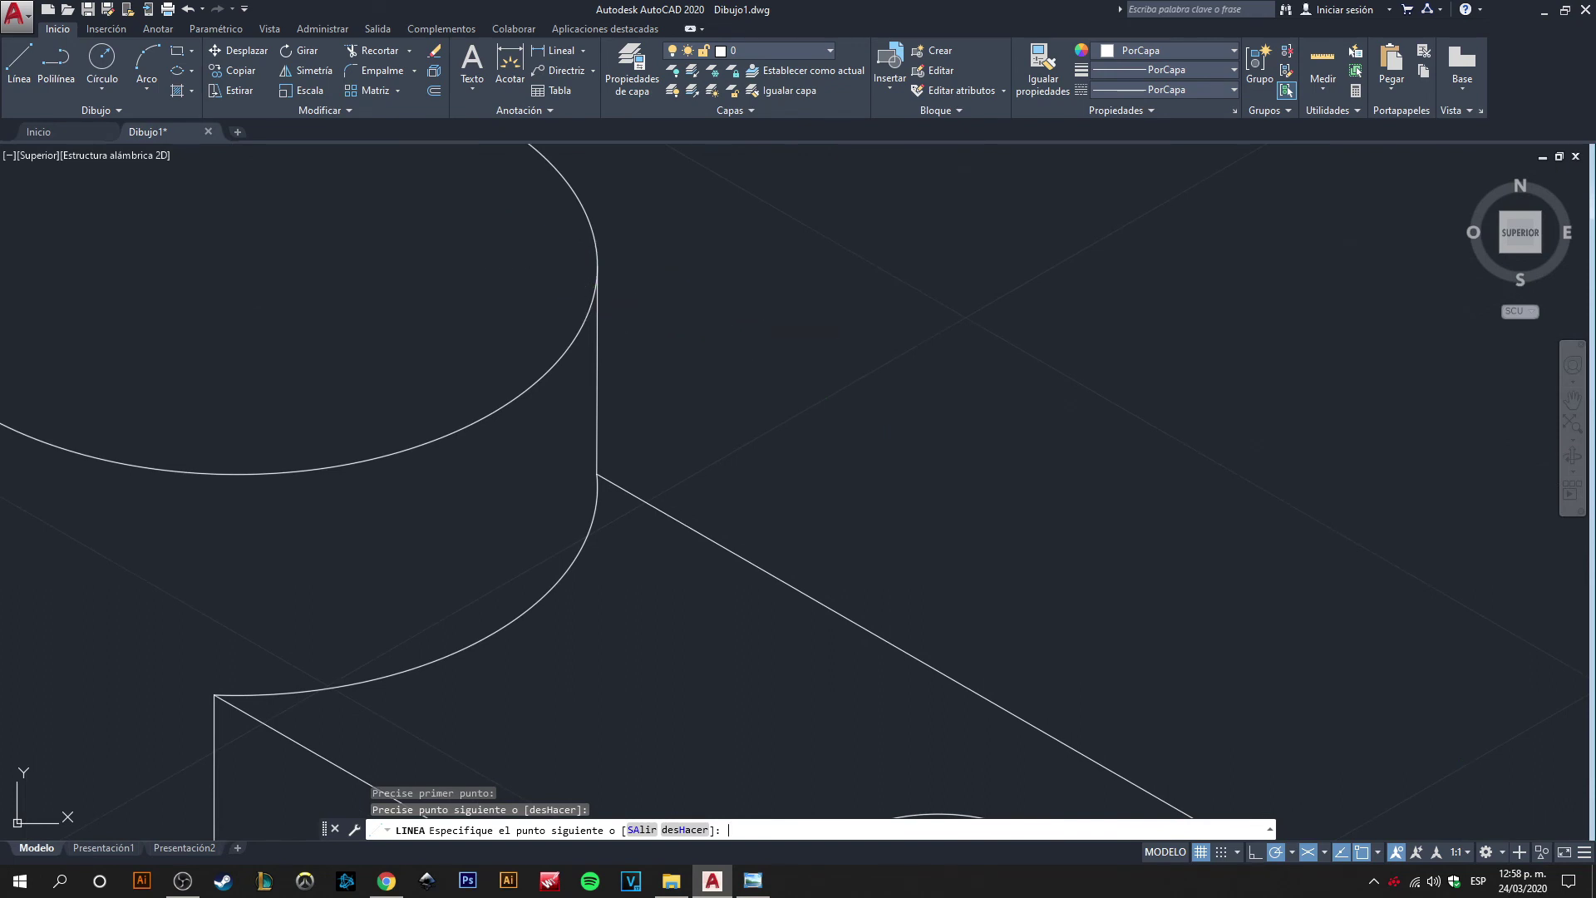
{"action": "key", "text": "Return"}
{"action": "scroll", "coordinate": [766, 303], "scroll_direction": "down", "scroll_amount": 3}
{"action": "scroll", "coordinate": [765, 378], "scroll_direction": "down", "scroll_amount": 2}
{"action": "middle_click_drag", "start_coordinate": [766, 391], "coordinate": [827, 347]}
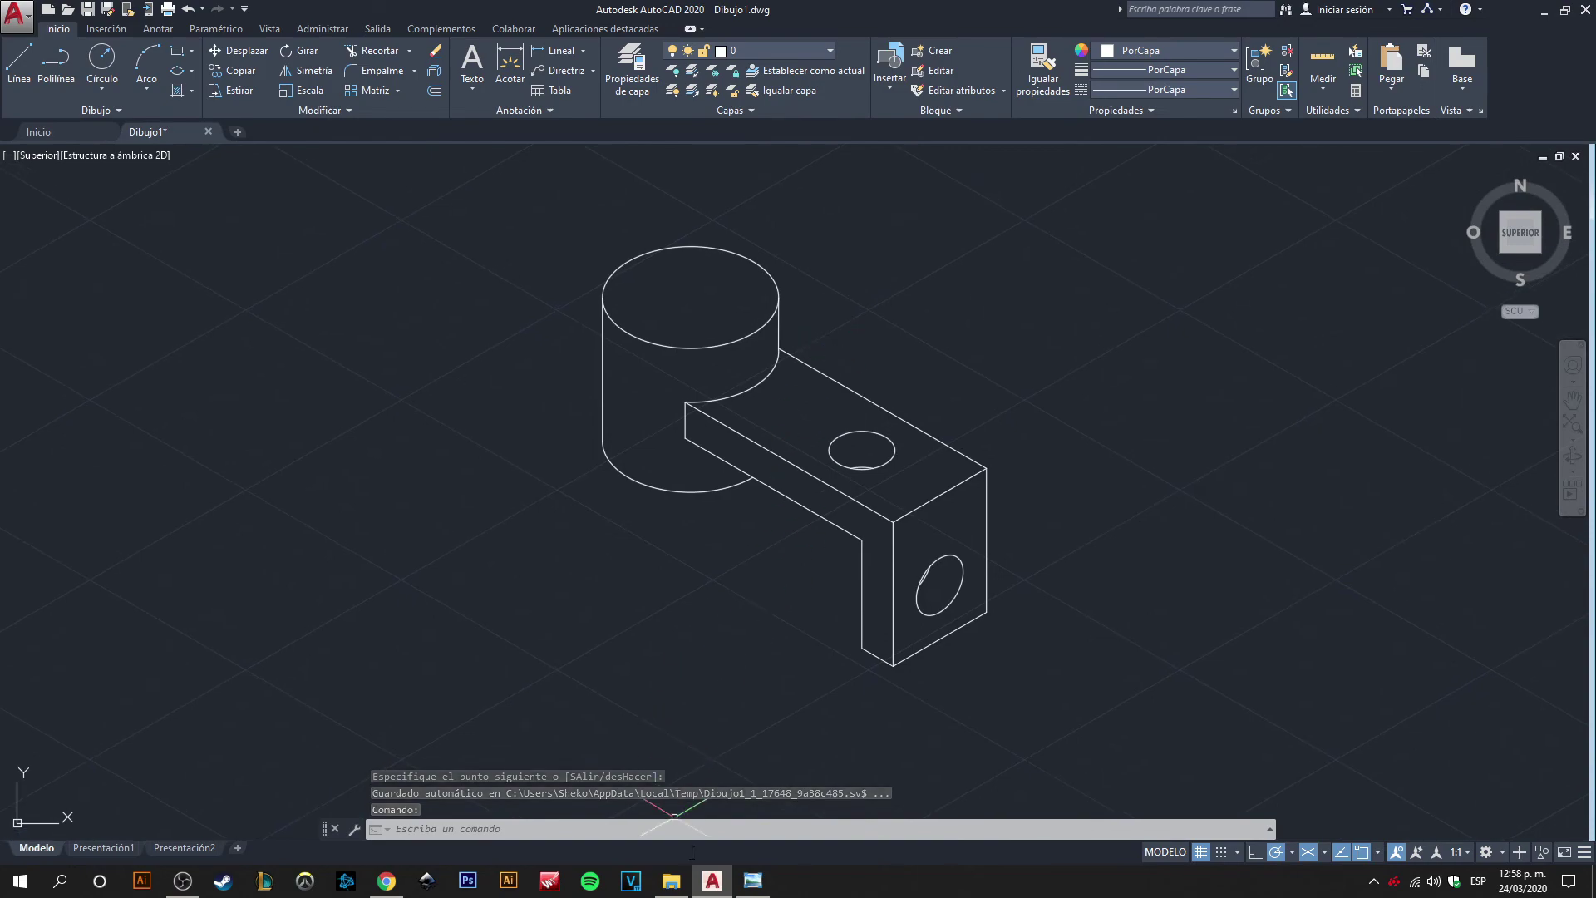
- Check the Ø20 bore on the PLANO (6) reference image
{"action": "left_click", "coordinate": [752, 882]}
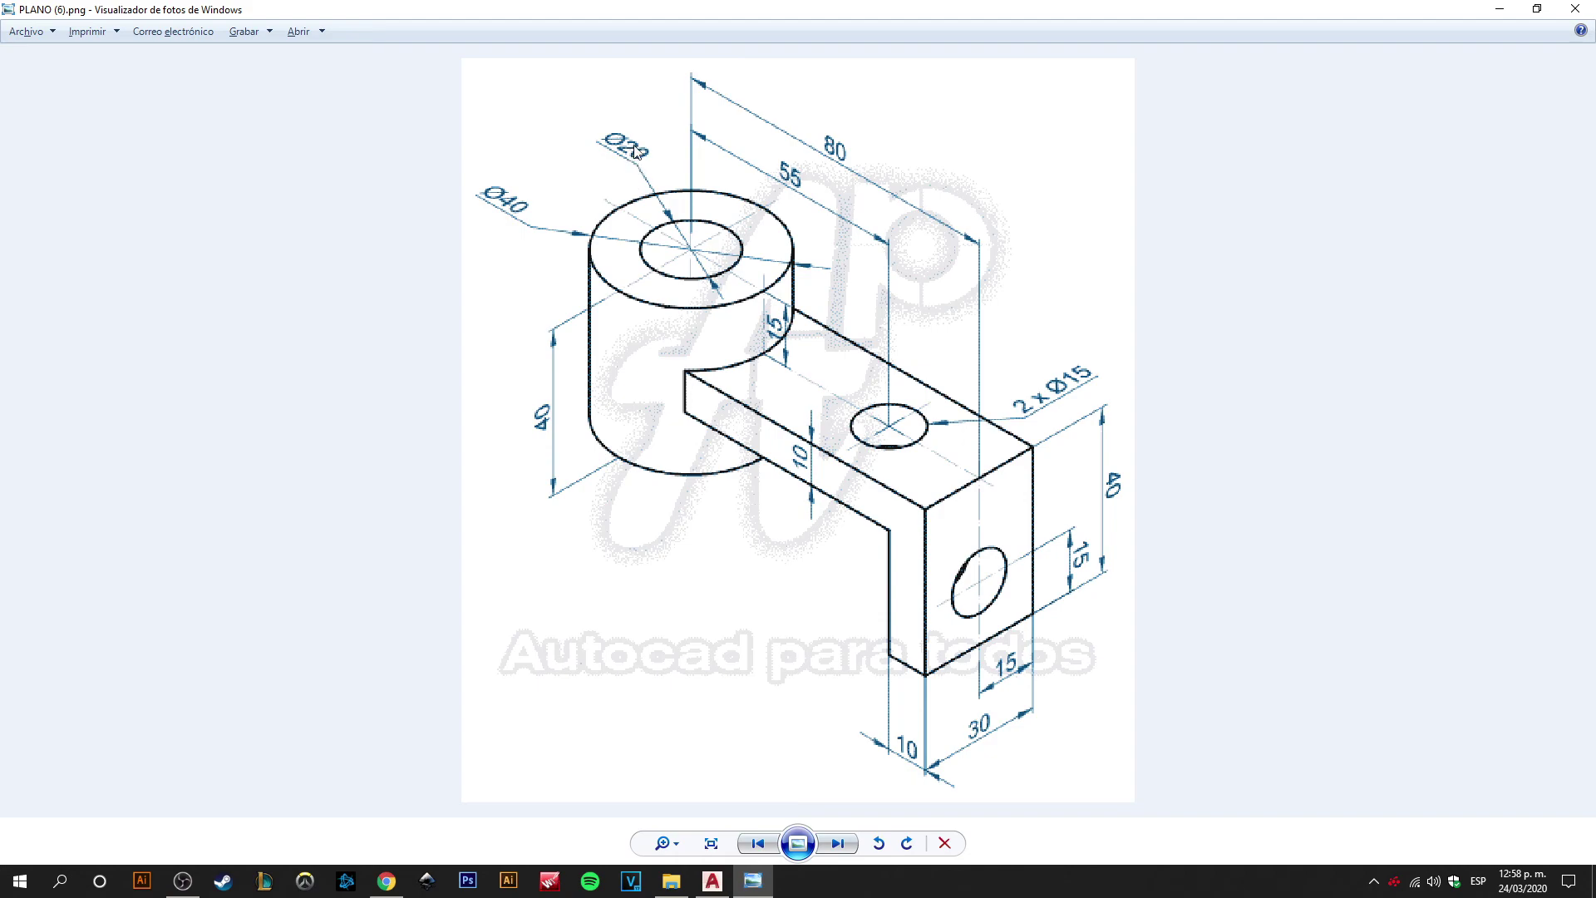
{"action": "left_click", "coordinate": [712, 883]}
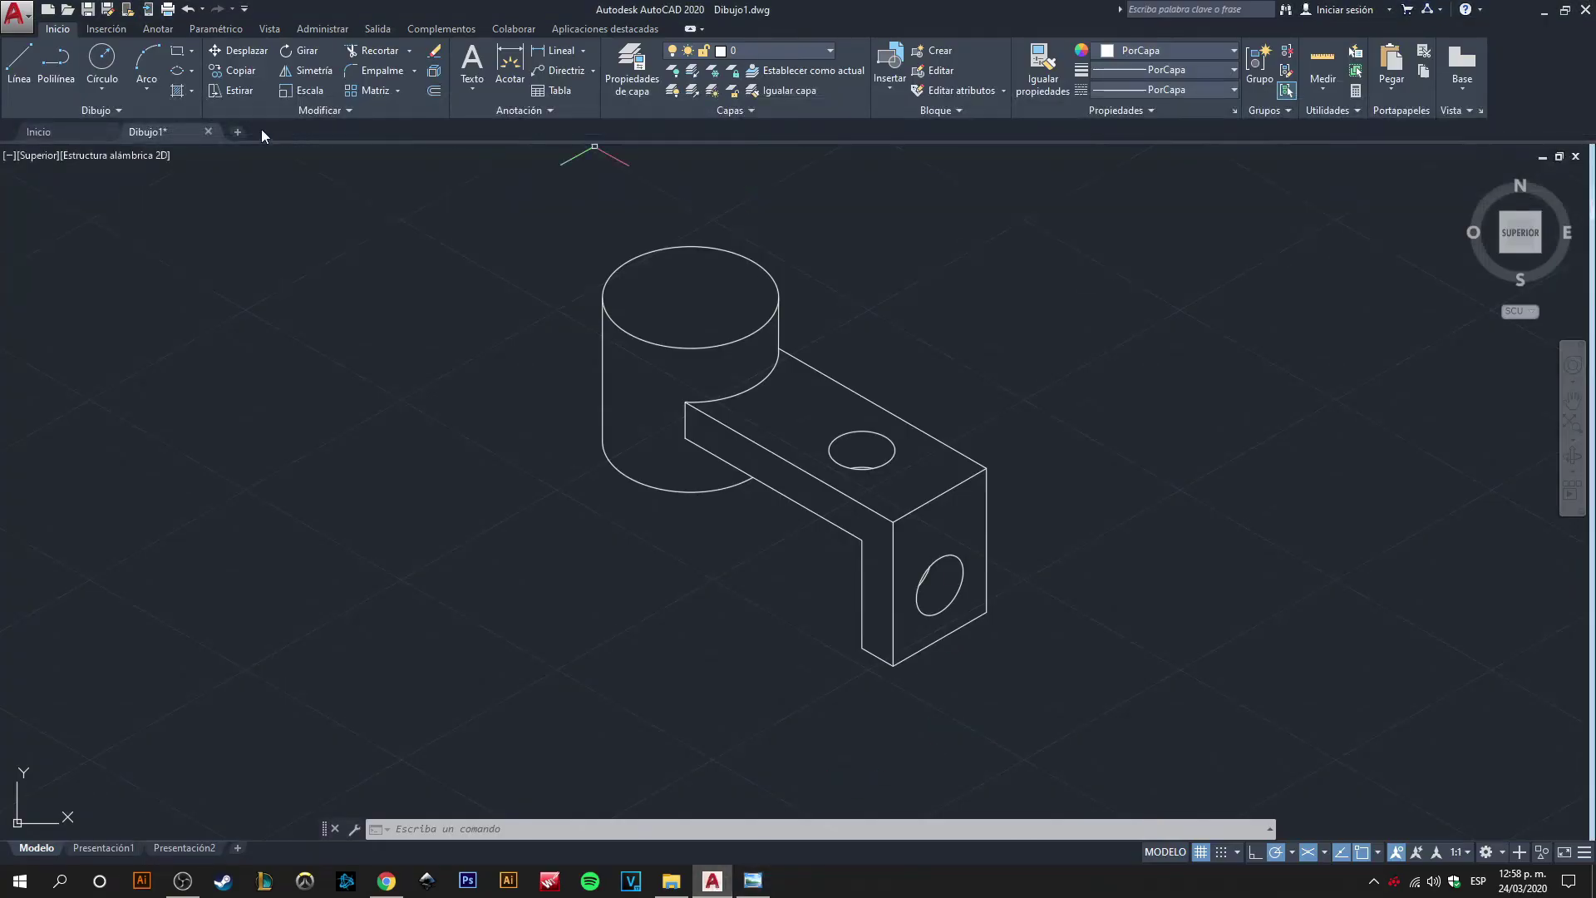
{"action": "left_click", "coordinate": [192, 73]}
- Draw a radius-10 isocircle centred on the cylinder's top face for the Ø20 bore
{"action": "left_click", "coordinate": [241, 131]}
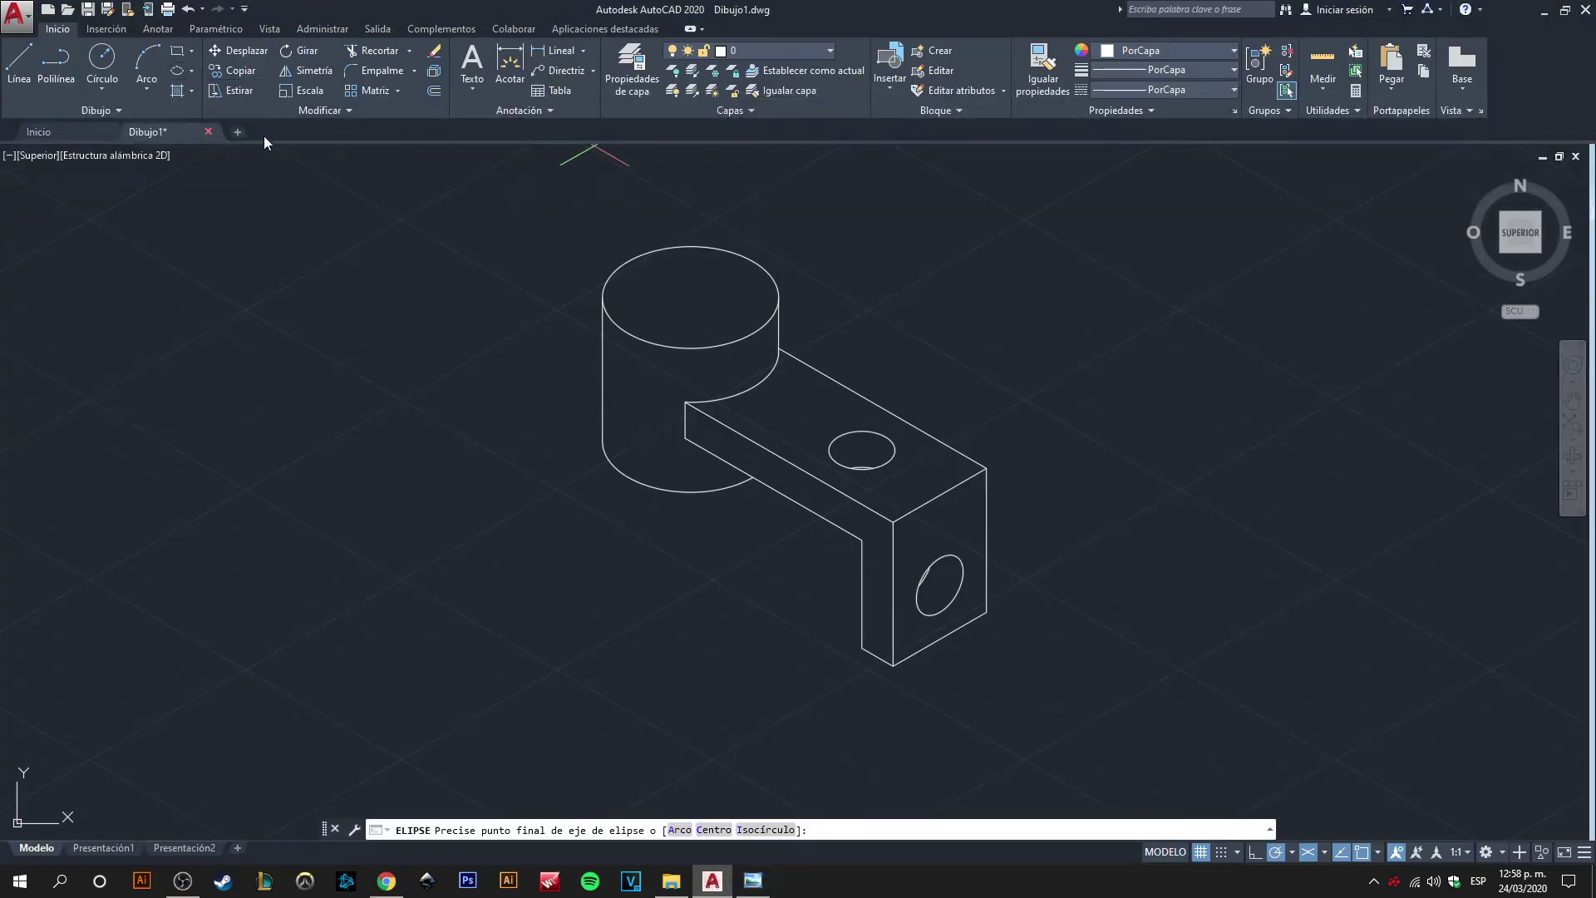
{"action": "left_click", "coordinate": [774, 829]}
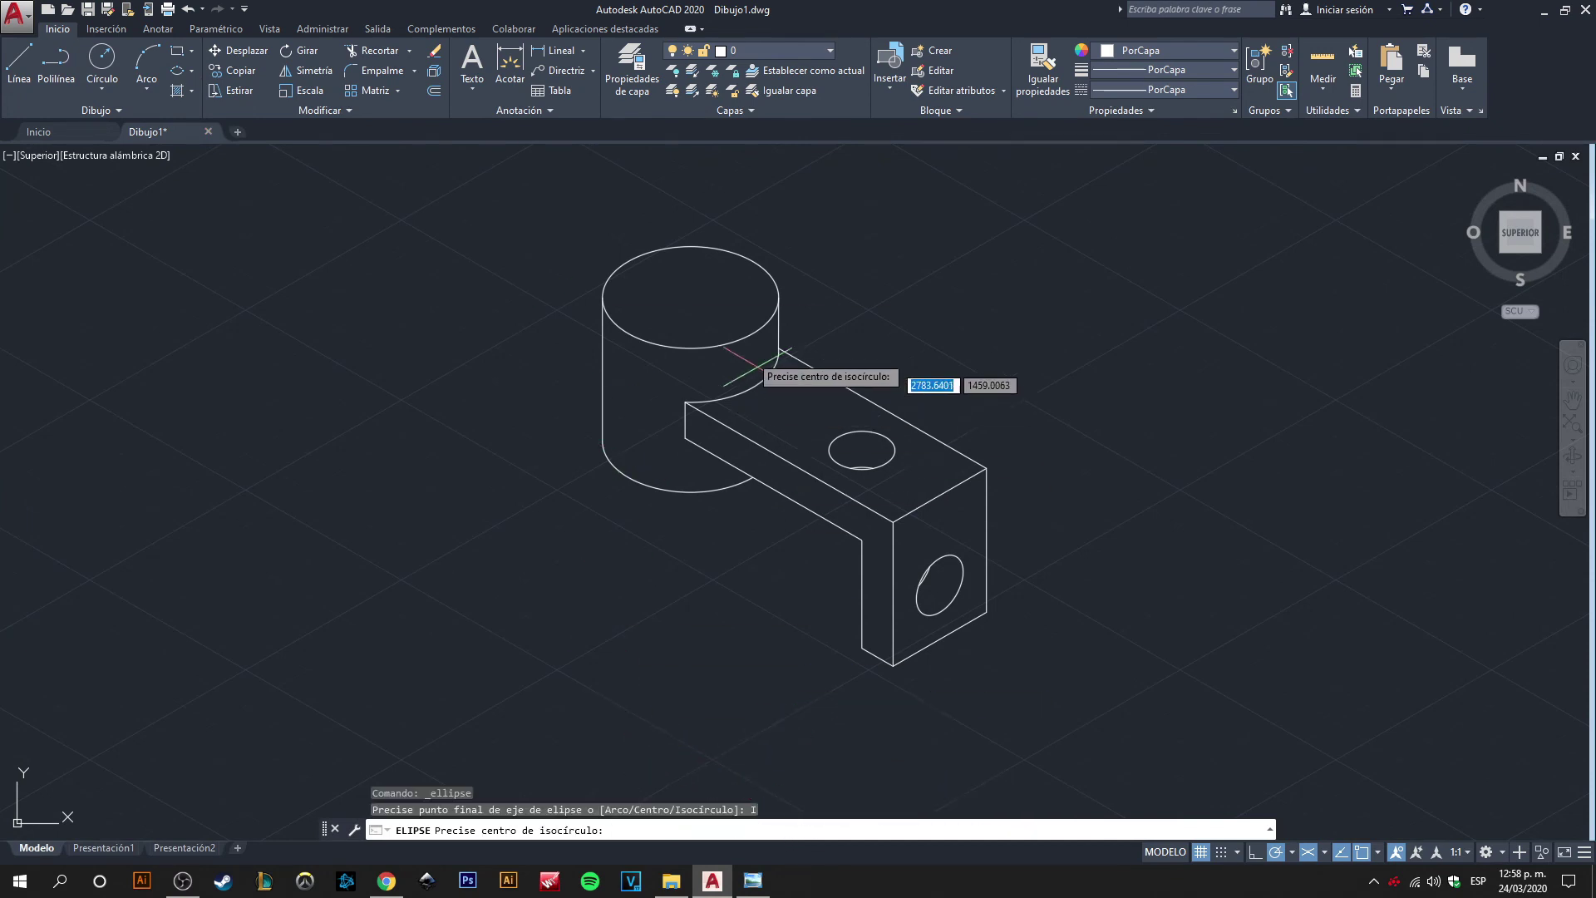
{"action": "scroll", "coordinate": [700, 309], "scroll_direction": "up", "scroll_amount": 4}
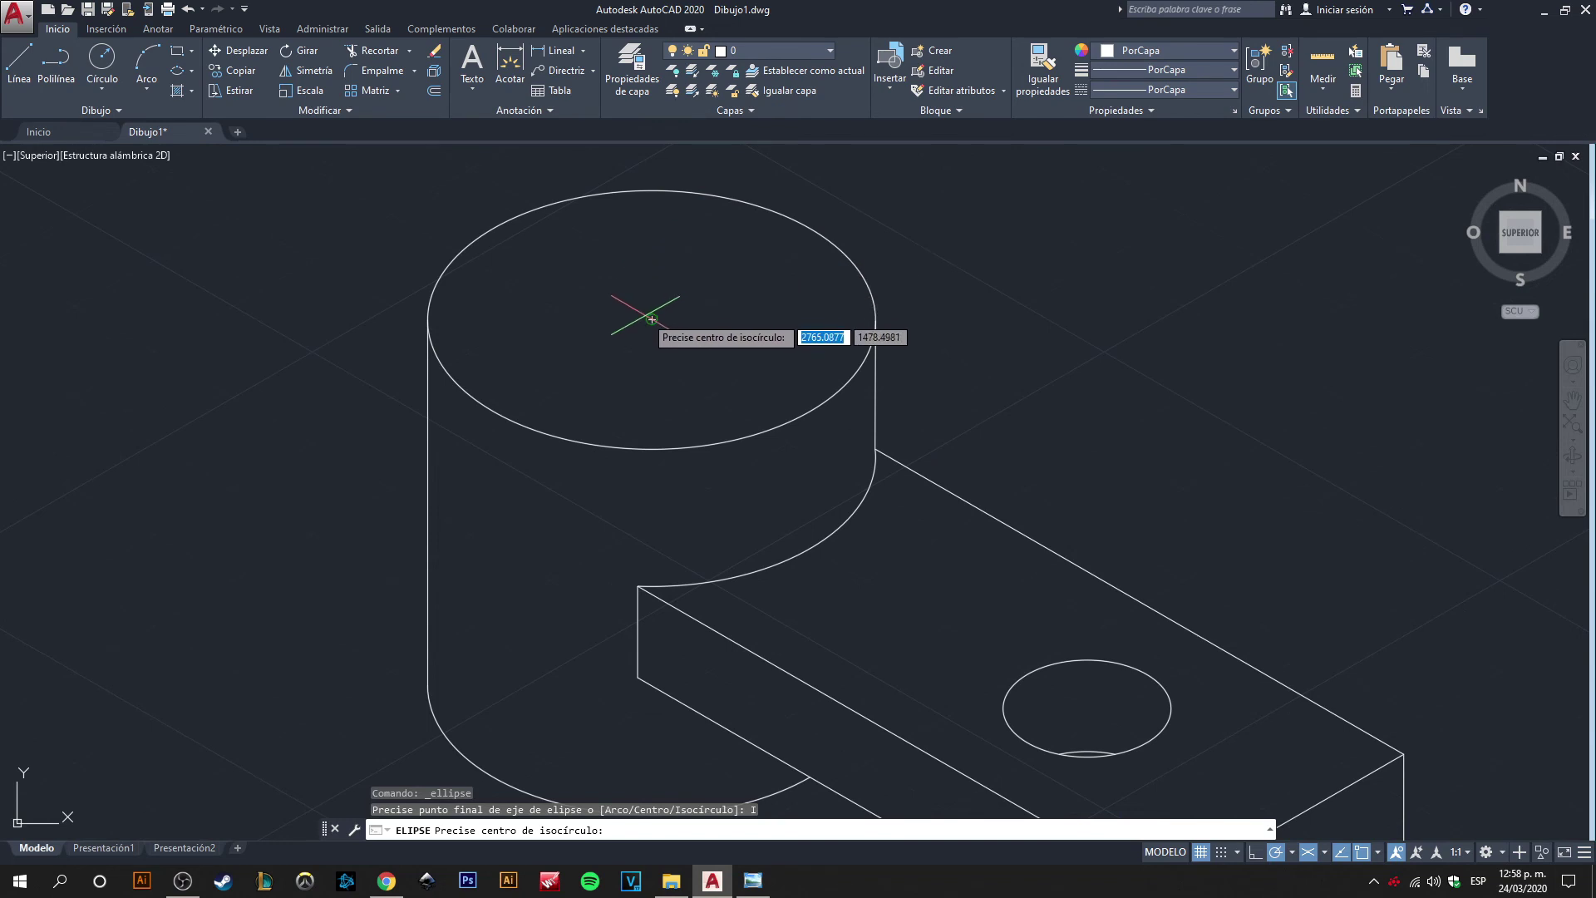
{"action": "left_click", "coordinate": [652, 319]}
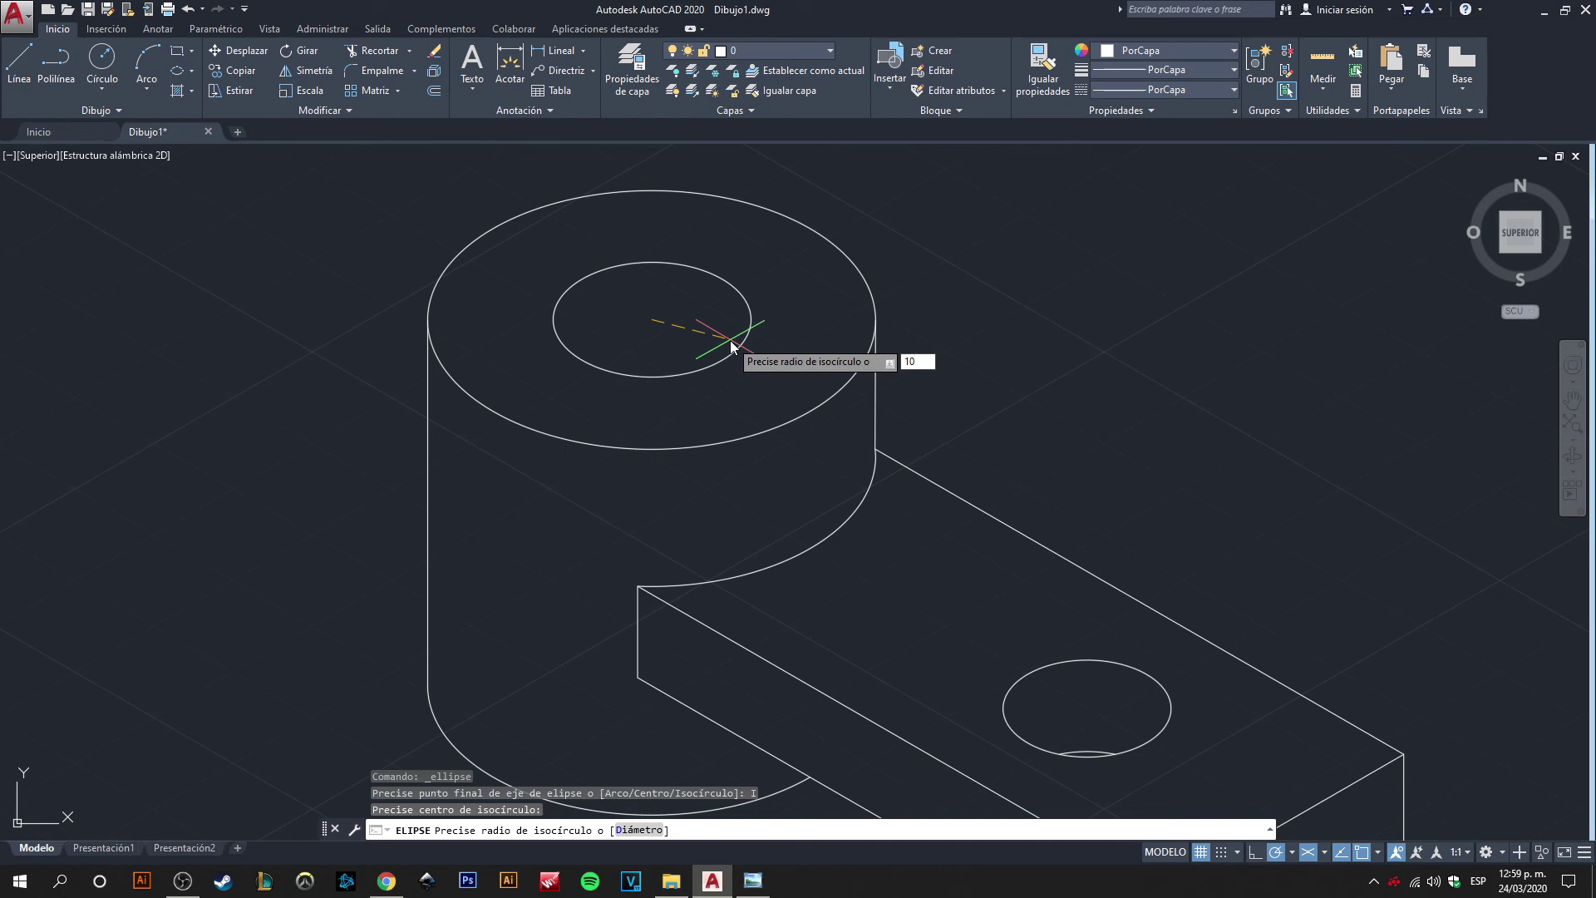
{"action": "key", "text": "Return"}
- Pan and zoom to recentre the bracket in the view
{"action": "scroll", "coordinate": [900, 361], "scroll_direction": "down", "scroll_amount": 4}
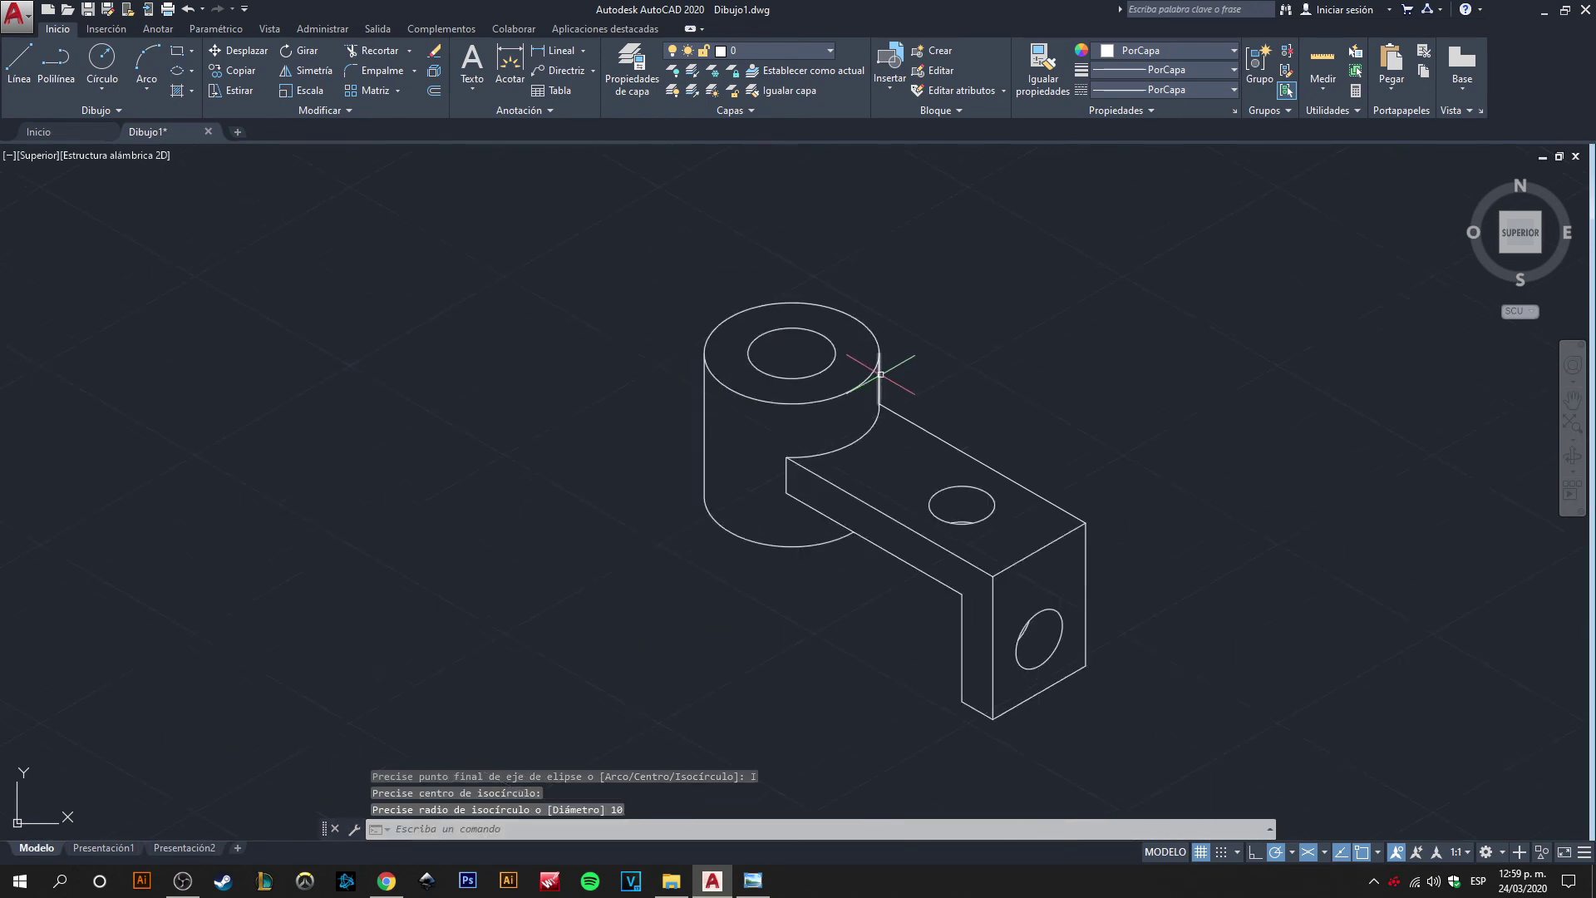
{"action": "middle_click_drag", "start_coordinate": [998, 393], "coordinate": [847, 376]}
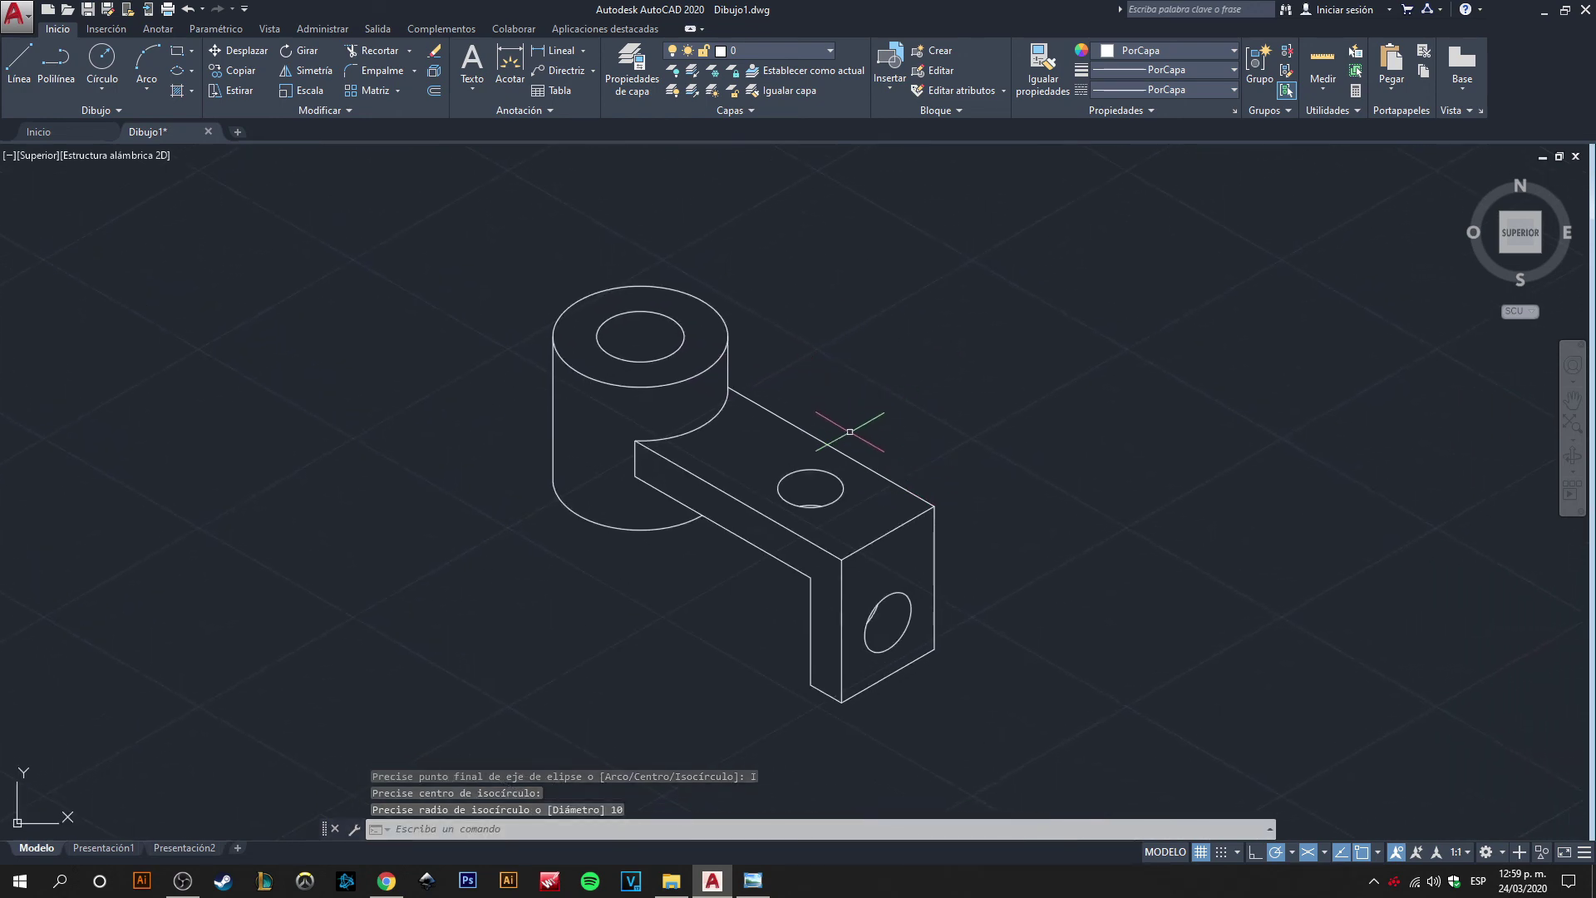
{"action": "scroll", "coordinate": [864, 418], "scroll_direction": "down", "scroll_amount": 3}
{"action": "scroll", "coordinate": [864, 407], "scroll_direction": "up", "scroll_amount": 3}
{"action": "scroll", "coordinate": [862, 432], "scroll_direction": "up", "scroll_amount": 2}
{"action": "mouse_move", "coordinate": [862, 436]}
{"action": "middle_mouse_down"}
{"action": "mouse_move", "coordinate": [834, 357]}
{"action": "mouse_move", "coordinate": [906, 347]}
{"action": "mouse_move", "coordinate": [884, 321]}
{"action": "mouse_move", "coordinate": [879, 351]}
{"action": "middle_mouse_up"}
{"action": "scroll", "coordinate": [906, 349], "scroll_direction": "down", "scroll_amount": 4}
{"action": "scroll", "coordinate": [893, 370], "scroll_direction": "up", "scroll_amount": 2}
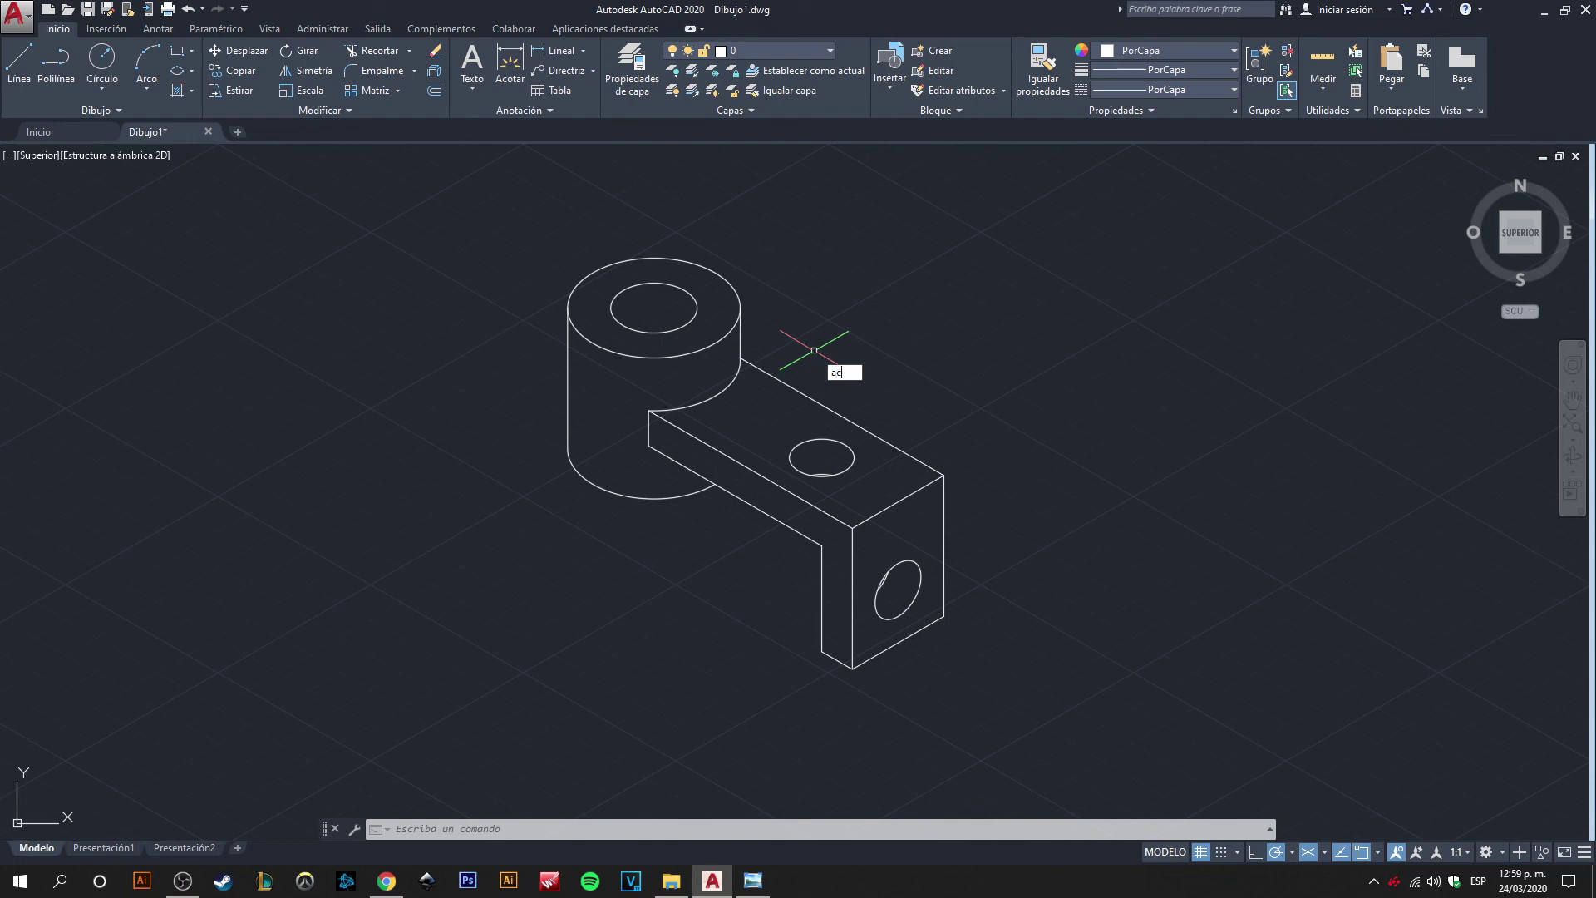
- Start the ACOTA dimension command with the colour for new objects set to blue (Azul)
{"action": "key", "text": "Return"}
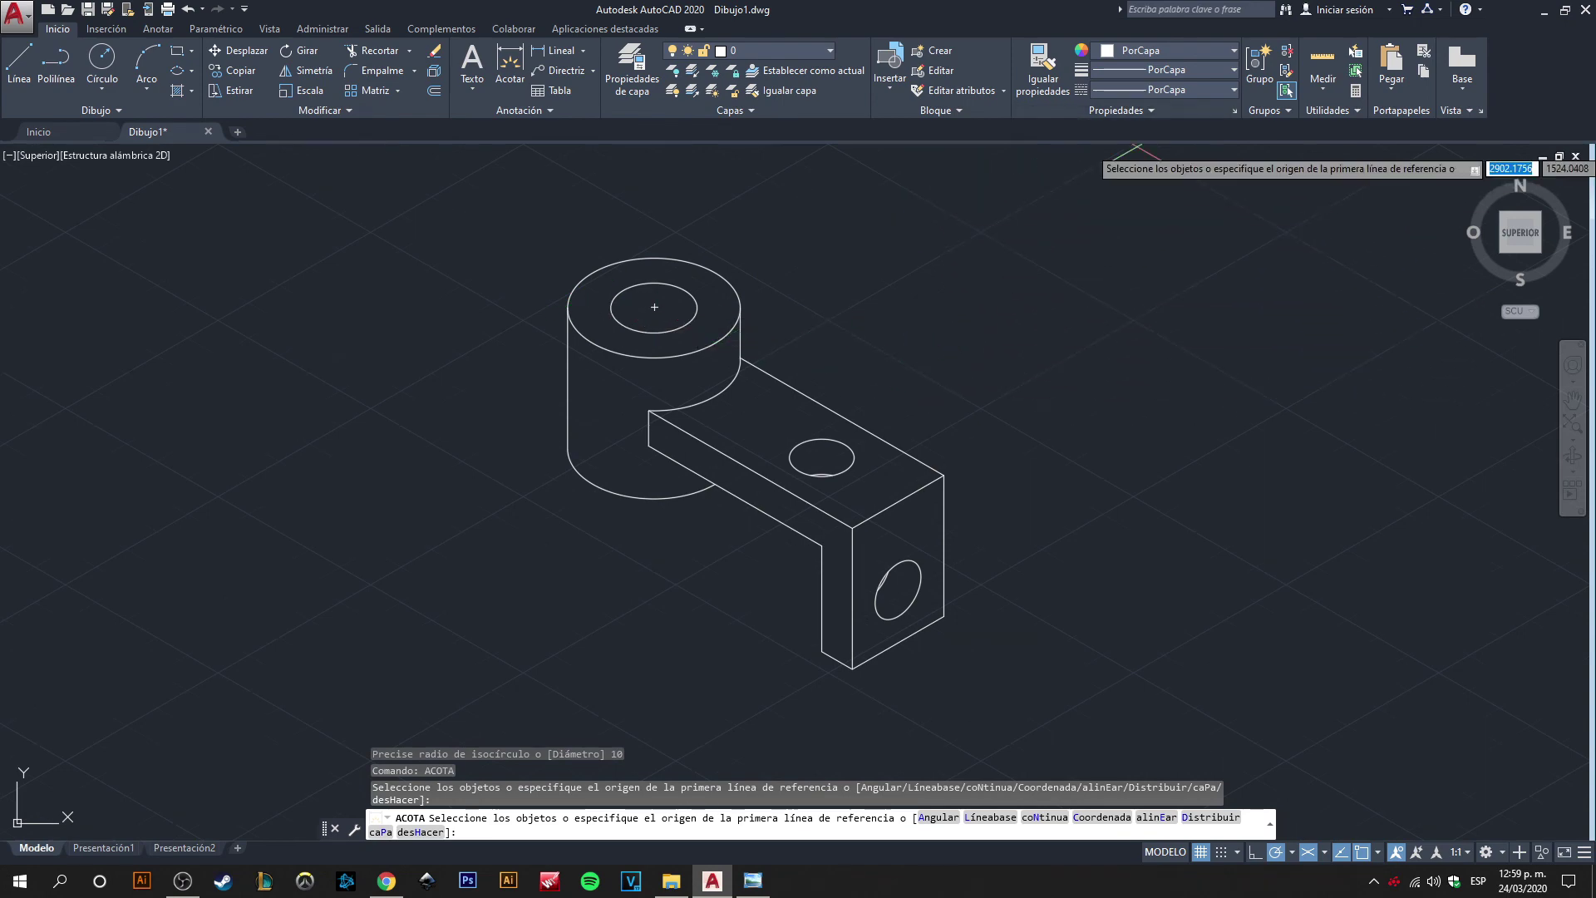
{"action": "left_click", "coordinate": [1175, 50]}
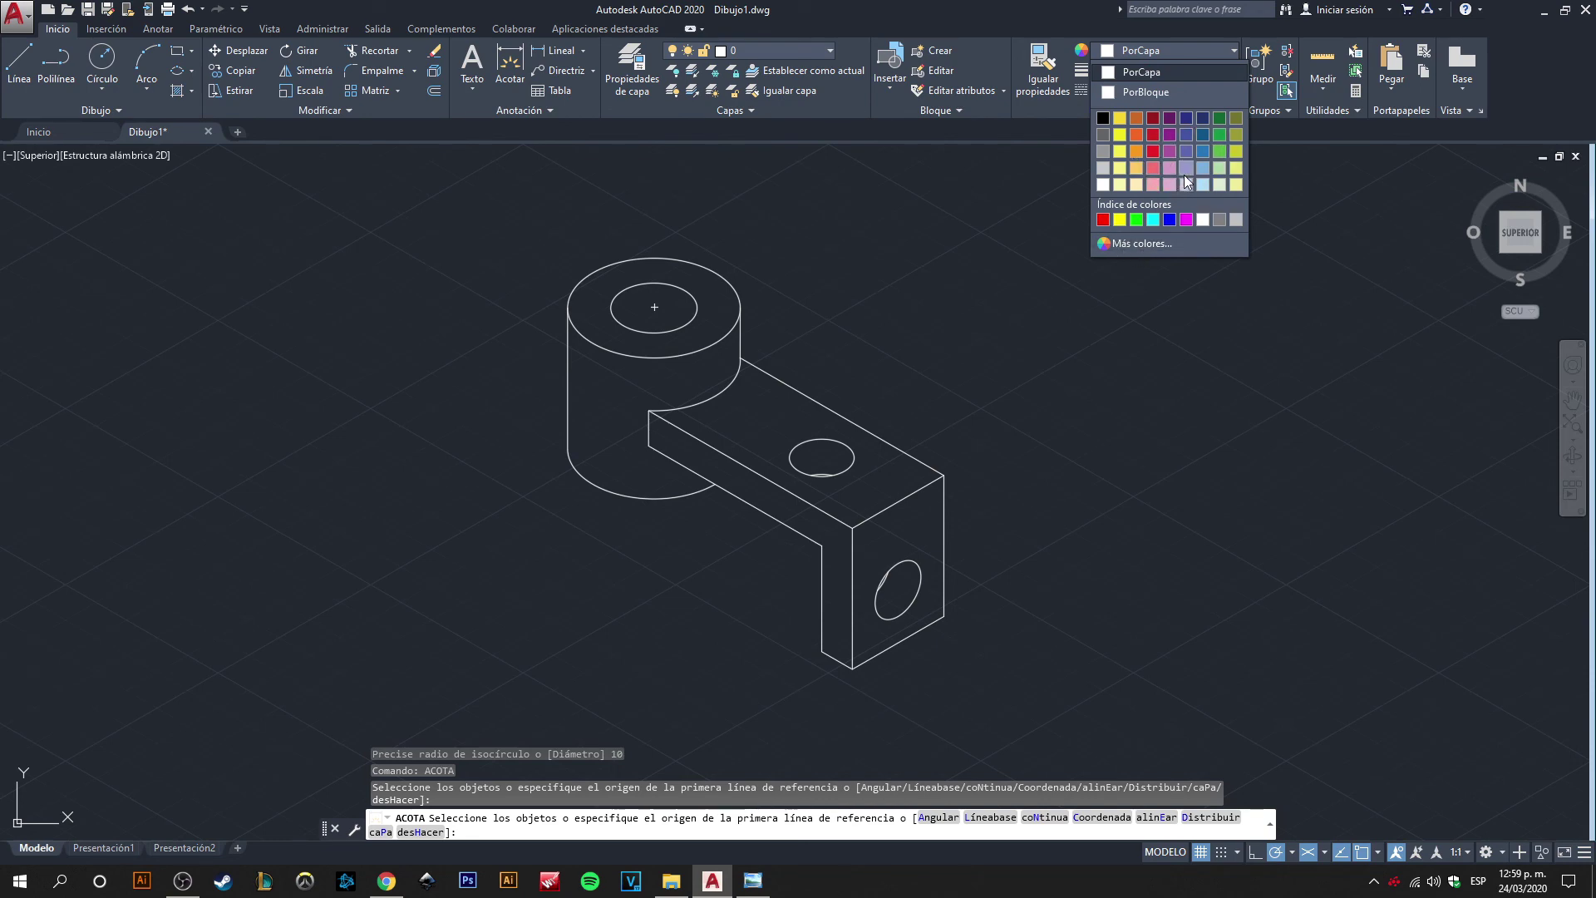
{"action": "left_click", "coordinate": [1170, 219]}
{"action": "scroll", "coordinate": [933, 456], "scroll_direction": "up", "scroll_amount": 2}
- Dimension the end block's edges with blue 40 height, 30 width and 10 thickness
{"action": "key", "text": "Return"}
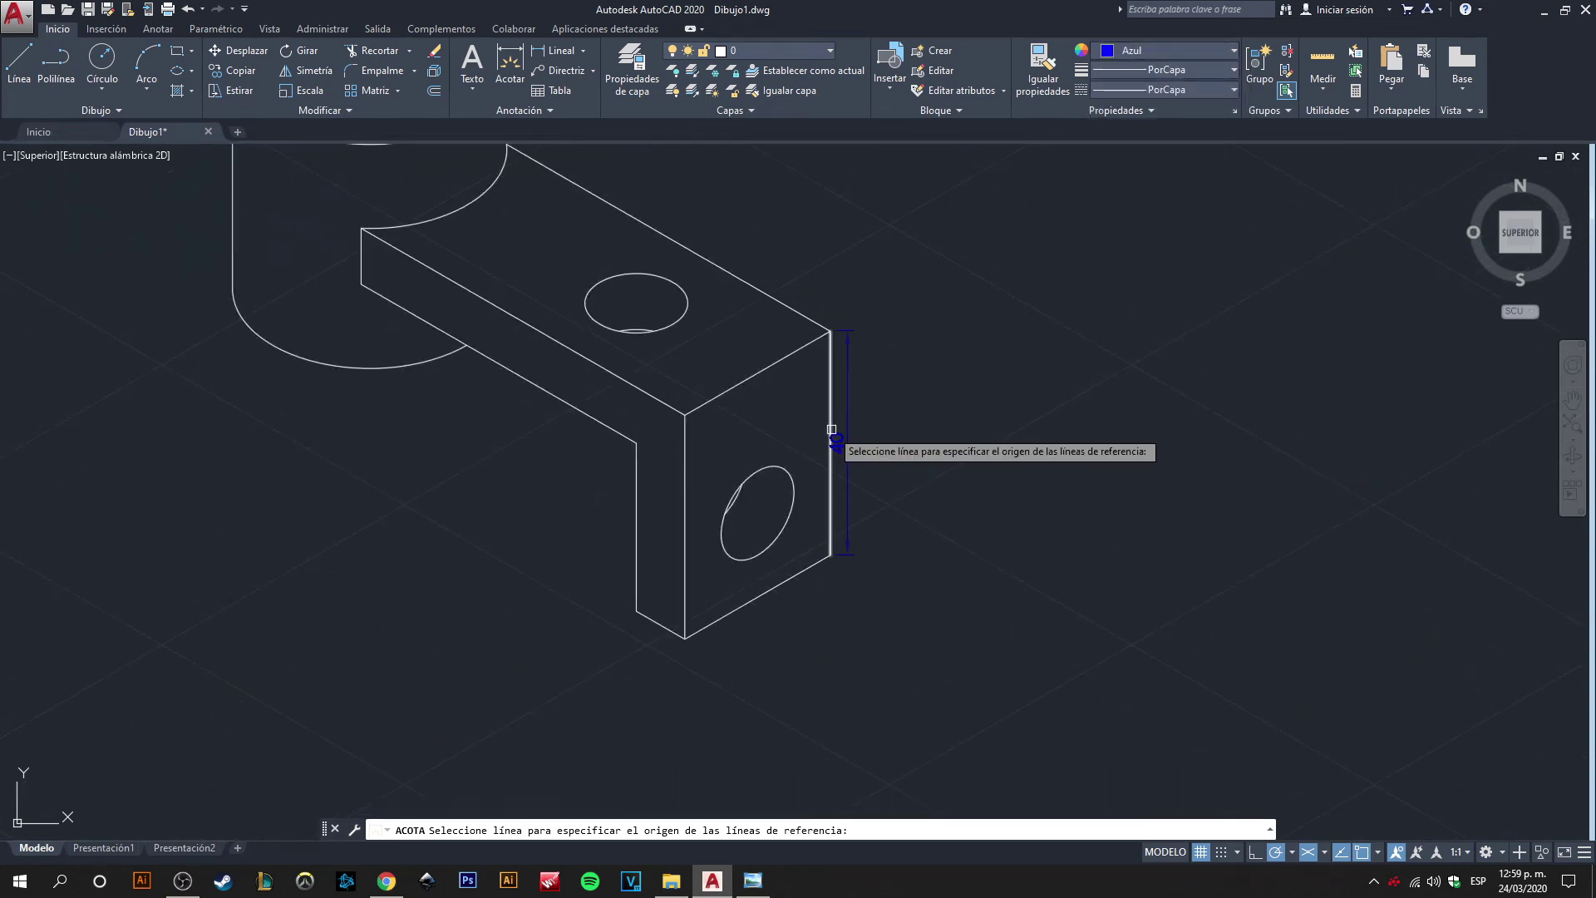
{"action": "left_click", "coordinate": [830, 443]}
{"action": "left_click", "coordinate": [894, 430]}
{"action": "key", "text": "Return"}
{"action": "left_click", "coordinate": [778, 586]}
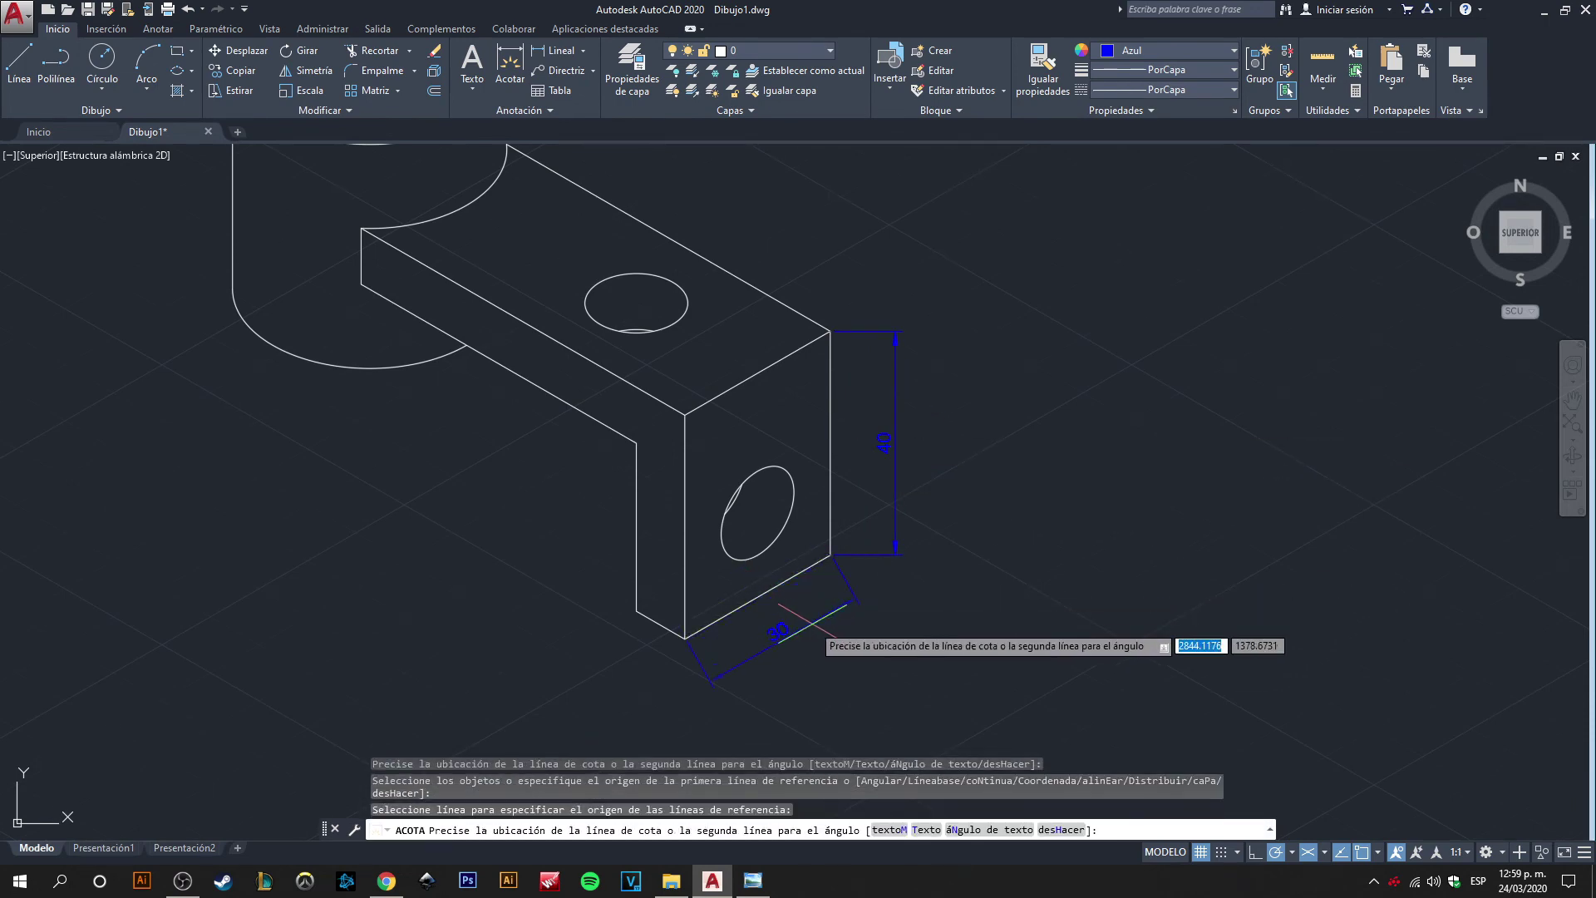
{"action": "left_click", "coordinate": [812, 620]}
{"action": "key", "text": "Return"}
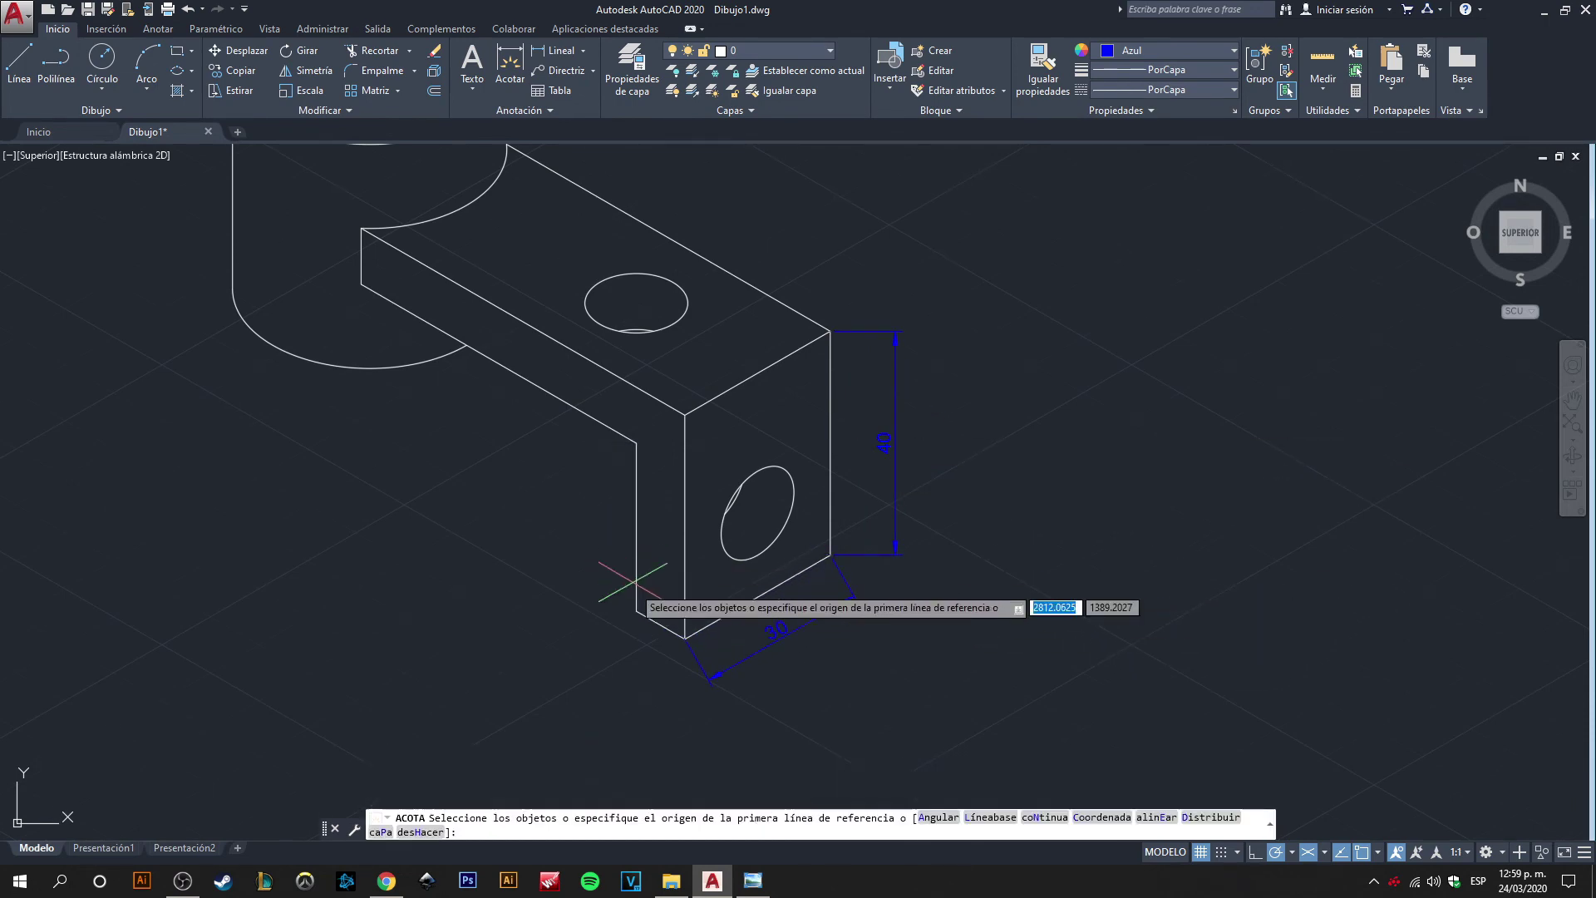
{"action": "left_click", "coordinate": [646, 617]}
{"action": "left_click", "coordinate": [629, 666]}
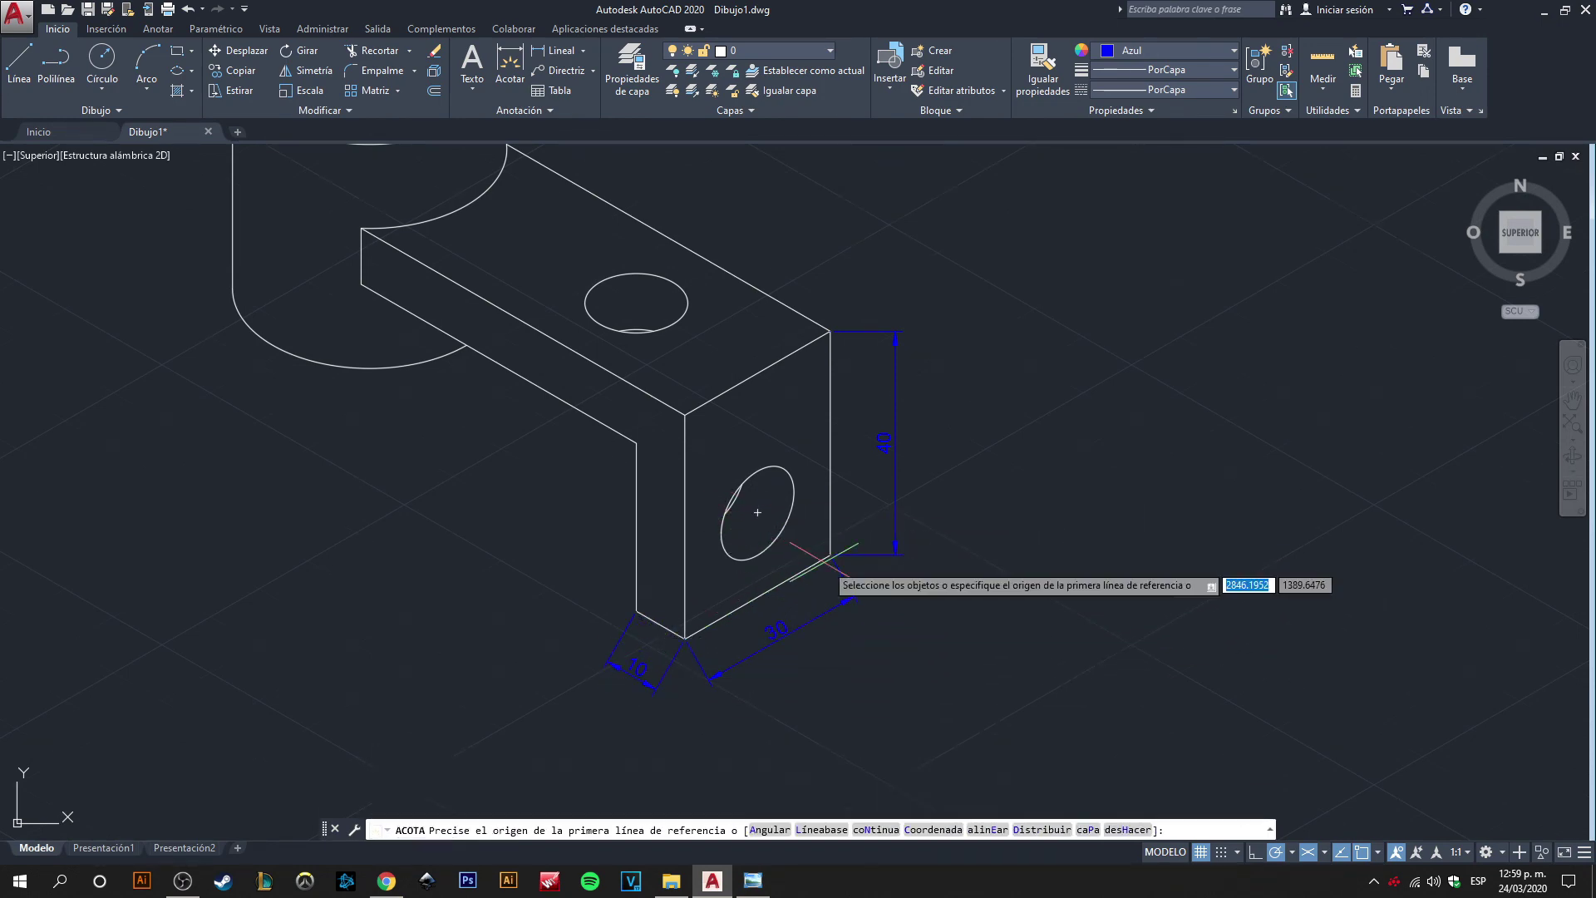
{"action": "left_click", "coordinate": [1219, 56]}
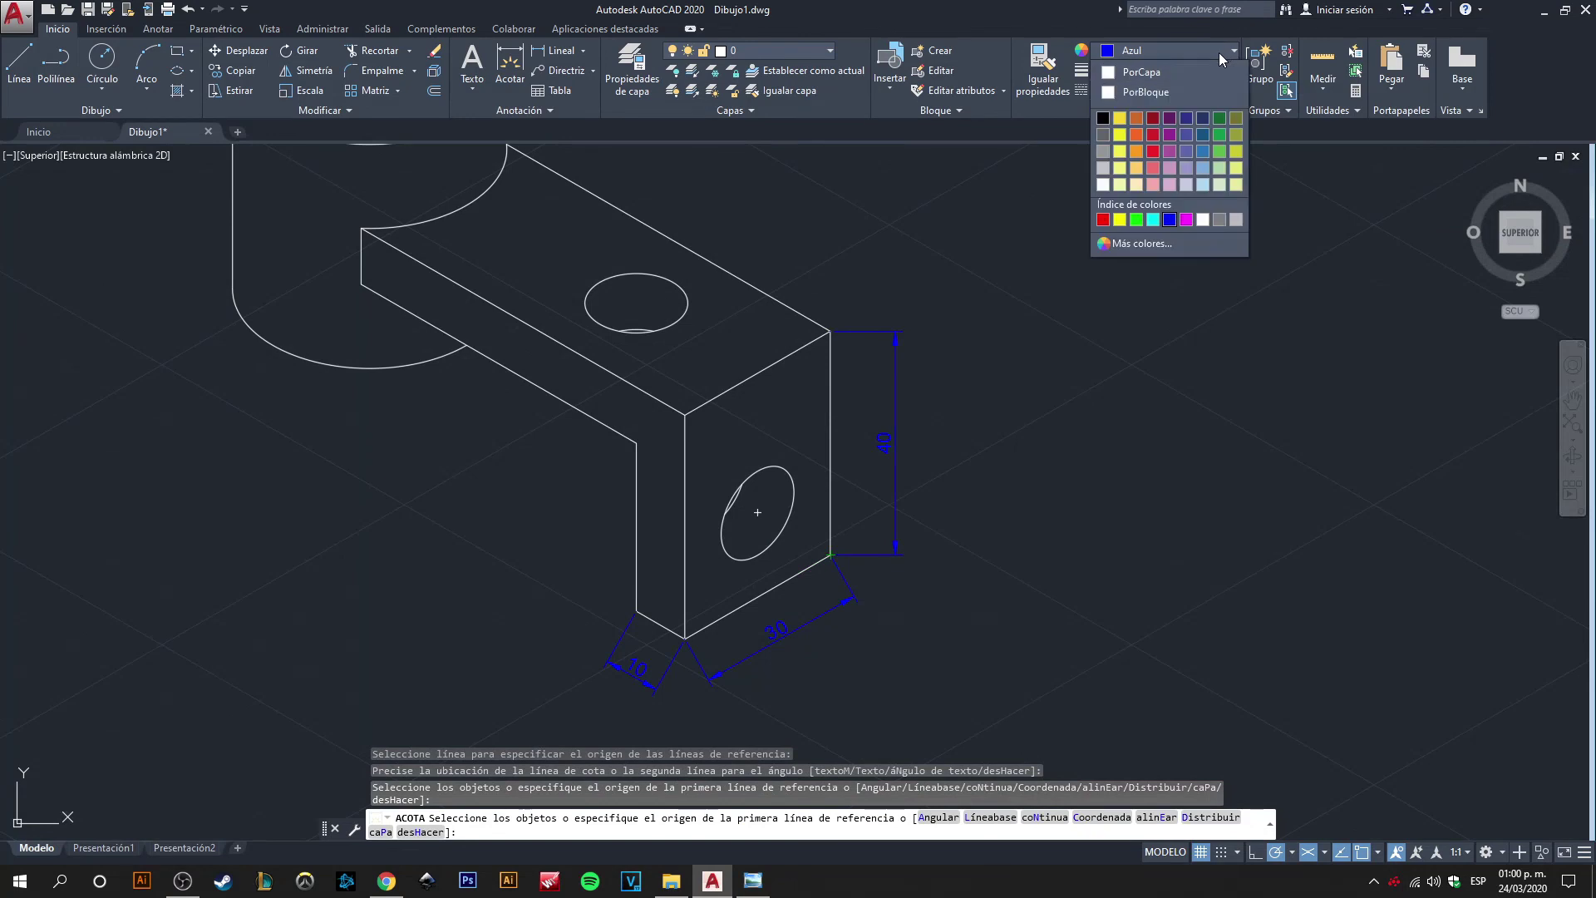
- Switch to red and add horizontal and vertical 15 dimensions locating the side hole centre
{"action": "left_click", "coordinate": [1154, 135]}
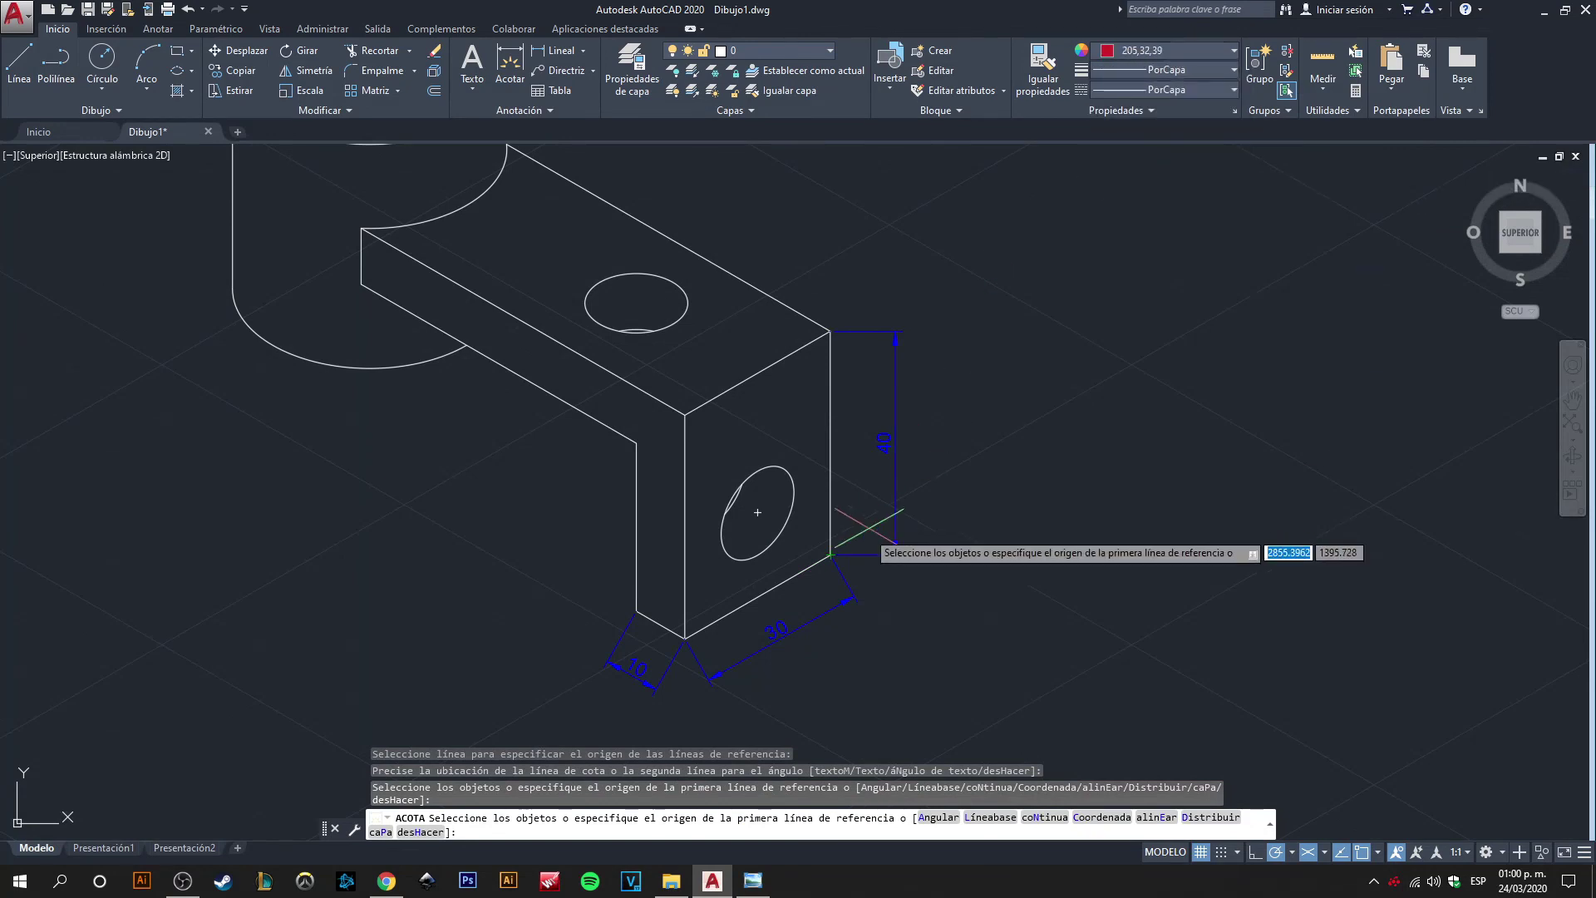
{"action": "left_click", "coordinate": [831, 554]}
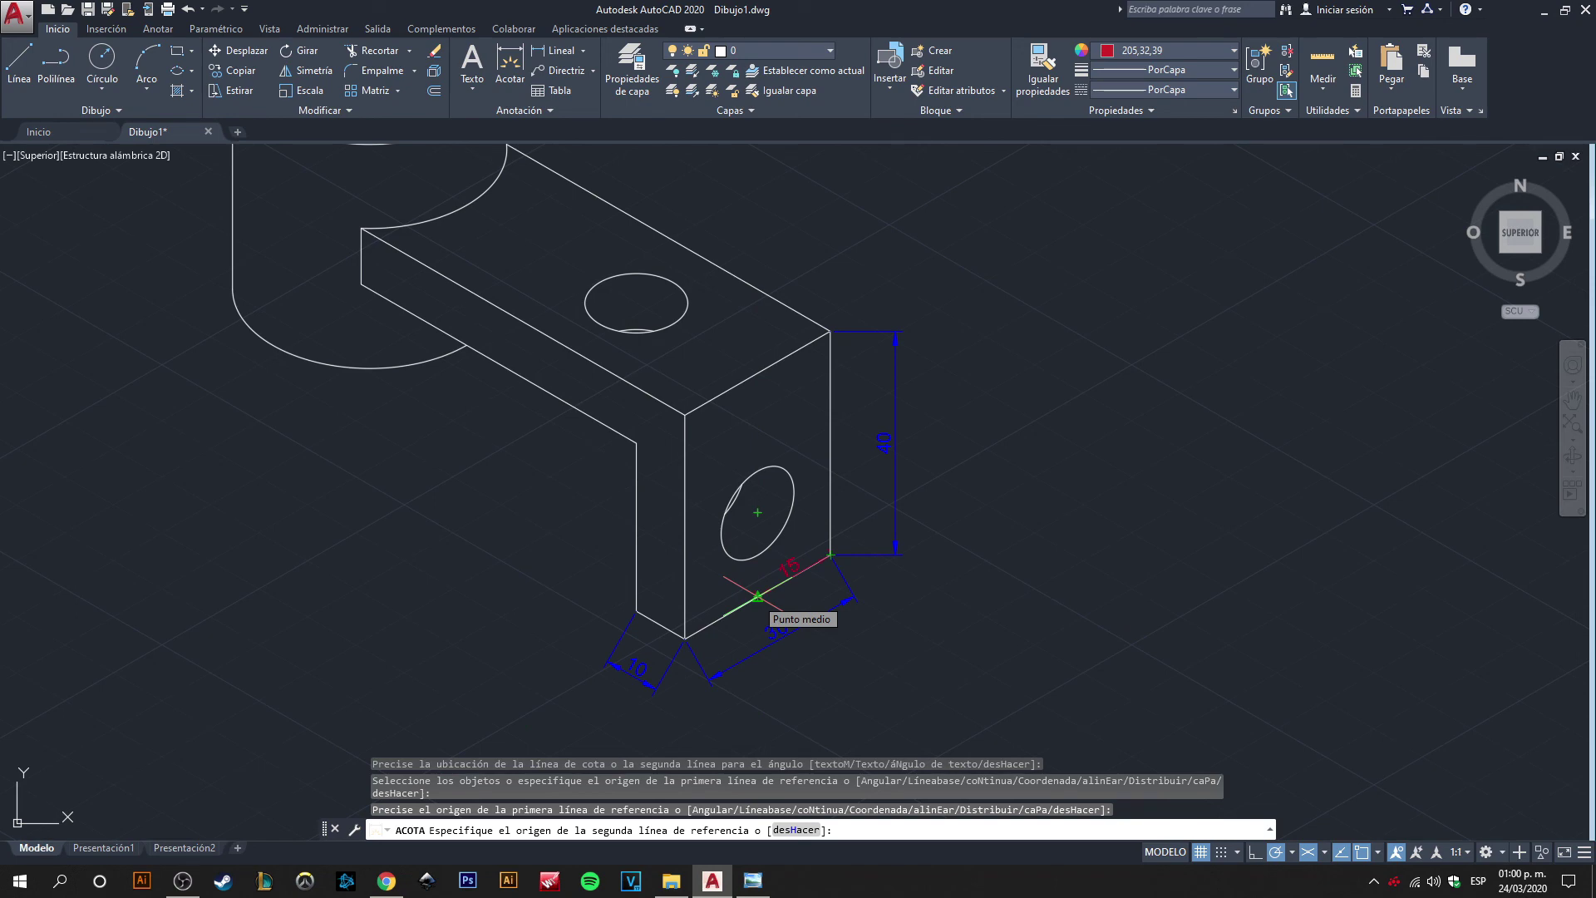
{"action": "left_click", "coordinate": [757, 596]}
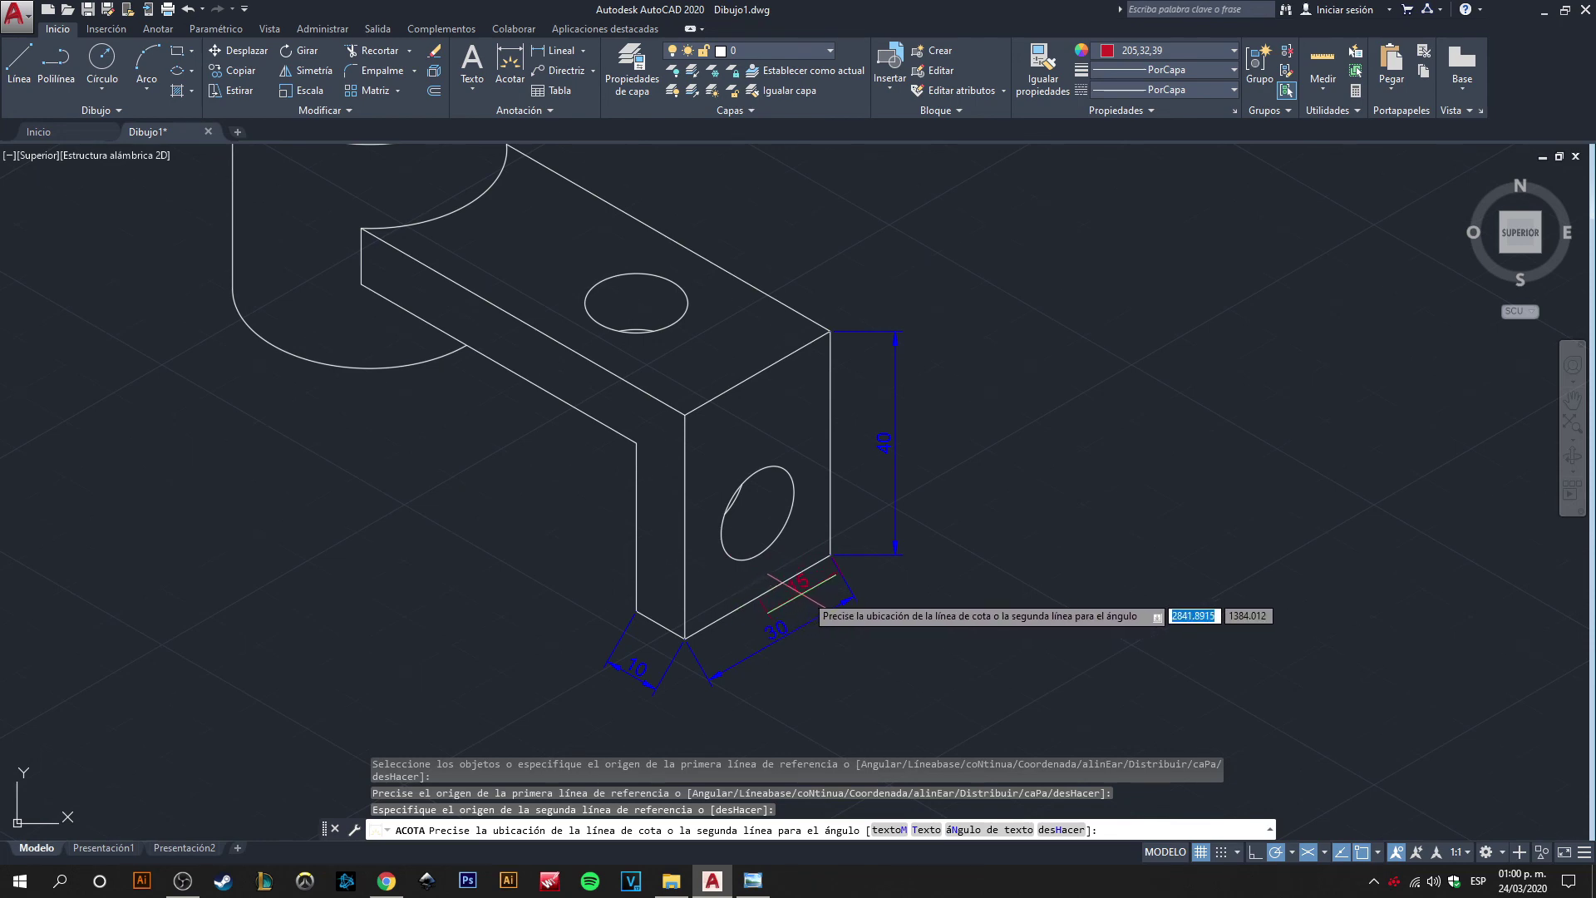
{"action": "left_click", "coordinate": [804, 590]}
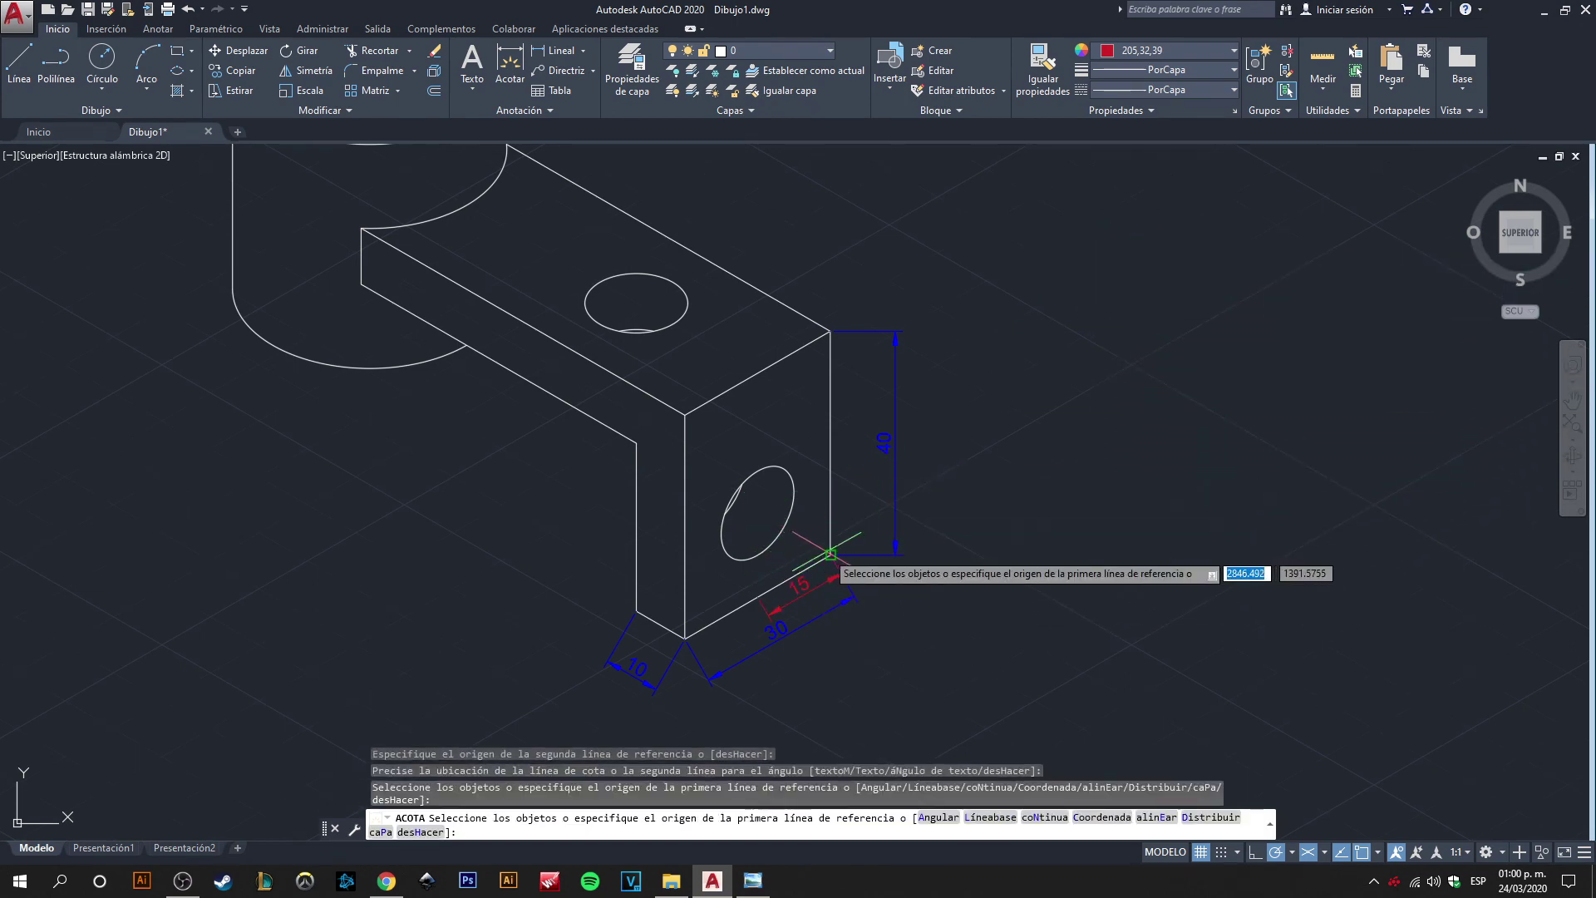
{"action": "left_click", "coordinate": [829, 555]}
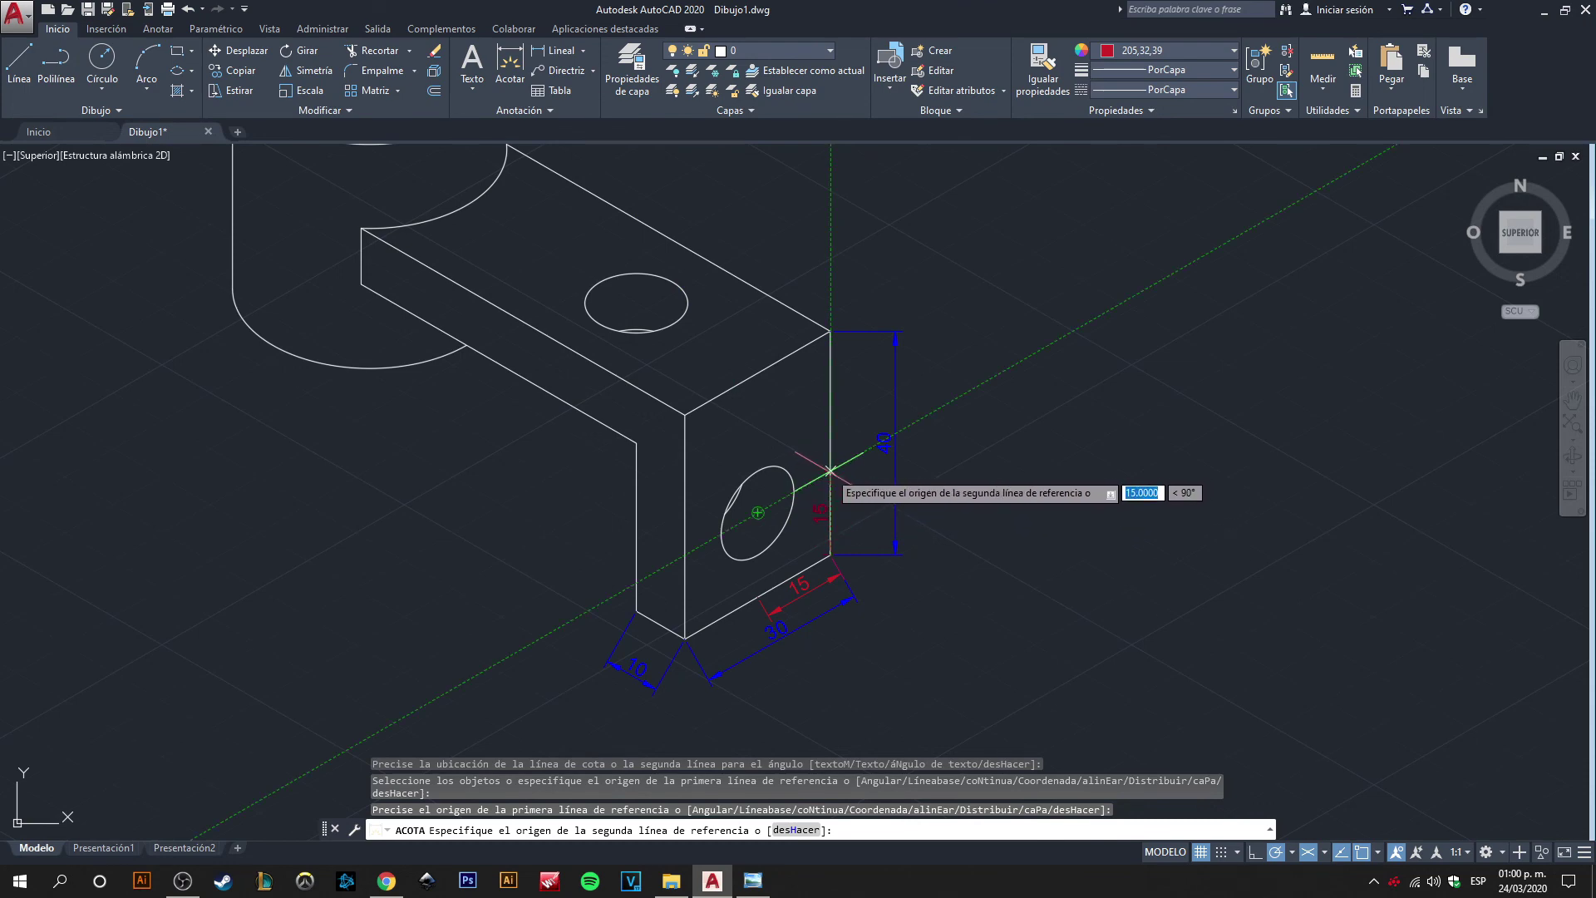
{"action": "left_click", "coordinate": [829, 470]}
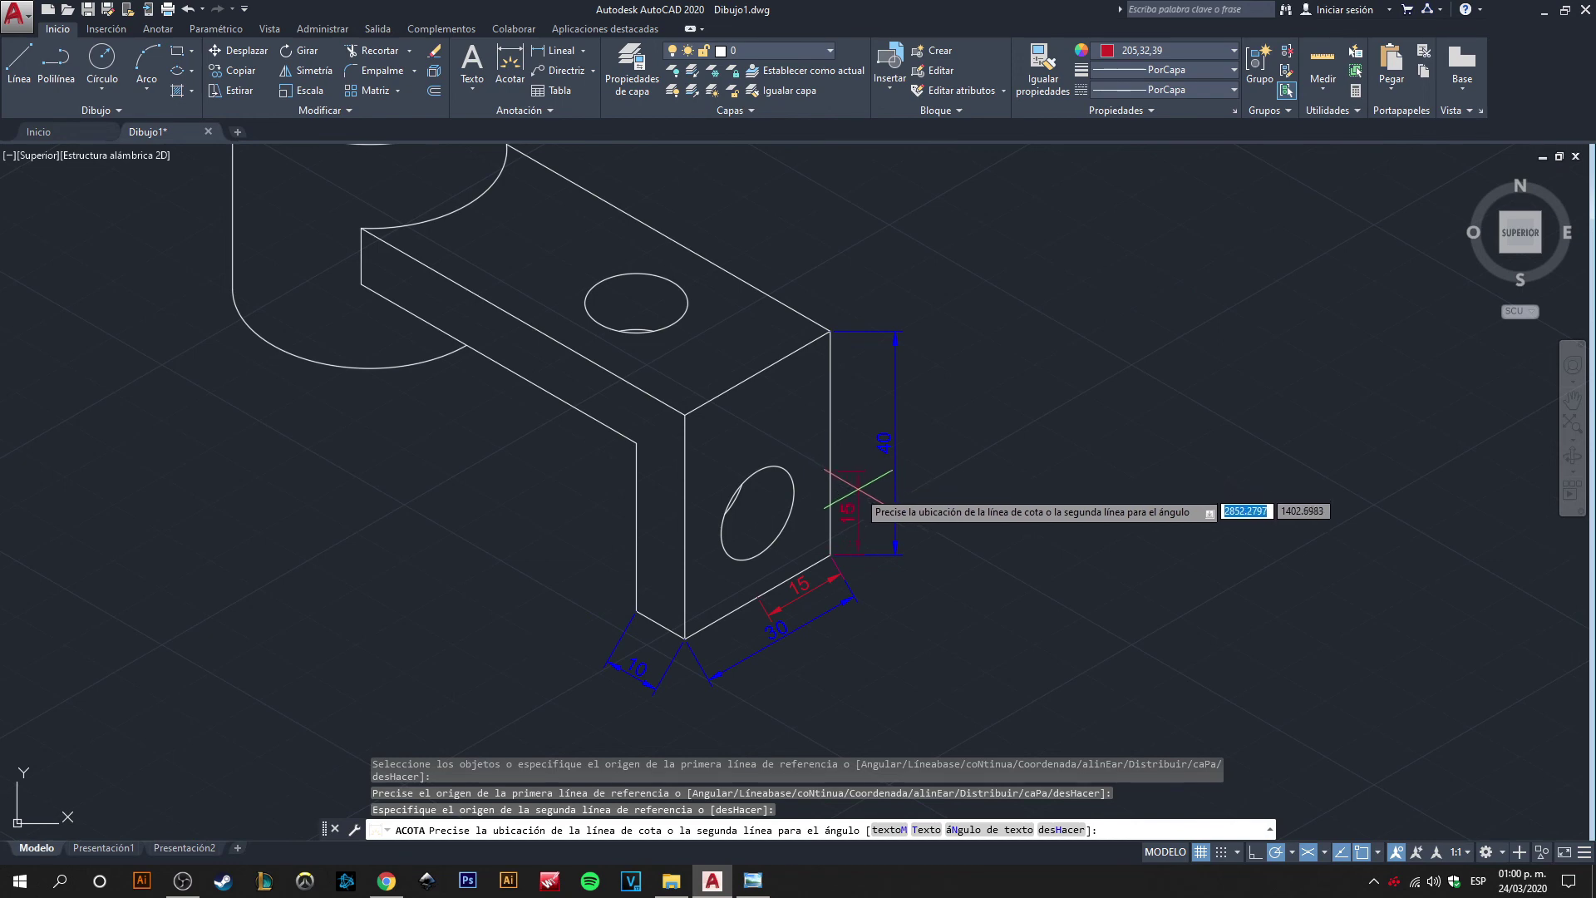
{"action": "left_click", "coordinate": [855, 502]}
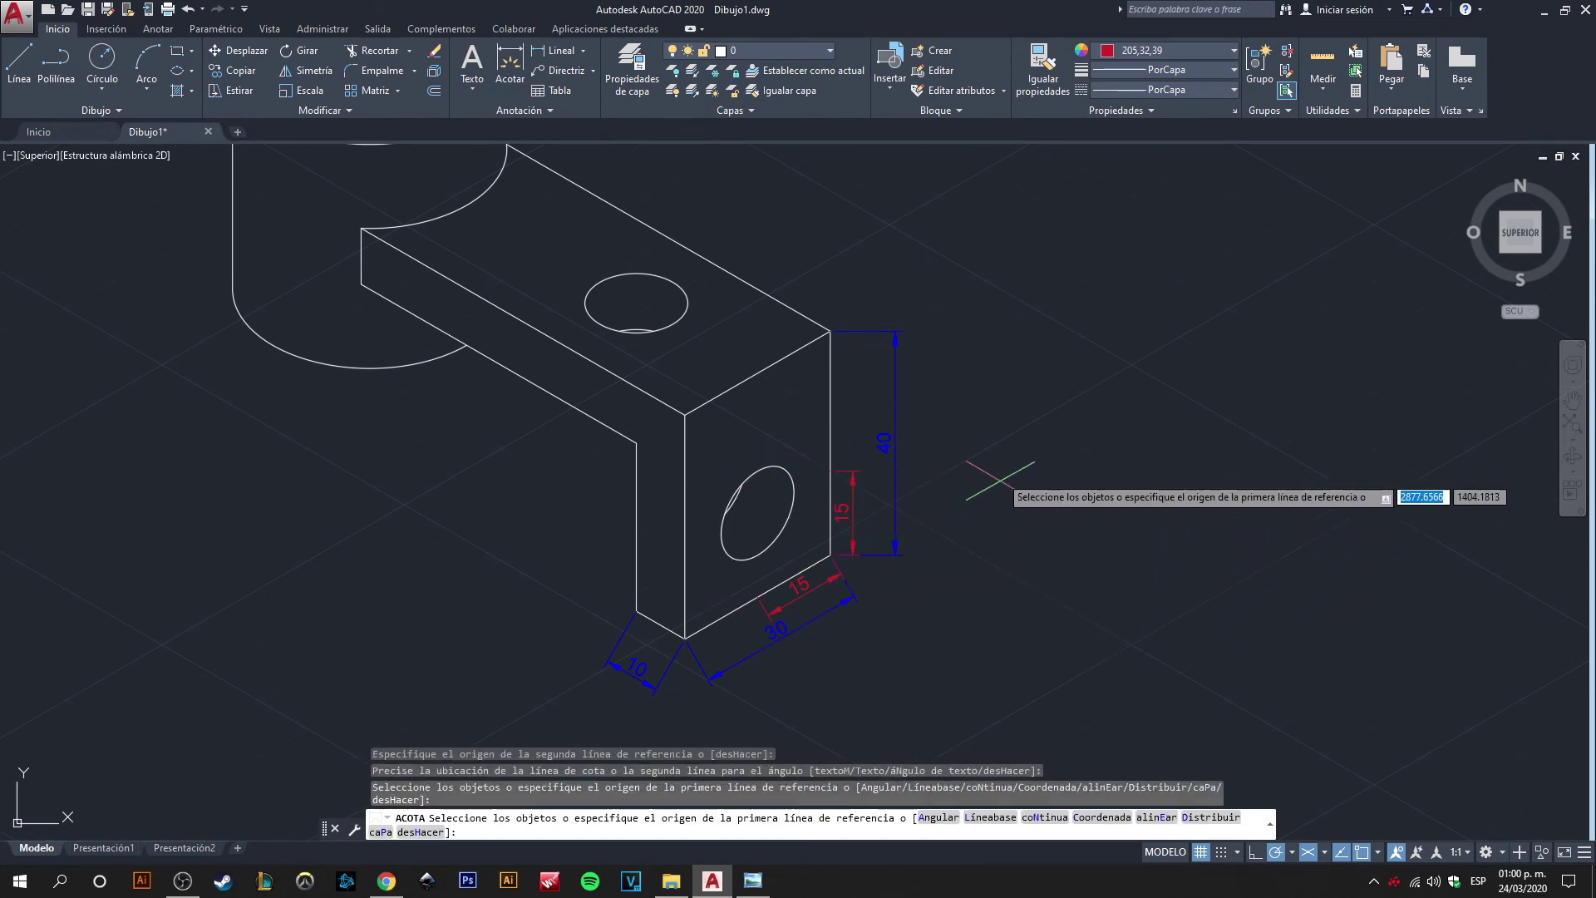